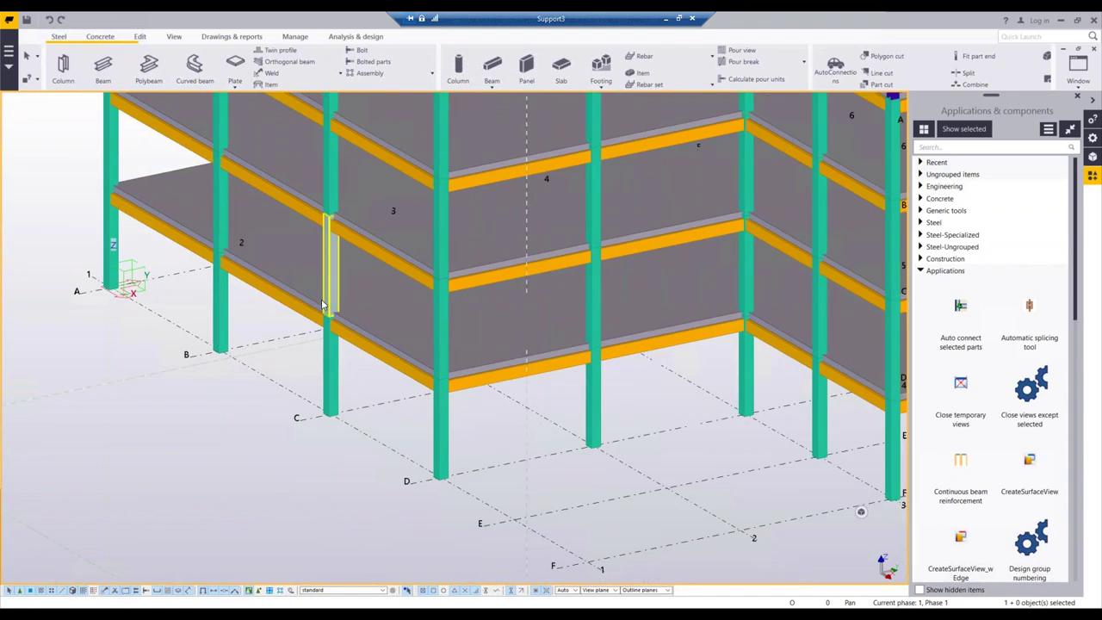
# Examine the building frame from several angles, including the roof steelwork, the side elevation and the open bay near grids E and F.
pyautogui.scroll(6, 660, 168)
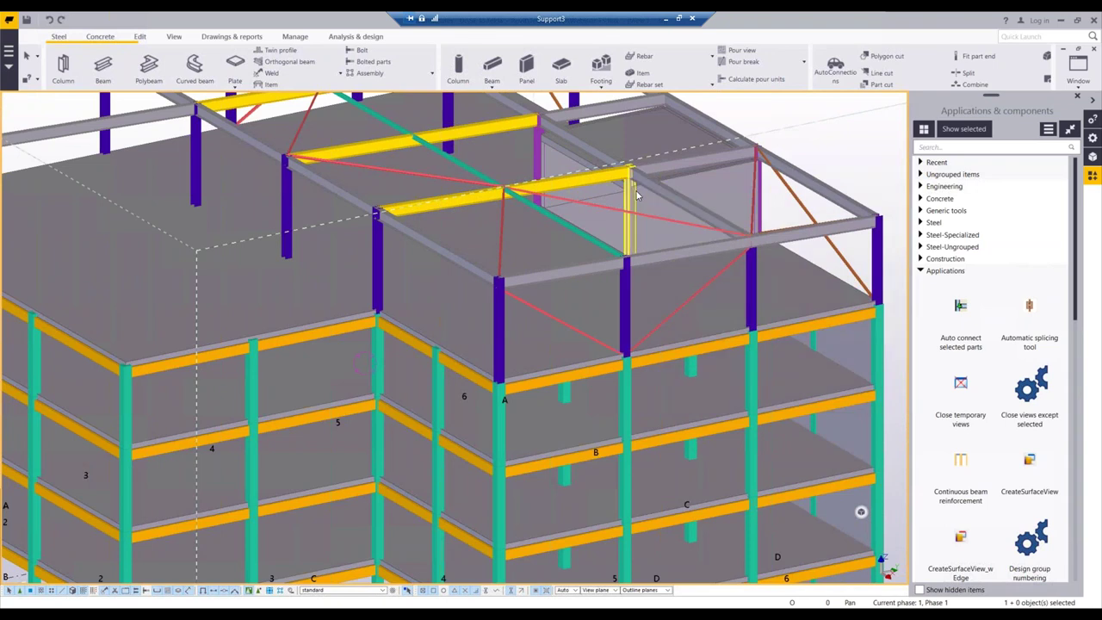
pyautogui.scroll(-5, 663, 192)
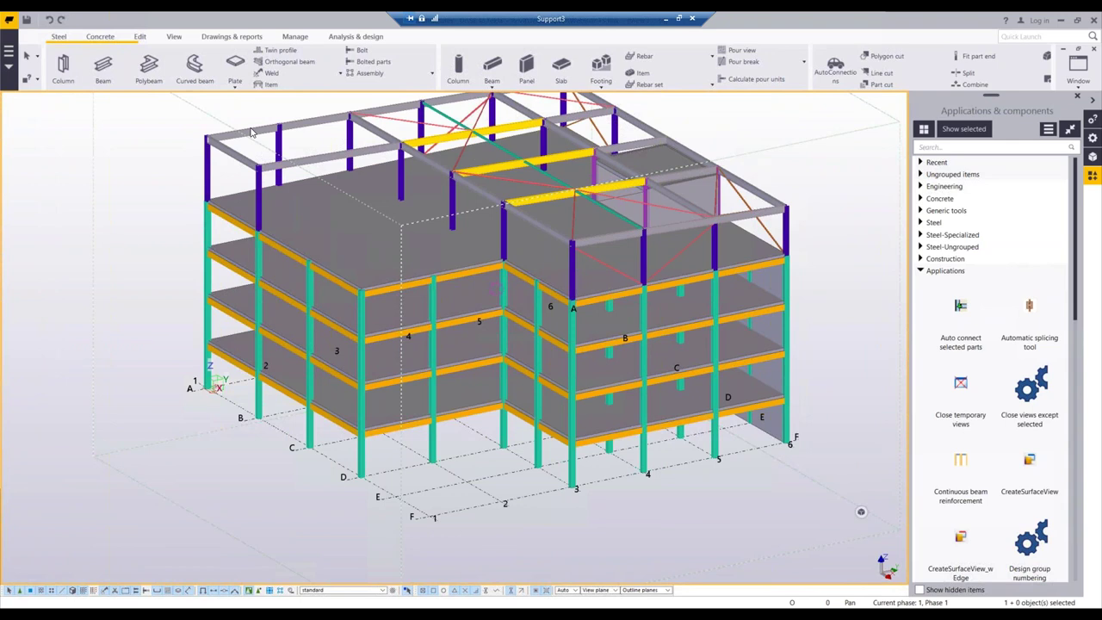
pyautogui.scroll(3, 252, 129)
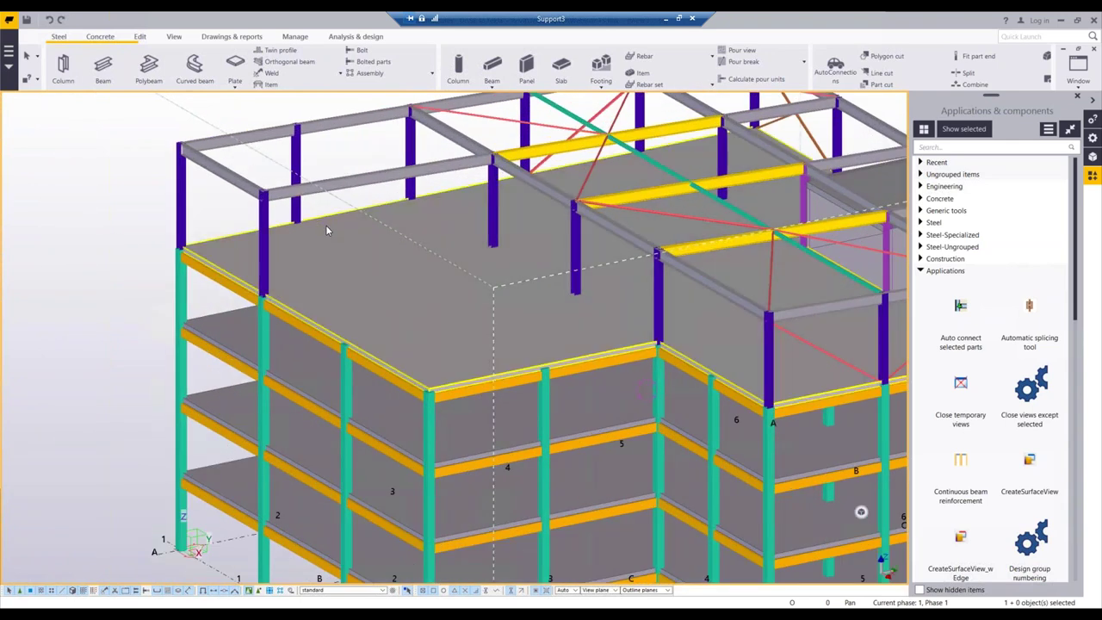
pyautogui.scroll(-3, 325, 225)
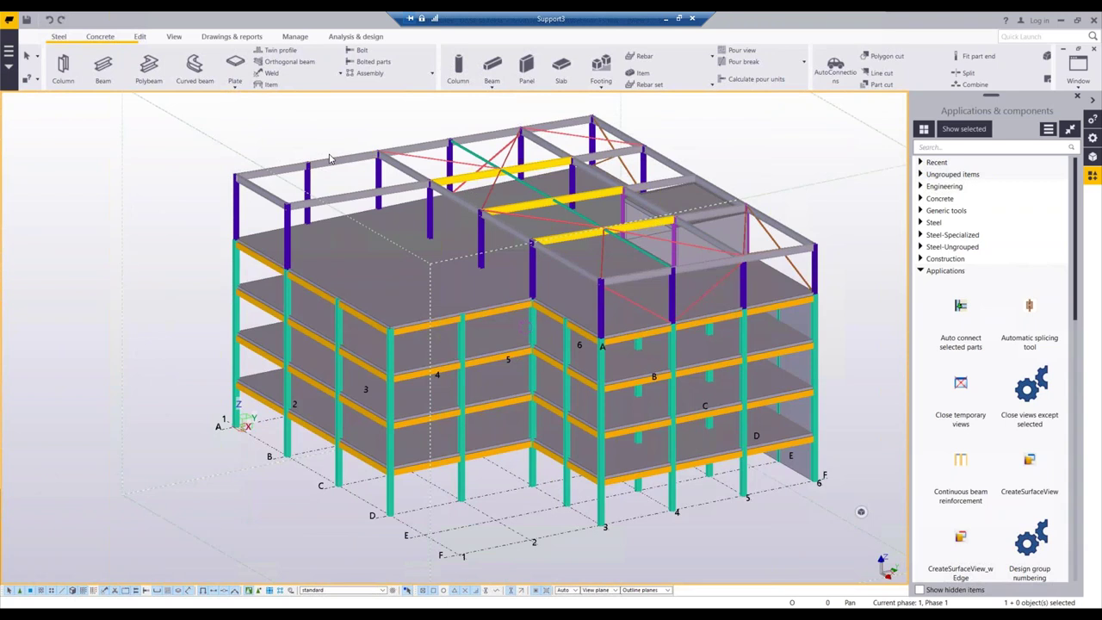
pyautogui.keyDown('ctrl'); pyautogui.moveTo(855, 349); pyautogui.dragTo(757, 327, button='middle'); pyautogui.keyUp('ctrl')
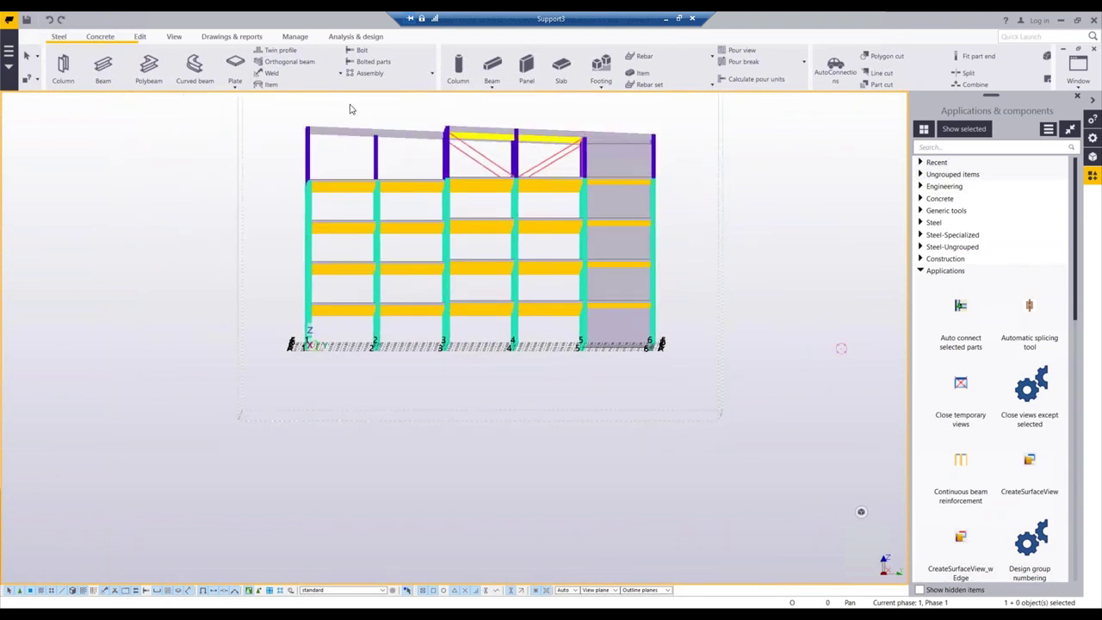
pyautogui.scroll(2, 349, 108)
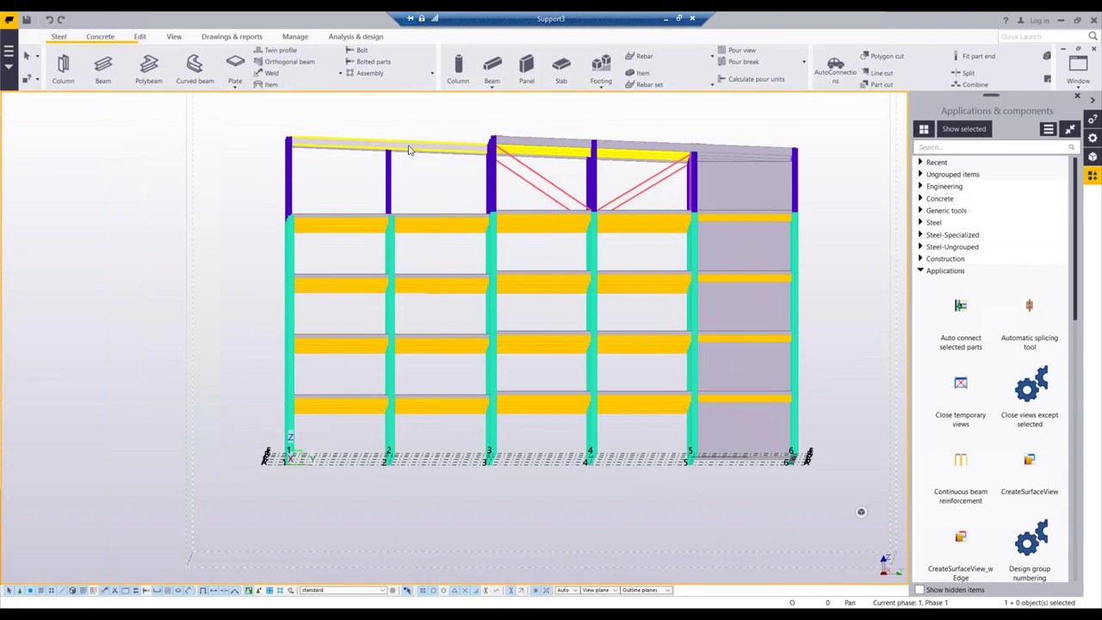
pyautogui.keyDown('ctrl'); pyautogui.moveTo(456, 204); pyautogui.dragTo(779, 310, button='middle'); pyautogui.keyUp('ctrl')
pyautogui.scroll(-3, 779, 310)
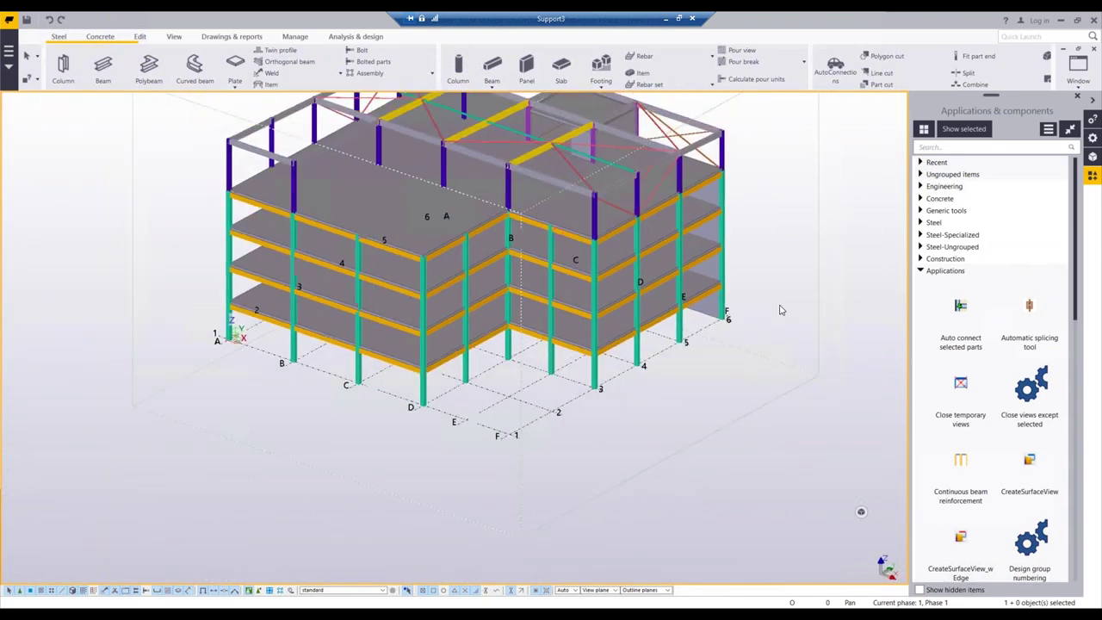
pyautogui.scroll(3, 610, 377)
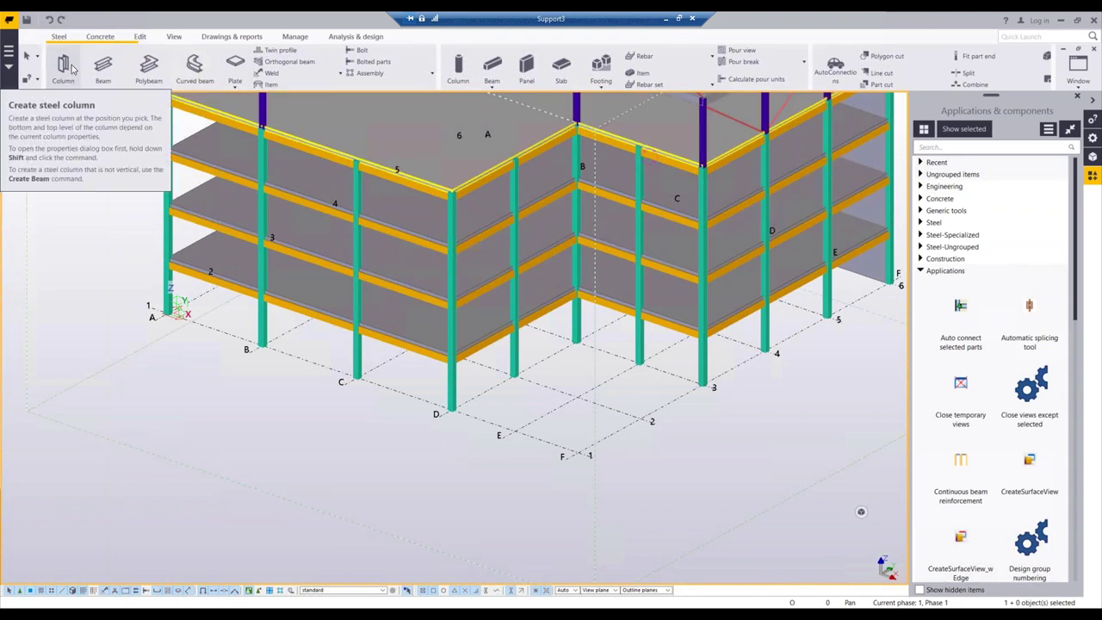
# Place two steel columns at grid intersections E/1 and E/2 beside the existing building frame.
pyautogui.click(71, 68)
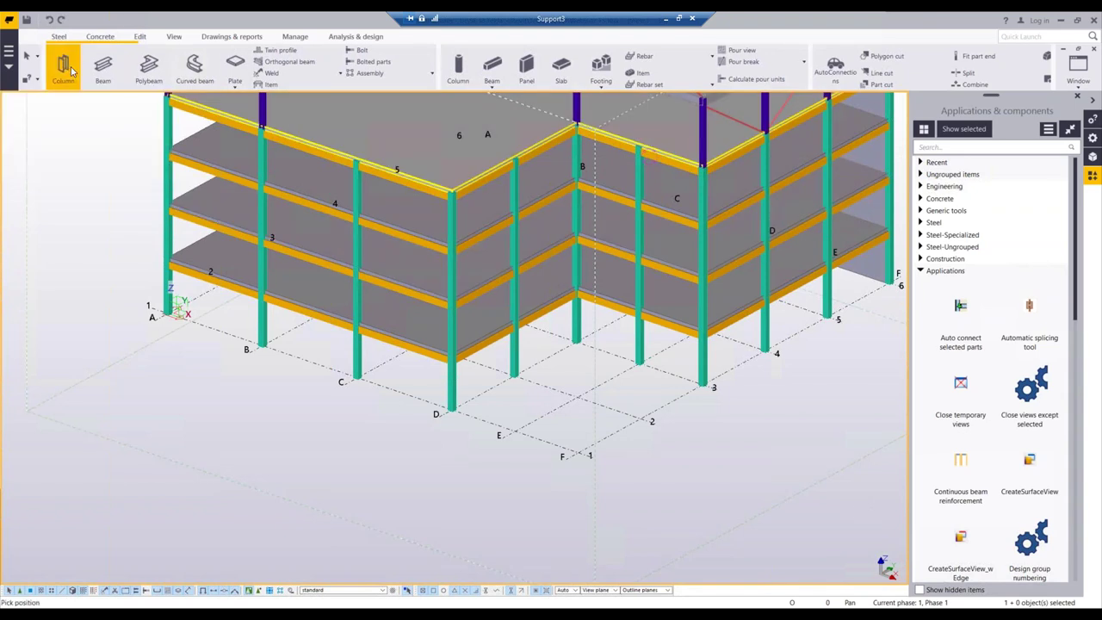
pyautogui.scroll(4, 511, 431)
pyautogui.click(513, 431)
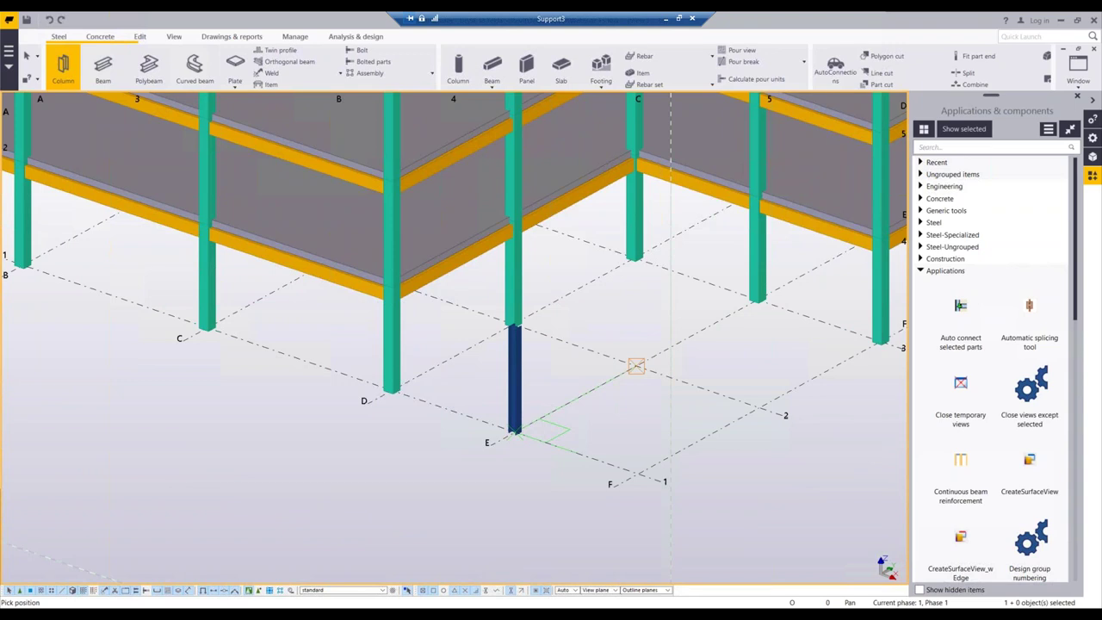
pyautogui.click(636, 366)
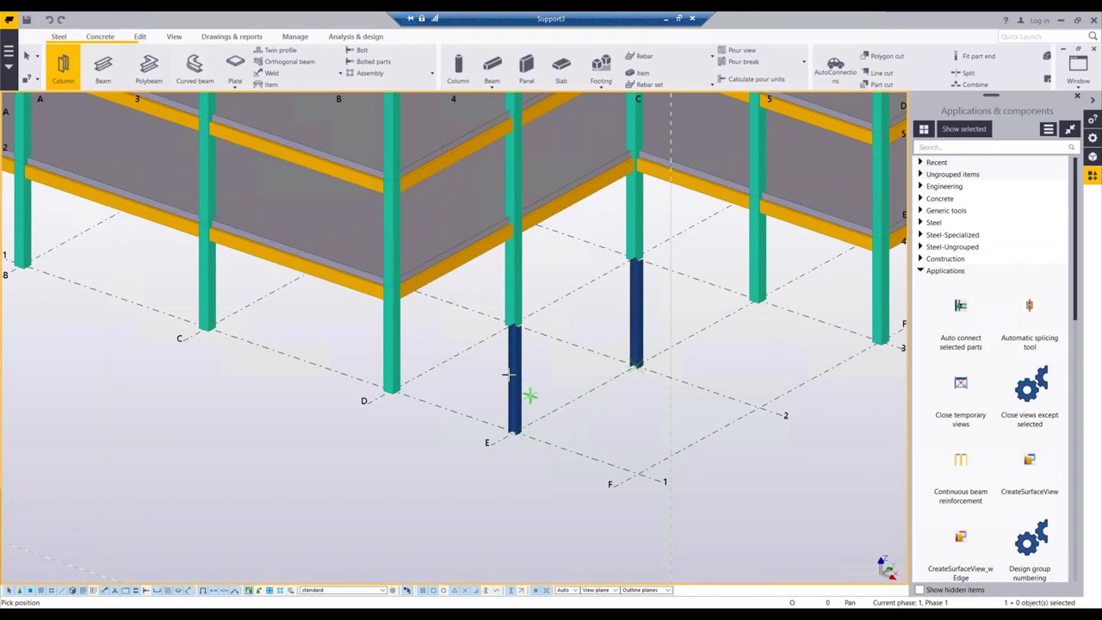
pyautogui.press('Escape')
pyautogui.click(104, 64)
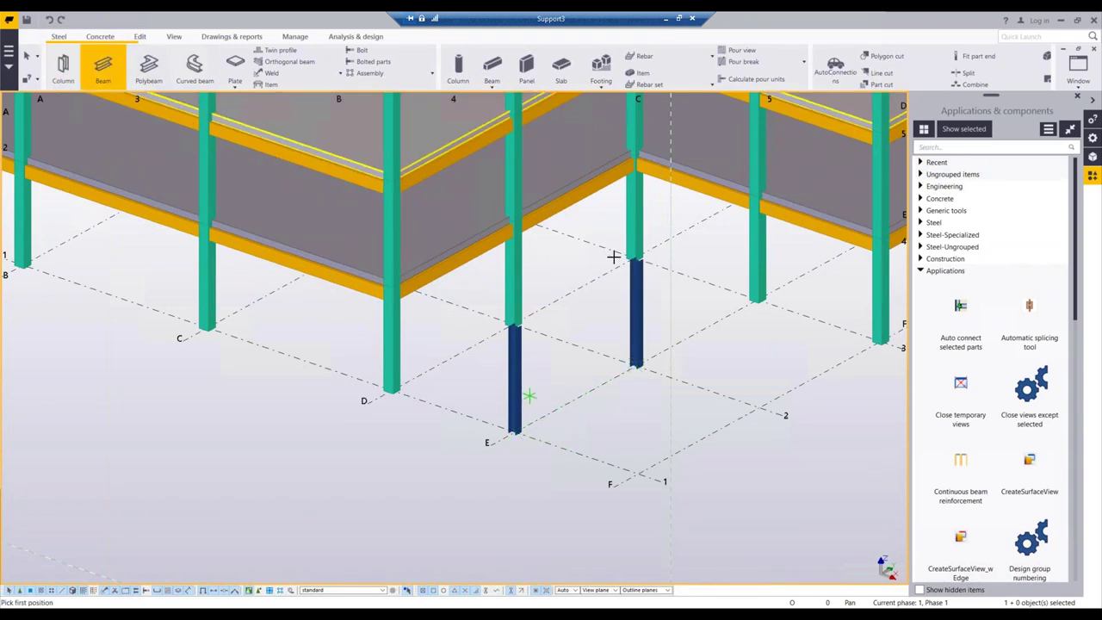
pyautogui.scroll(4, 521, 317)
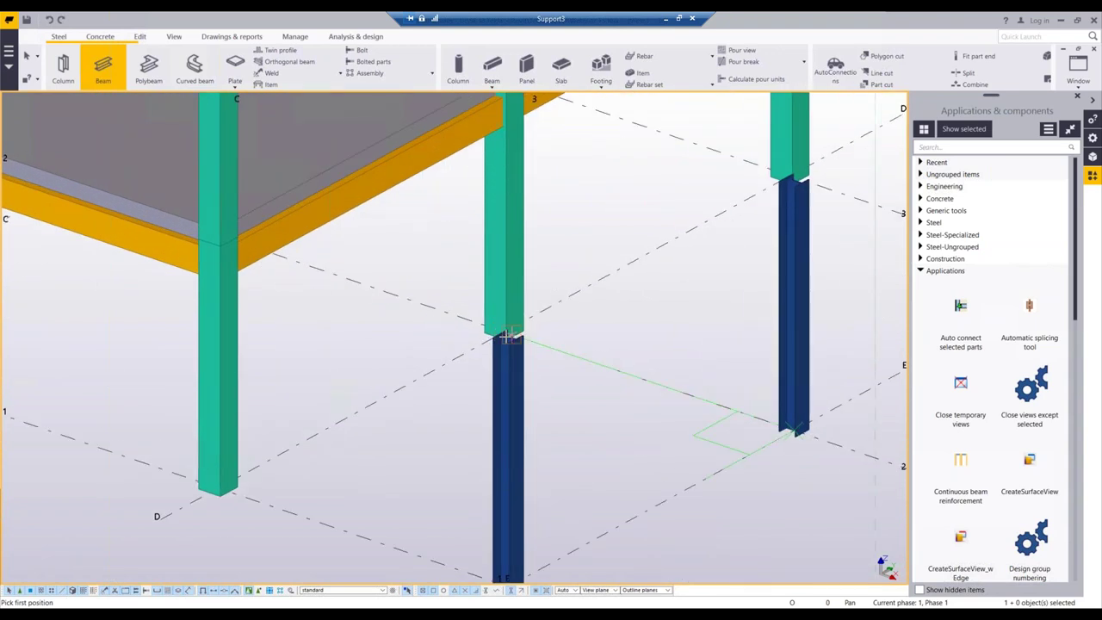
pyautogui.scroll(5, 508, 336)
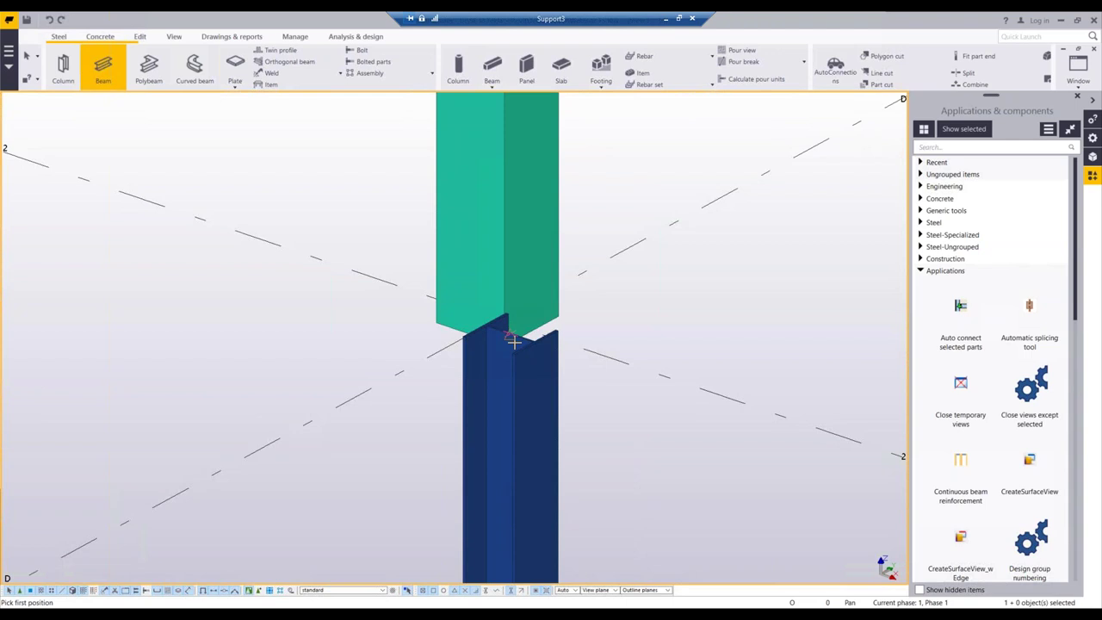
pyautogui.rightClick(554, 344)
pyautogui.click(629, 295)
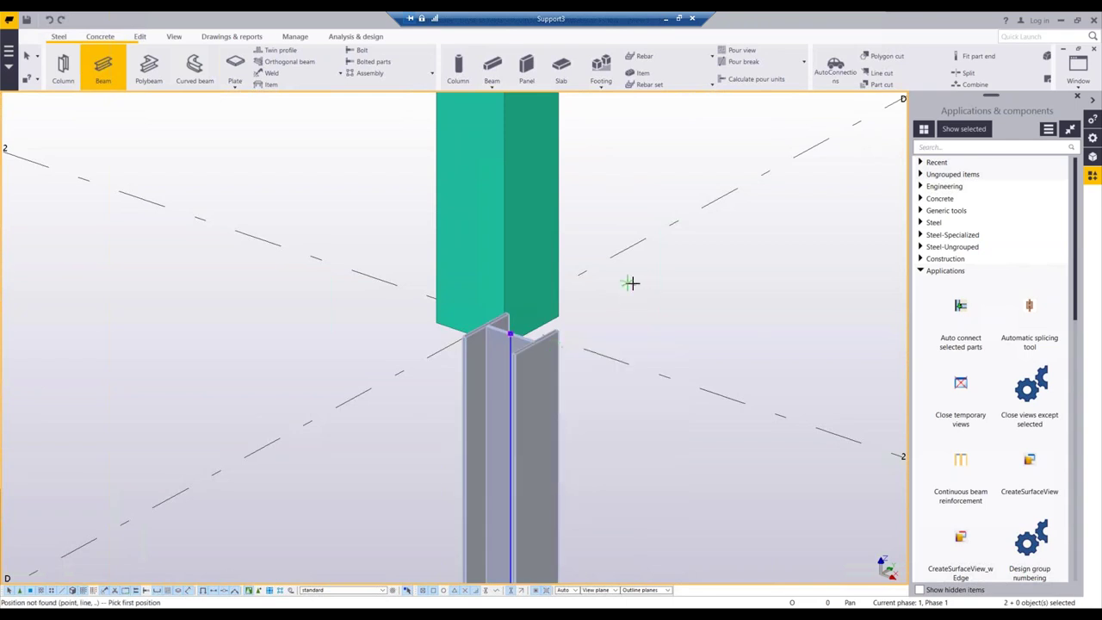
pyautogui.moveTo(626, 325); pyautogui.dragTo(635, 311, button='middle')
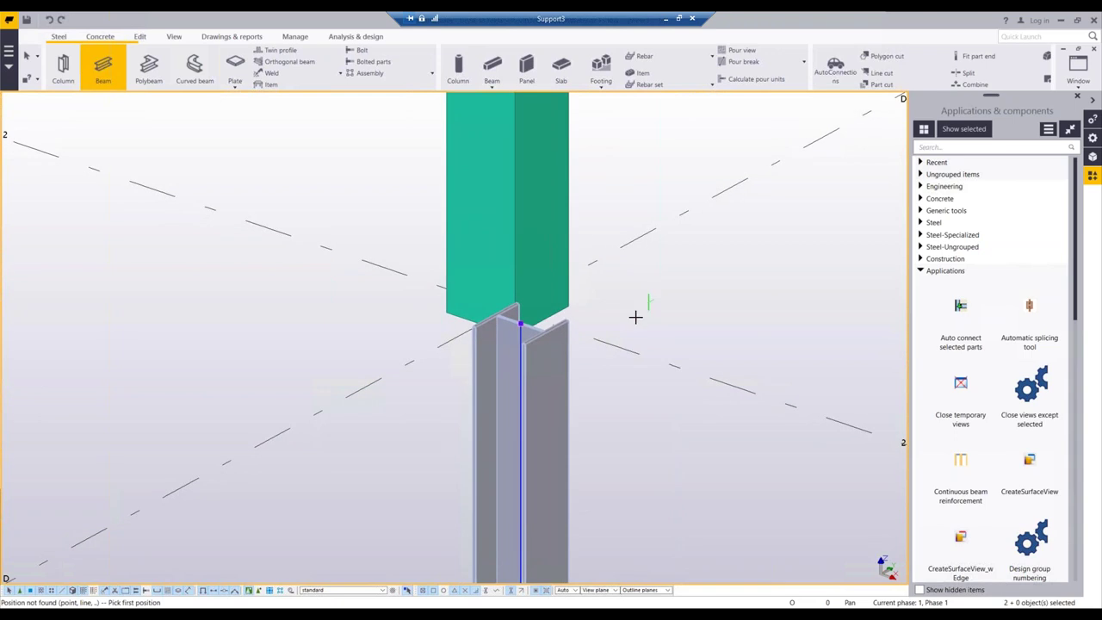
pyautogui.scroll(-5, 635, 319)
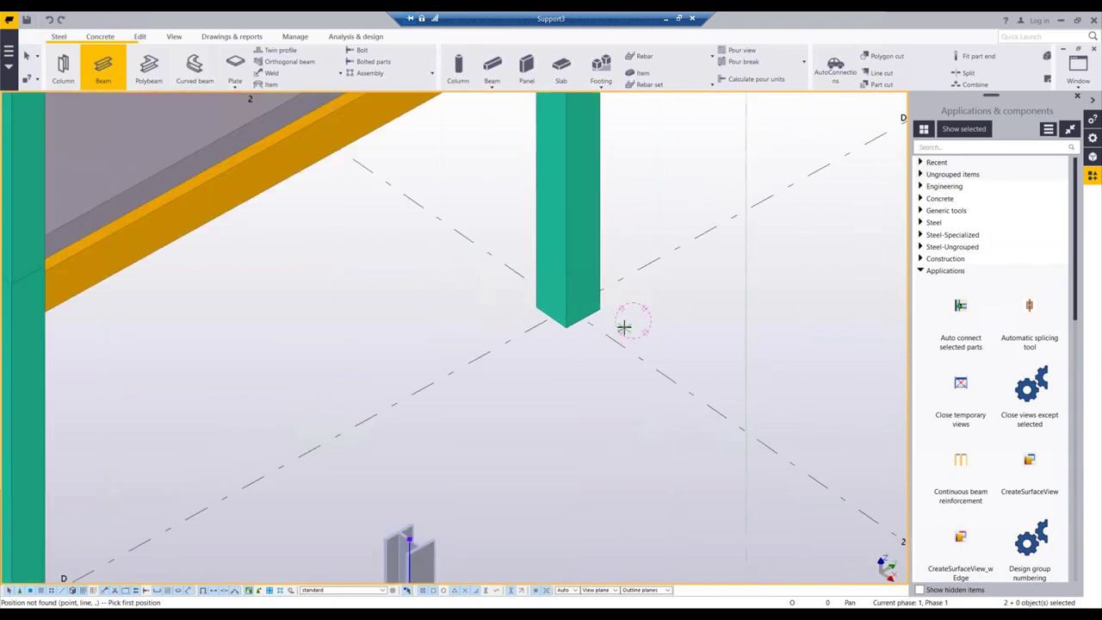
pyautogui.scroll(-4, 628, 319)
pyautogui.press('Escape')
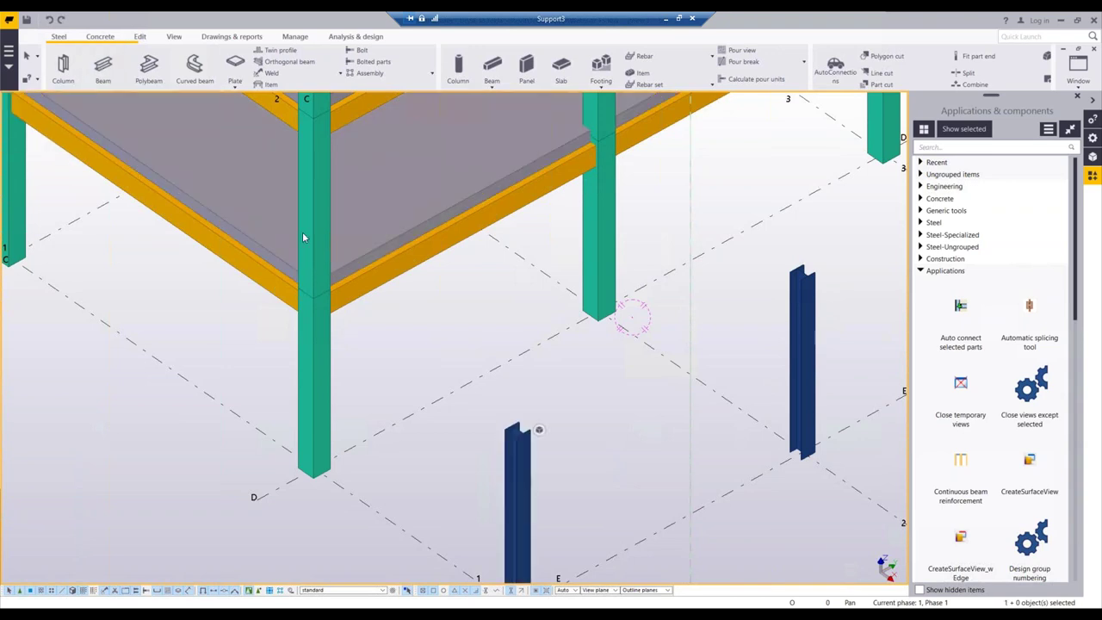
# Model a 4000 mm steel beam from the top of the steel column at E/1 to the existing column at D/1.
pyautogui.click(102, 65)
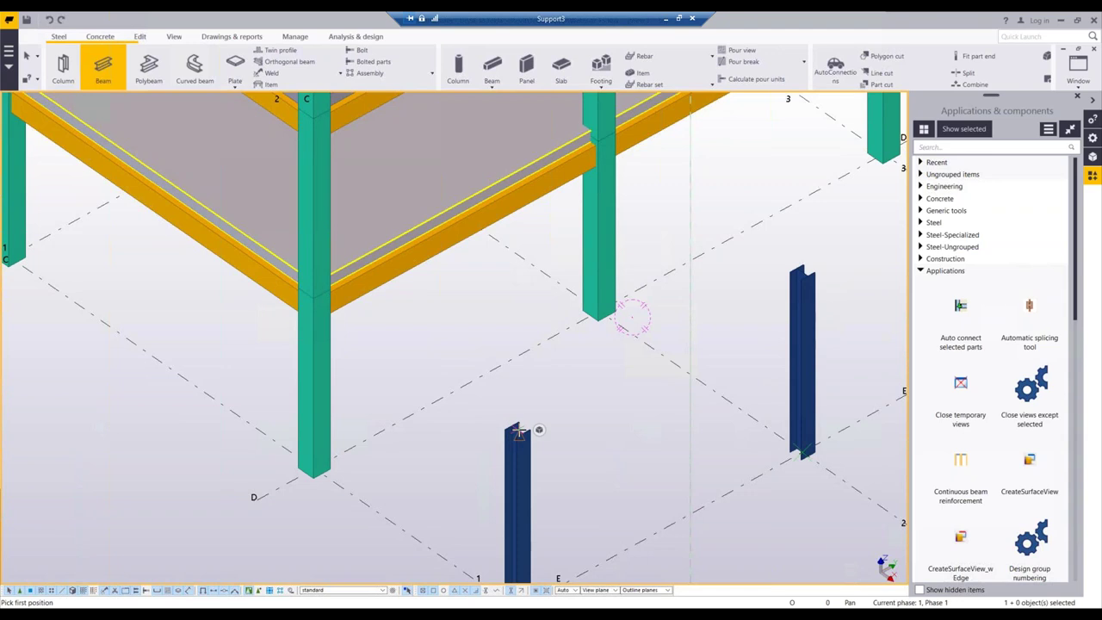
pyautogui.scroll(3, 518, 433)
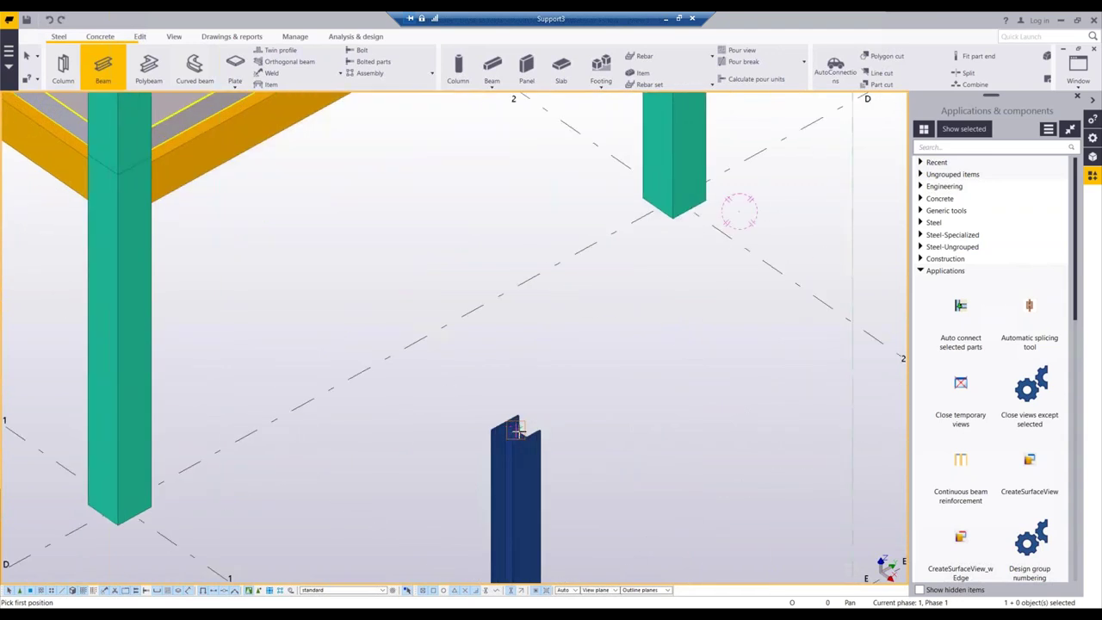
pyautogui.scroll(2, 516, 431)
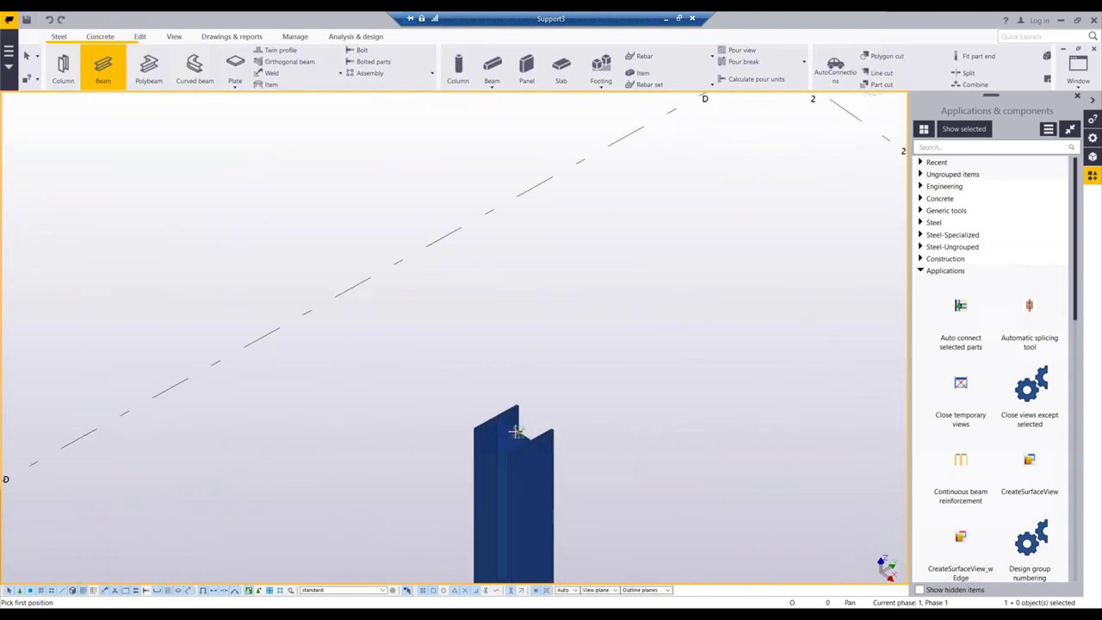
pyautogui.click(563, 413)
pyautogui.scroll(-4, 562, 409)
pyautogui.scroll(2, 349, 282)
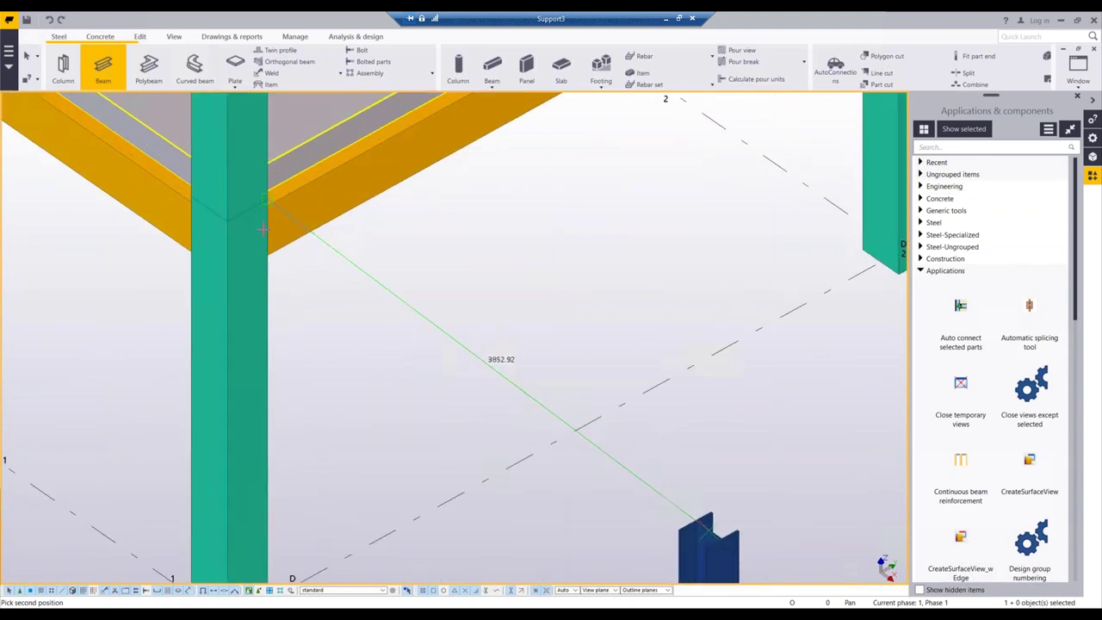
pyautogui.scroll(2, 262, 228)
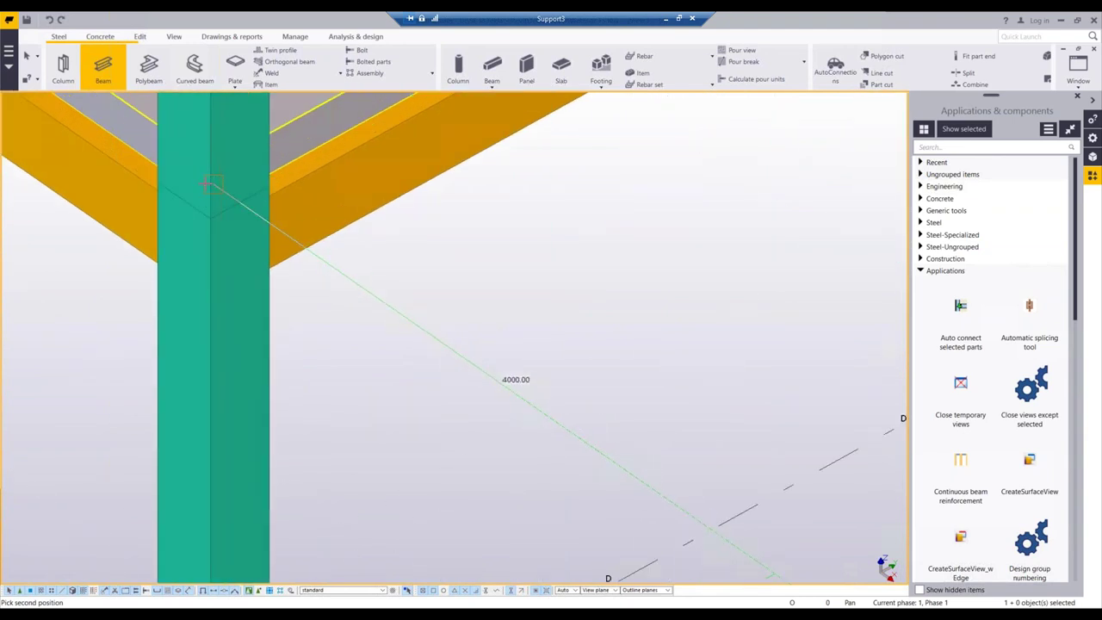
pyautogui.click(212, 183)
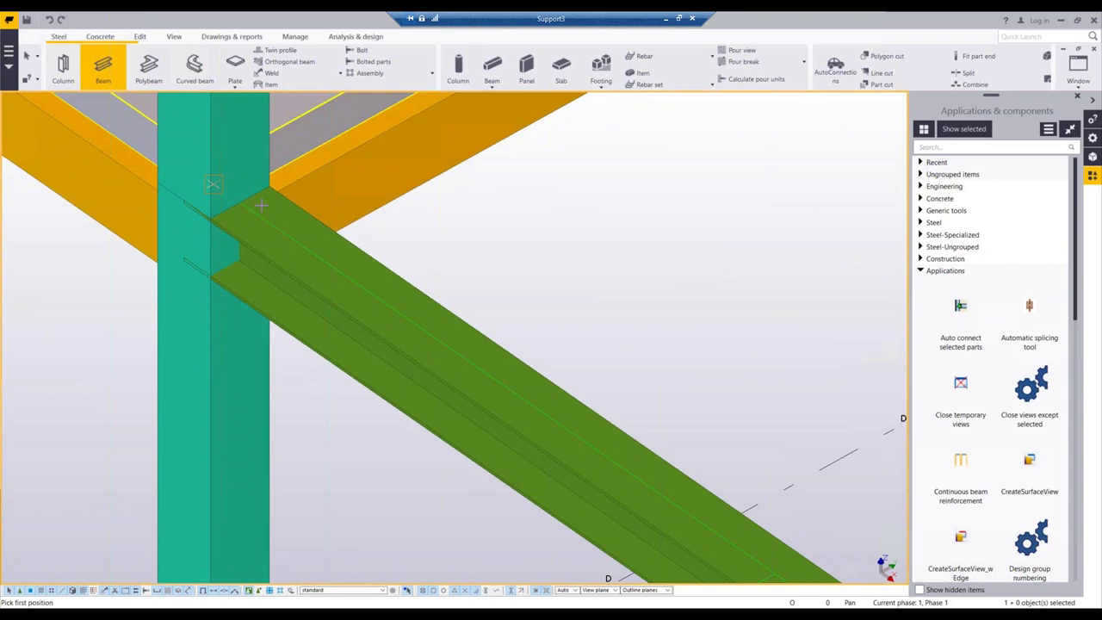
# Model a steel beam along grid E between the tops of the two steel columns at E/1 and E/2.
pyautogui.scroll(-3, 261, 205)
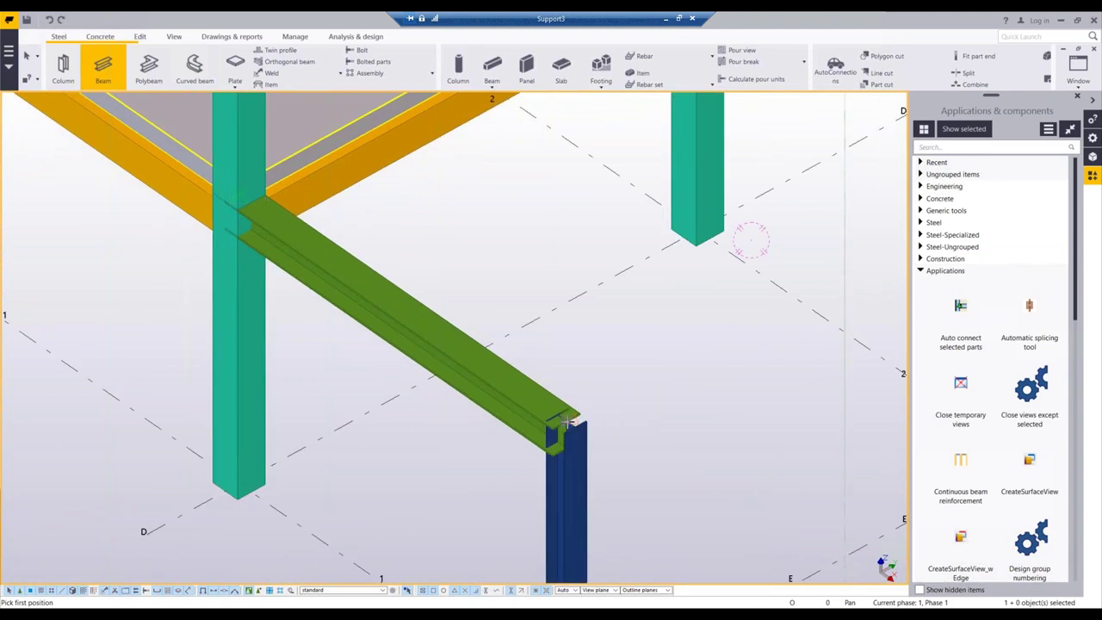
pyautogui.scroll(2, 566, 422)
pyautogui.click(566, 422)
pyautogui.scroll(-2, 566, 421)
pyautogui.scroll(-2, 566, 422)
pyautogui.scroll(1, 654, 366)
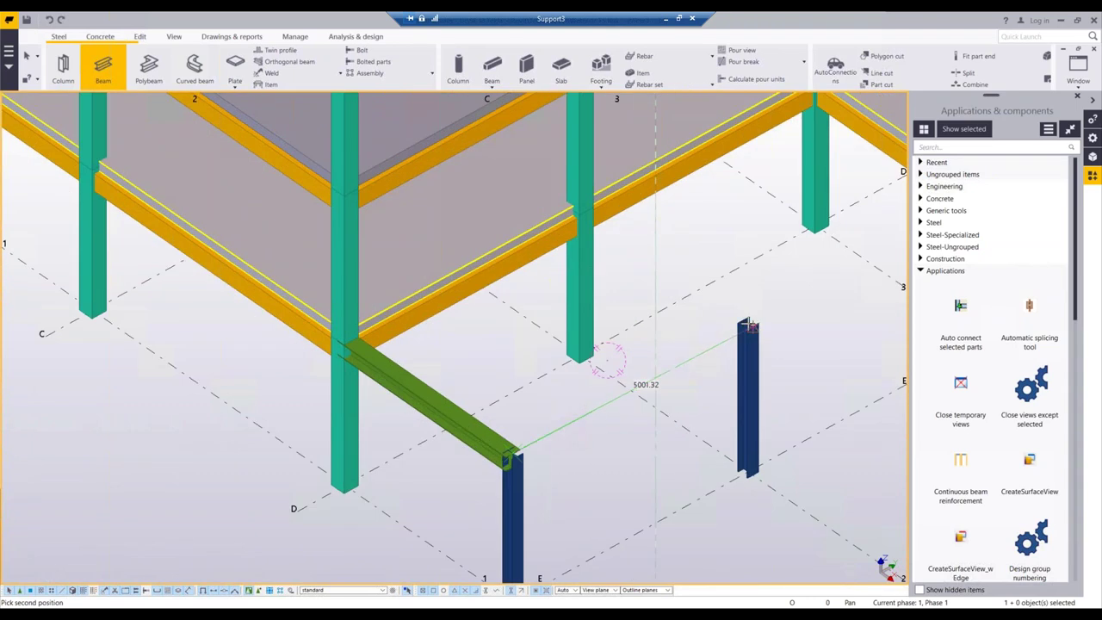
pyautogui.scroll(3, 748, 325)
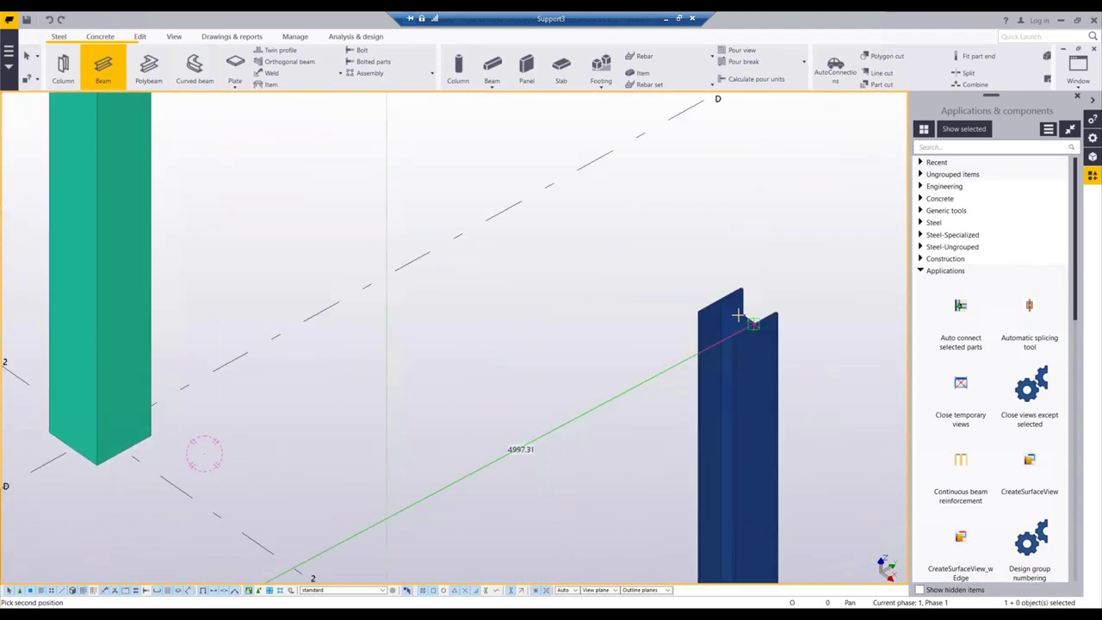
pyautogui.click(738, 311)
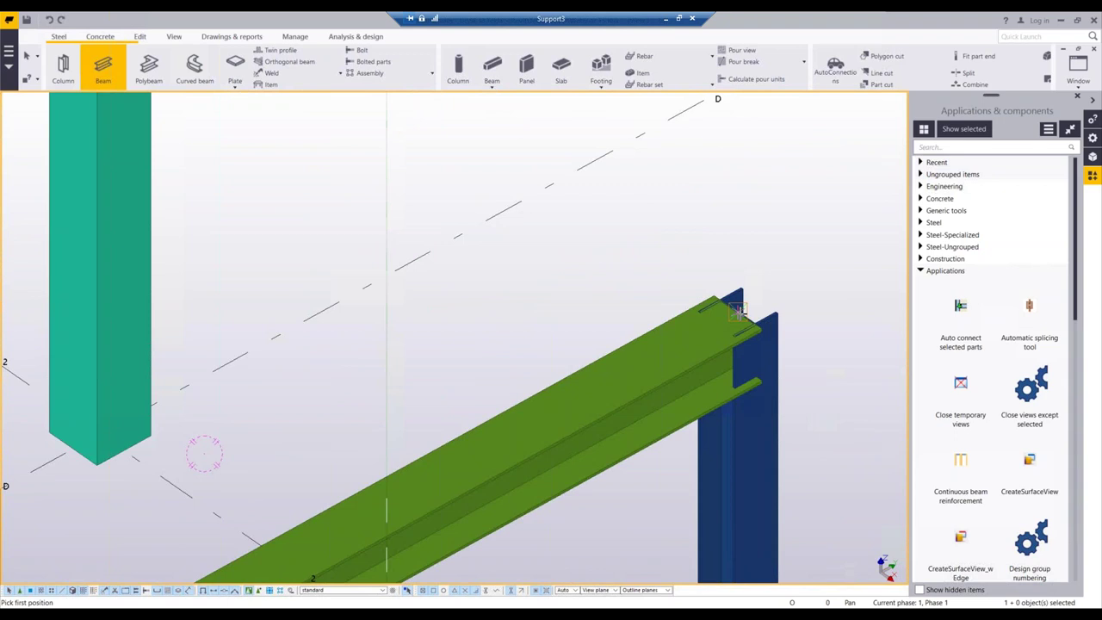
# Try a steel beam from the top of the steel column at E/2 to the existing column at D/2, and delete it.
pyautogui.click(738, 312)
pyautogui.scroll(-4, 737, 311)
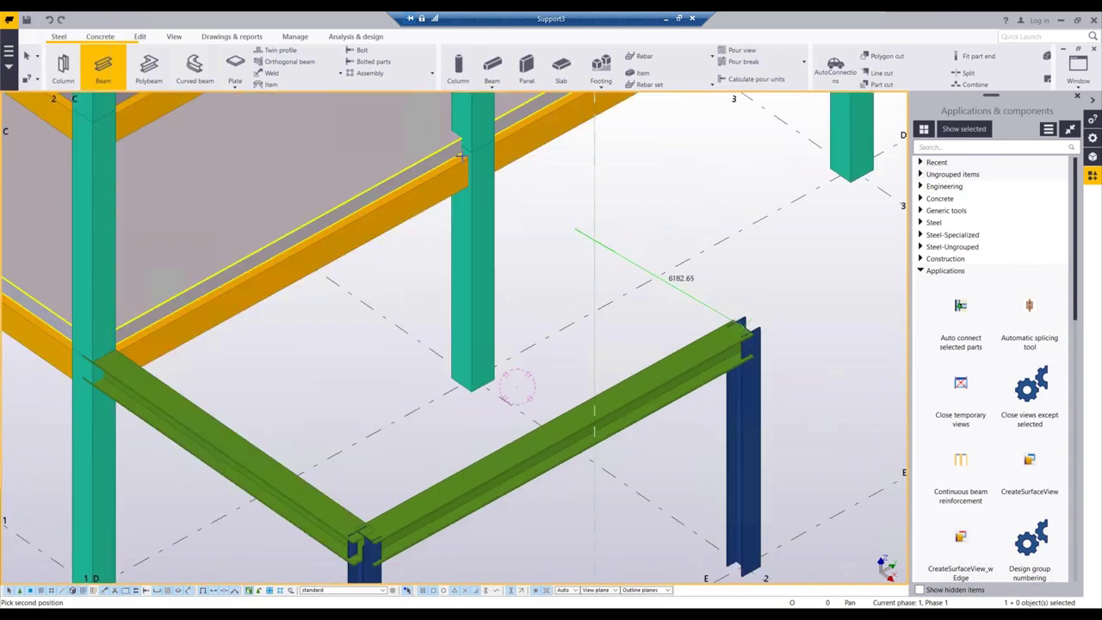
pyautogui.scroll(5, 465, 156)
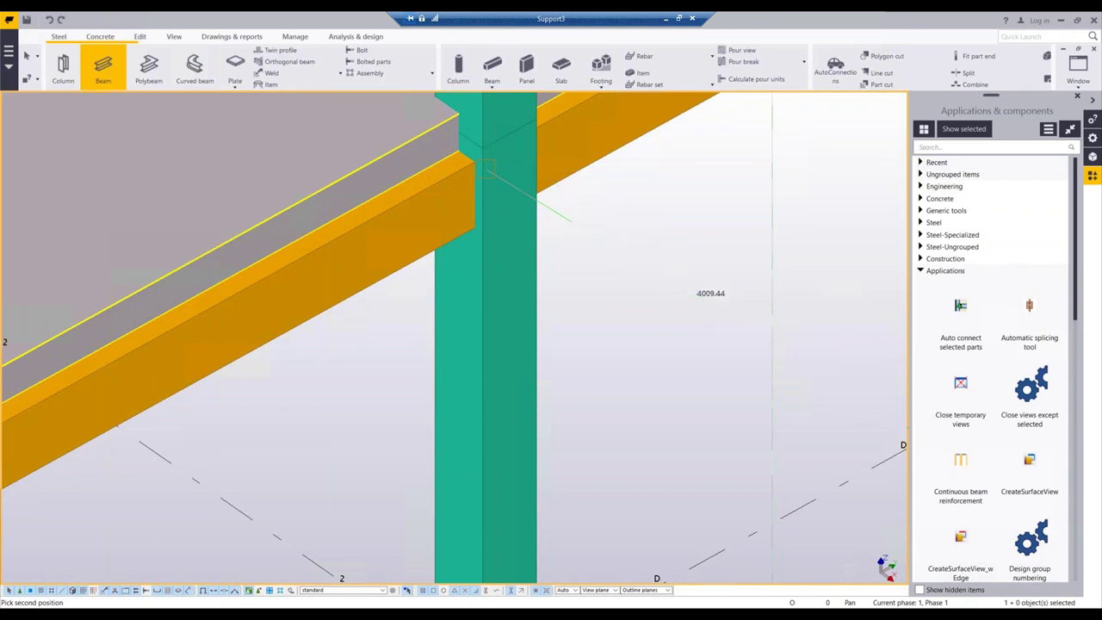
pyautogui.click(486, 169)
pyautogui.scroll(-5, 528, 221)
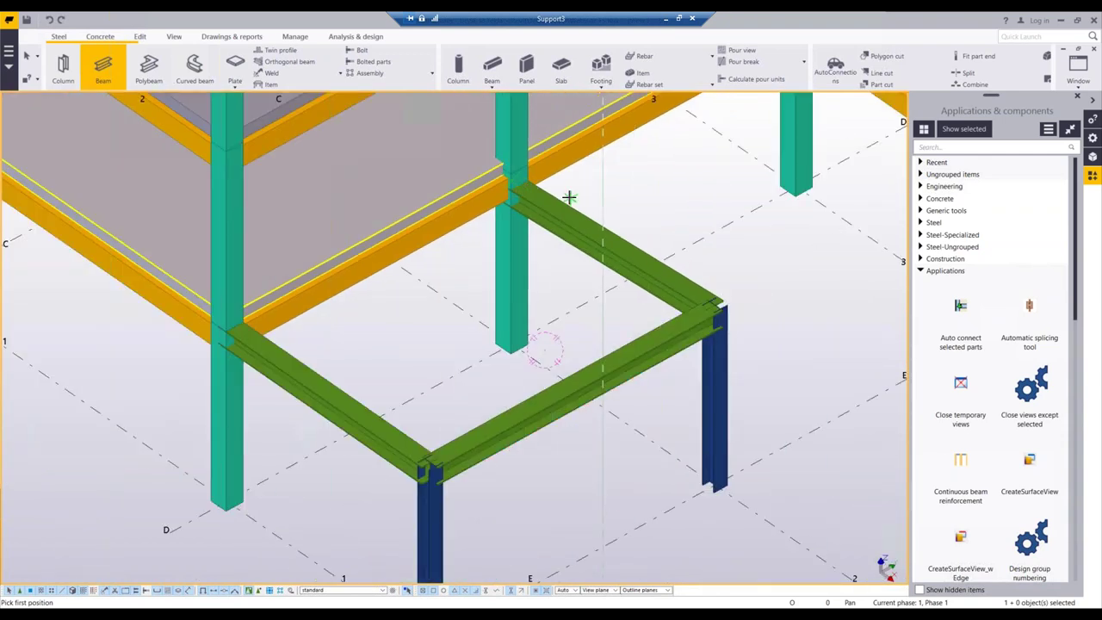
pyautogui.press('Escape')
pyautogui.click(618, 242)
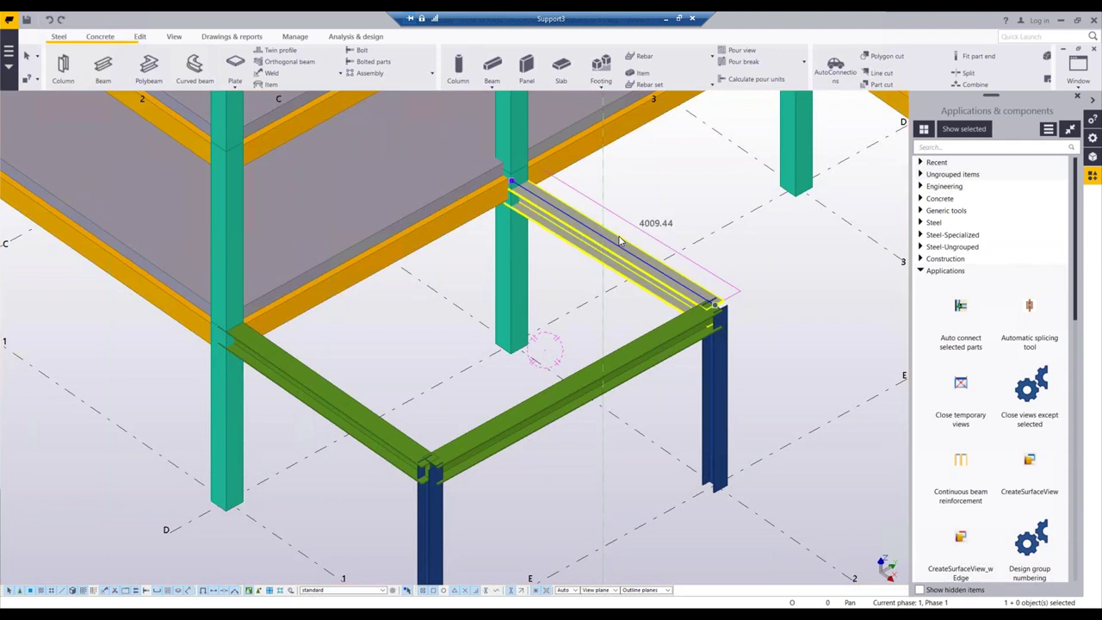
pyautogui.press('Delete')
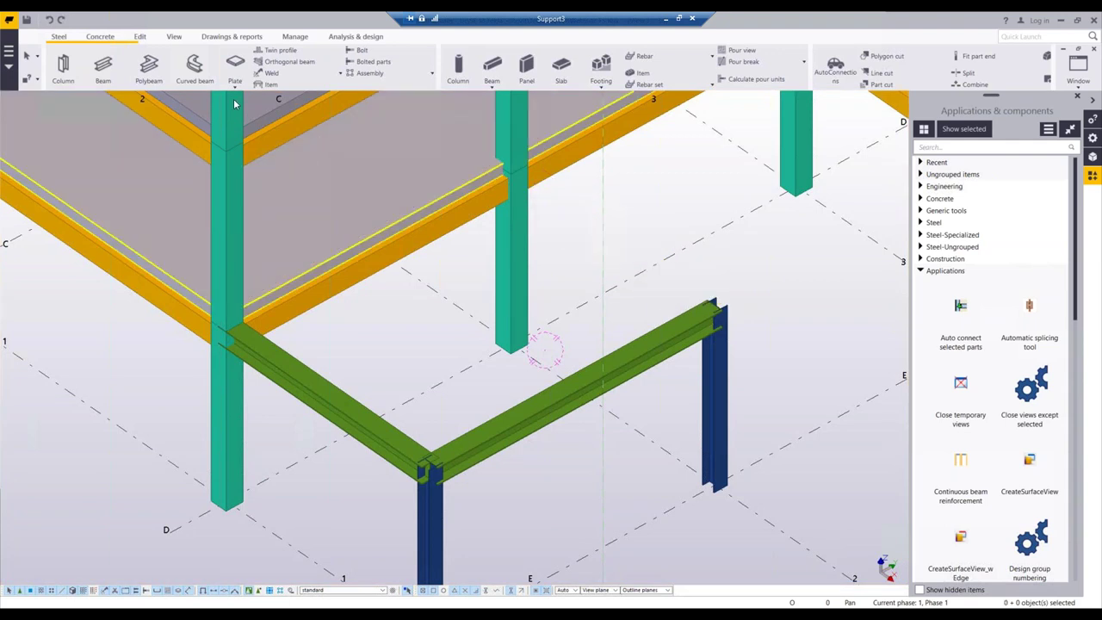
# Retry the steel beam from the top of the E/2 column to the existing column at D/2, and delete it.
pyautogui.click(110, 67)
pyautogui.scroll(5, 723, 301)
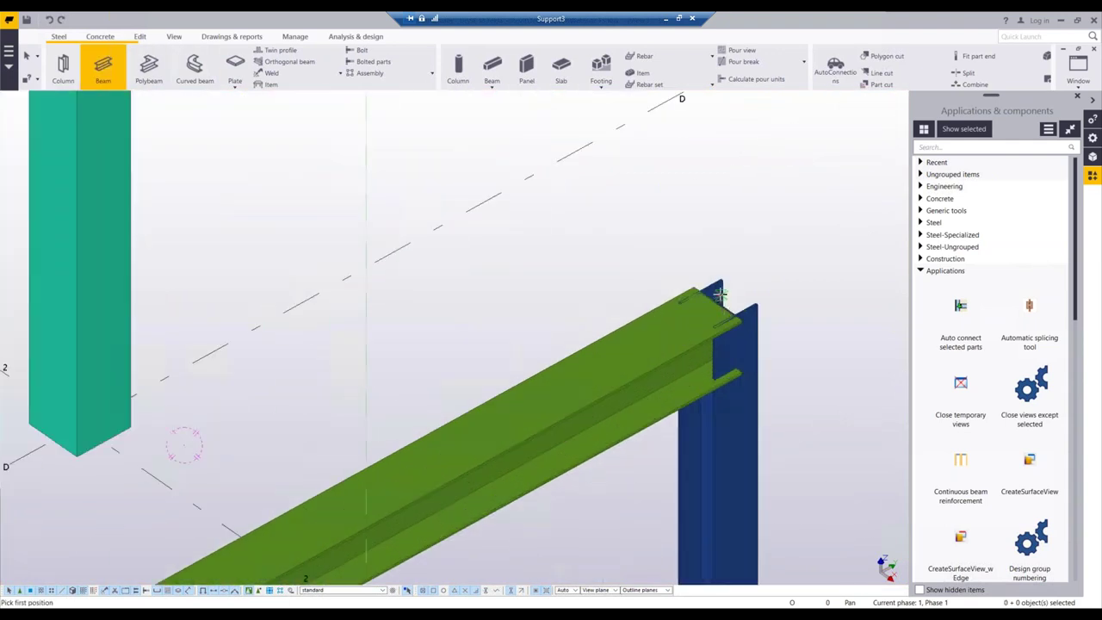
pyautogui.click(718, 306)
pyautogui.scroll(-5, 717, 306)
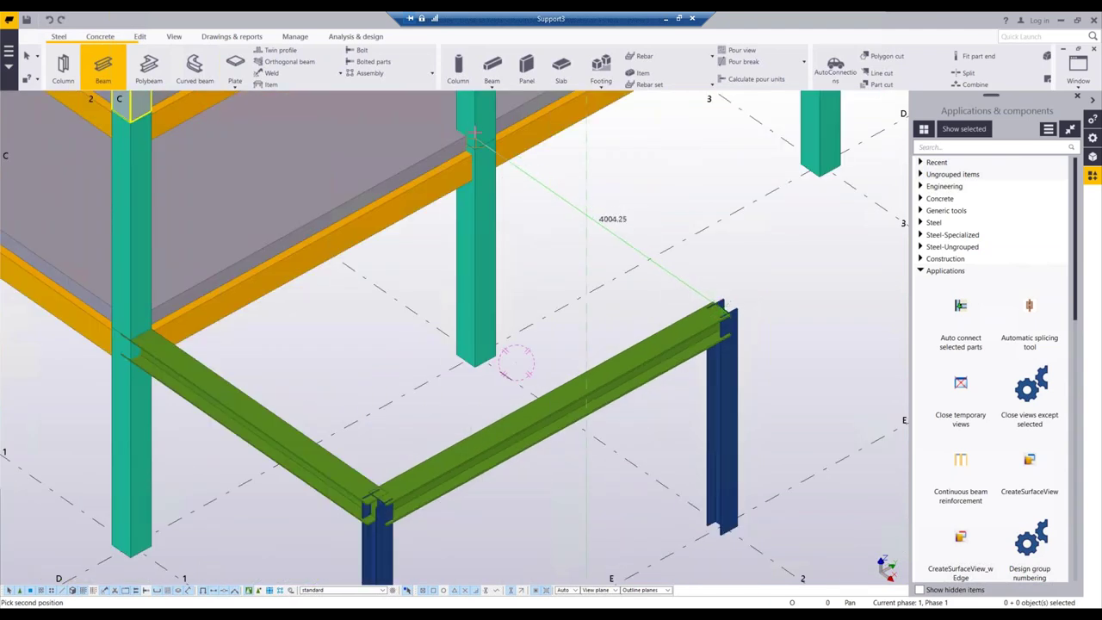
pyautogui.scroll(4, 474, 135)
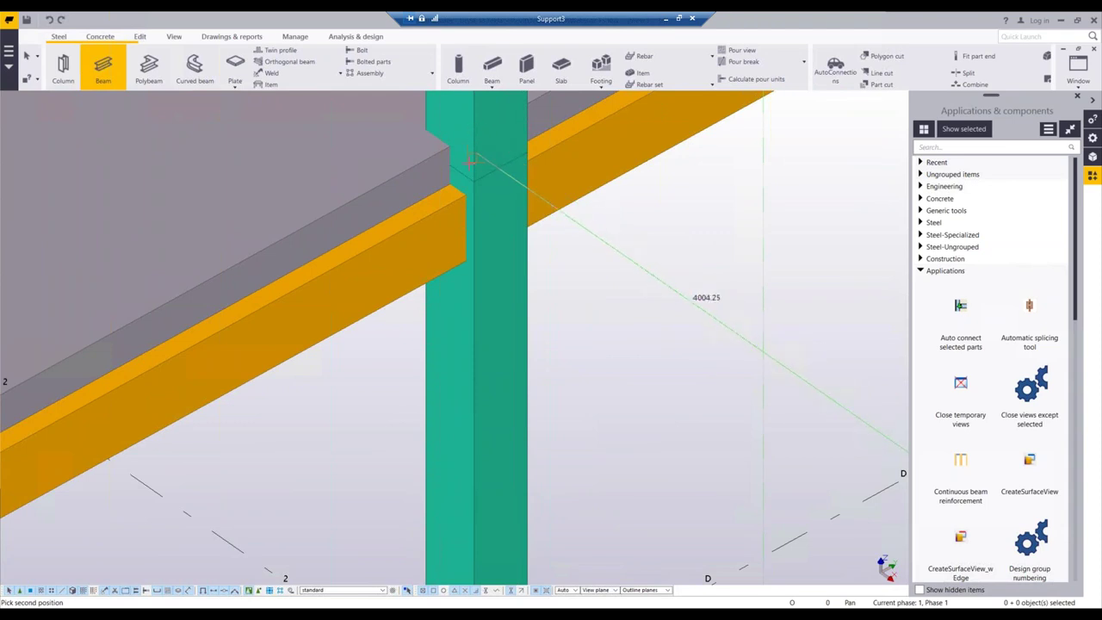
pyautogui.click(462, 172)
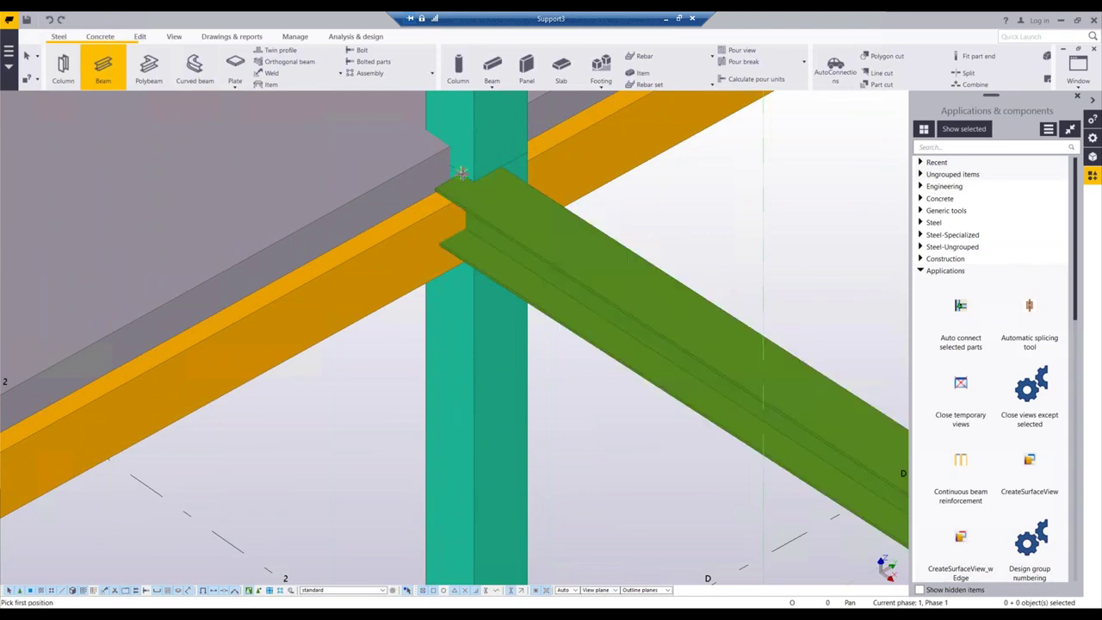
pyautogui.press('Escape')
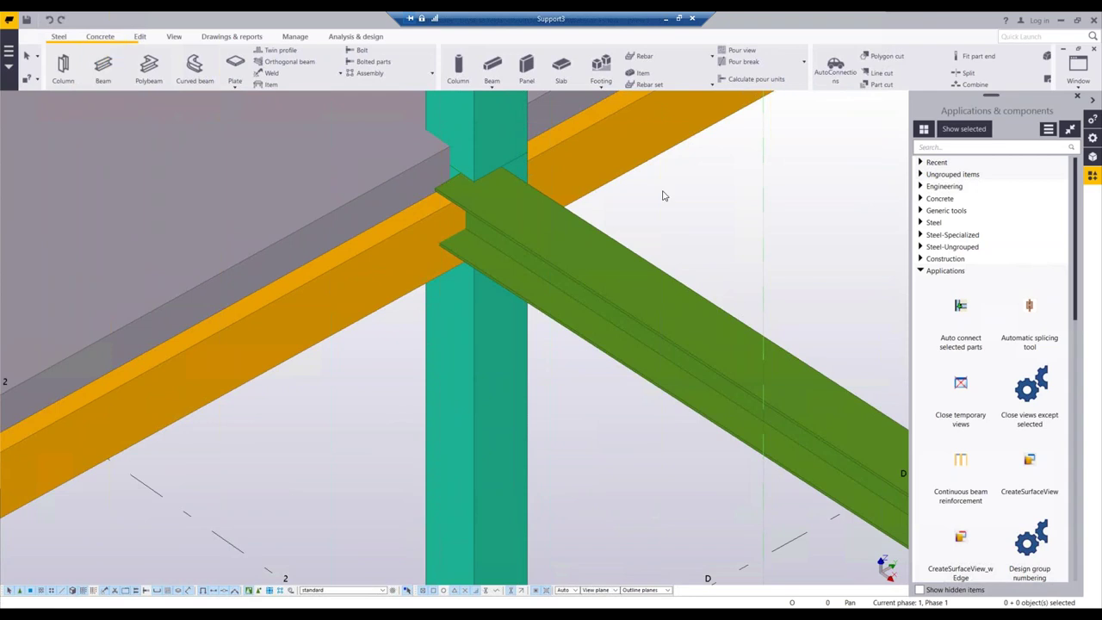
pyautogui.moveTo(700, 236); pyautogui.dragTo(635, 322)
pyautogui.press('Delete')
pyautogui.press('Return')
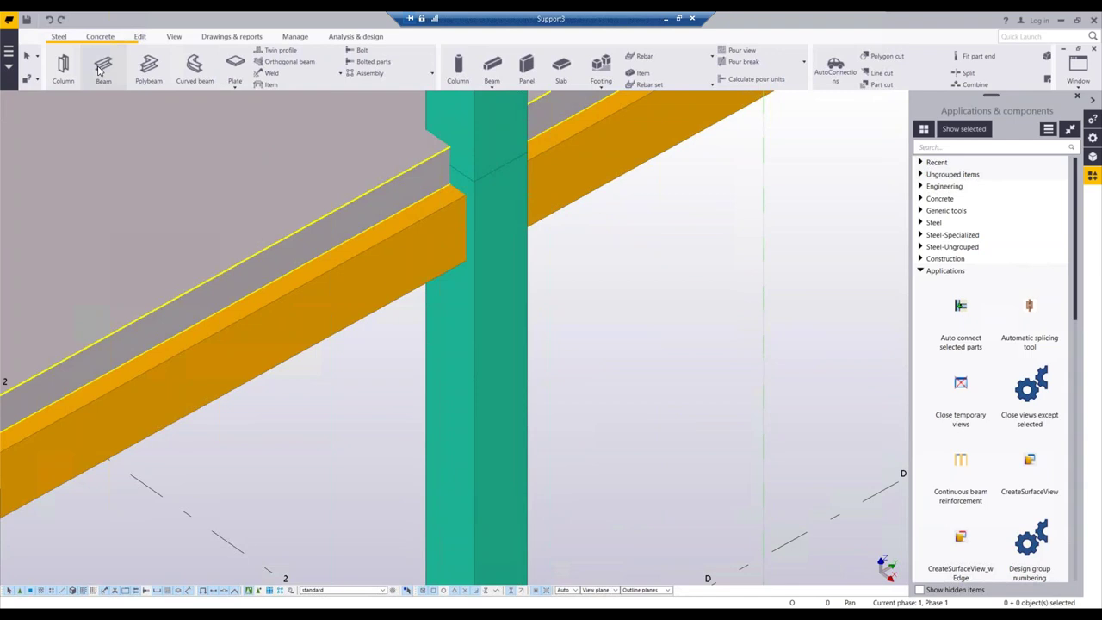
# Model a steel beam between the existing column at D/2 and the top of the steel column at E/2.
pyautogui.scroll(-3, 542, 232)
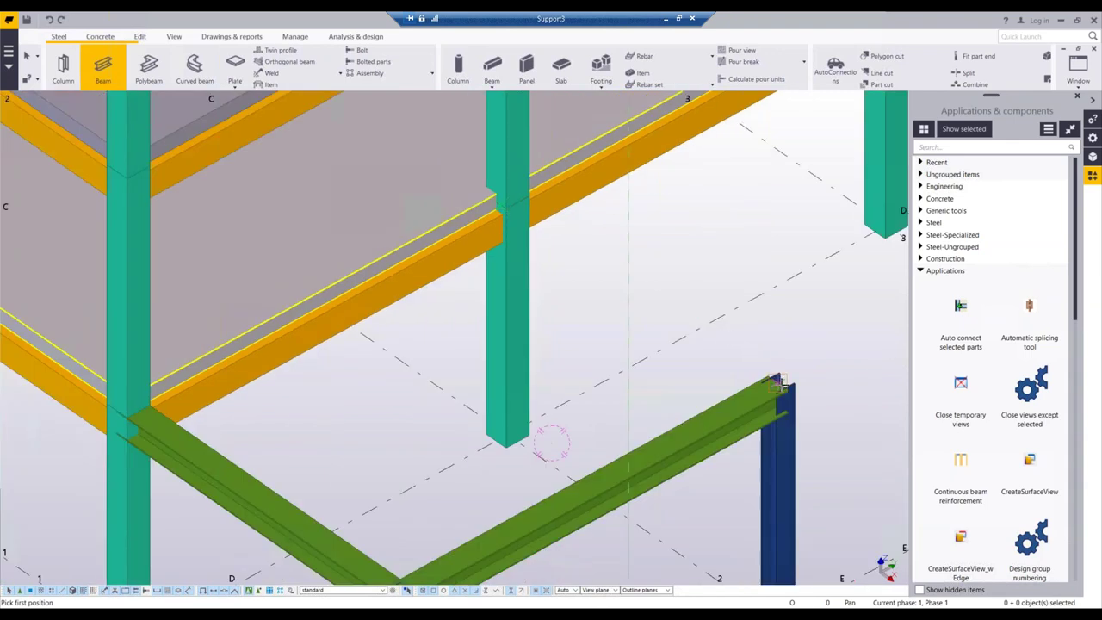
pyautogui.click(508, 199)
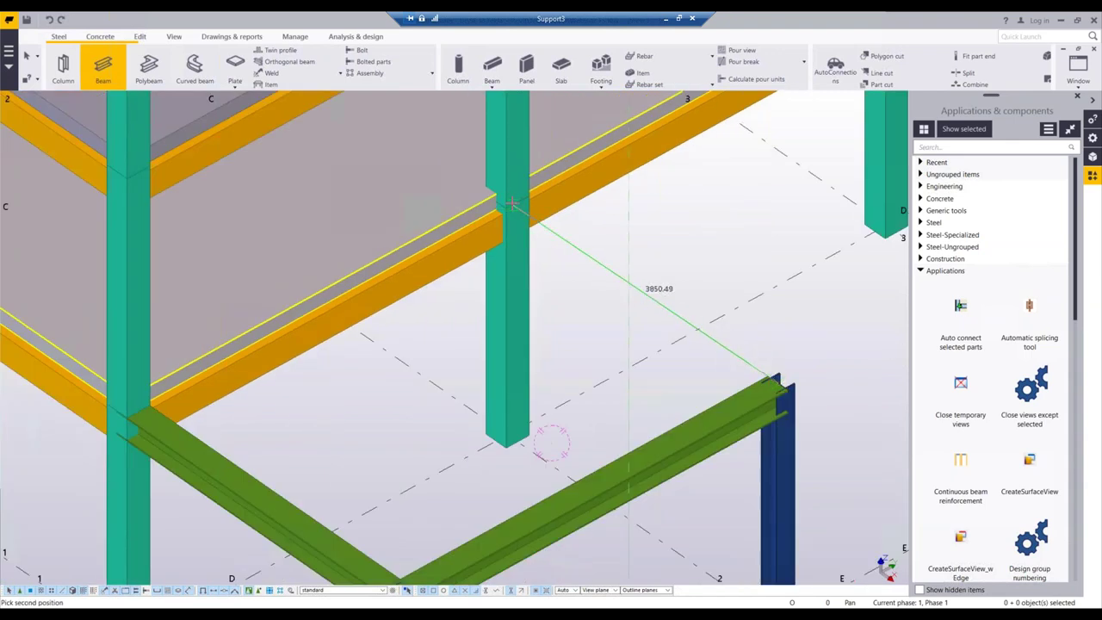
pyautogui.click(724, 348)
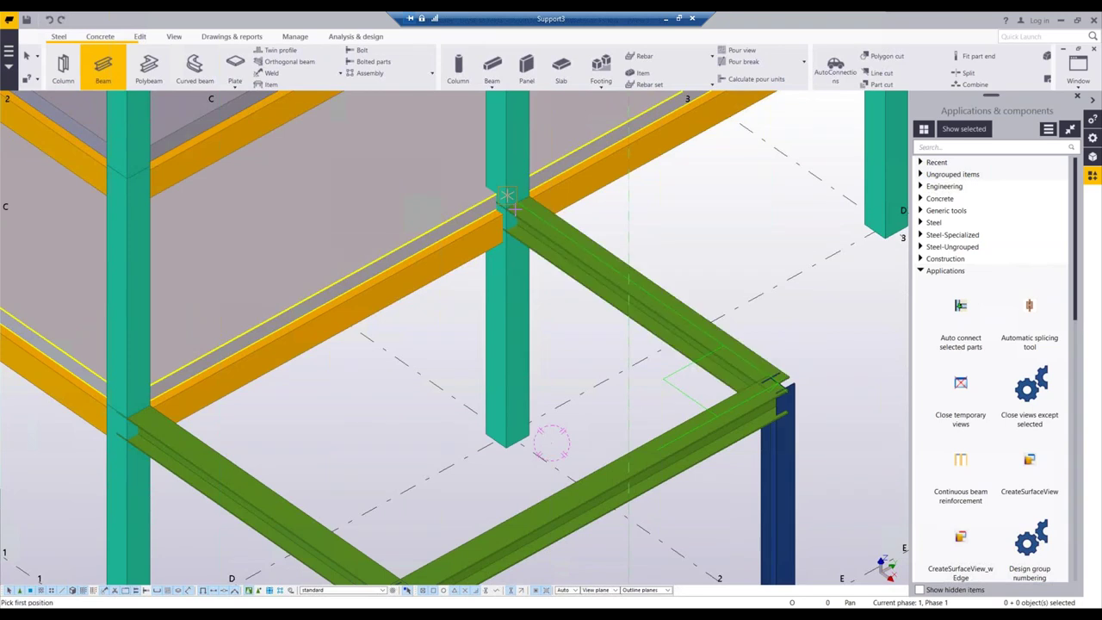
pyautogui.press('Escape')
pyautogui.scroll(-2, 684, 241)
# Curve the beam along grid E with a radius of -5000 in the XY plane and 10 segments.
pyautogui.click(677, 391)
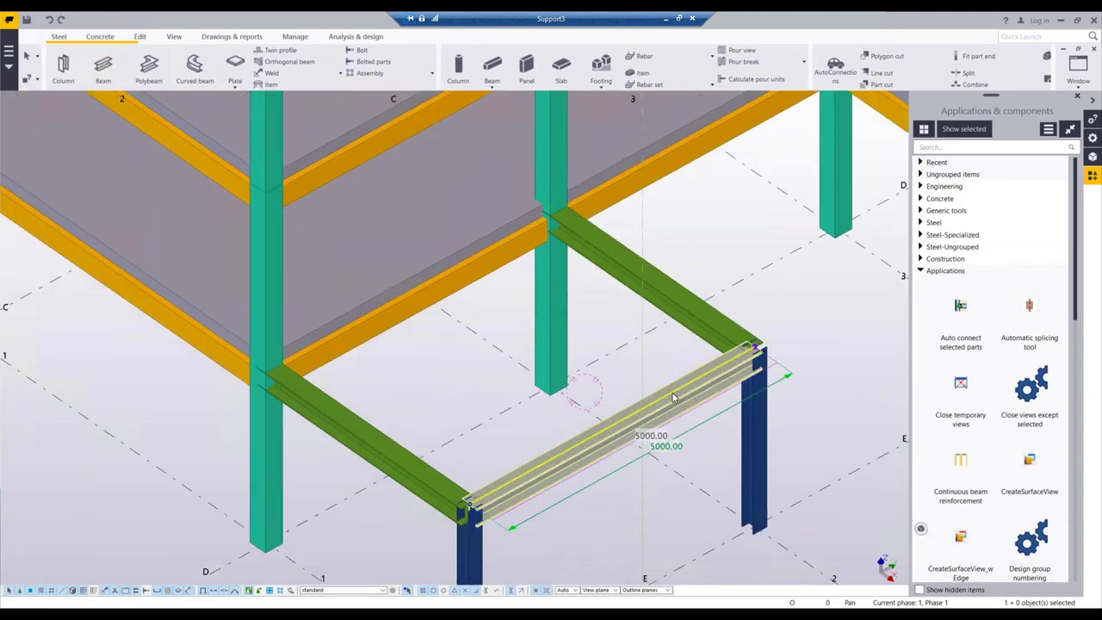
pyautogui.doubleClick(675, 395)
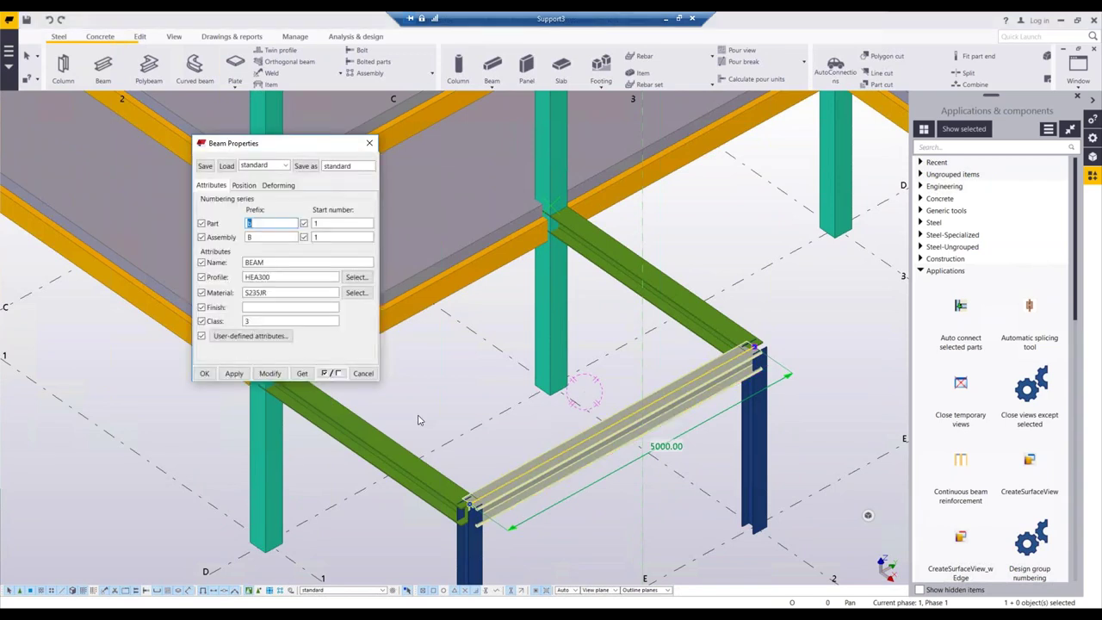
pyautogui.click(244, 185)
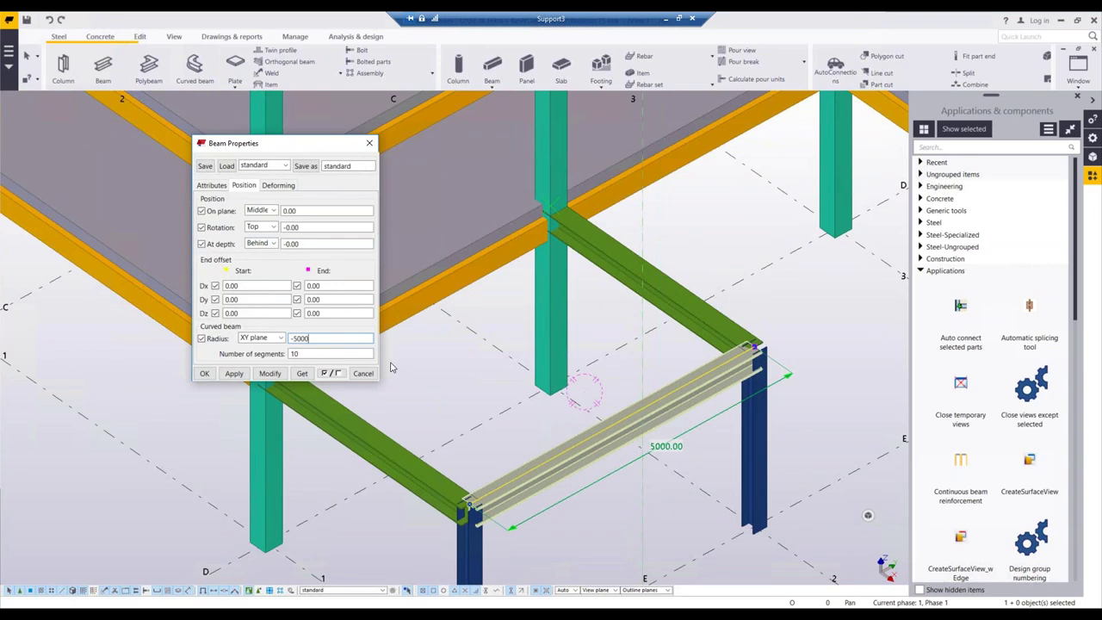
pyautogui.click(270, 373)
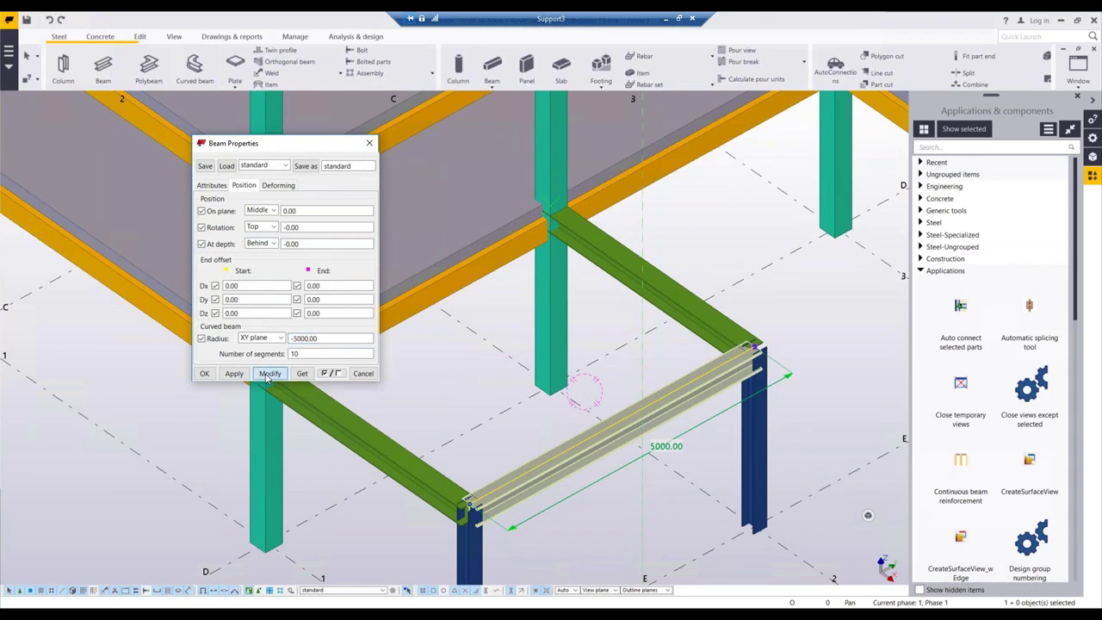
pyautogui.click(204, 373)
# Open the analysis and design models and display the SCIA Engineer Analysis model on the structure.
pyautogui.scroll(-6, 605, 406)
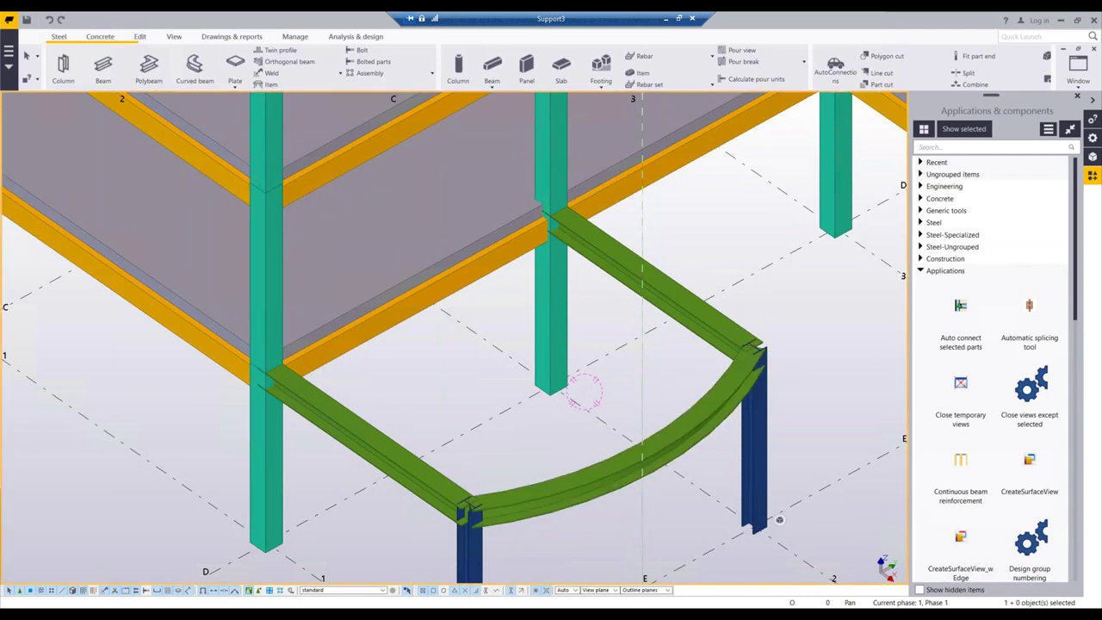
pyautogui.scroll(-4, 608, 416)
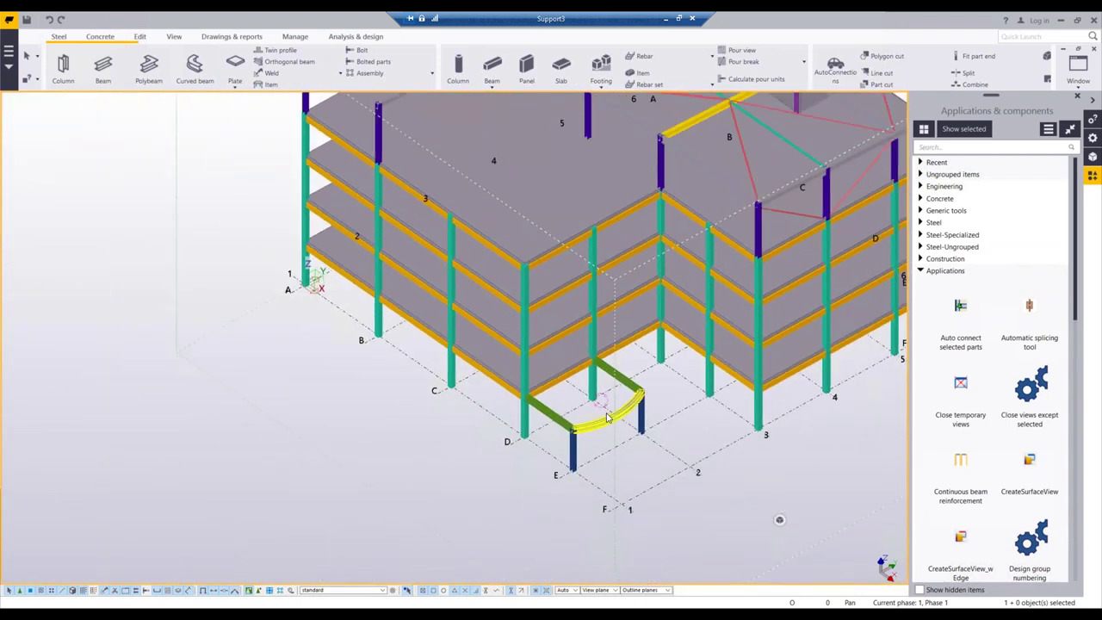
pyautogui.moveTo(598, 392); pyautogui.dragTo(756, 254, button='middle')
pyautogui.scroll(3, 757, 248)
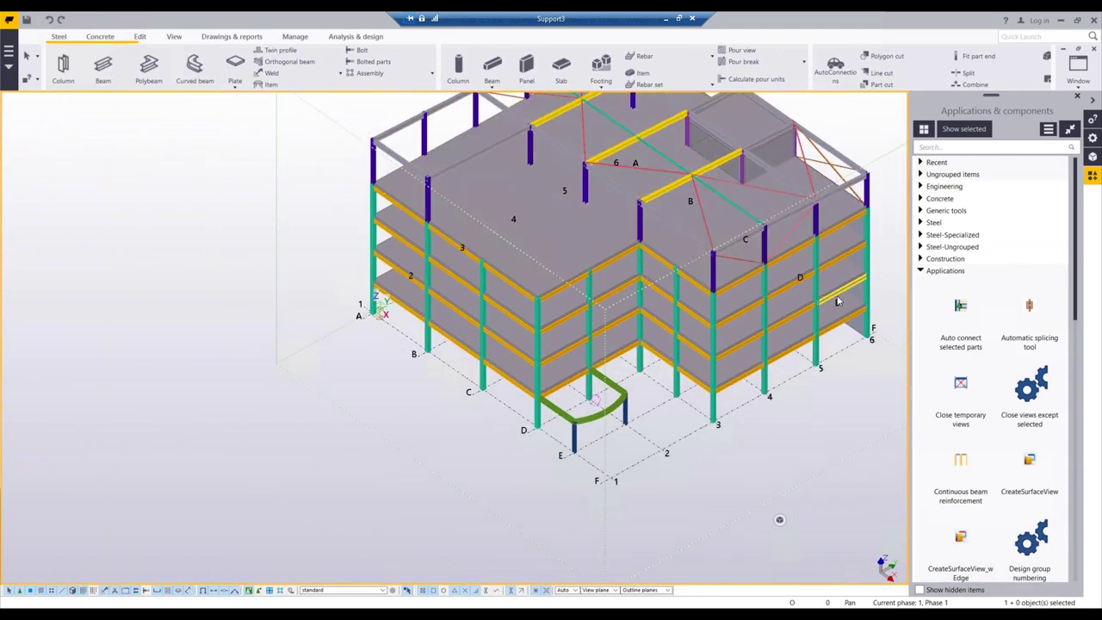
pyautogui.scroll(2, 762, 244)
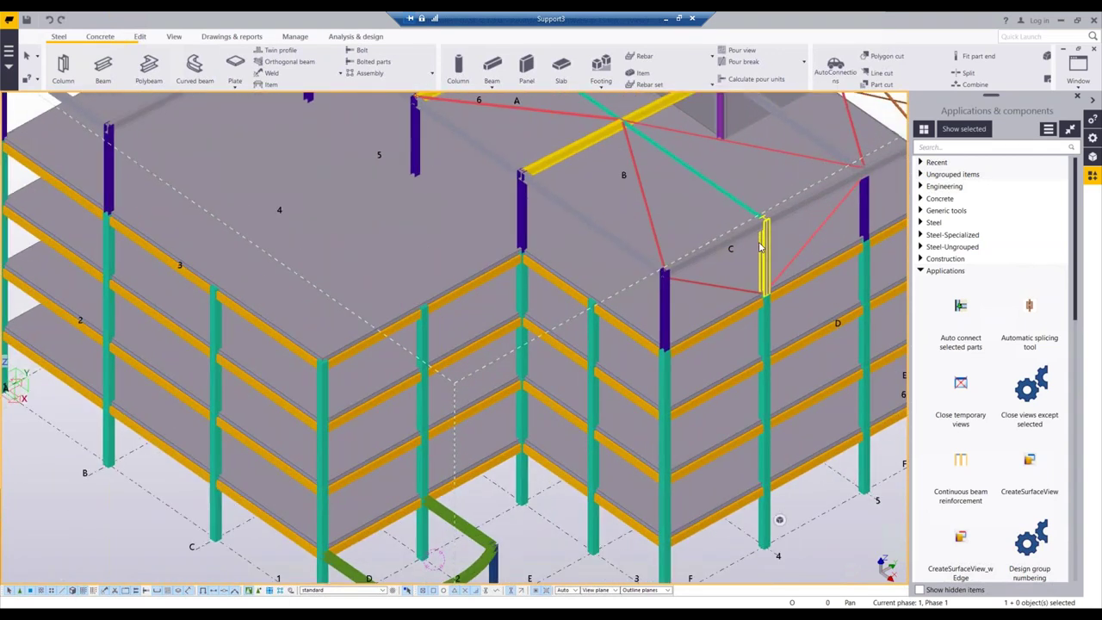
pyautogui.scroll(3, 689, 245)
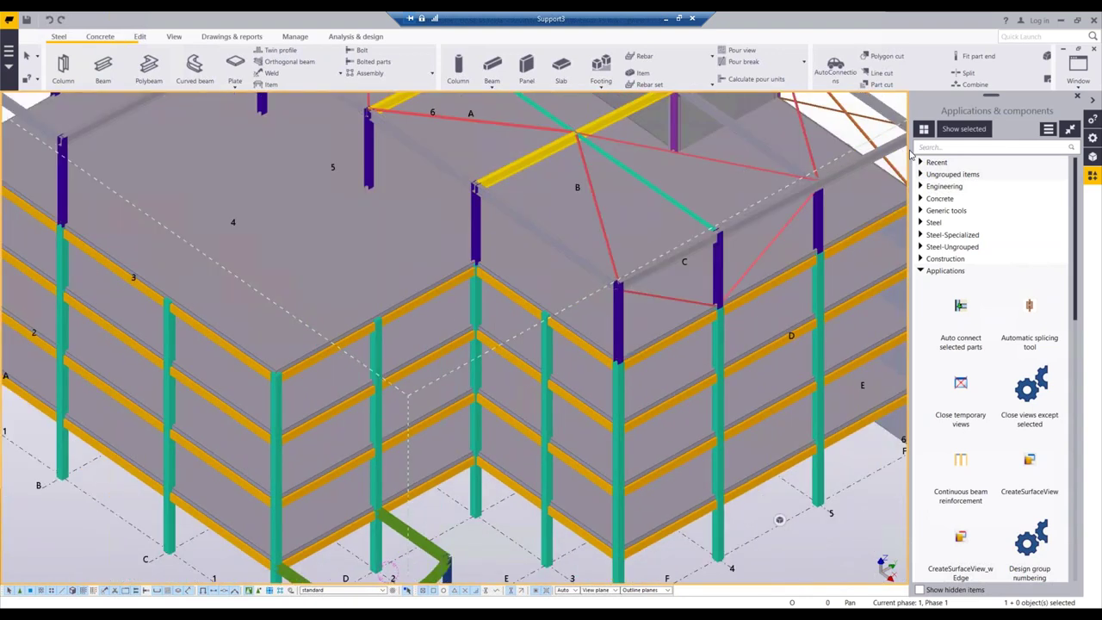
pyautogui.click(346, 37)
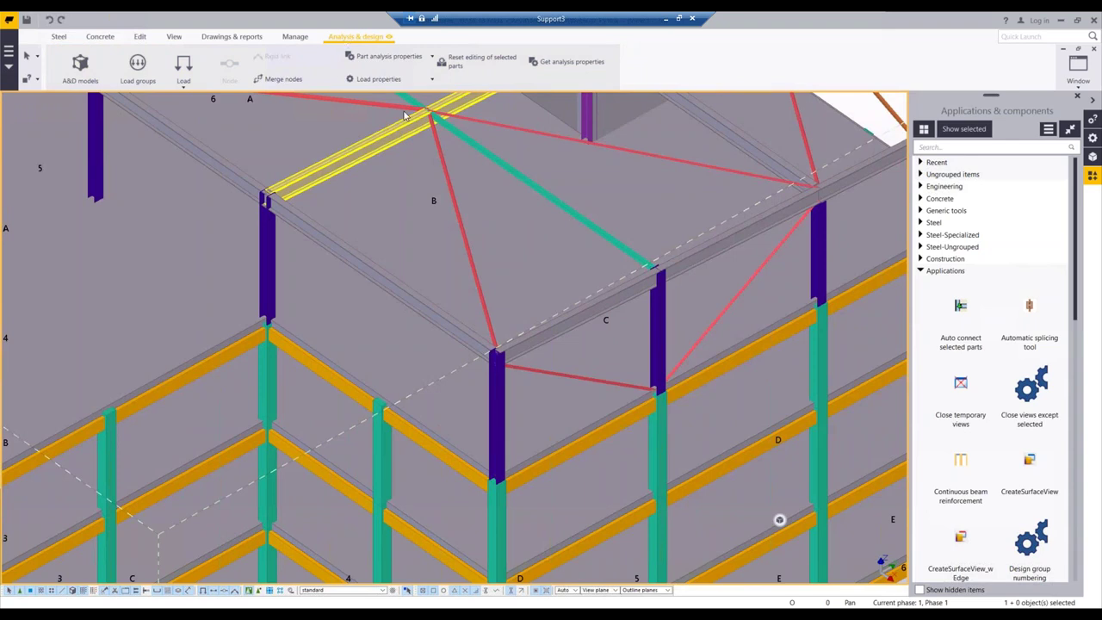
pyautogui.scroll(-3, 486, 190)
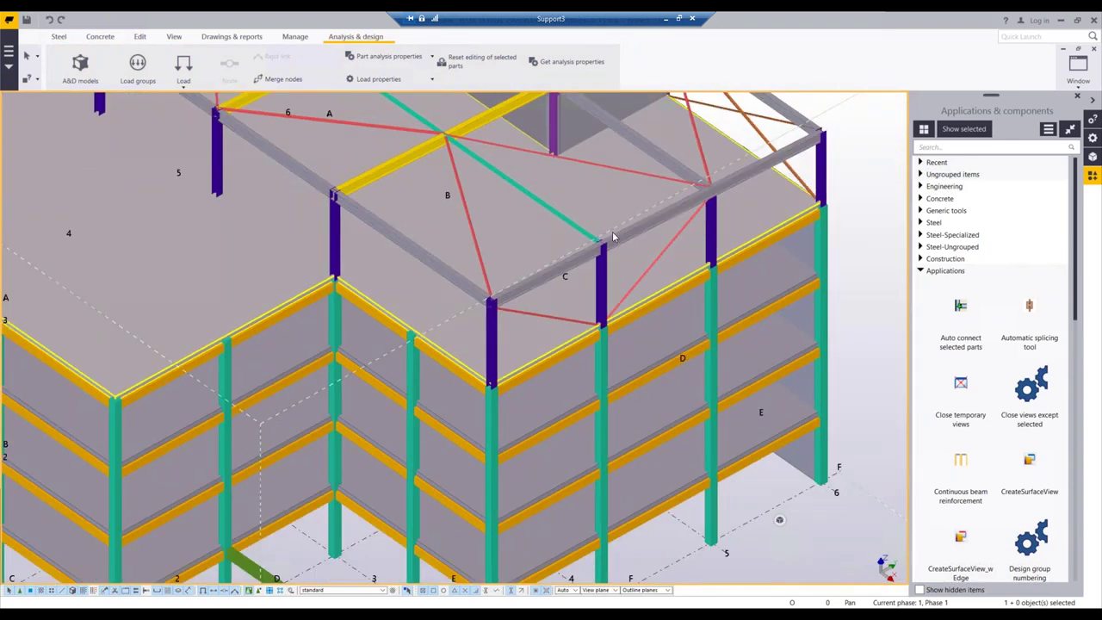
pyautogui.scroll(-1, 775, 287)
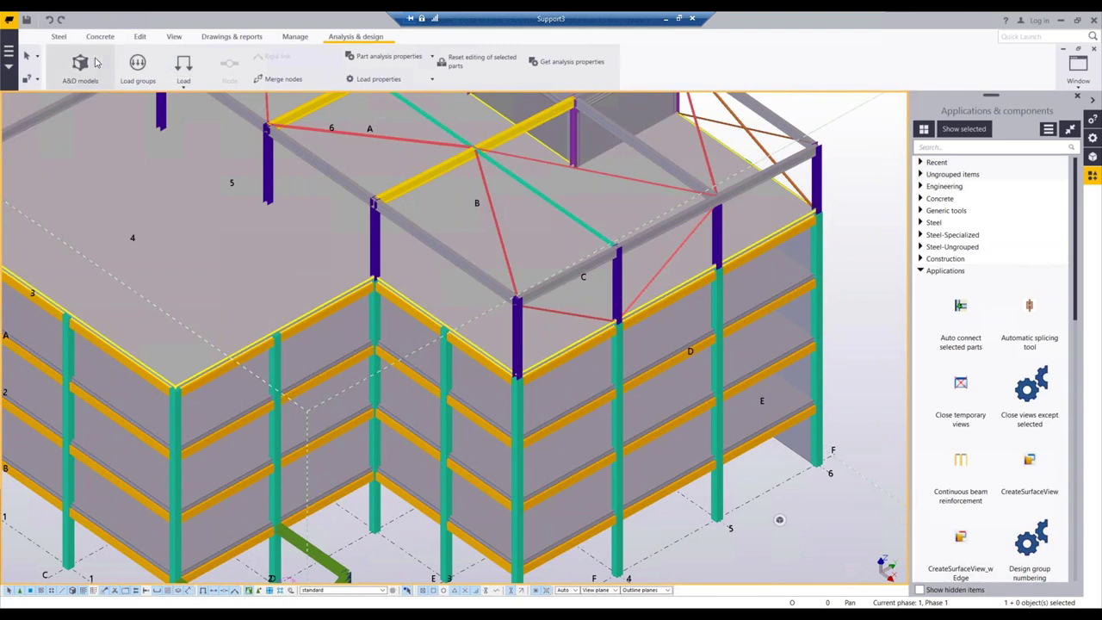
pyautogui.click(86, 69)
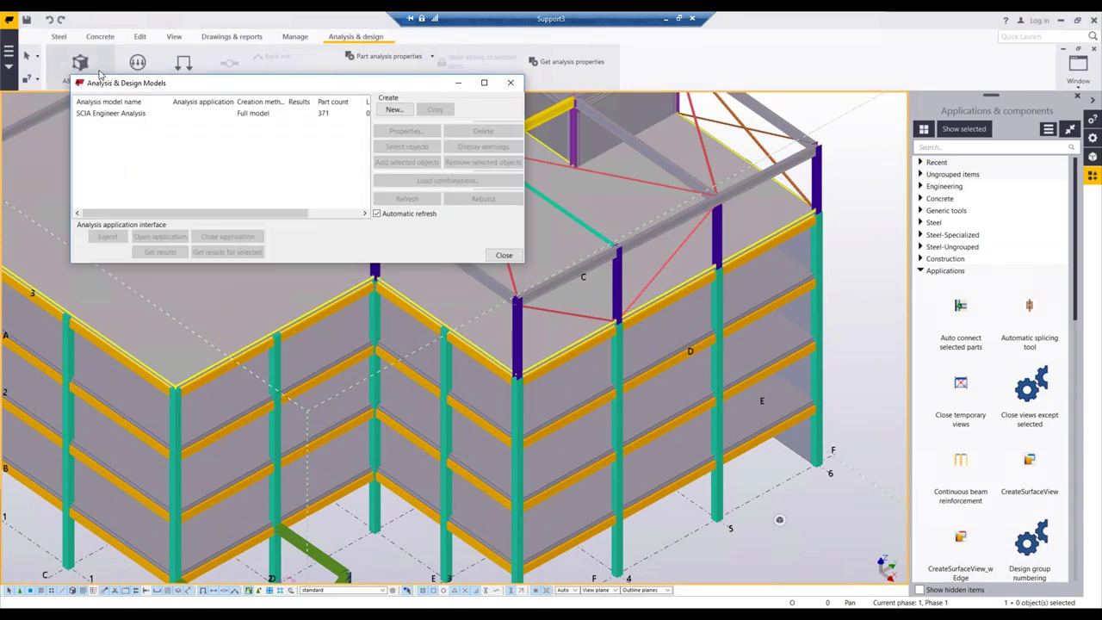
pyautogui.moveTo(205, 88); pyautogui.dragTo(197, 86)
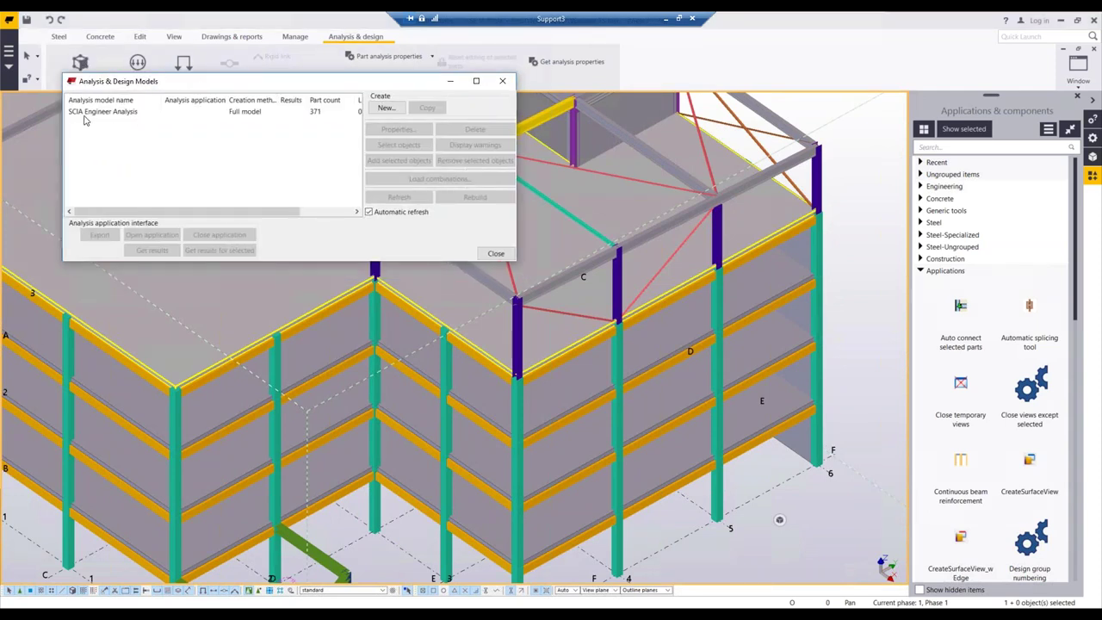
pyautogui.click(121, 117)
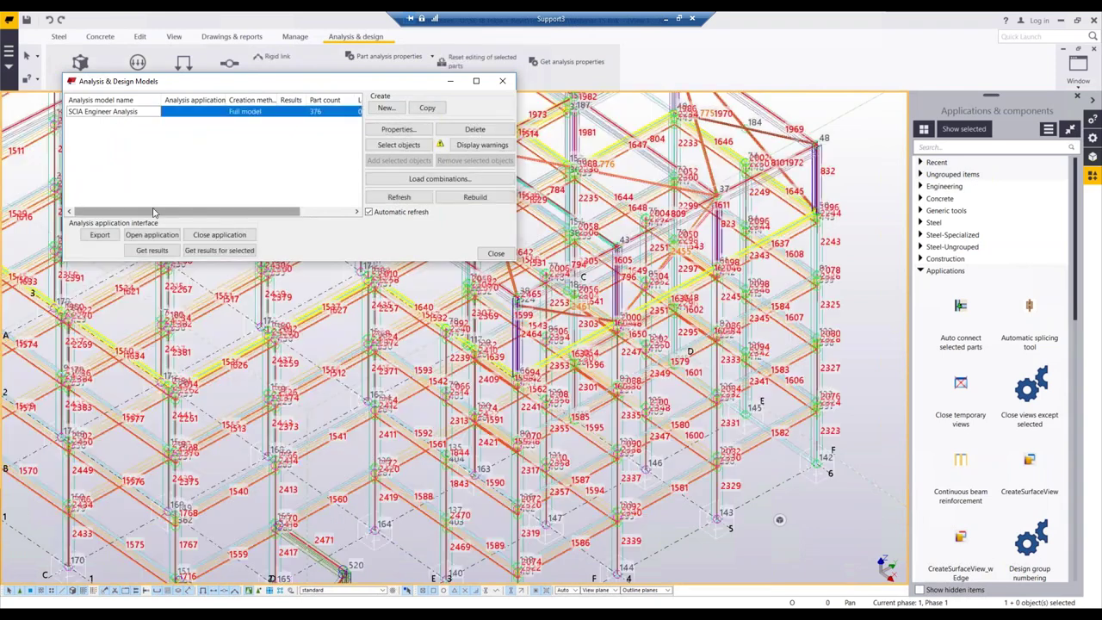
# Examine the analysis members, nodes and supports of the new frame with the curved beam at grids D–E/1–2.
pyautogui.scroll(-3, 742, 231)
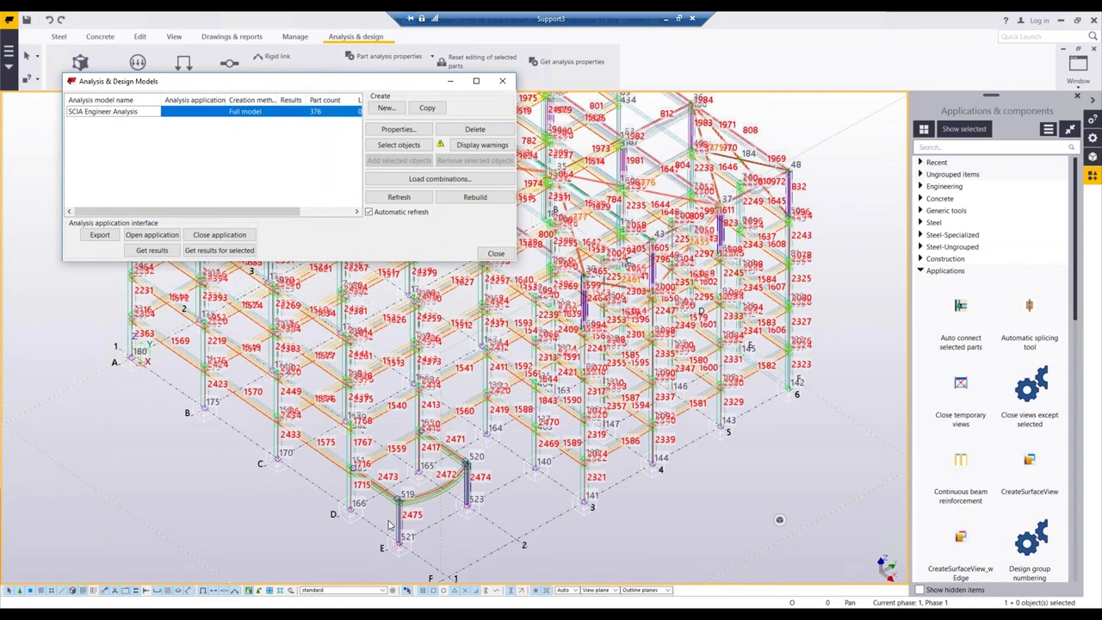
pyautogui.scroll(4, 387, 525)
pyautogui.scroll(3, 401, 535)
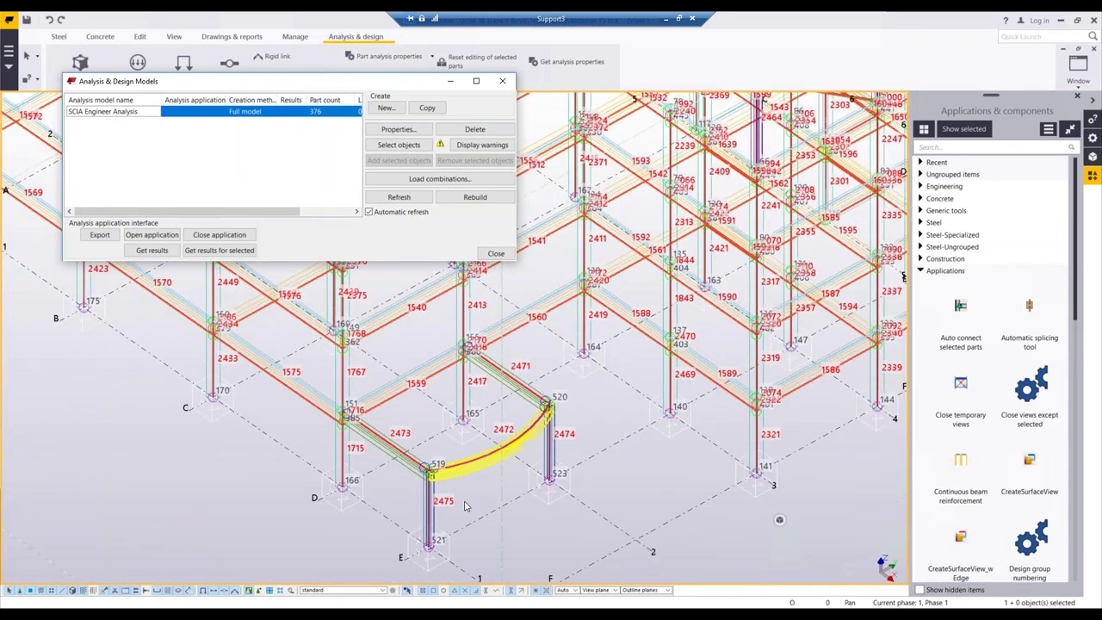
pyautogui.click(411, 536)
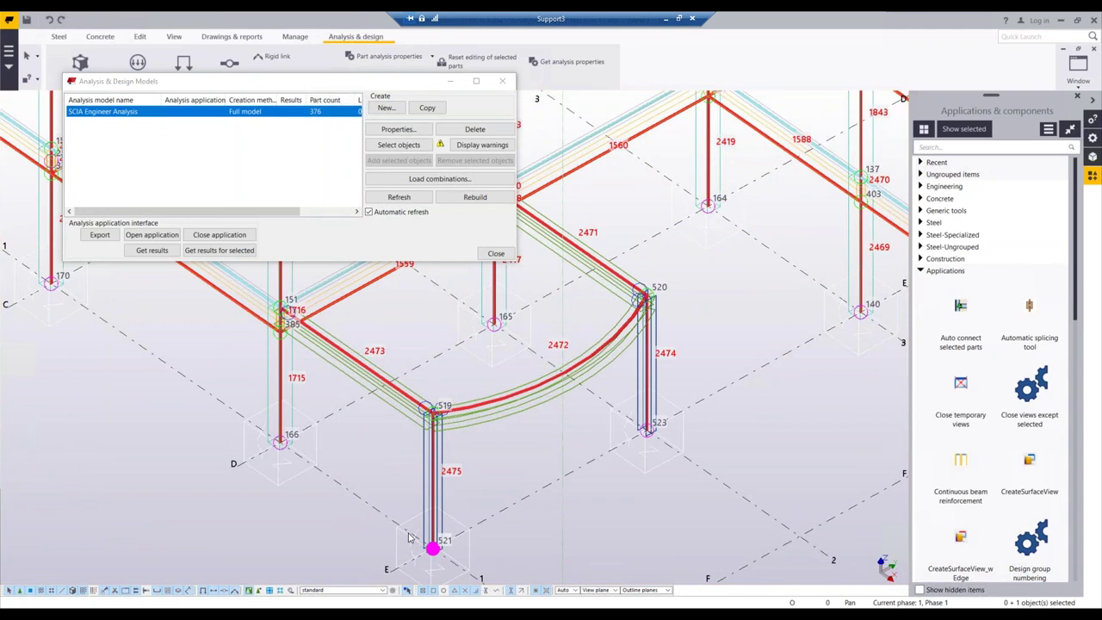
pyautogui.scroll(3, 431, 421)
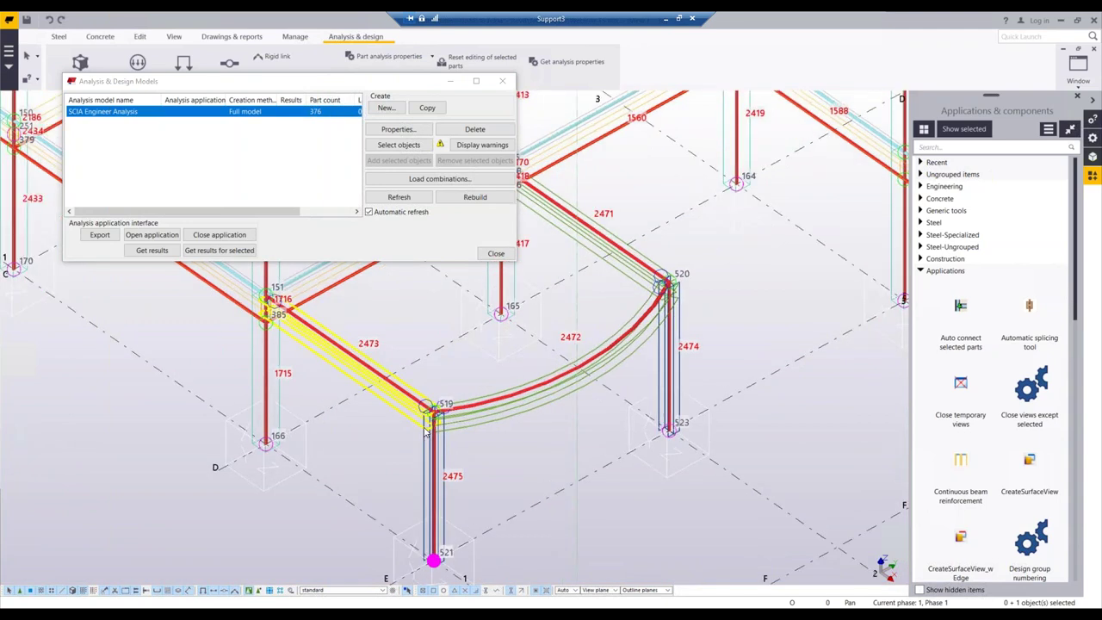
pyautogui.scroll(-2, 748, 348)
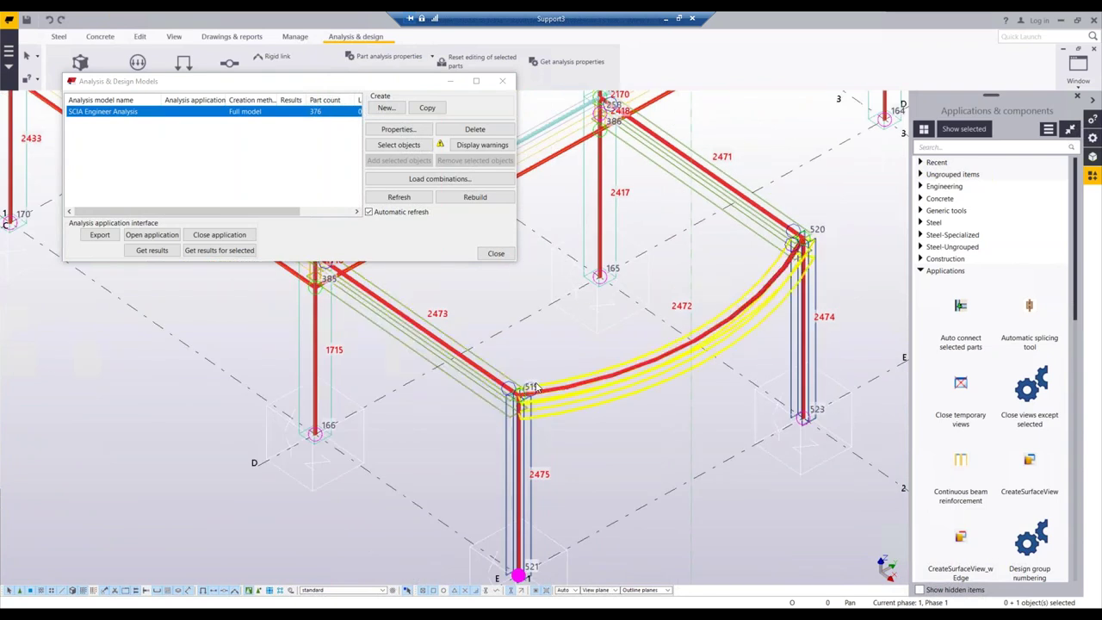
pyautogui.scroll(-2, 765, 320)
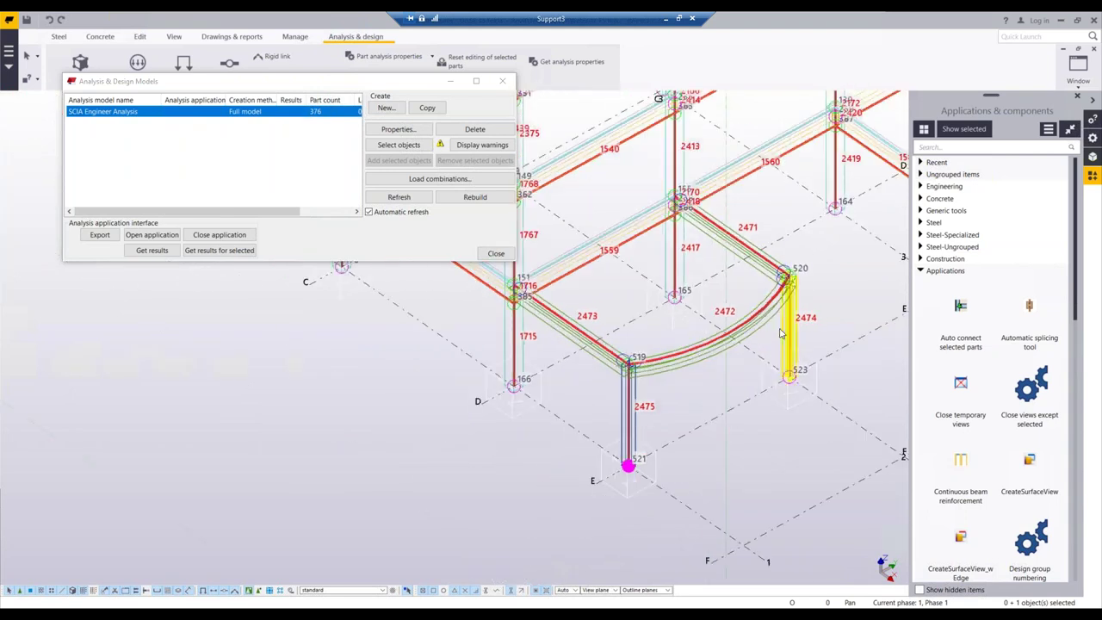
pyautogui.scroll(-1, 732, 387)
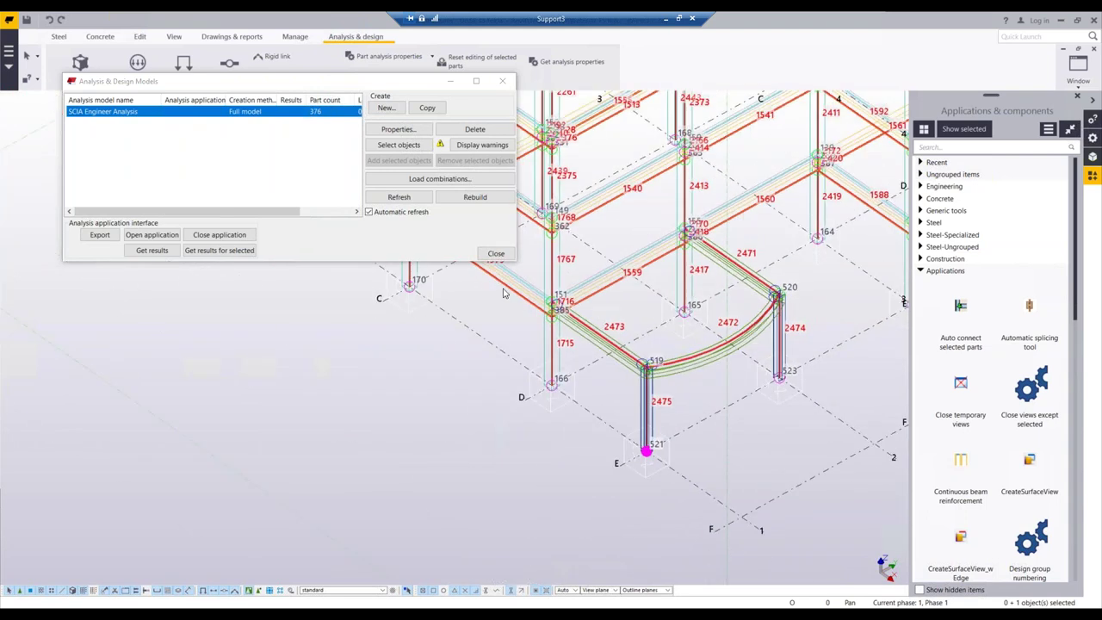
# Inspect how the analysis lines of the slab, edge beams and new steel beam meet the column at D/1.
pyautogui.scroll(3, 515, 306)
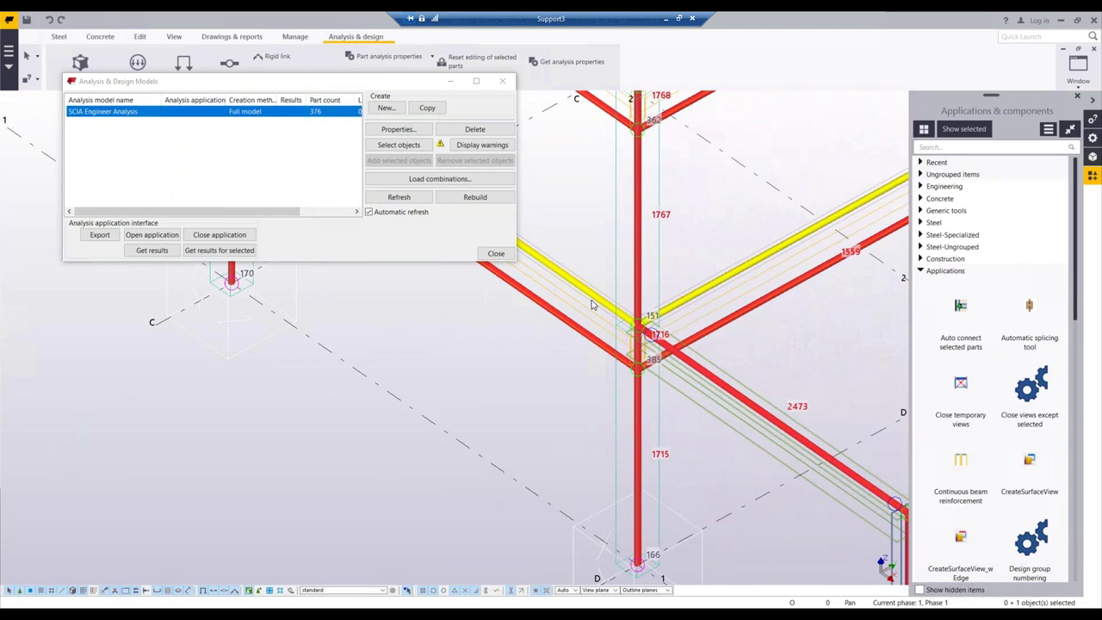
pyautogui.scroll(3, 591, 294)
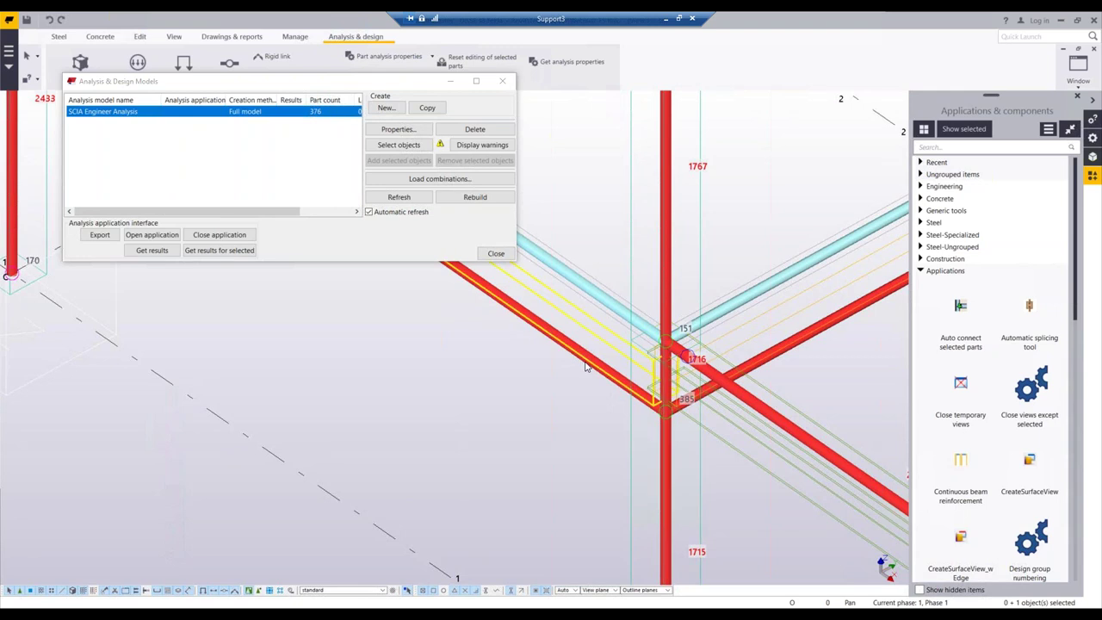
pyautogui.scroll(3, 663, 404)
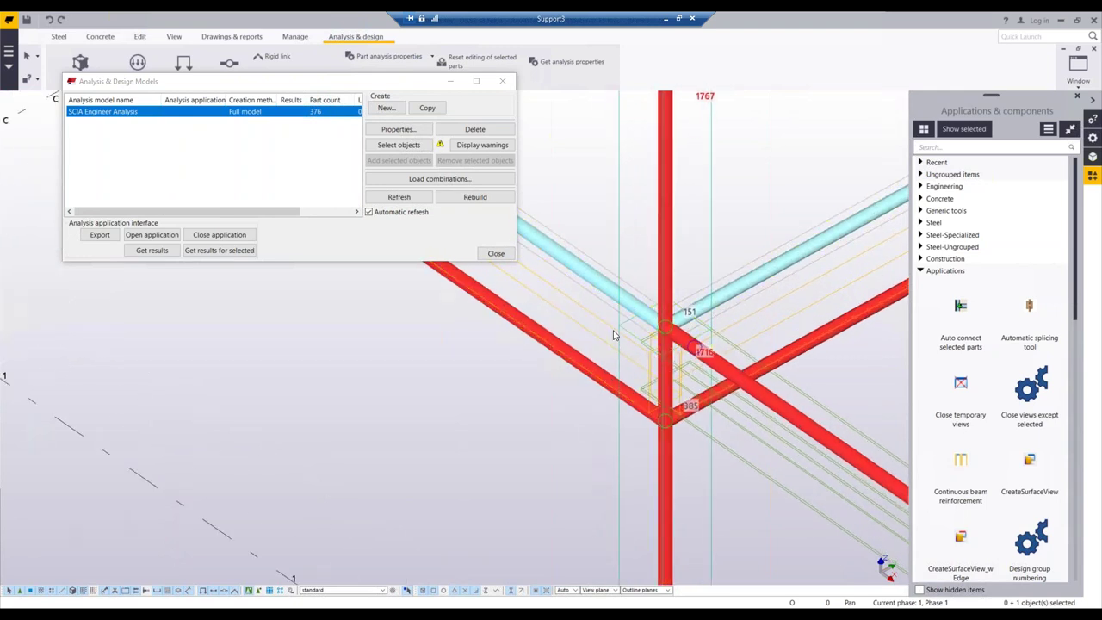
pyautogui.click(594, 287)
pyautogui.keyDown('ctrl'); pyautogui.moveTo(595, 287); pyautogui.dragTo(605, 370, button='middle'); pyautogui.keyUp('ctrl')
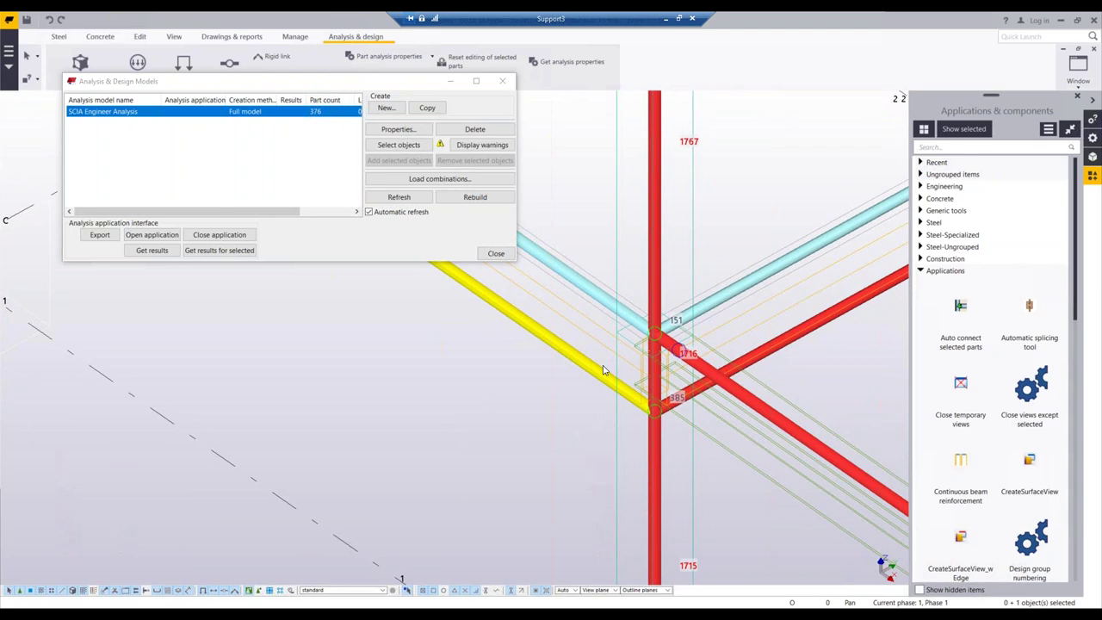
# Inspect how the roof bracing and beam analysis lines meet the column at nodes 38 and 524.
pyautogui.scroll(-2, 577, 403)
pyautogui.scroll(-8, 578, 402)
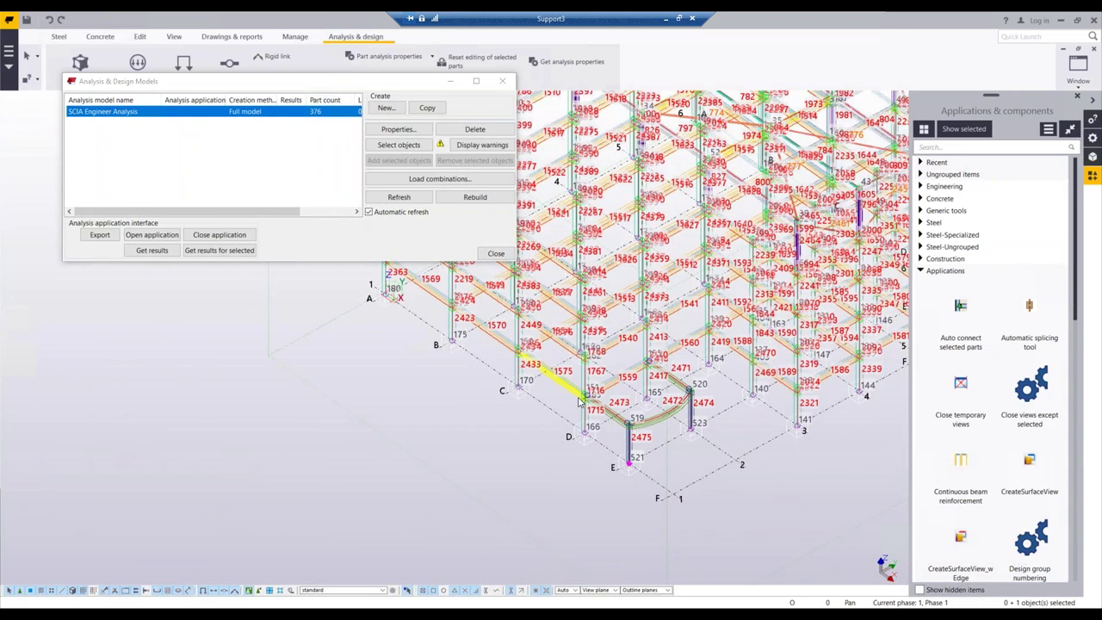
pyautogui.scroll(-3, 578, 402)
pyautogui.scroll(8, 807, 257)
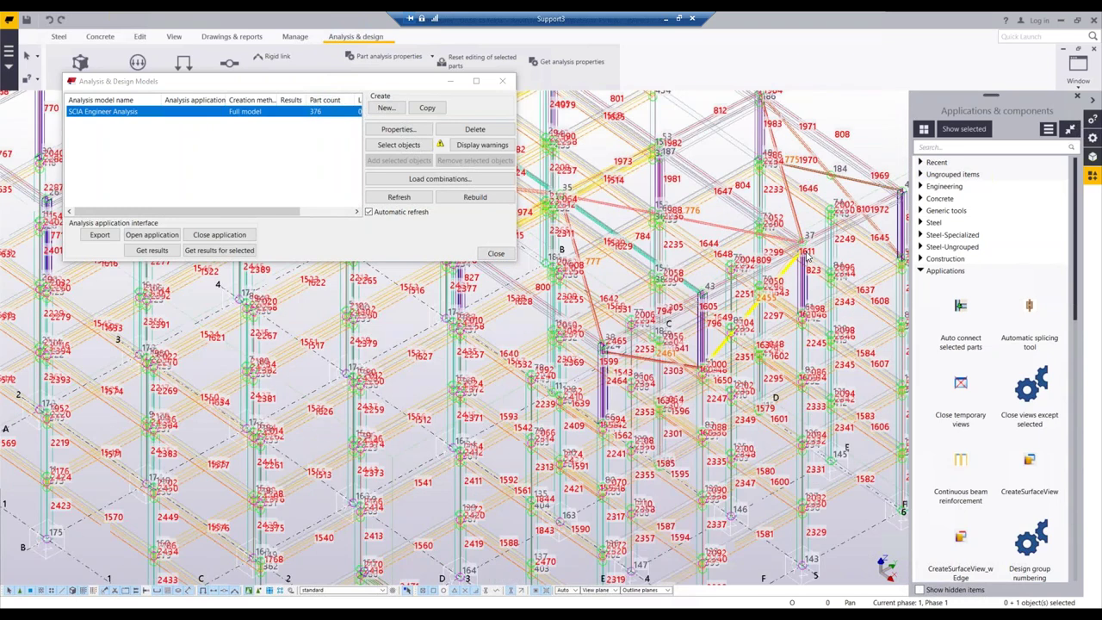
pyautogui.scroll(1, 611, 364)
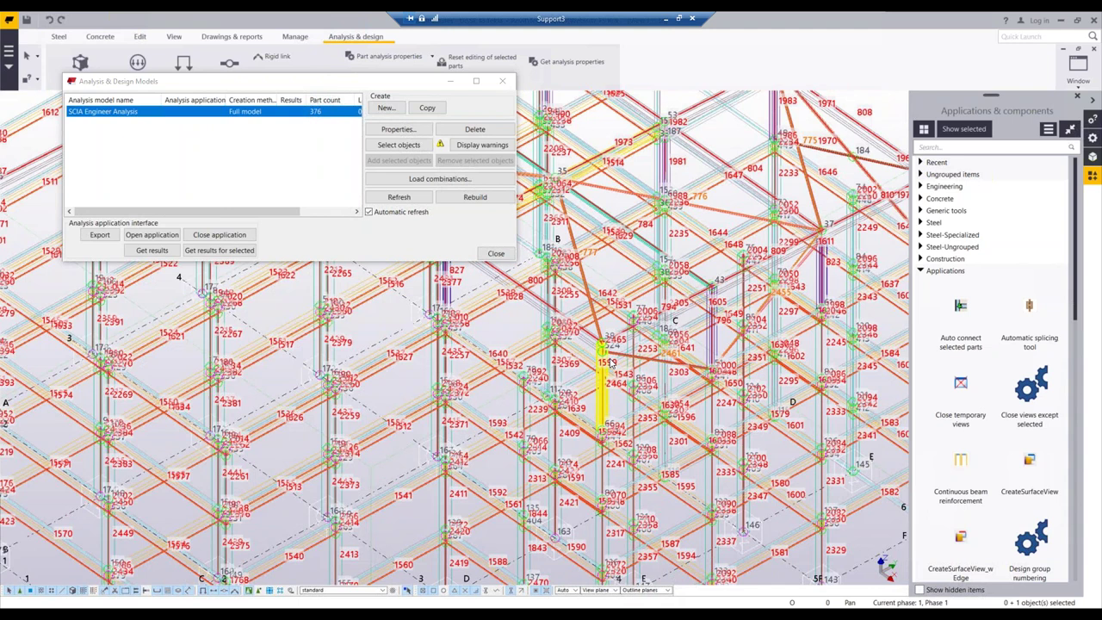
pyautogui.scroll(2, 610, 364)
pyautogui.scroll(2, 618, 357)
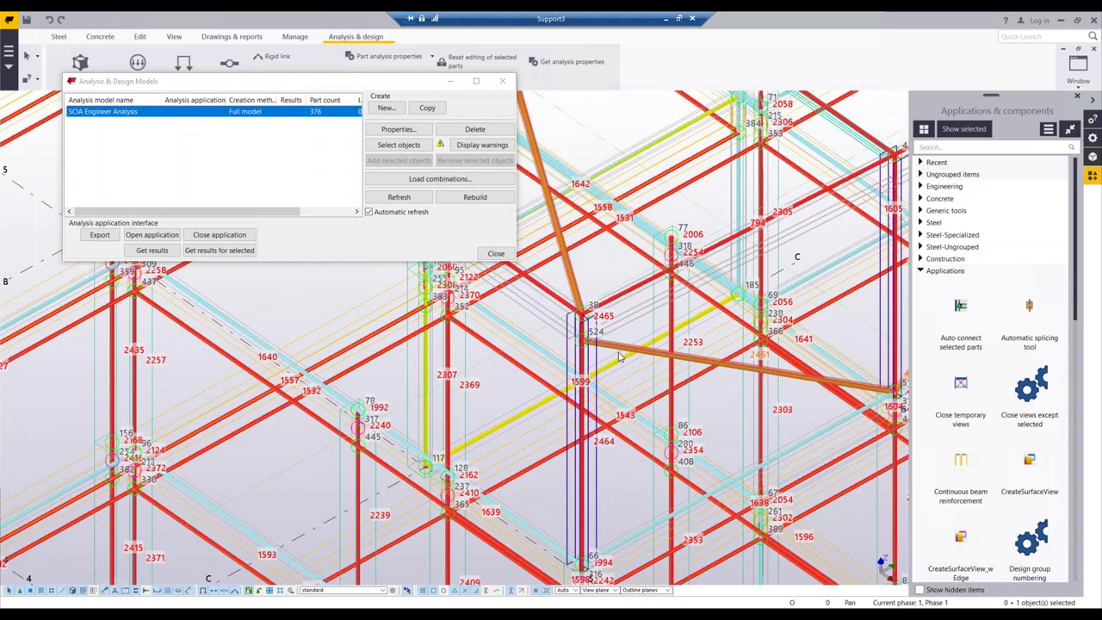
pyautogui.scroll(3, 618, 357)
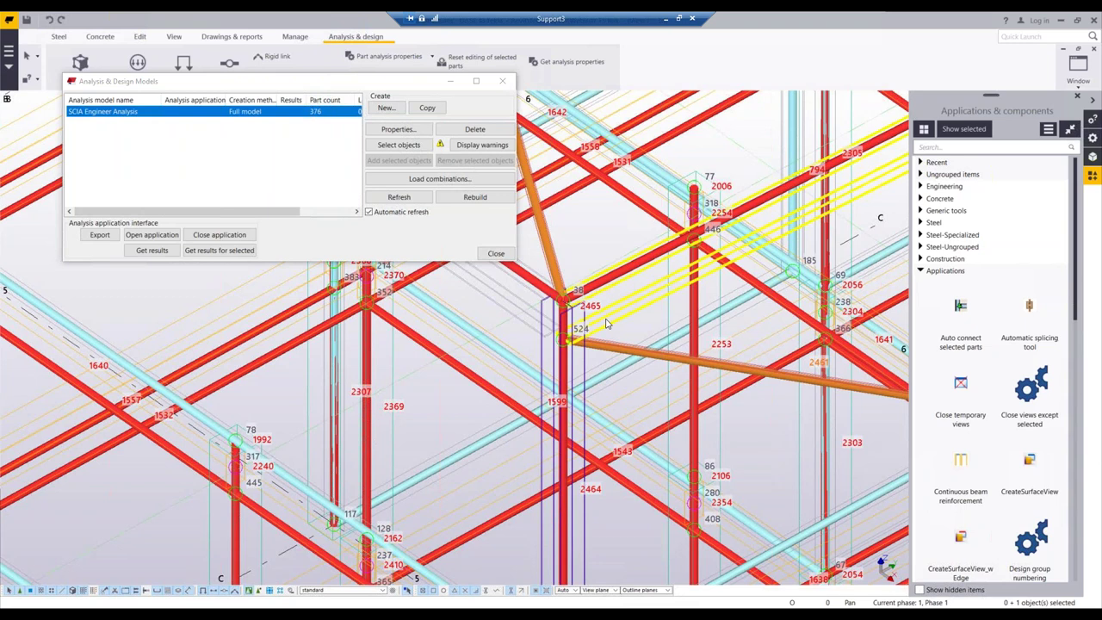
pyautogui.scroll(-3, 563, 314)
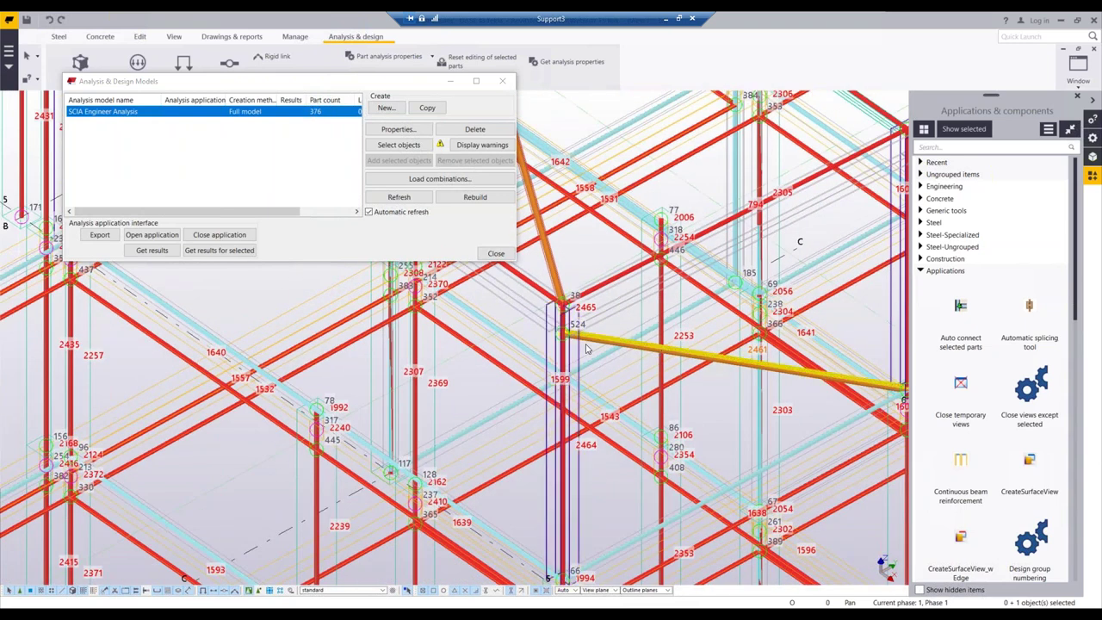
pyautogui.scroll(5, 555, 327)
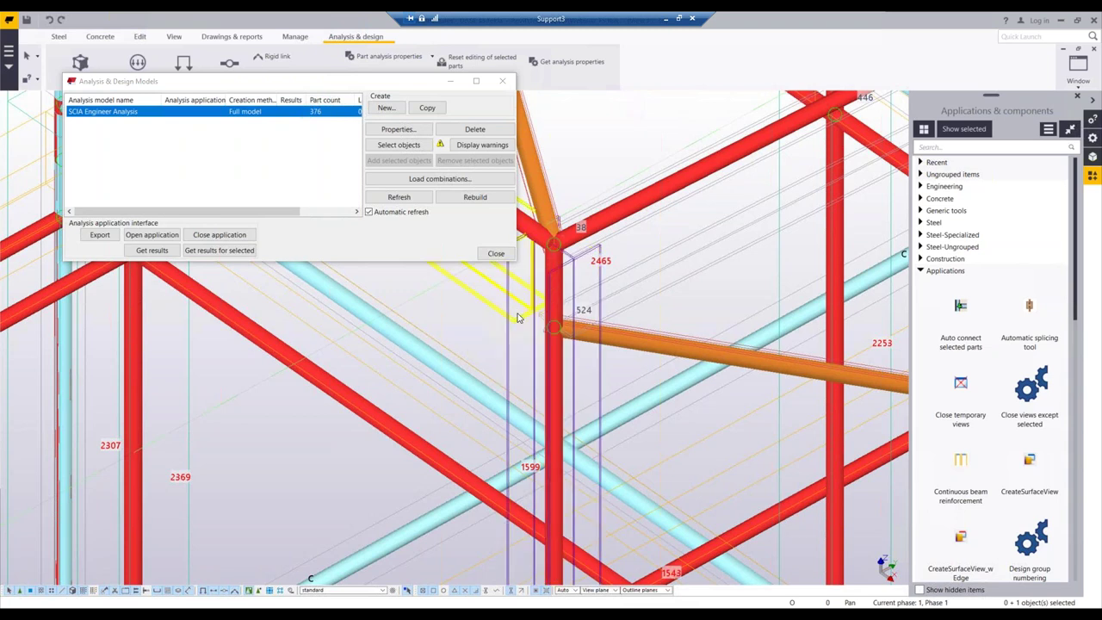
pyautogui.scroll(-1, 519, 317)
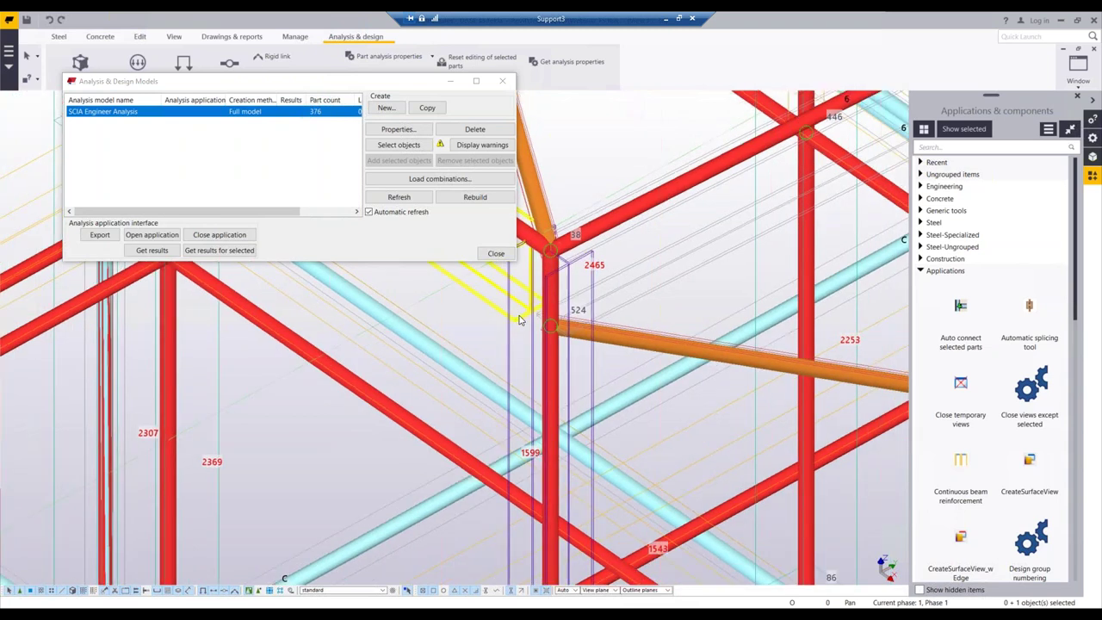
pyautogui.scroll(-5, 519, 320)
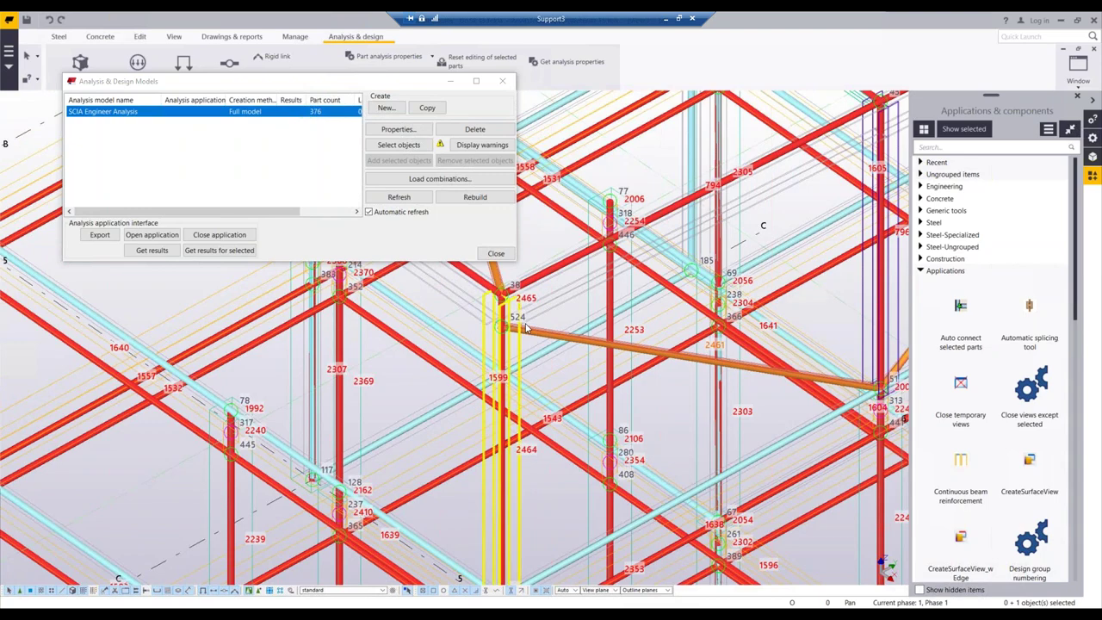
# Examine how the vertical brace's analysis line connects to the roof column at node 37 compared with its physical outline.
pyautogui.scroll(-4, 517, 340)
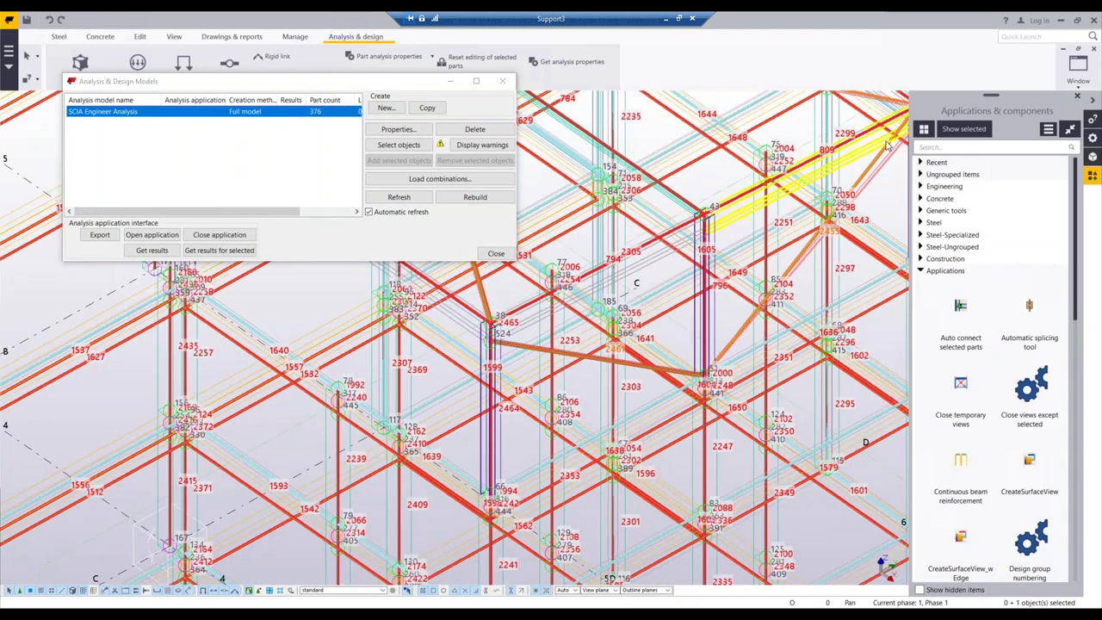
pyautogui.scroll(-2, 895, 125)
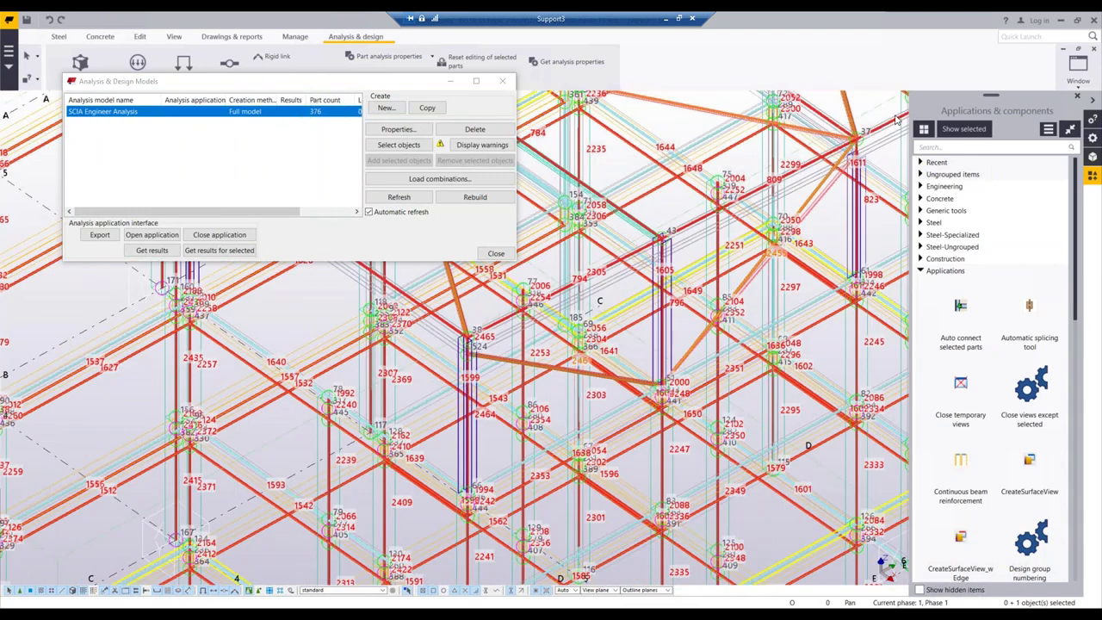
pyautogui.scroll(1, 864, 146)
pyautogui.scroll(3, 864, 147)
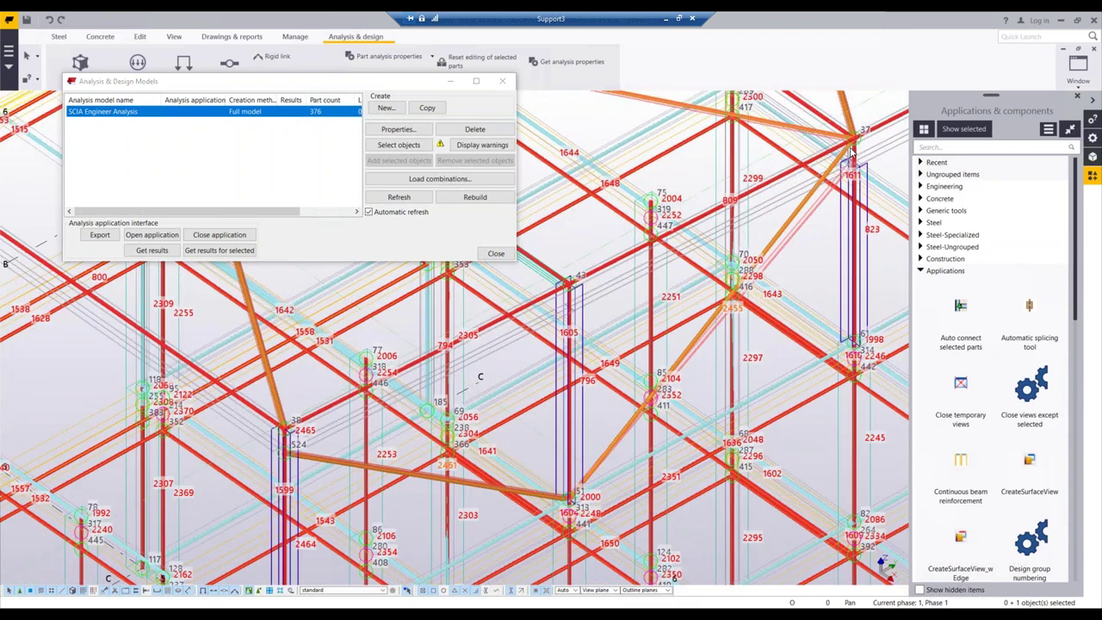
pyautogui.scroll(5, 859, 172)
pyautogui.scroll(-3, 857, 204)
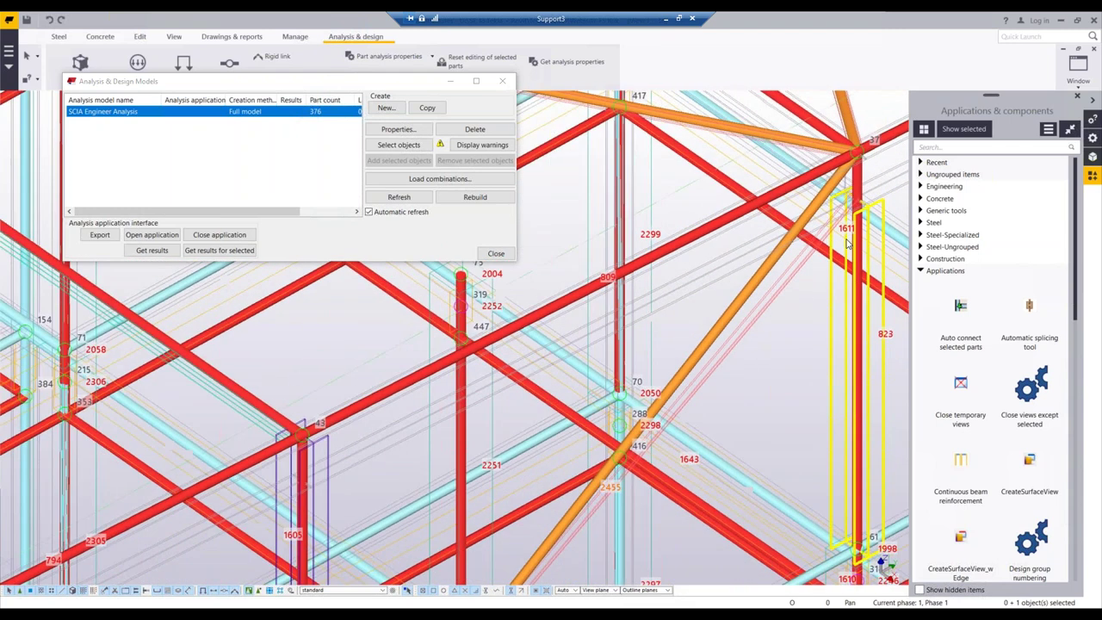
pyautogui.click(842, 165)
pyautogui.scroll(2, 827, 214)
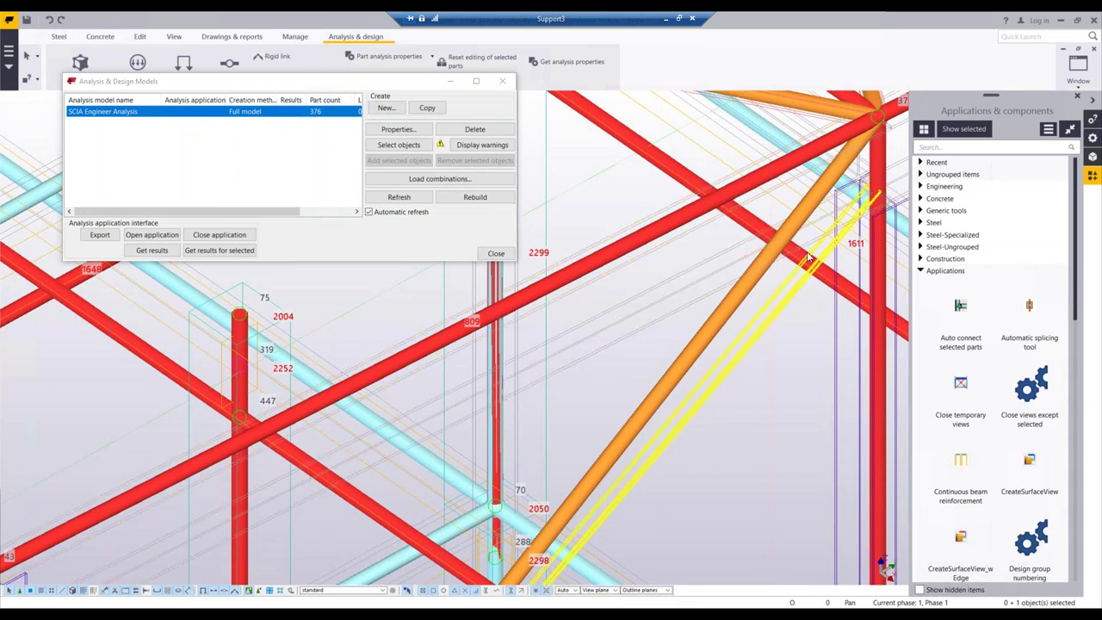
# Close the analysis and design models and return to the physical model of the whole building.
pyautogui.click(496, 253)
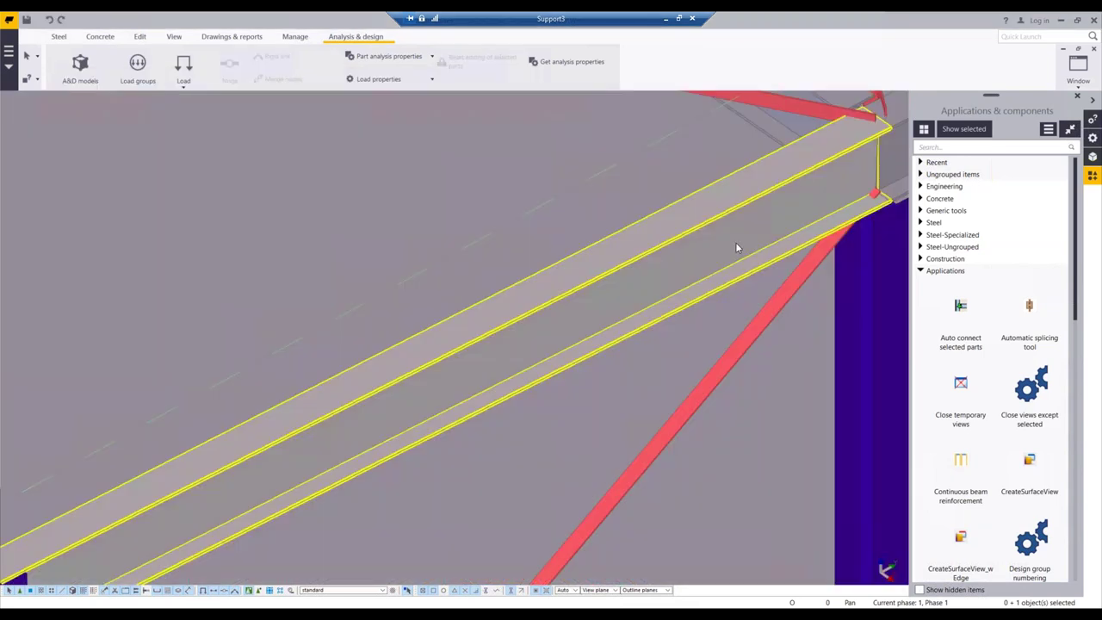
pyautogui.scroll(-6, 740, 228)
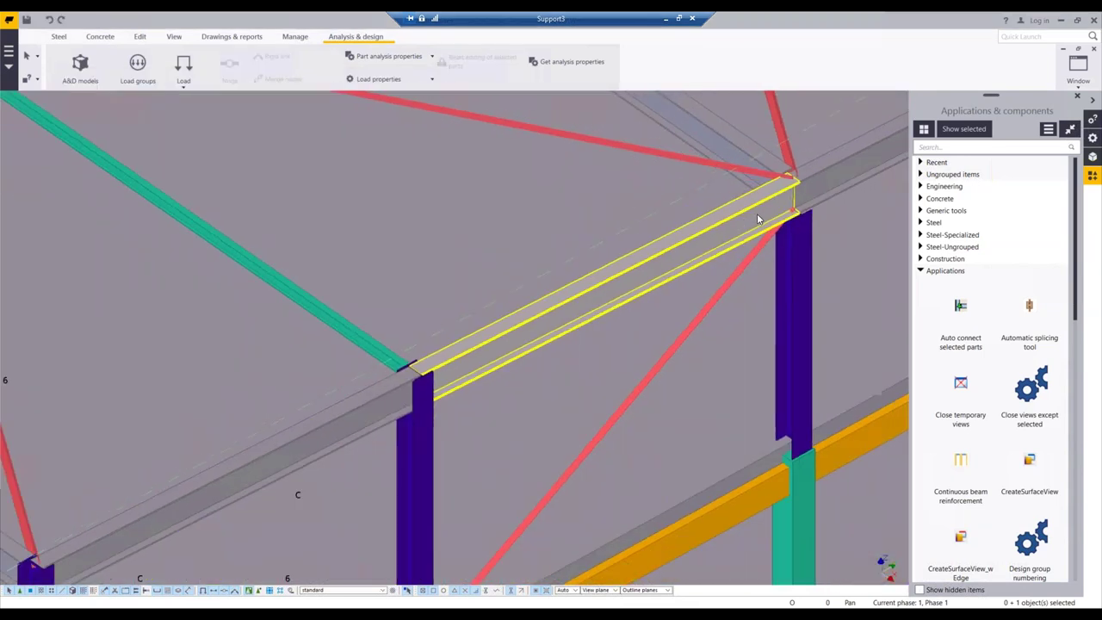
pyautogui.scroll(-8, 684, 235)
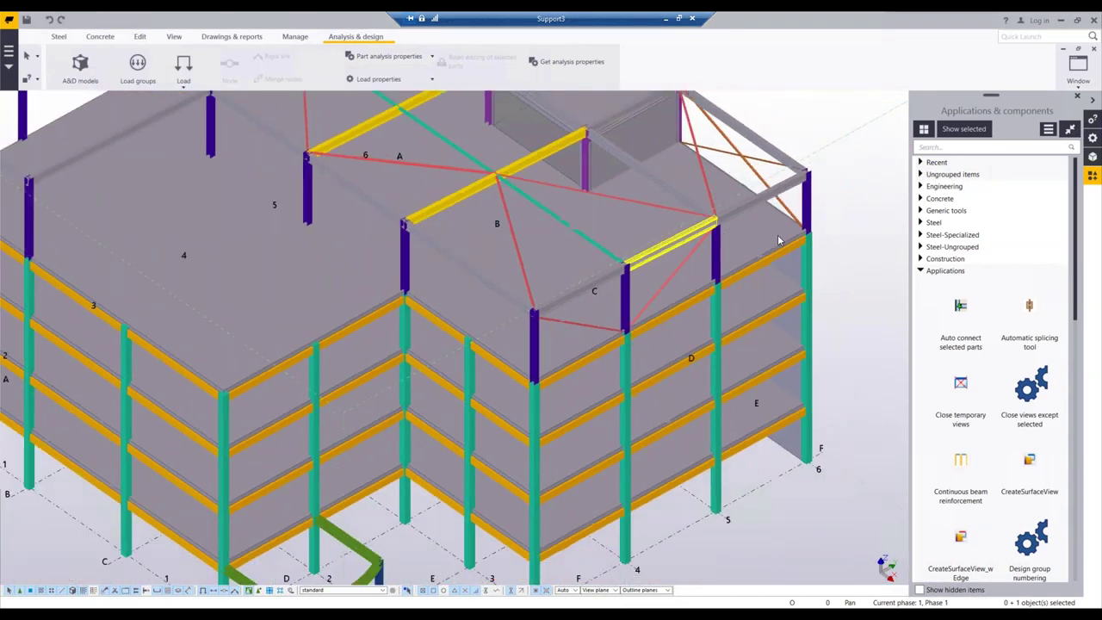
pyautogui.scroll(-5, 782, 242)
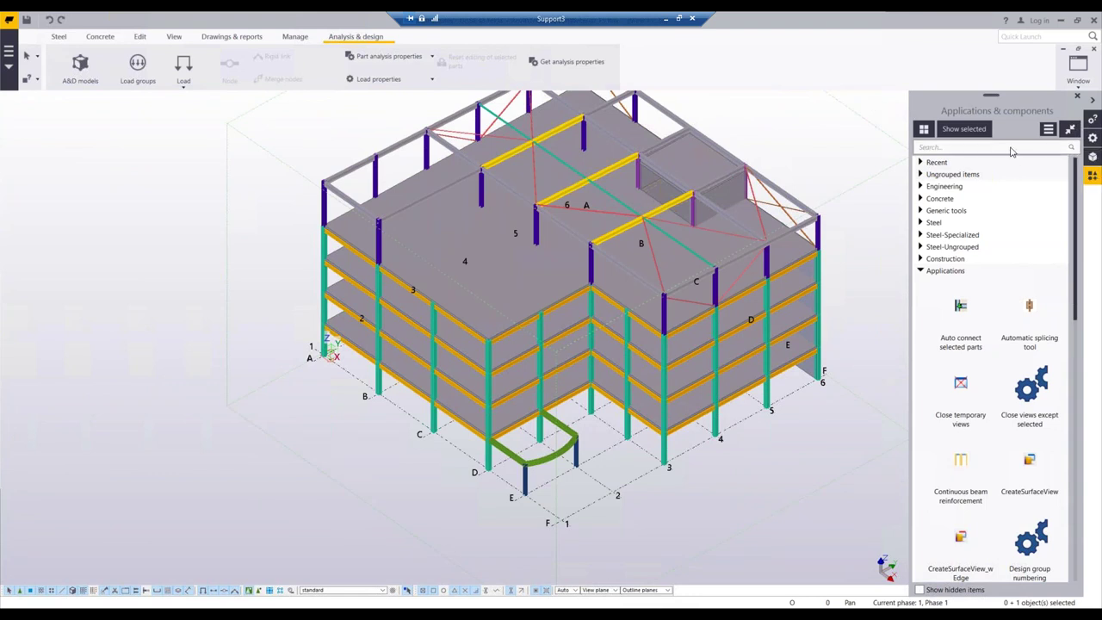
# Search the applications and components for "scia" and open the SCIA Engineer plug-in.
pyautogui.click(1089, 175)
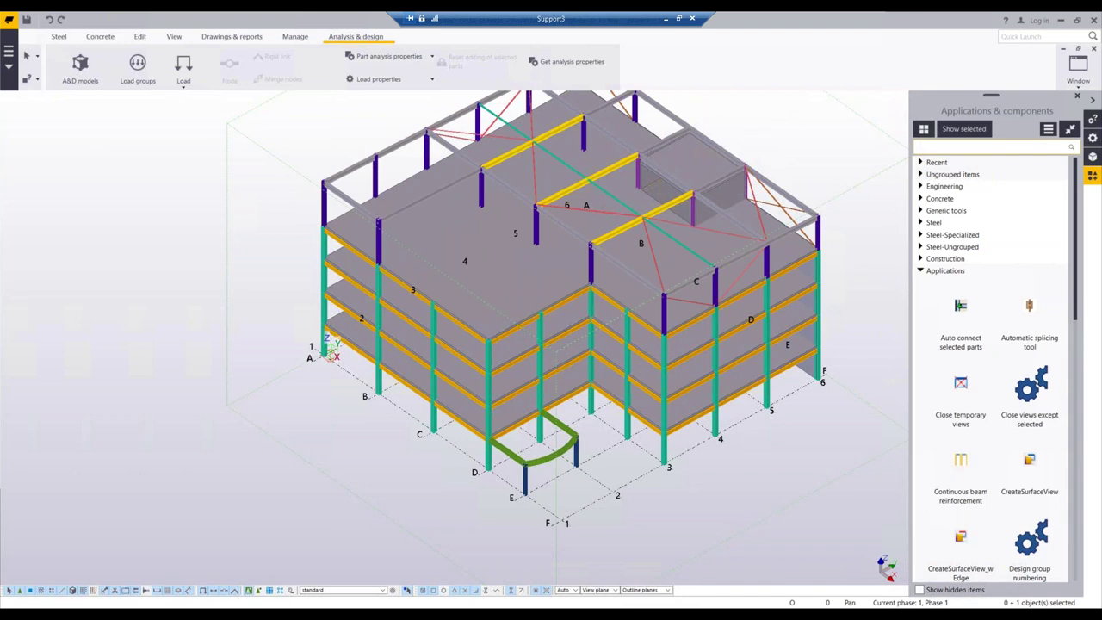
pyautogui.write('scia')
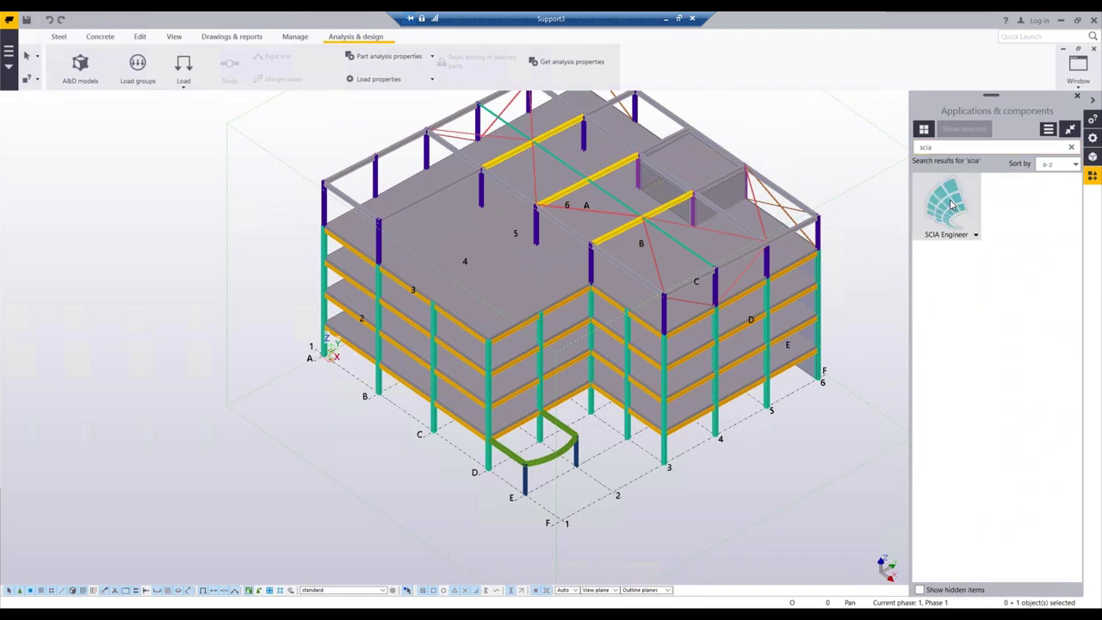
pyautogui.doubleClick(949, 204)
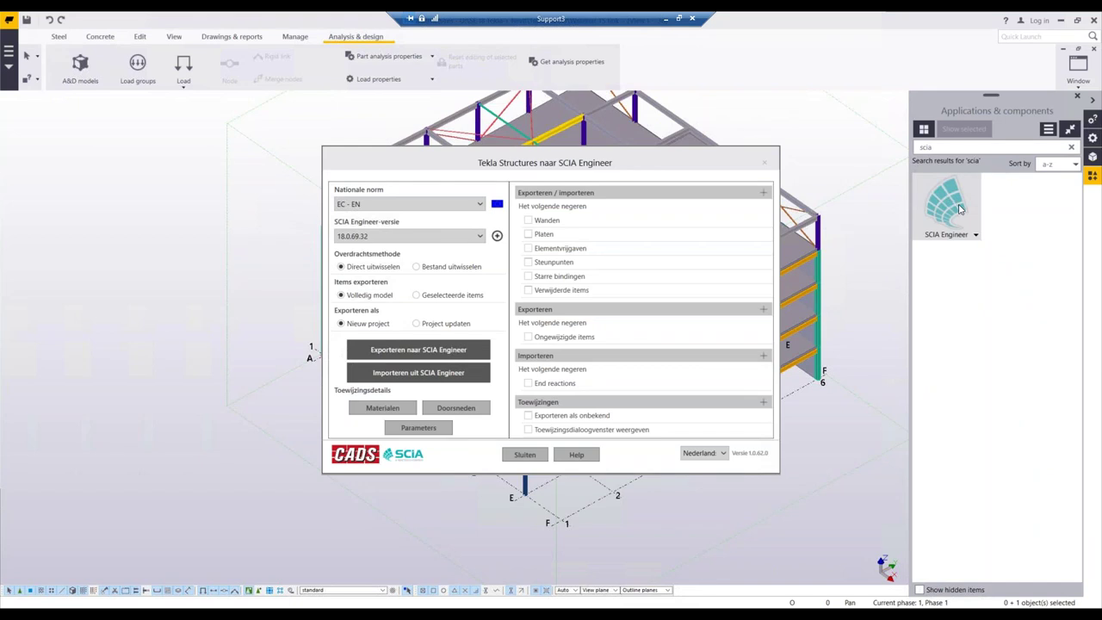
# Switch the plug-in language to French and restart the SCIA Engineer plug-in.
pyautogui.click(723, 454)
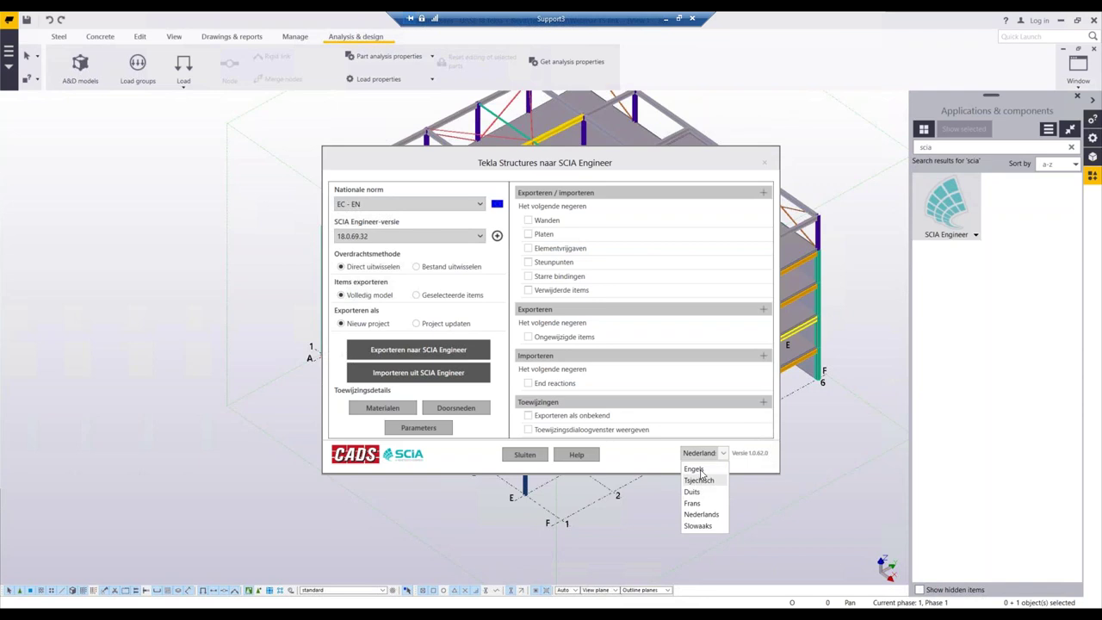
pyautogui.click(694, 491)
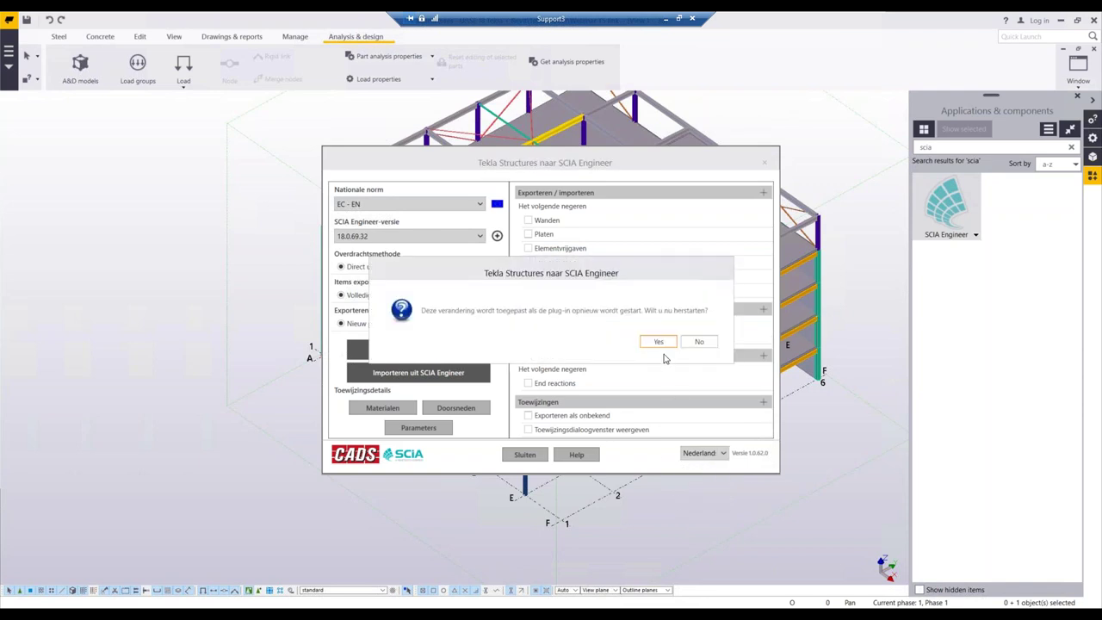
pyautogui.click(658, 342)
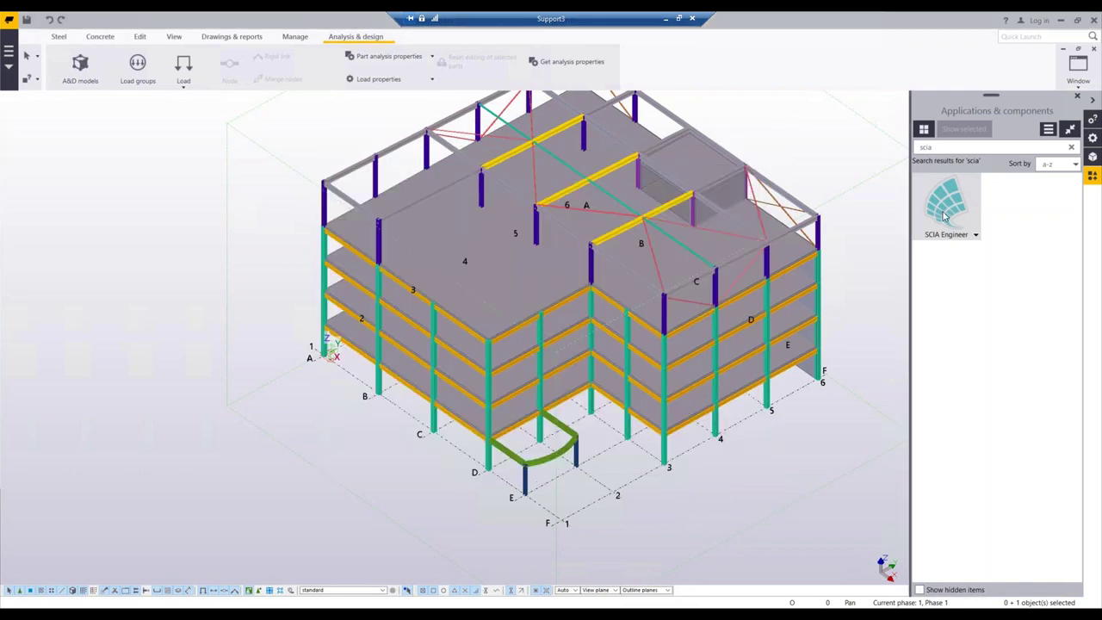
pyautogui.doubleClick(944, 217)
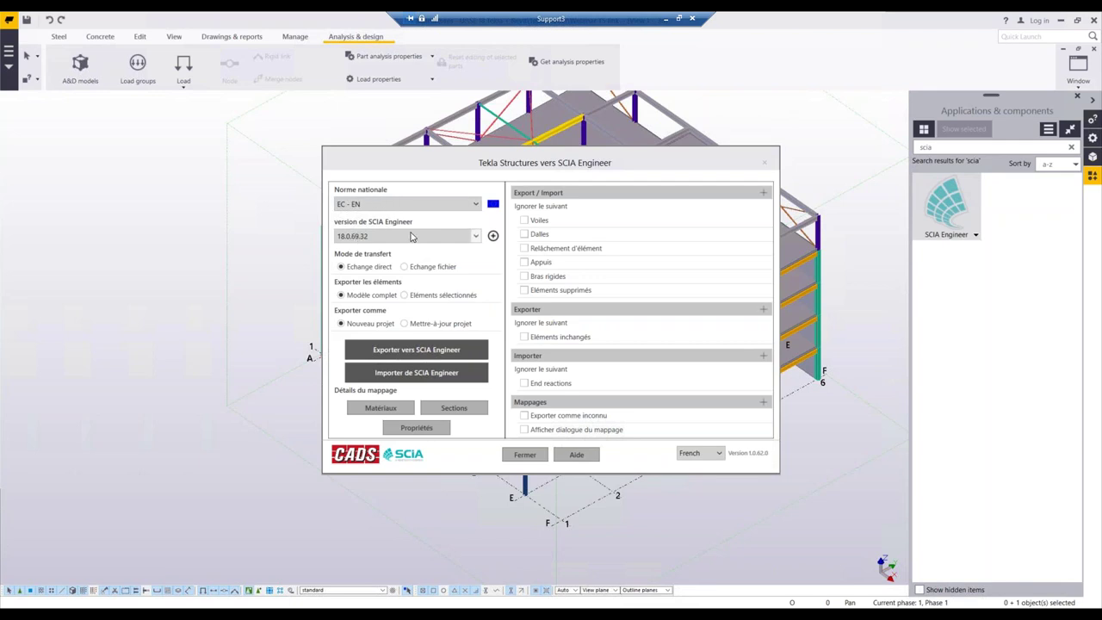
# Review the SCIA Engineer versions available for the transfer without changing the selected version.
pyautogui.click(476, 236)
pyautogui.click(503, 223)
pyautogui.click(474, 236)
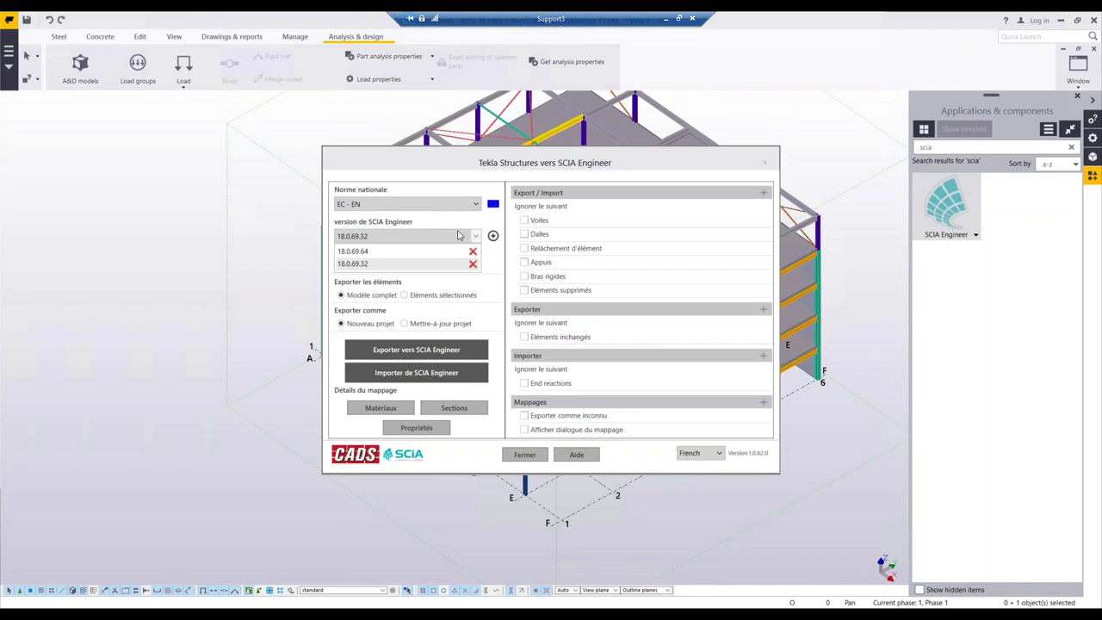
pyautogui.click(507, 227)
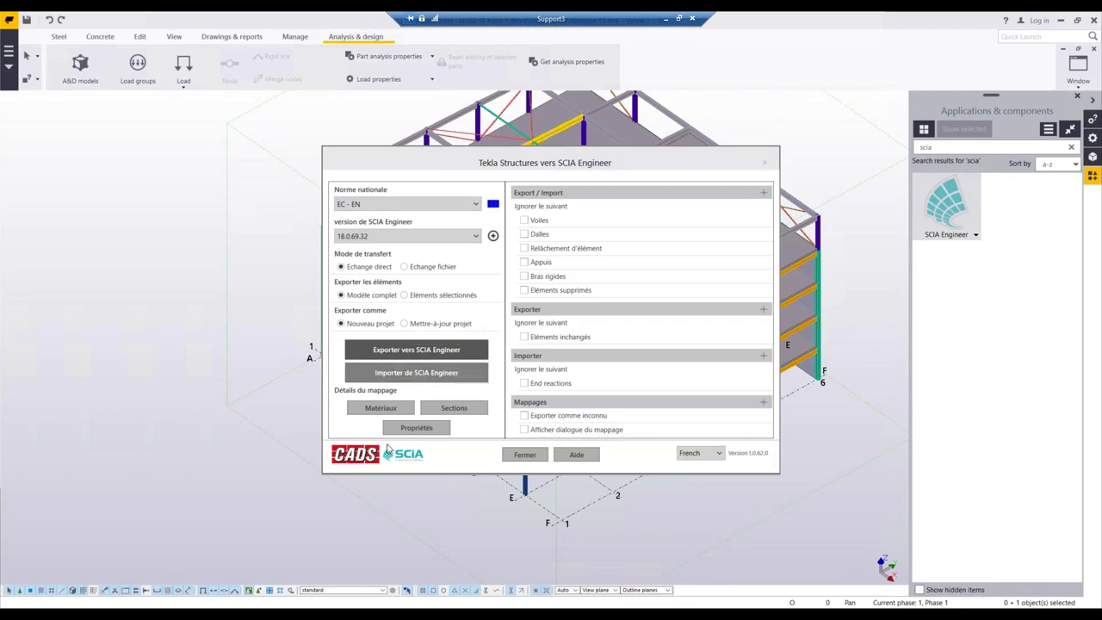
# Switch to the SCIA Engineer 18.0 window to check that it is open, and return to the export dialog in Tekla Structures.
pyautogui.moveTo(211, 615)
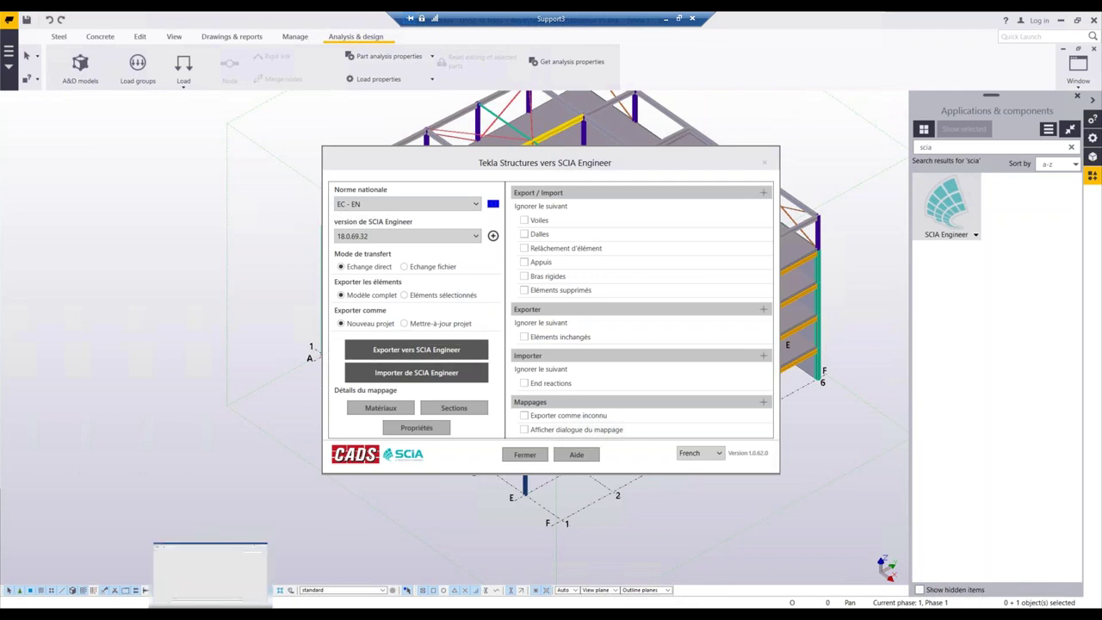
pyautogui.click(233, 585)
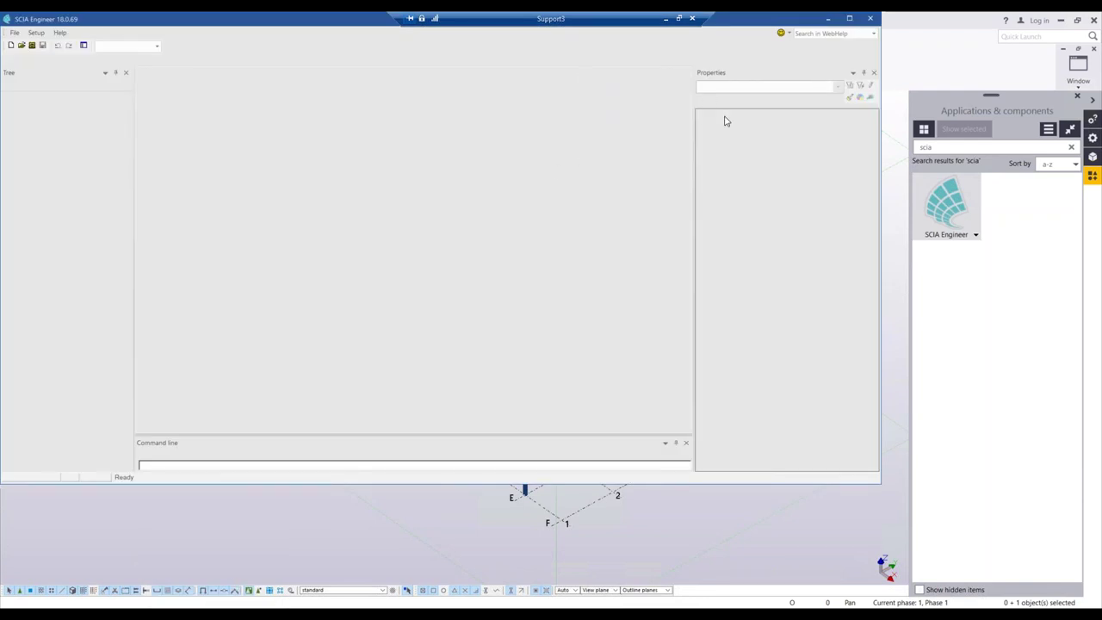
pyautogui.click(829, 19)
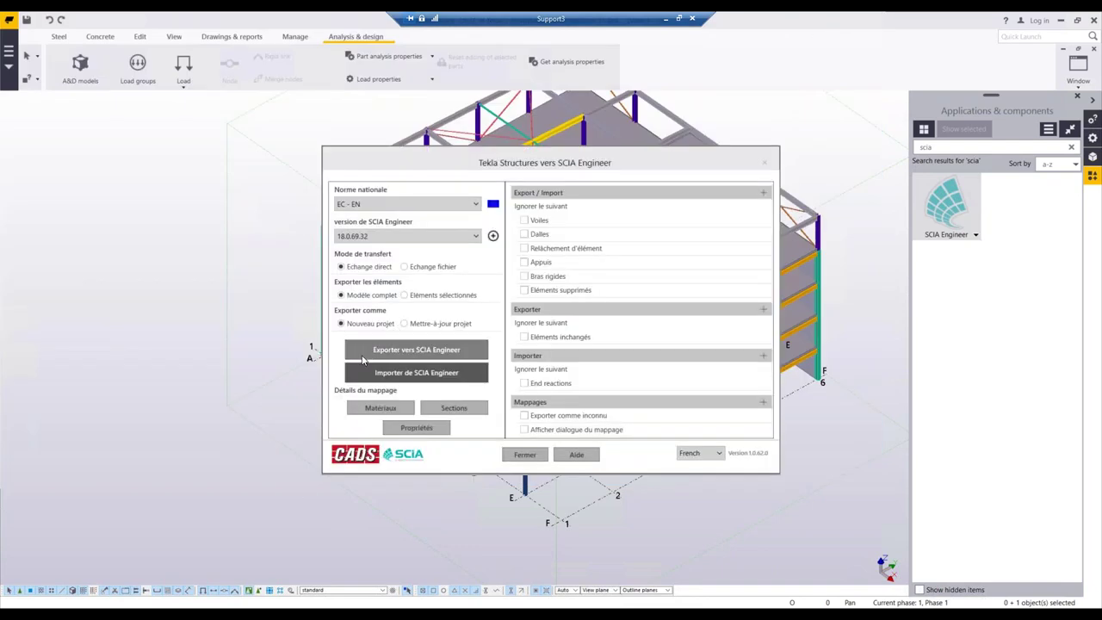
# Review the User Material Mapping and General Materials tables in the plug-in's material mappings.
pyautogui.click(380, 409)
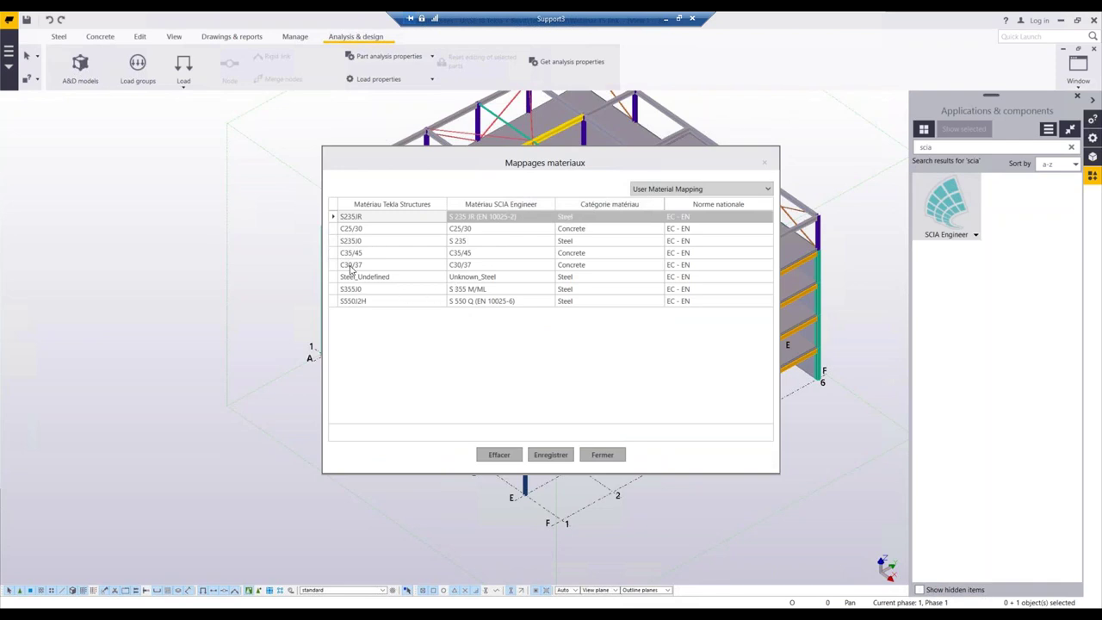
pyautogui.click(472, 268)
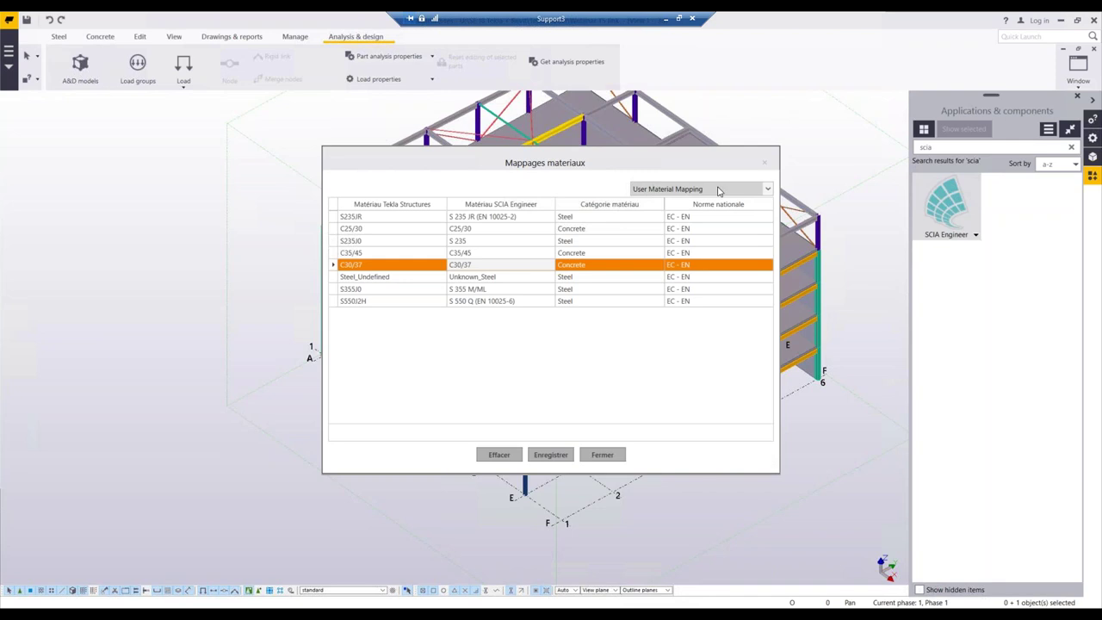
pyautogui.click(770, 191)
pyautogui.click(663, 202)
pyautogui.moveTo(770, 244); pyautogui.dragTo(769, 194)
pyautogui.click(768, 191)
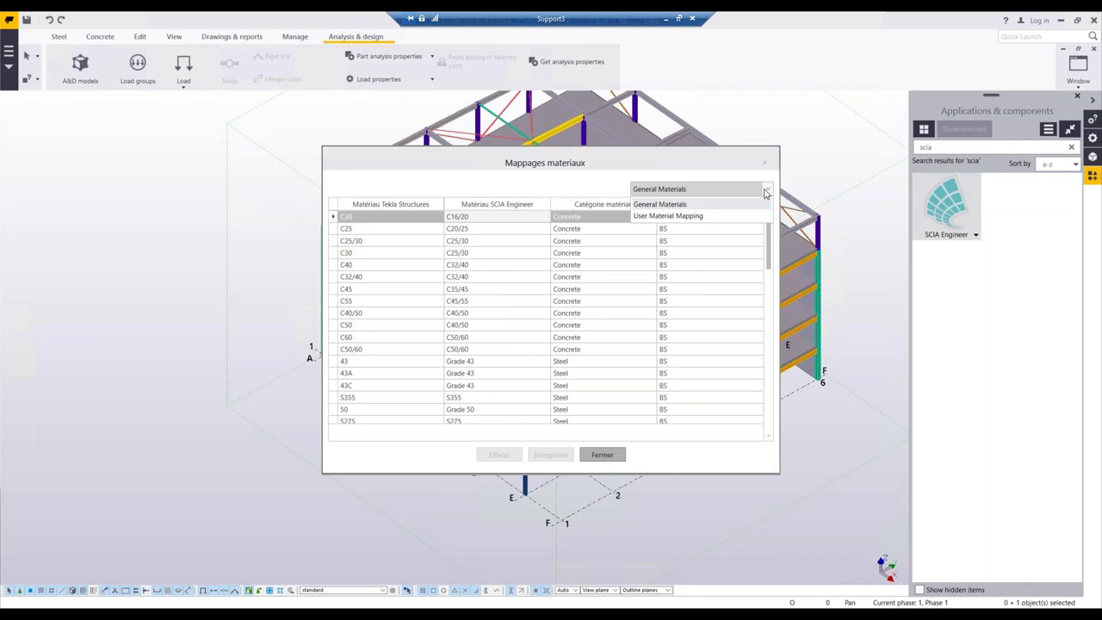
pyautogui.click(656, 220)
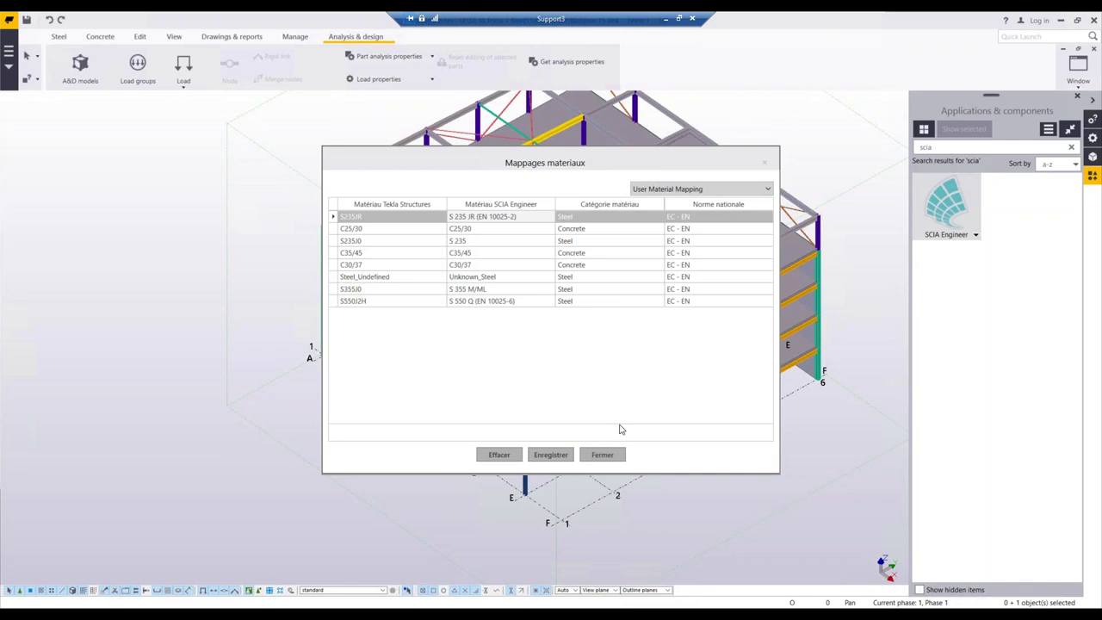
pyautogui.click(602, 455)
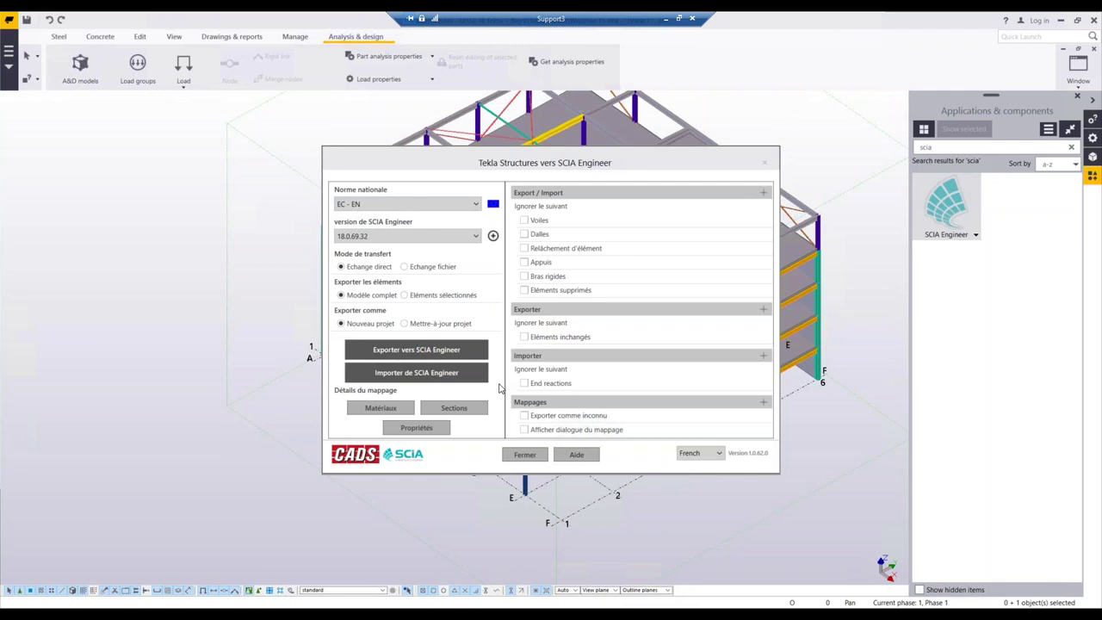
# Review the user section mapping table and the section property mapping between Tekla Structures and SCIA Engineer.
pyautogui.click(454, 408)
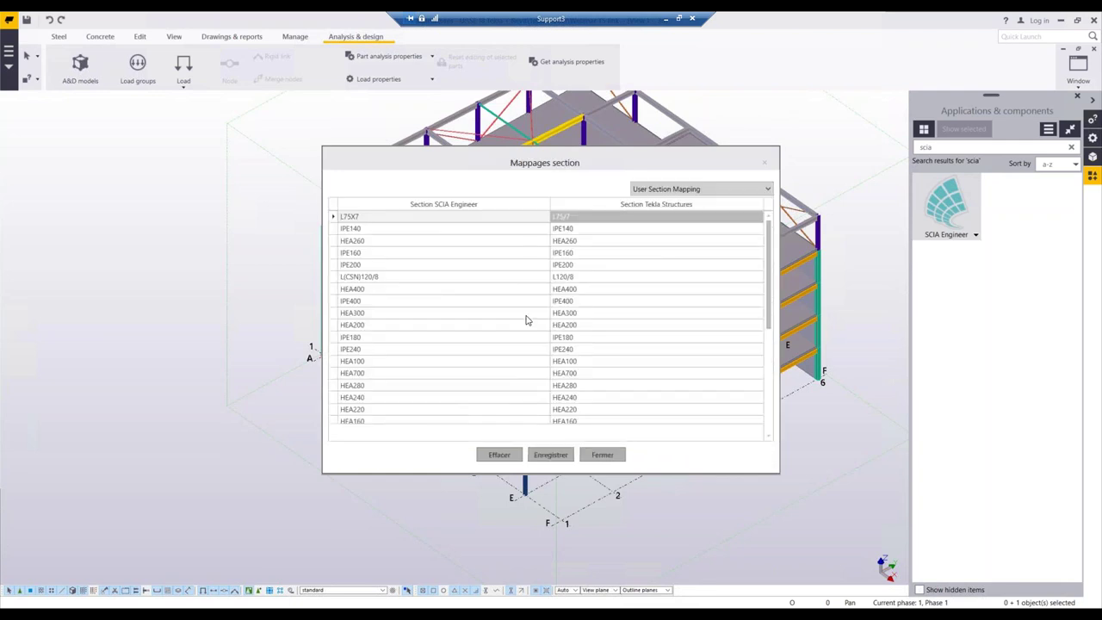
pyautogui.click(766, 190)
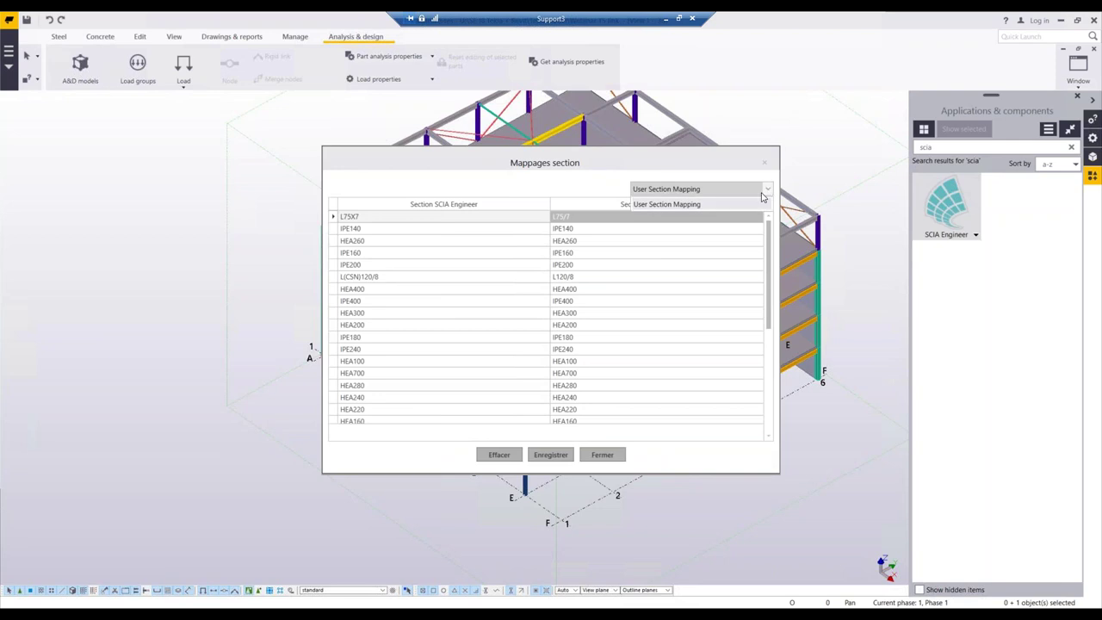
pyautogui.click(676, 176)
pyautogui.scroll(-10, 411, 319)
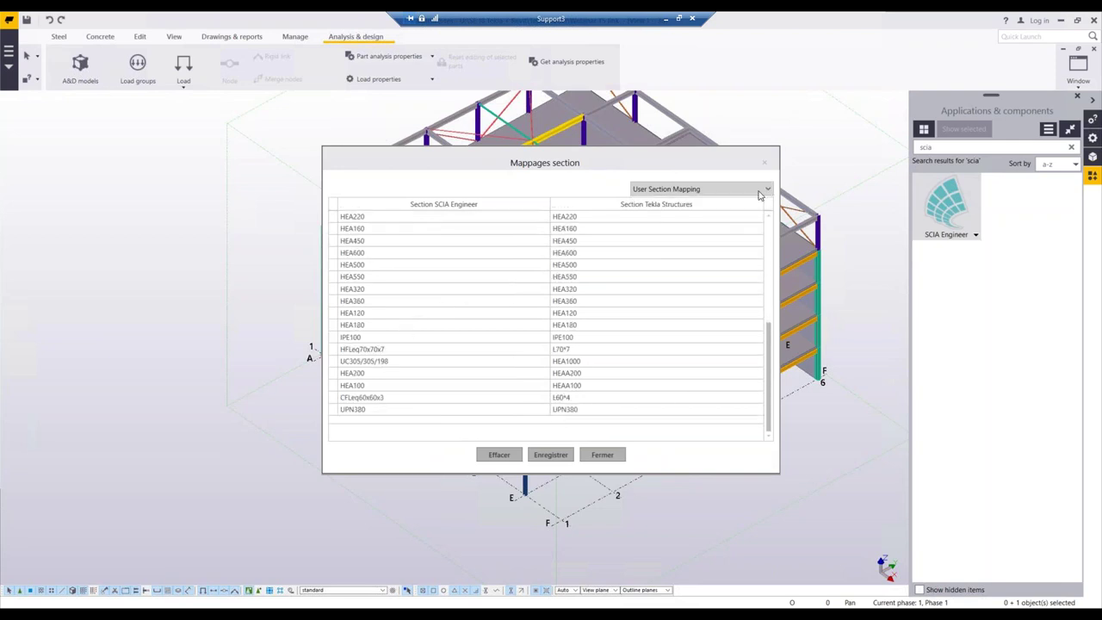
pyautogui.click(764, 163)
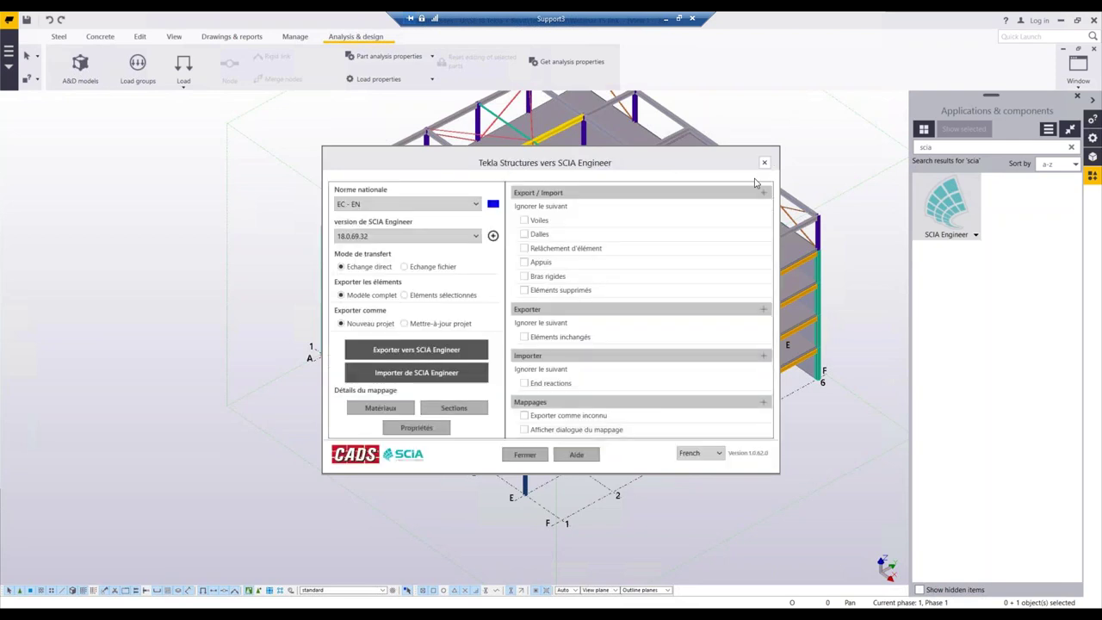
pyautogui.click(414, 430)
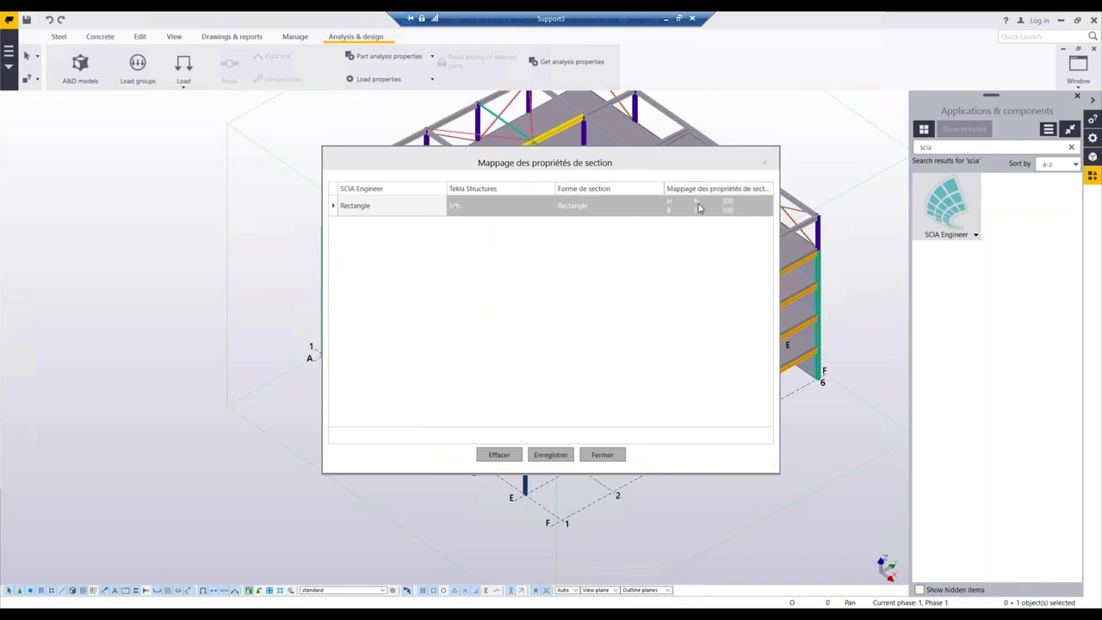
pyautogui.click(765, 162)
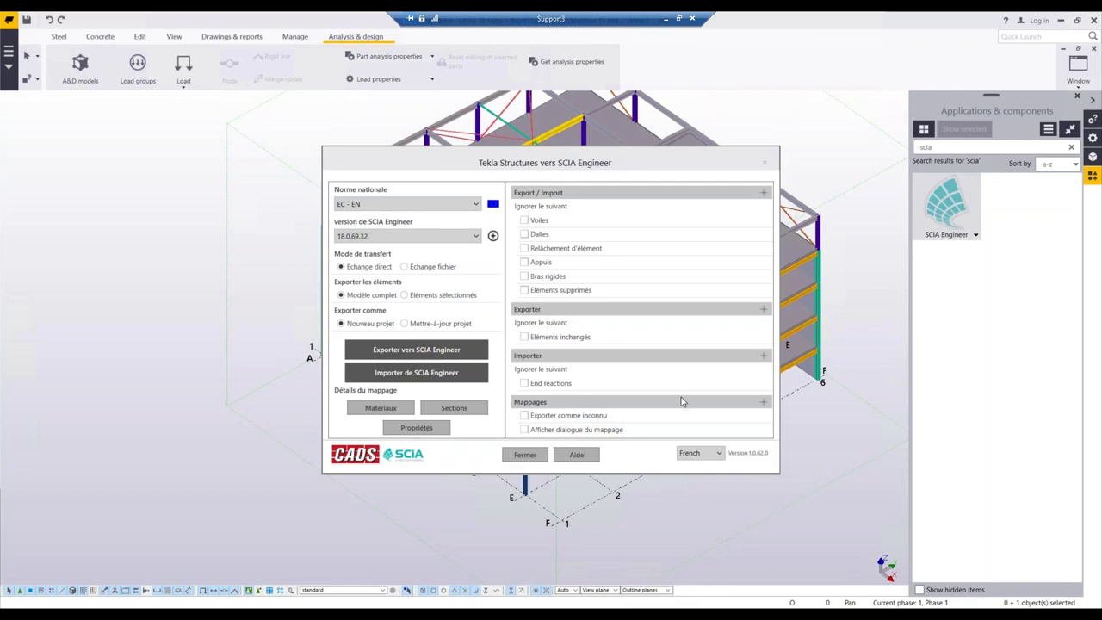
# Export the complete model directly to SCIA Engineer as a new project and read through the export log.
pyautogui.click(427, 351)
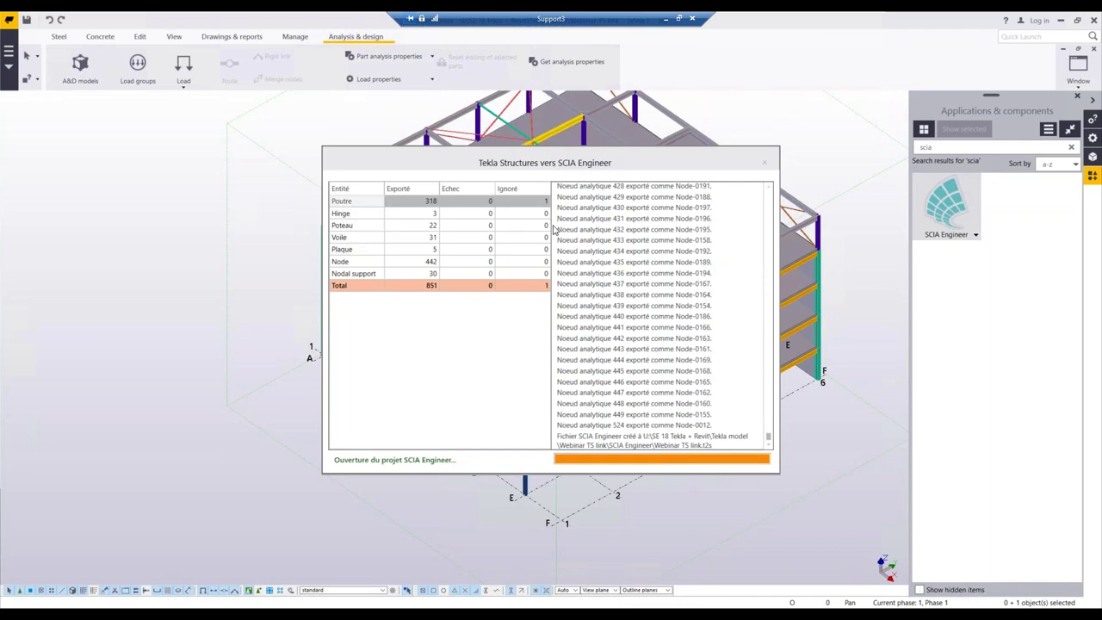
pyautogui.moveTo(771, 440); pyautogui.dragTo(769, 192)
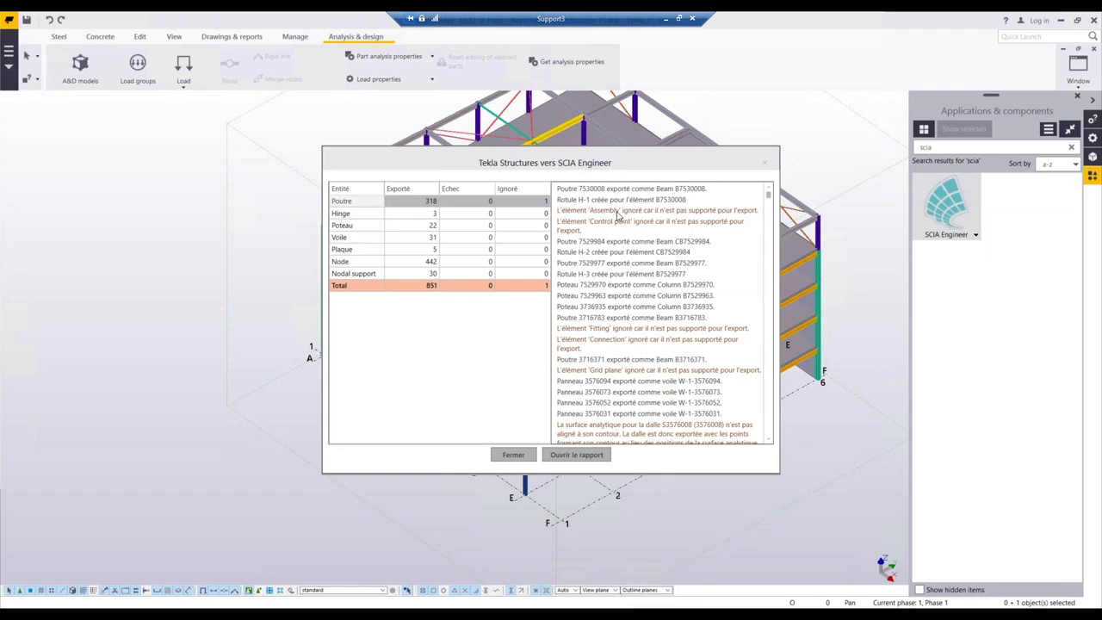
pyautogui.moveTo(771, 197); pyautogui.dragTo(774, 447)
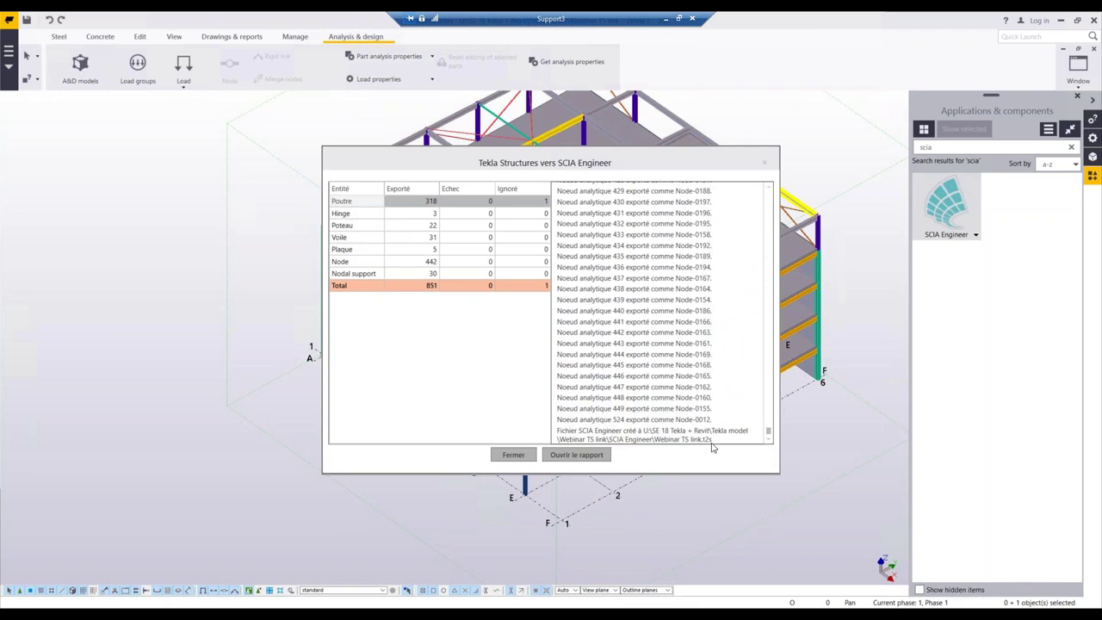
# Open the export report, examine its summary, mappings and ignored-element warnings, and close it.
pyautogui.click(577, 455)
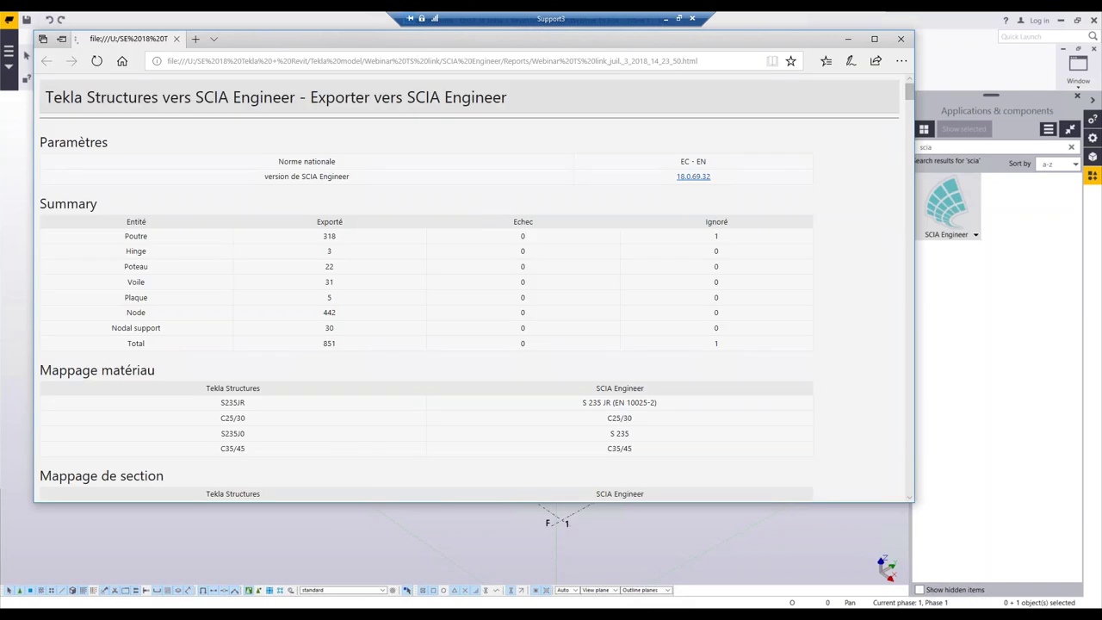
pyautogui.moveTo(910, 103)
pyautogui.mouseDown()
pyautogui.moveTo(909, 123)
pyautogui.moveTo(909, 95)
pyautogui.mouseUp()
pyautogui.scroll(-3, 145, 414)
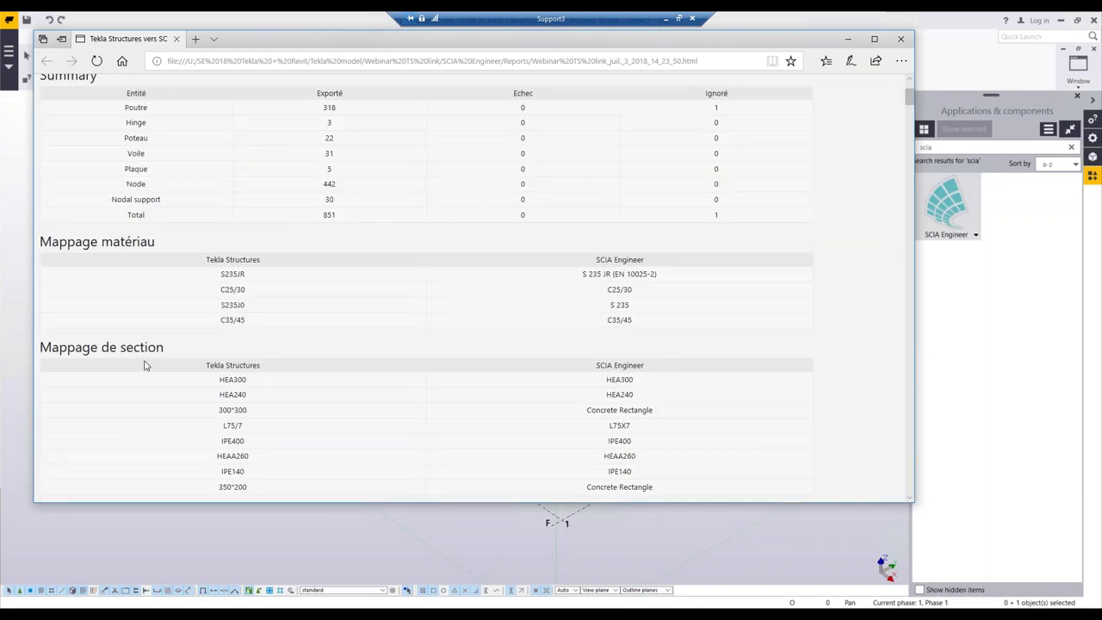
pyautogui.scroll(-10, 145, 365)
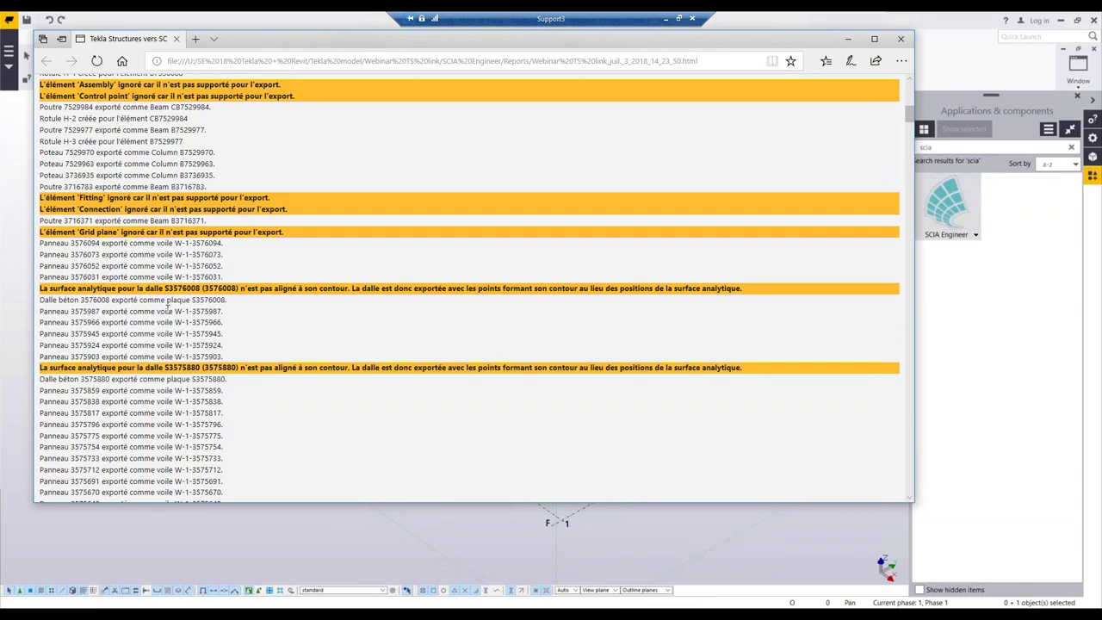
pyautogui.scroll(3, 168, 308)
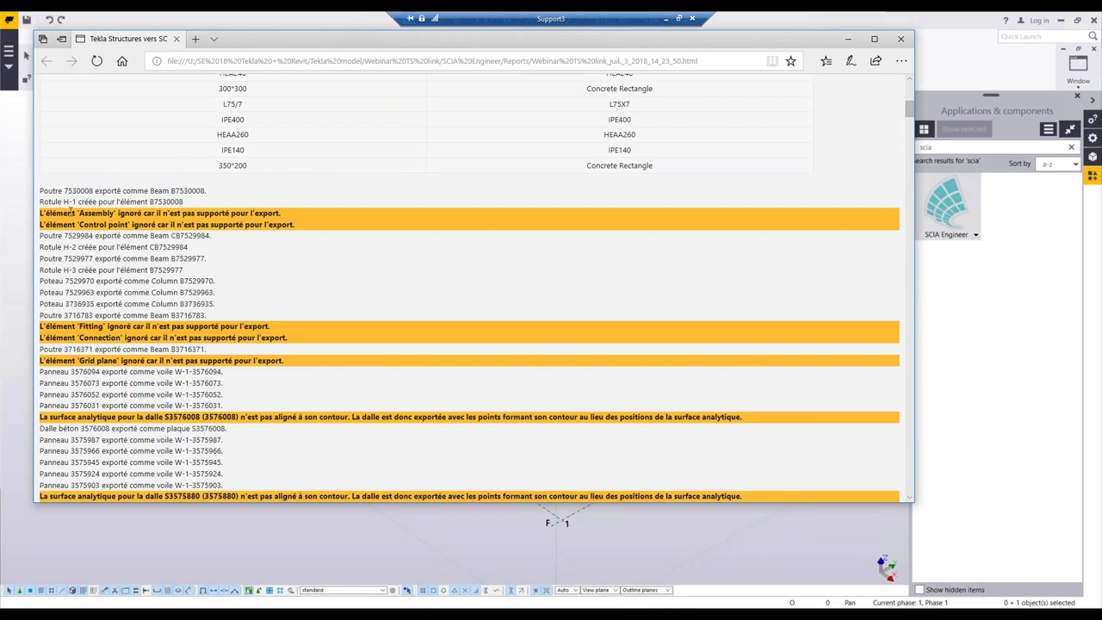
pyautogui.moveTo(71, 212); pyautogui.dragTo(187, 212)
pyautogui.click(243, 215)
pyautogui.click(900, 38)
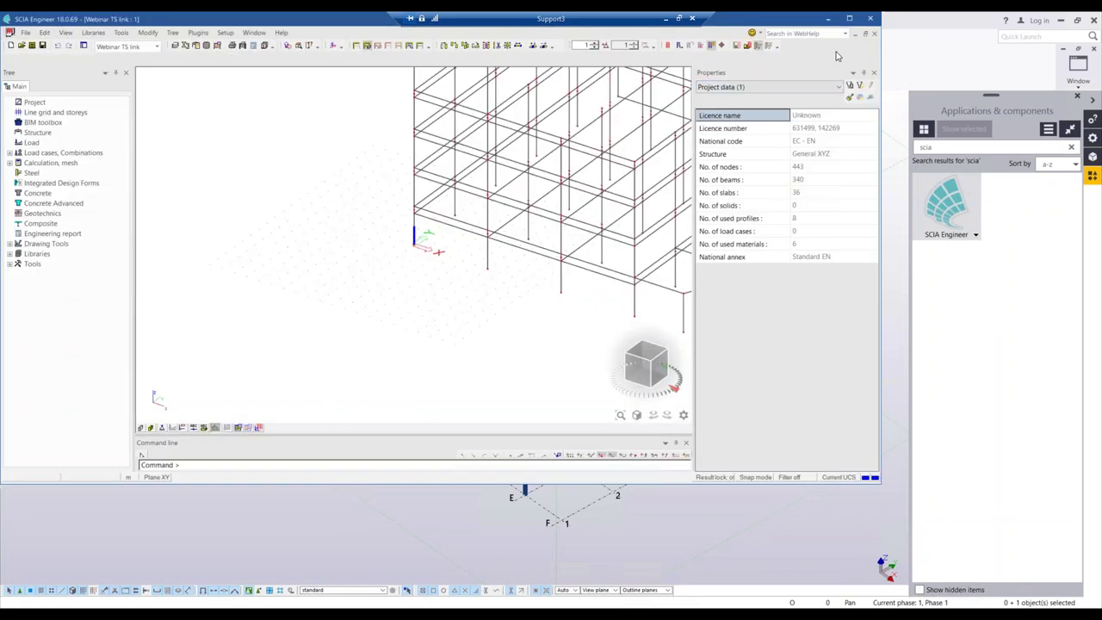
# Maximize the SCIA Engineer window with the exported project and display the nodal supports on the model.
pyautogui.click(849, 17)
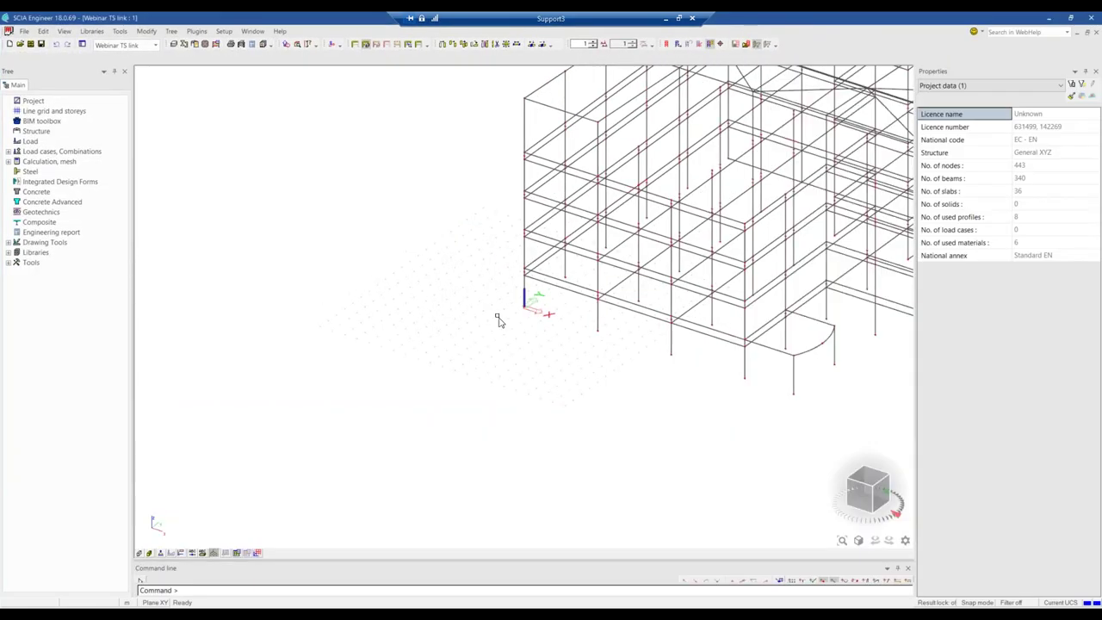
pyautogui.scroll(-5, 498, 319)
pyautogui.scroll(5, 487, 356)
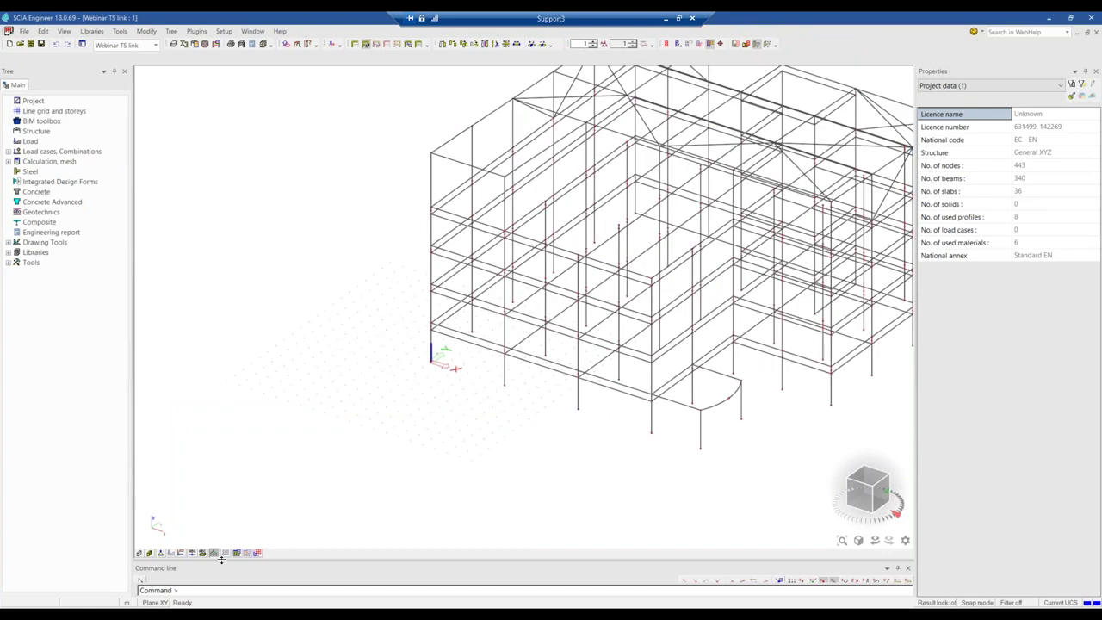
pyautogui.click(161, 553)
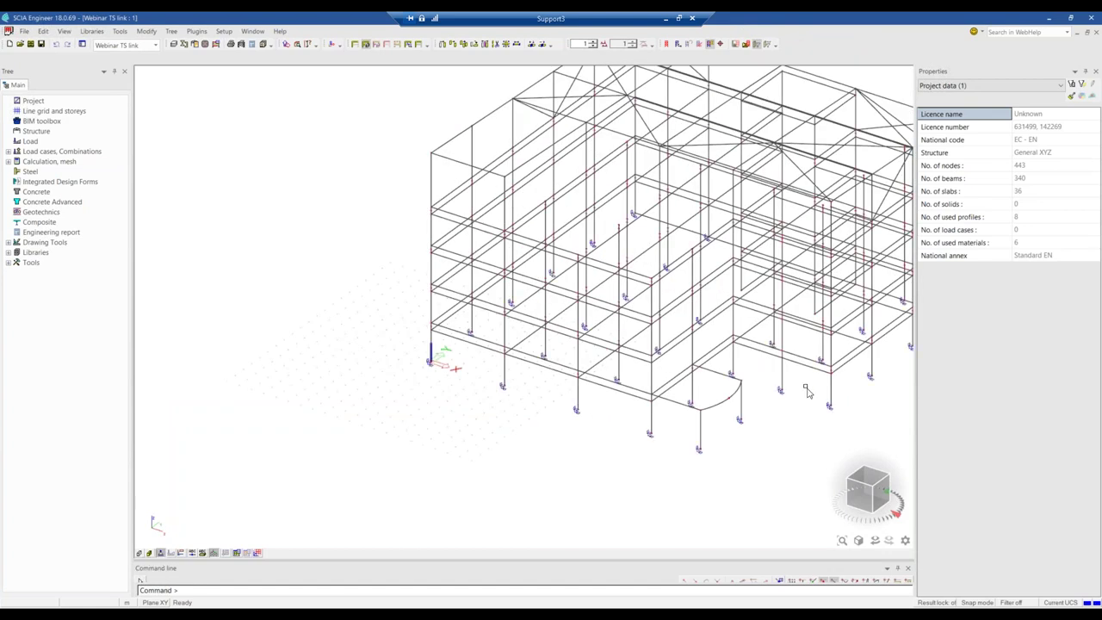
# Set the constraint of the two supports under the curved-beam frame's columns to Hinged.
pyautogui.scroll(4, 807, 392)
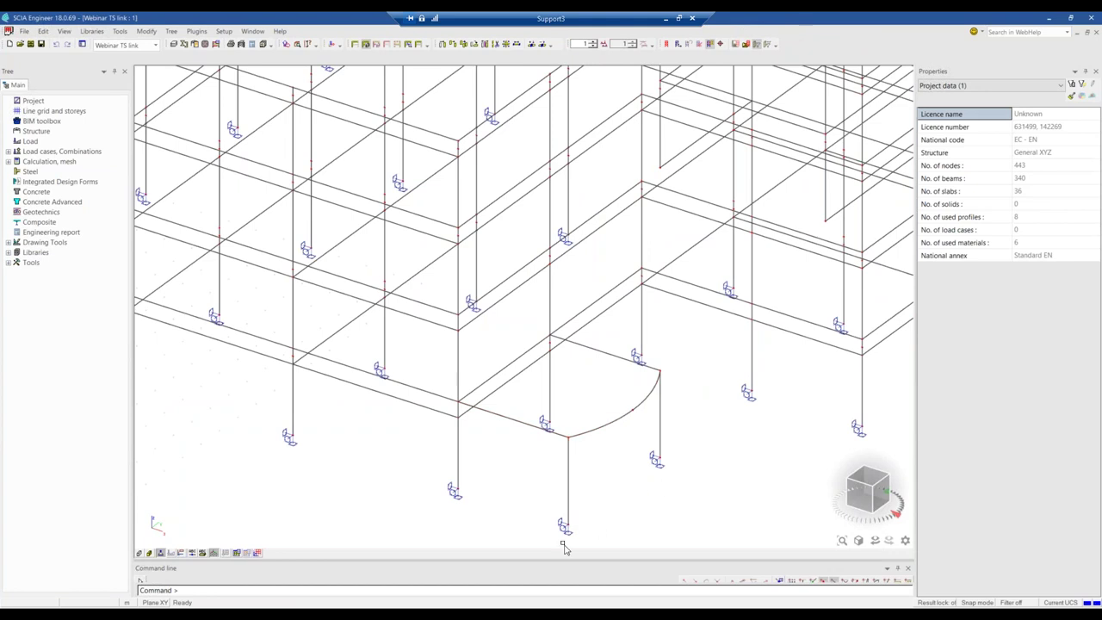
pyautogui.click(563, 530)
pyautogui.click(656, 459)
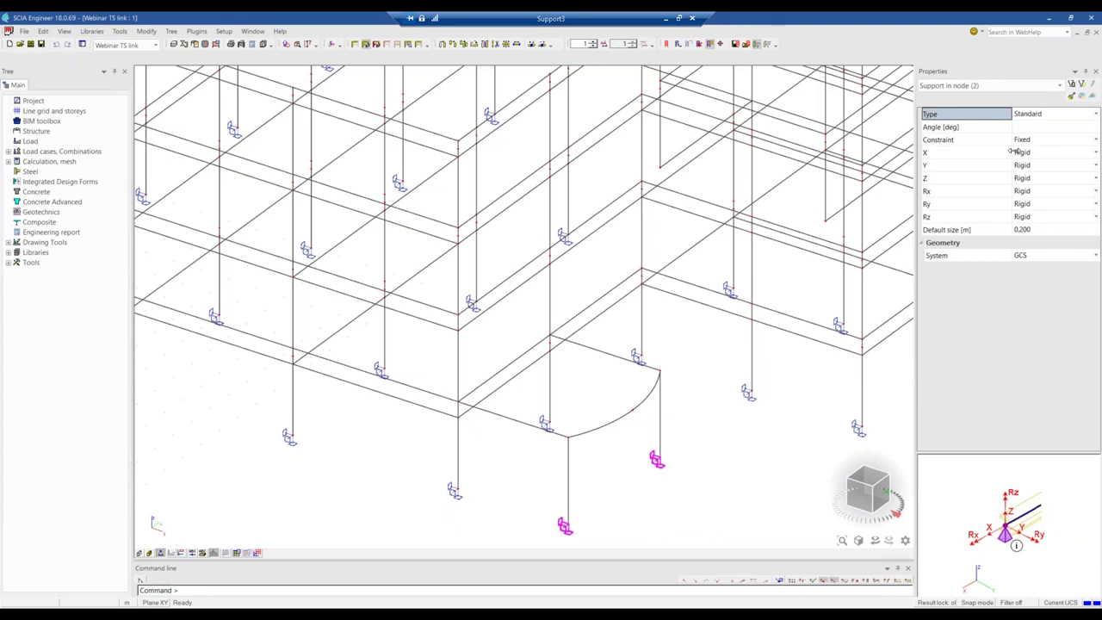
pyautogui.click(1035, 142)
pyautogui.click(1035, 142)
pyautogui.click(1033, 158)
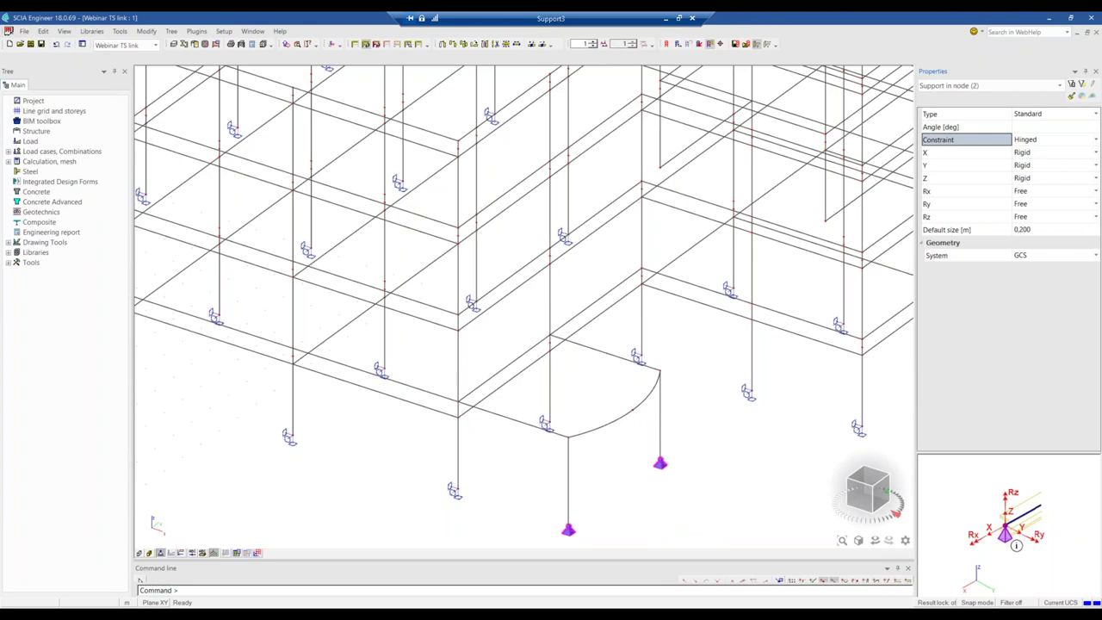
pyautogui.press('Escape')
# Examine how the curved-beam frame's straight beams connect to the building's columns, slab edge and concrete beams.
pyautogui.scroll(3, 545, 341)
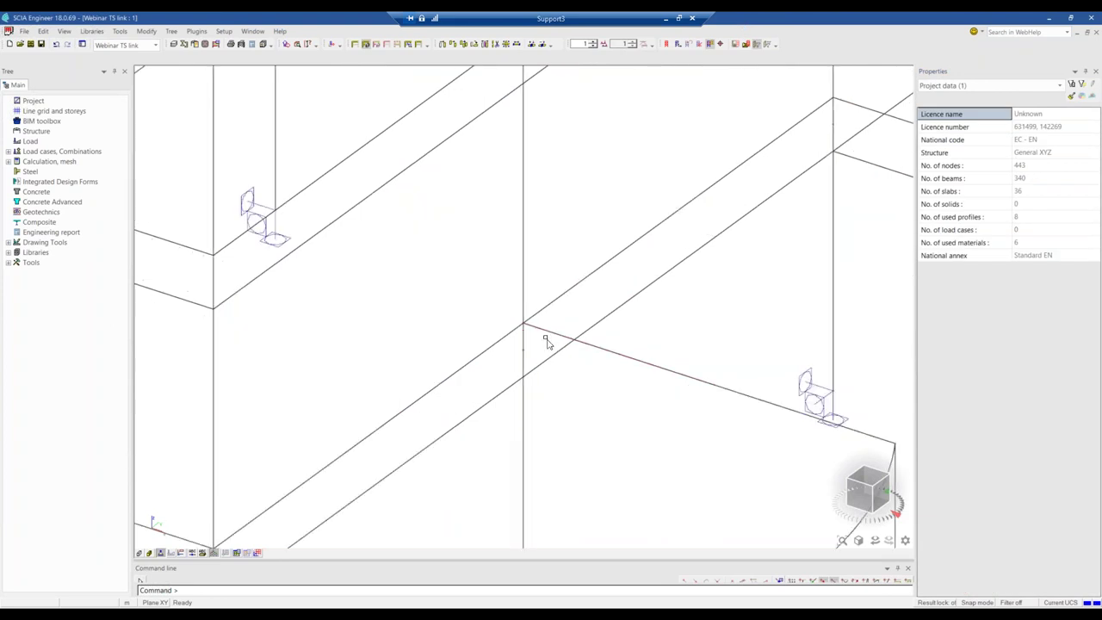
pyautogui.scroll(-4, 605, 276)
pyautogui.scroll(4, 444, 394)
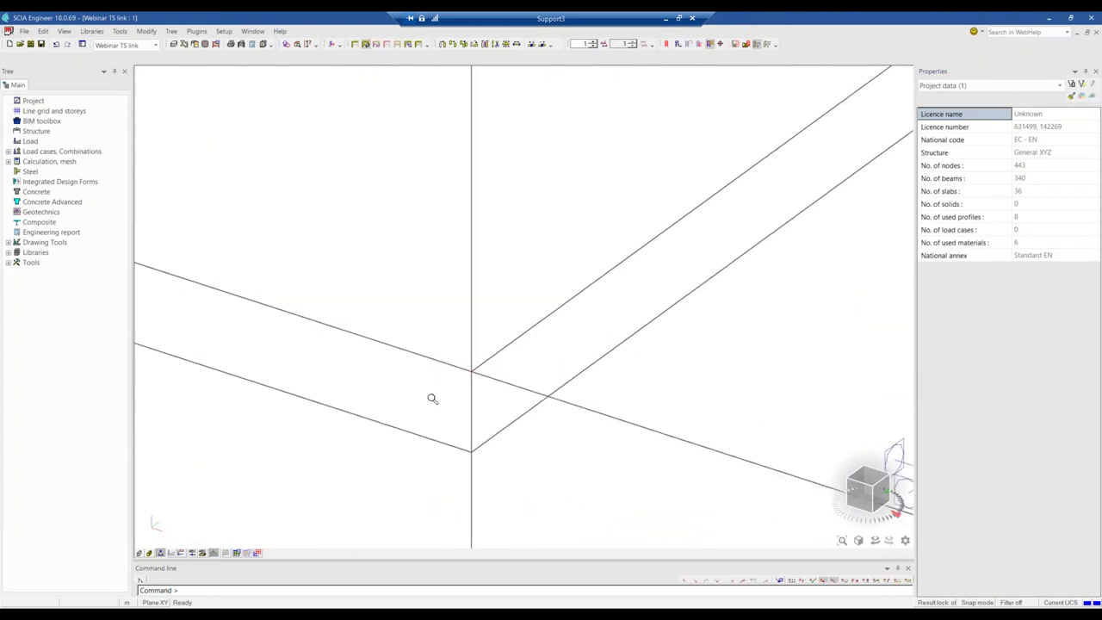
pyautogui.click(494, 382)
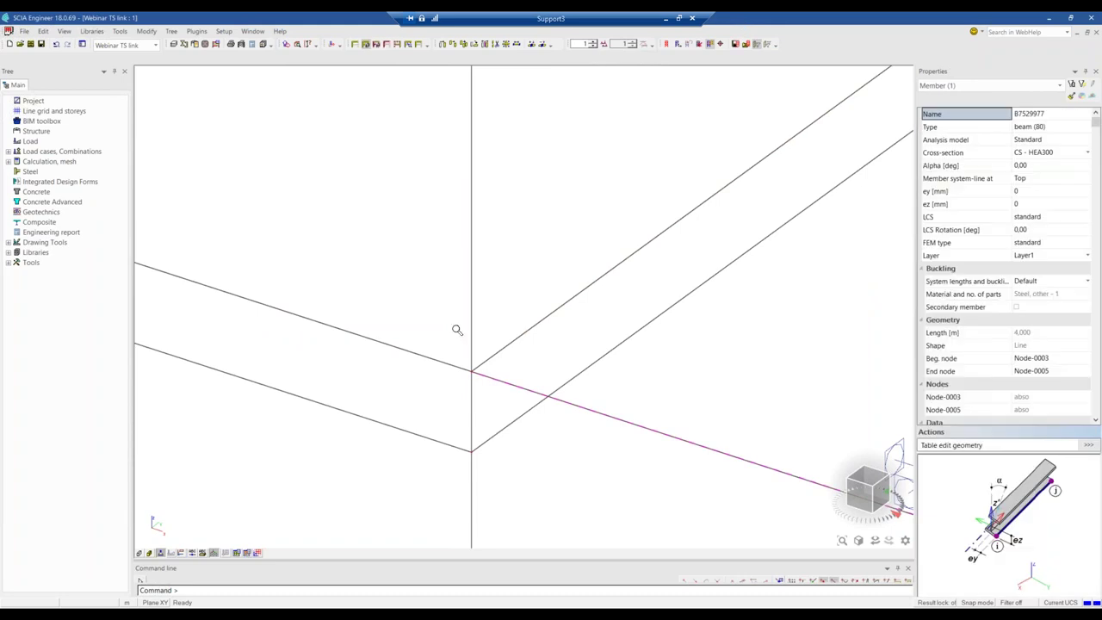
pyautogui.scroll(-2, 455, 327)
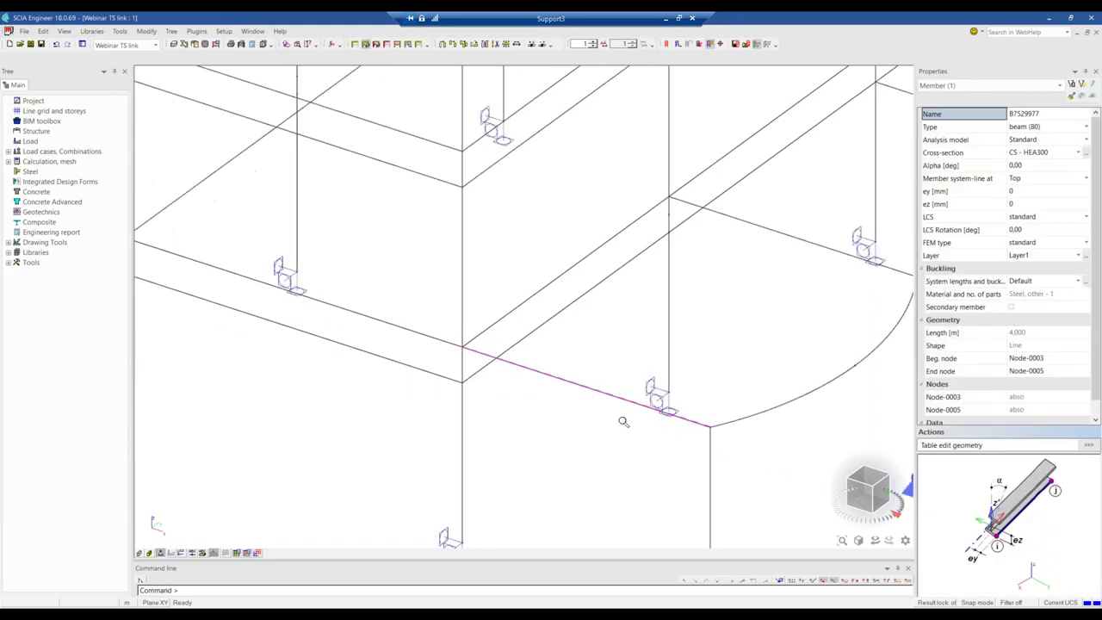
pyautogui.scroll(-2, 623, 419)
pyautogui.scroll(3, 659, 276)
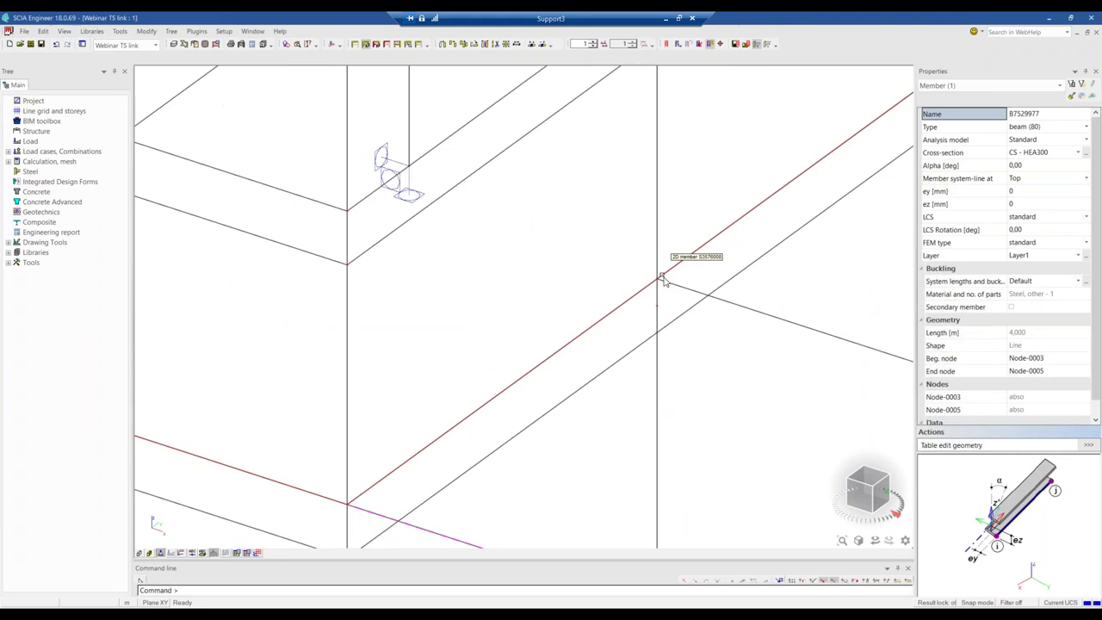
pyautogui.press('Escape')
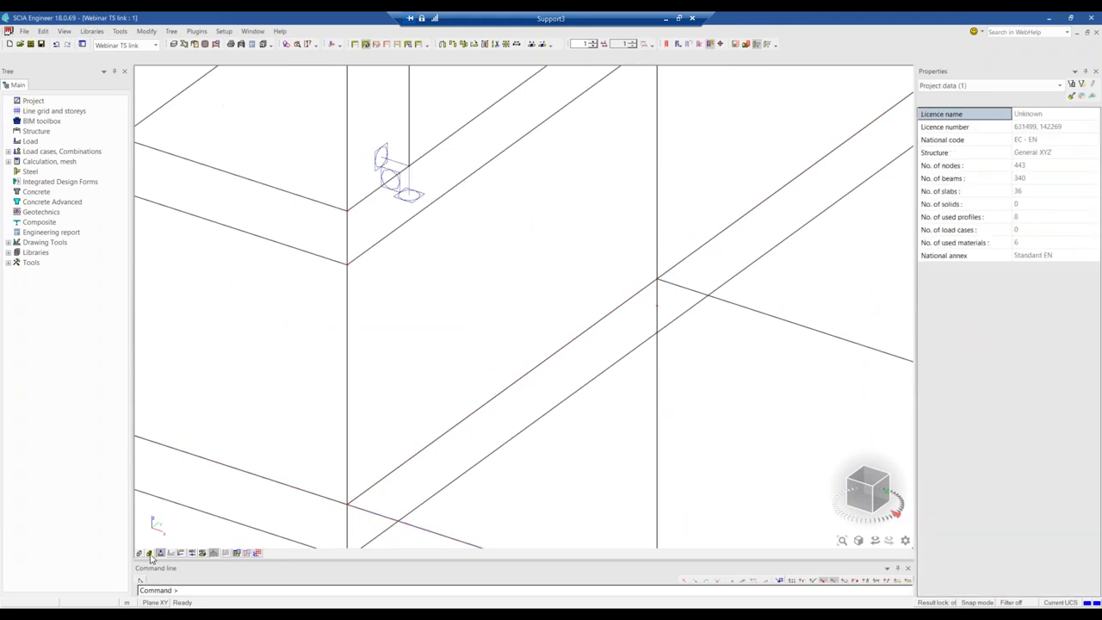
pyautogui.scroll(-2, 431, 414)
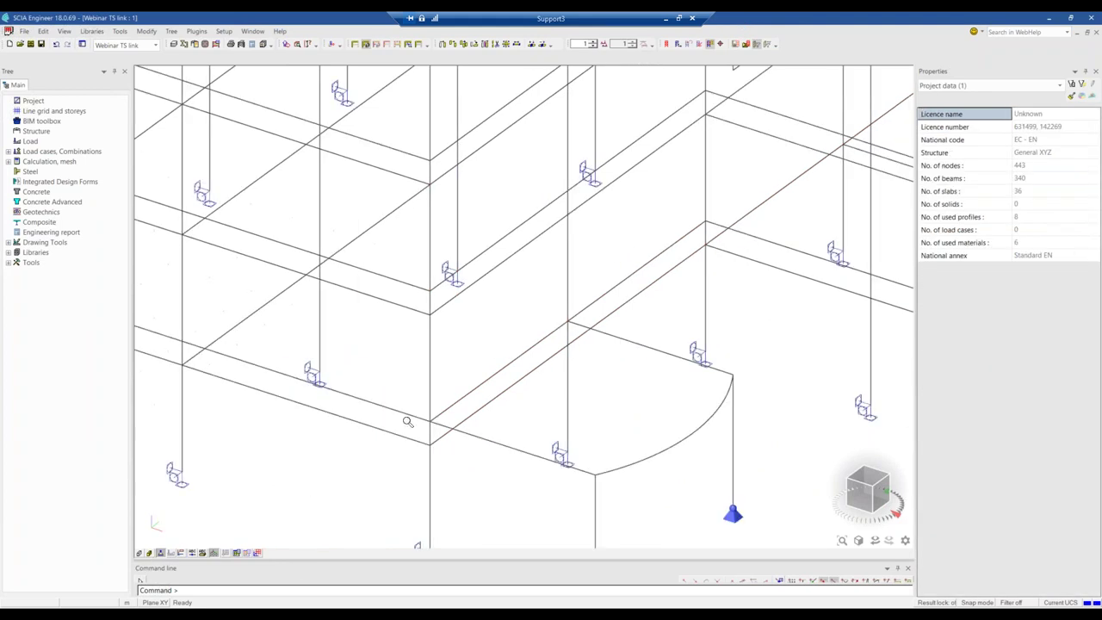
# Select all beams sharing the rectangular CS9 cross-section and move them vertically from the beam corner node up to the slab corner node.
pyautogui.click(341, 419)
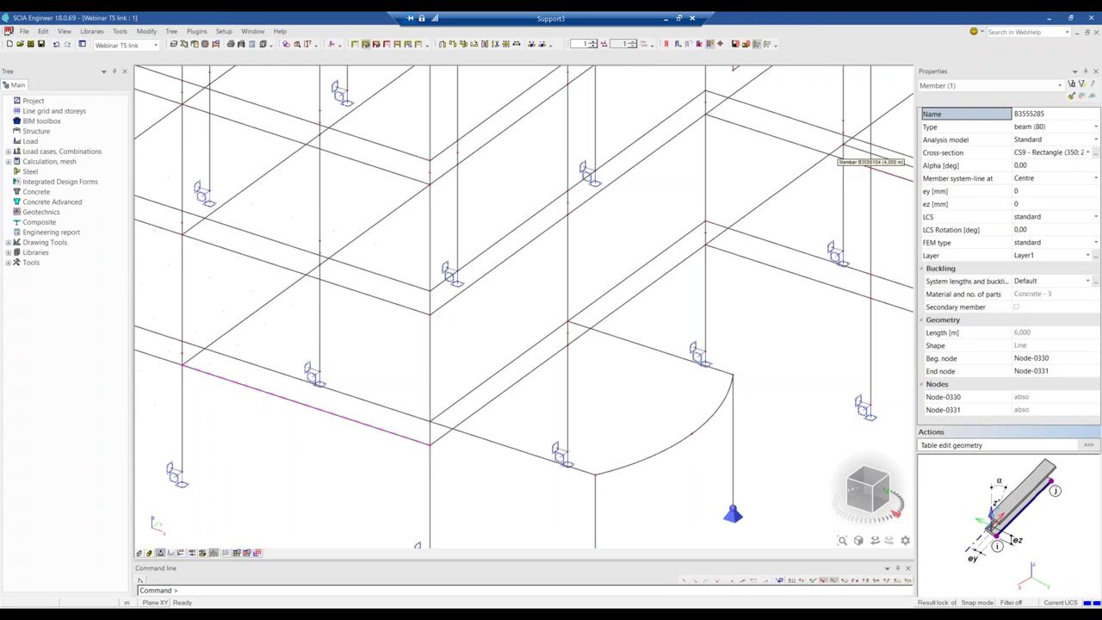
pyautogui.click(951, 152)
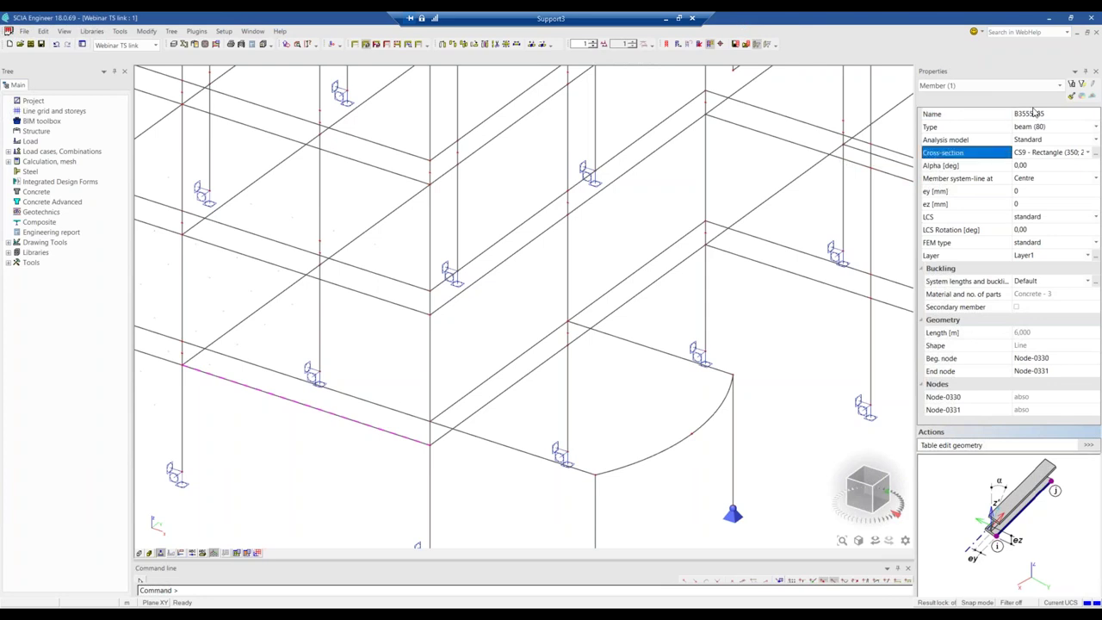
pyautogui.click(1082, 84)
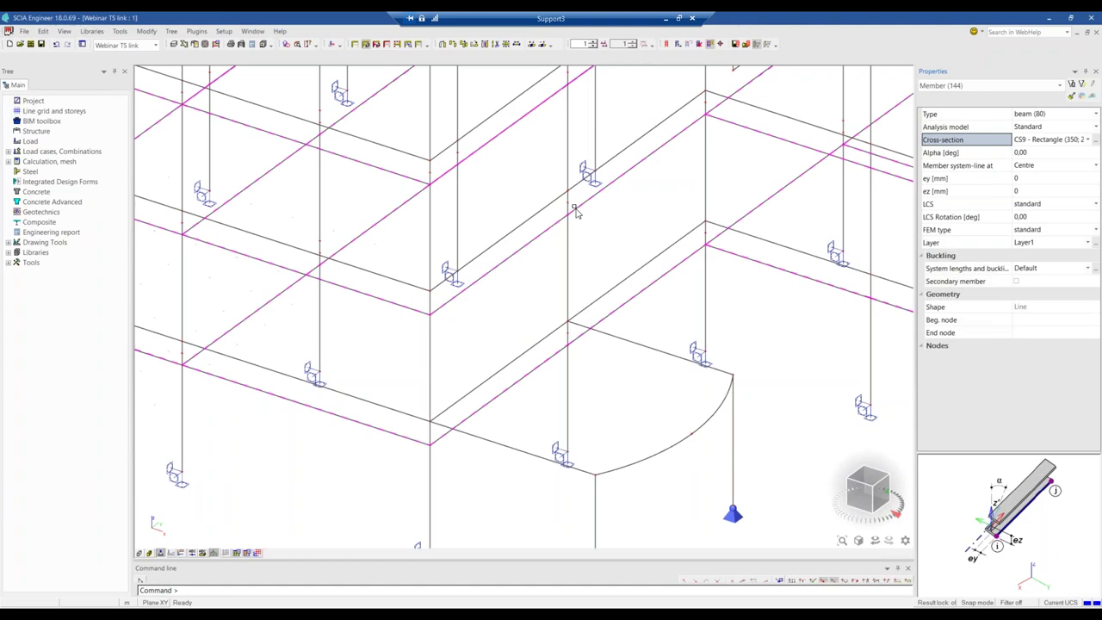
pyautogui.rightClick(504, 317)
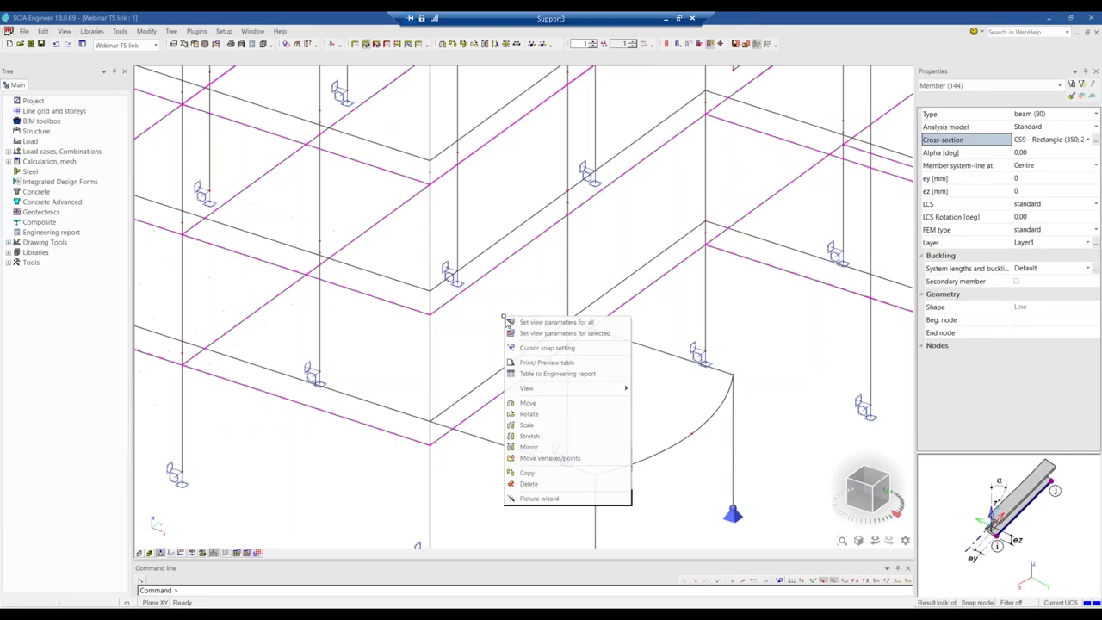
pyautogui.click(527, 403)
pyautogui.click(430, 441)
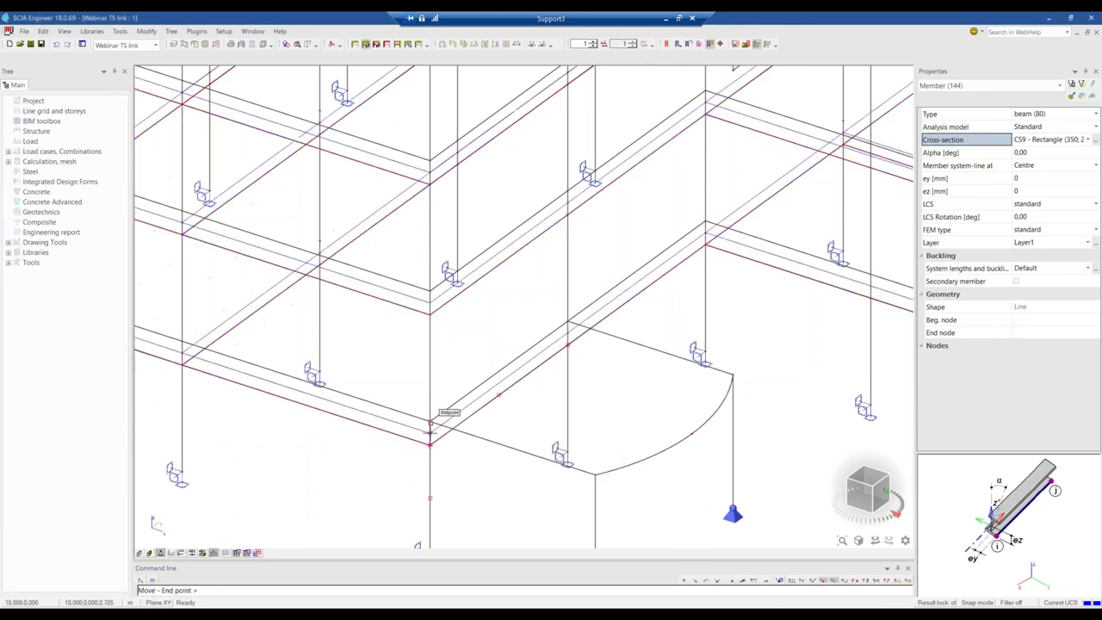
pyautogui.click(429, 421)
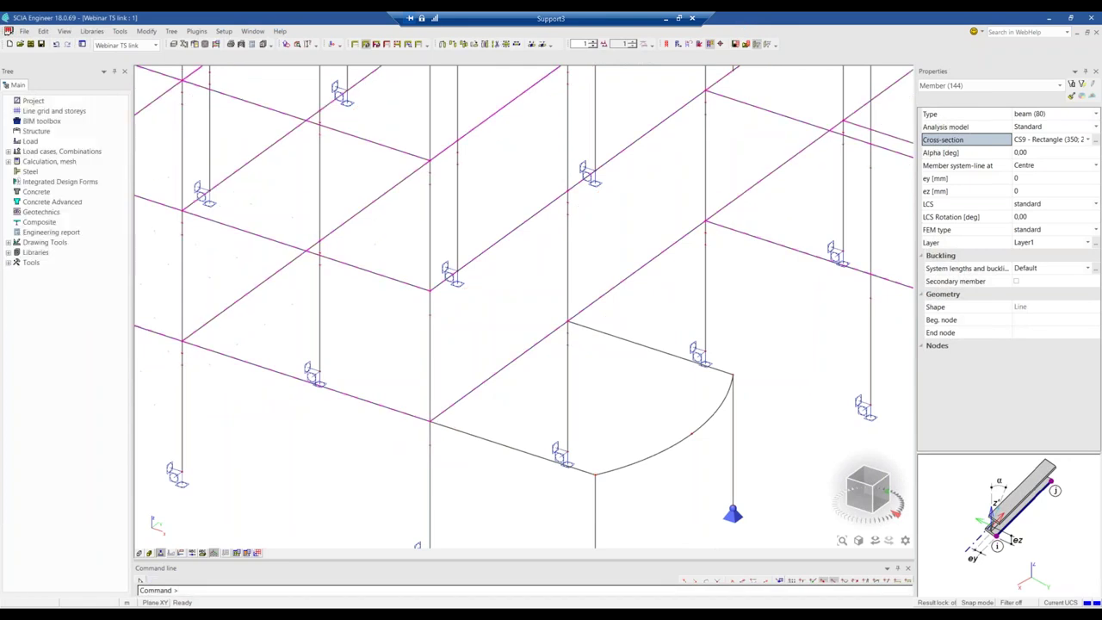
# Display the model with rendered member surfaces and set its structure style to colour by cross-section.
pyautogui.click(140, 553)
pyautogui.click(150, 552)
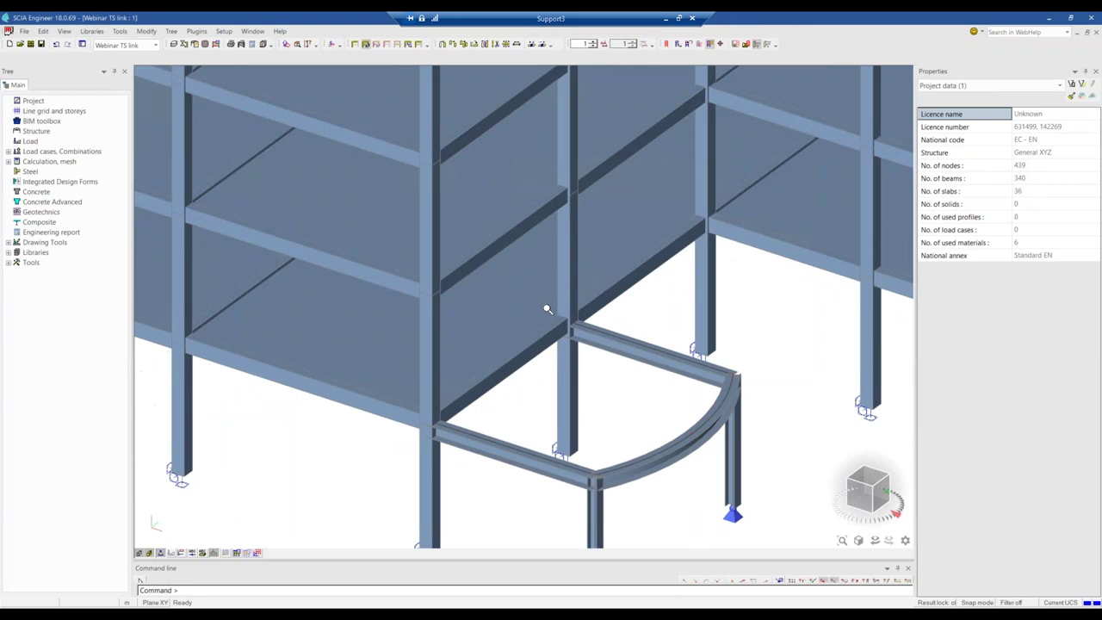
pyautogui.scroll(-5, 547, 308)
pyautogui.rightClick(646, 316)
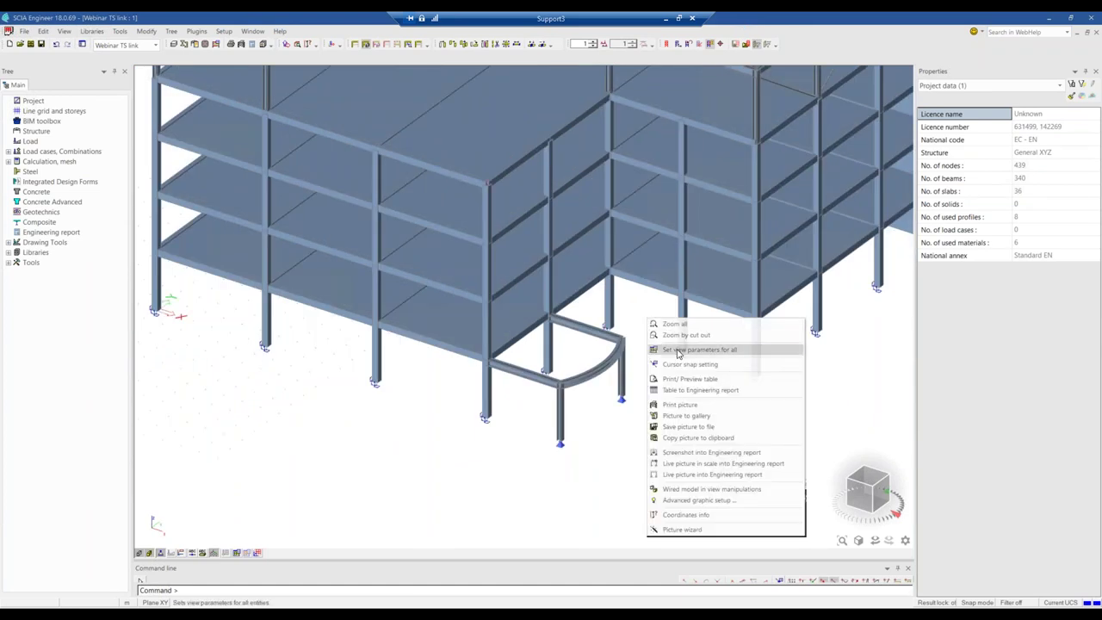
pyautogui.click(679, 350)
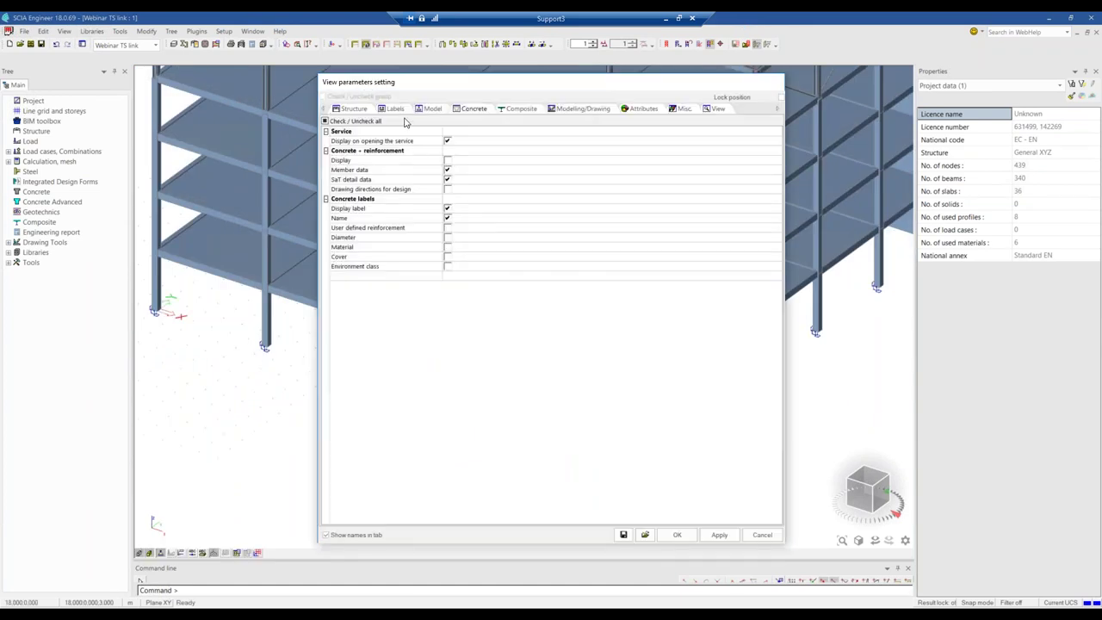
pyautogui.click(350, 109)
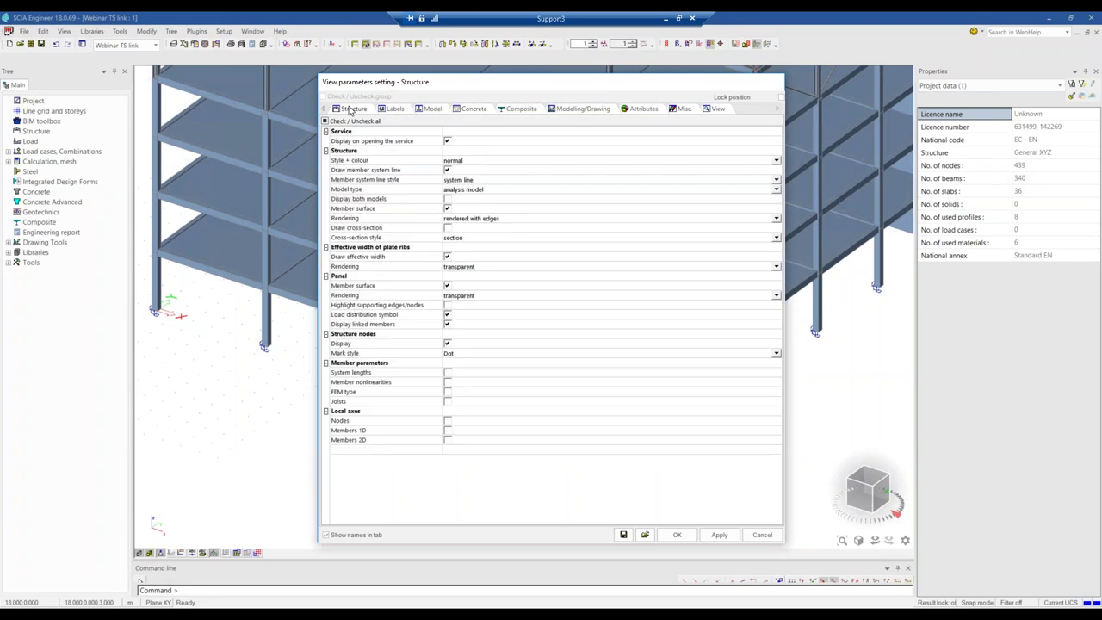
pyautogui.click(480, 160)
pyautogui.click(480, 161)
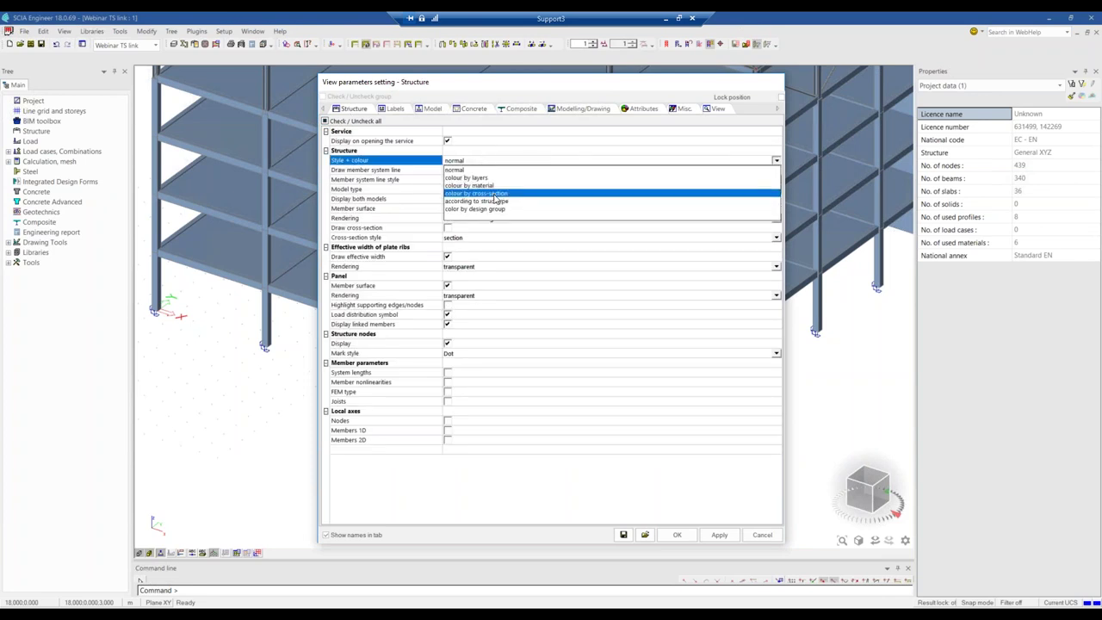
pyautogui.click(496, 194)
pyautogui.click(719, 534)
pyautogui.click(676, 534)
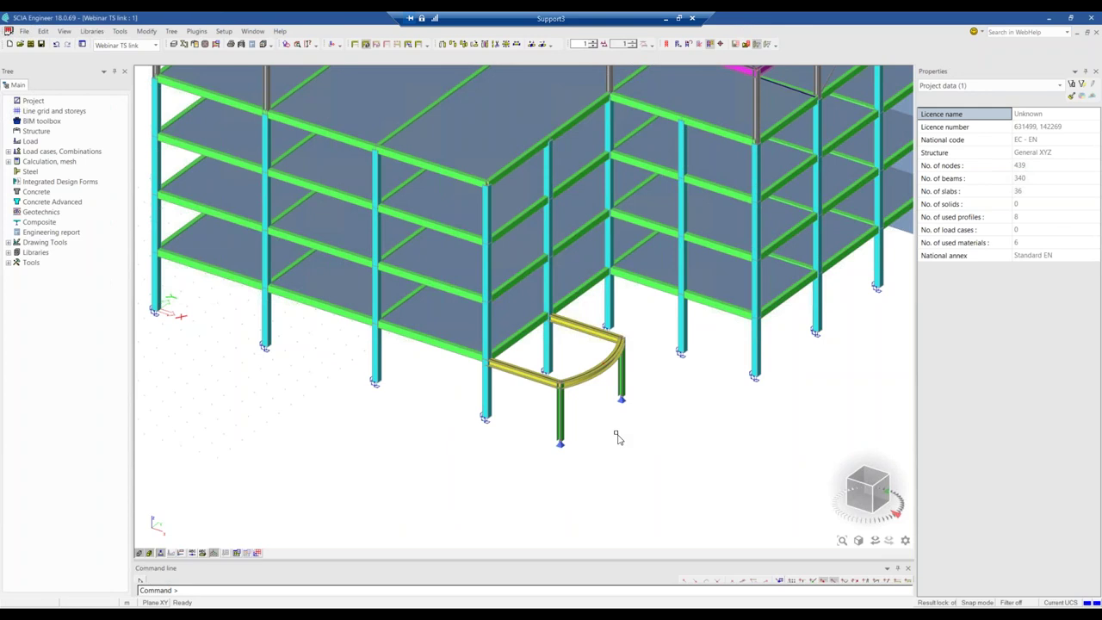
# Start a new 1D member for the steel roof frame and add an IPE80 cross-section in S 235 from the profile library.
pyautogui.scroll(-5, 619, 437)
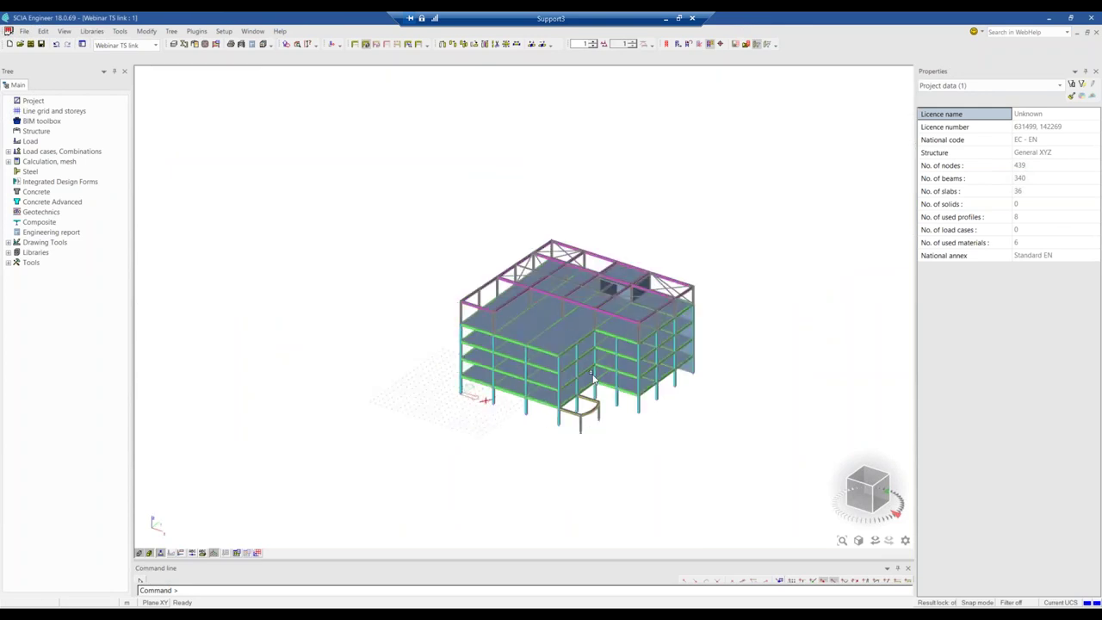
pyautogui.scroll(5, 490, 301)
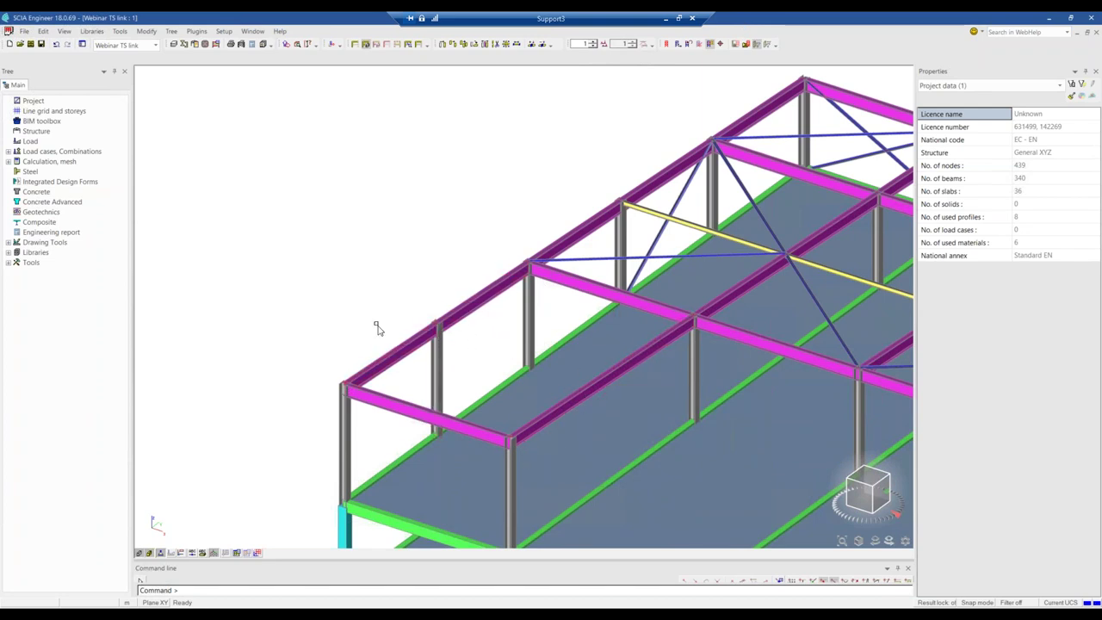
pyautogui.click(36, 131)
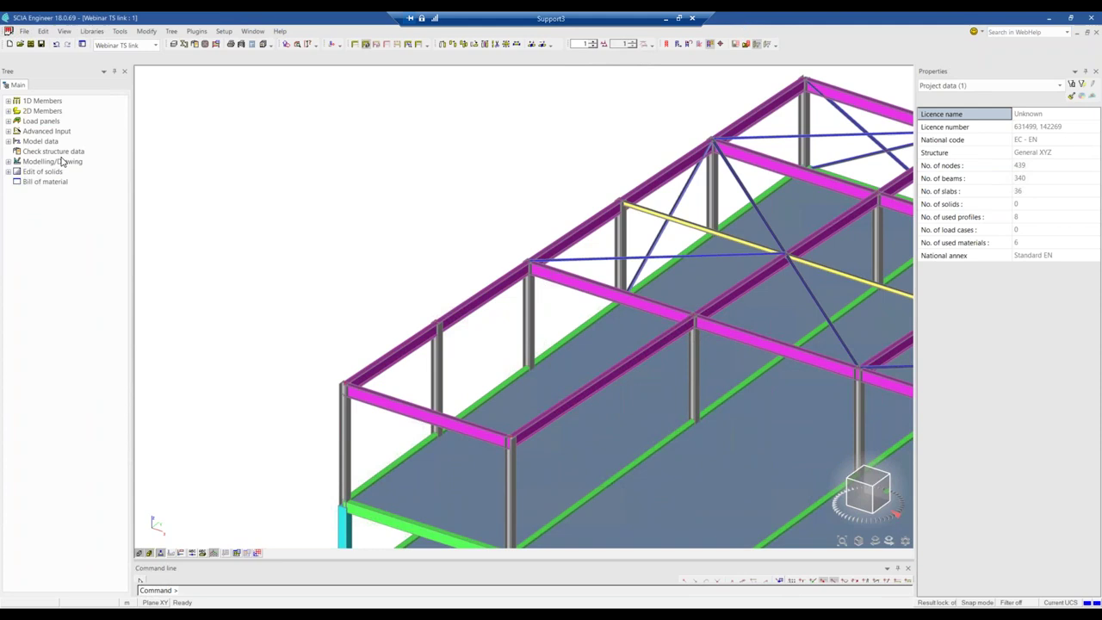
pyautogui.click(7, 101)
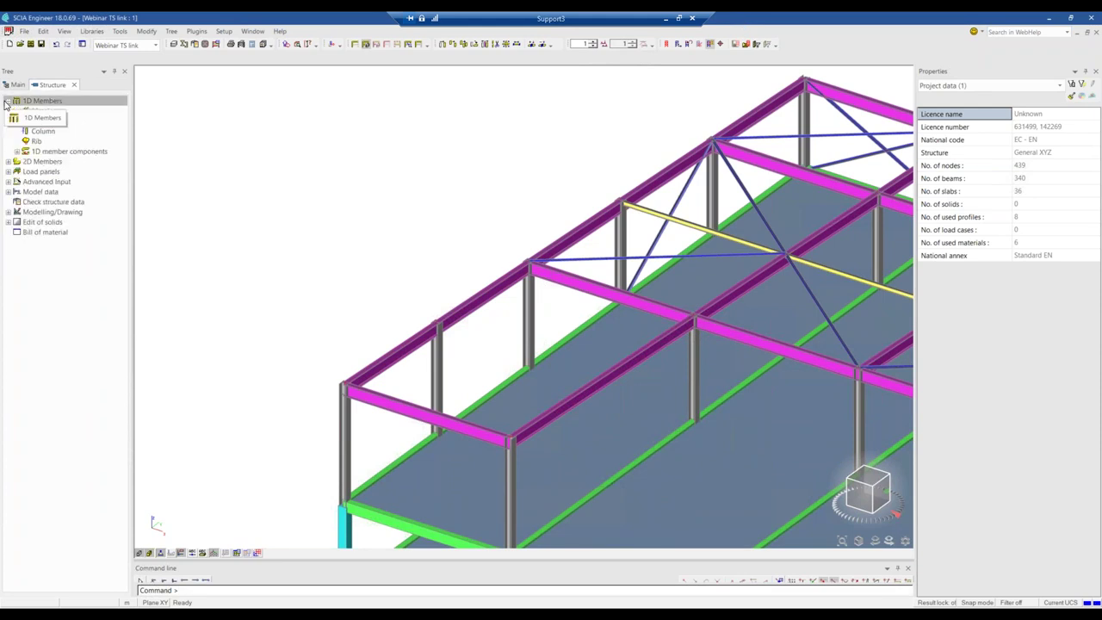
pyautogui.click(43, 111)
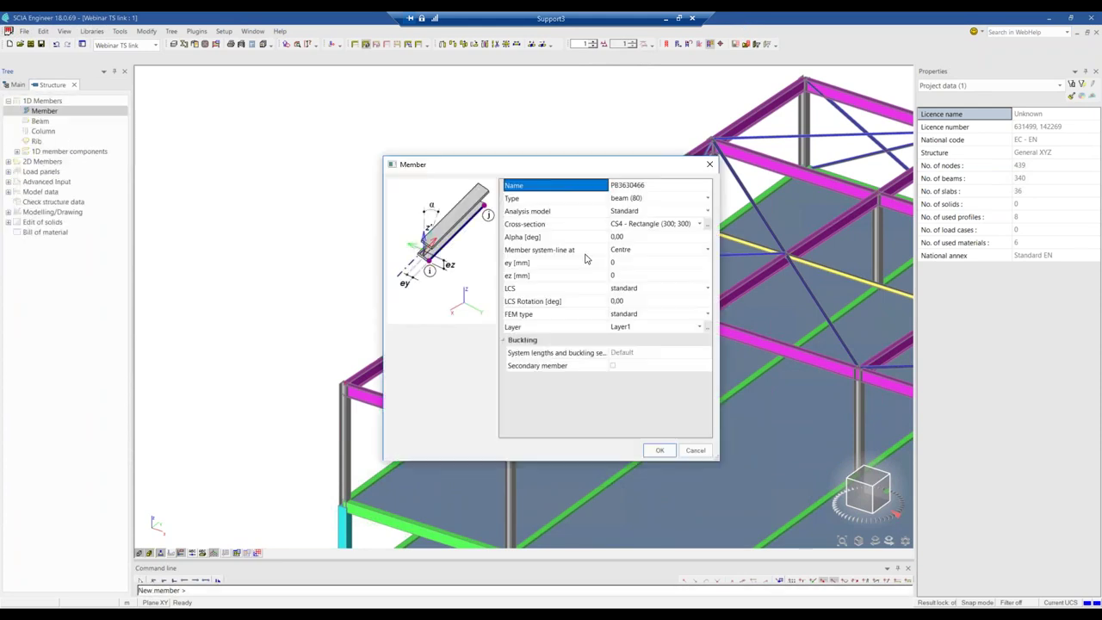
pyautogui.click(706, 224)
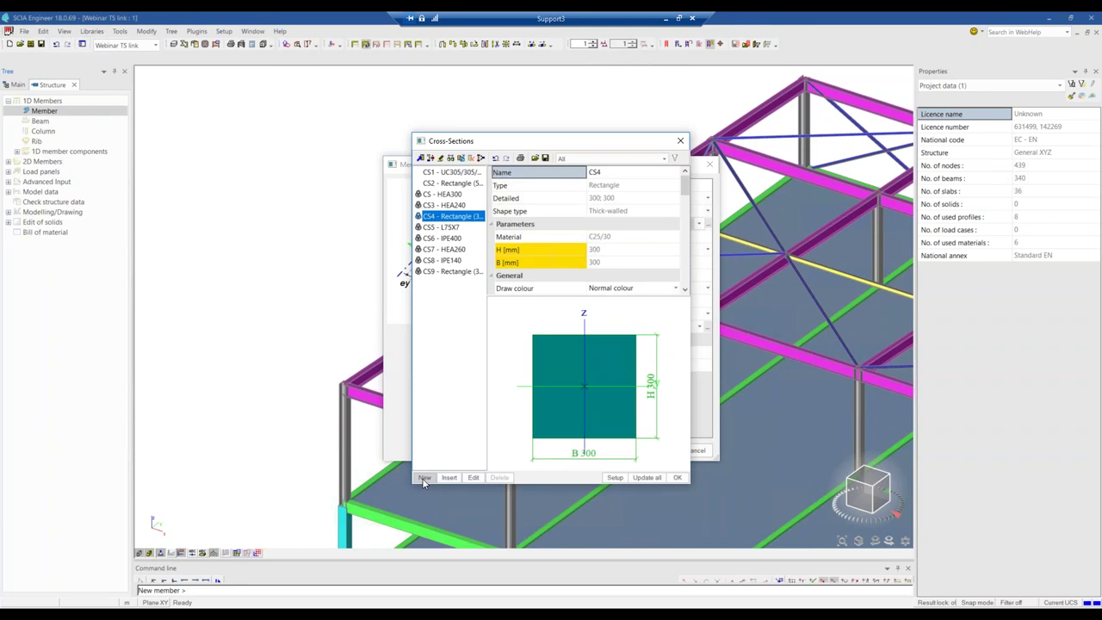
pyautogui.click(423, 479)
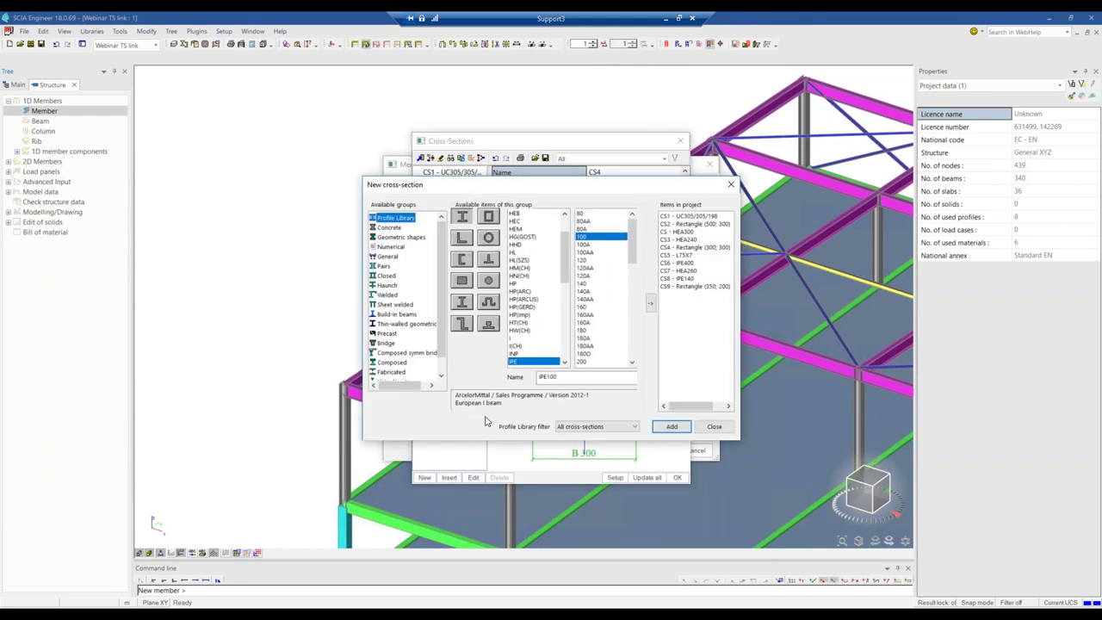
pyautogui.doubleClick(584, 214)
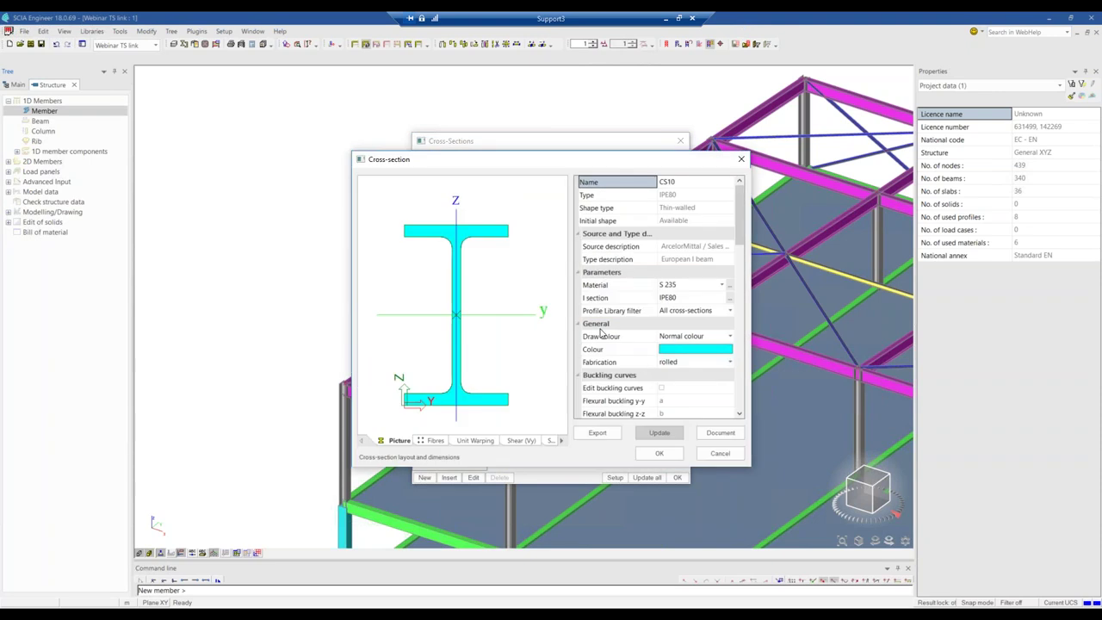
pyautogui.click(659, 453)
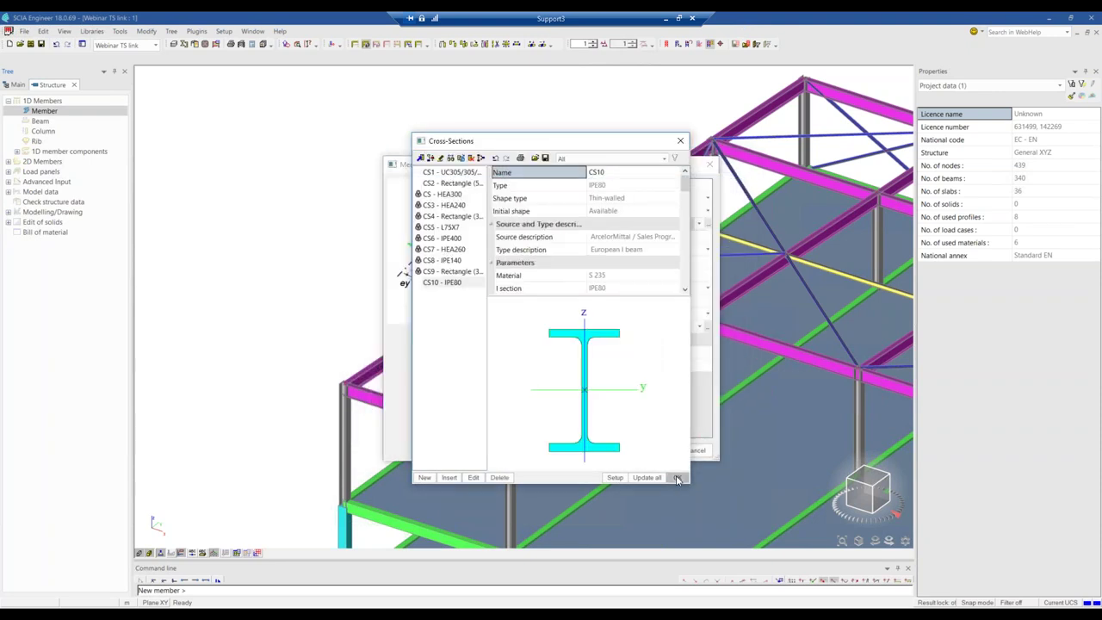
pyautogui.click(677, 477)
pyautogui.click(662, 229)
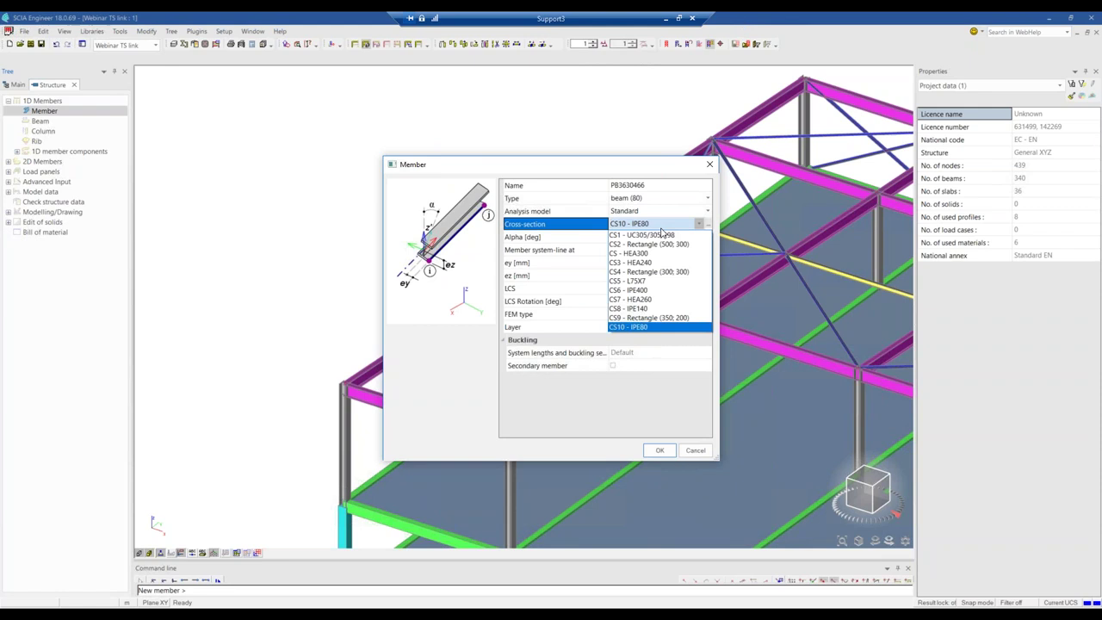
pyautogui.click(652, 314)
pyautogui.click(660, 452)
pyautogui.click(664, 444)
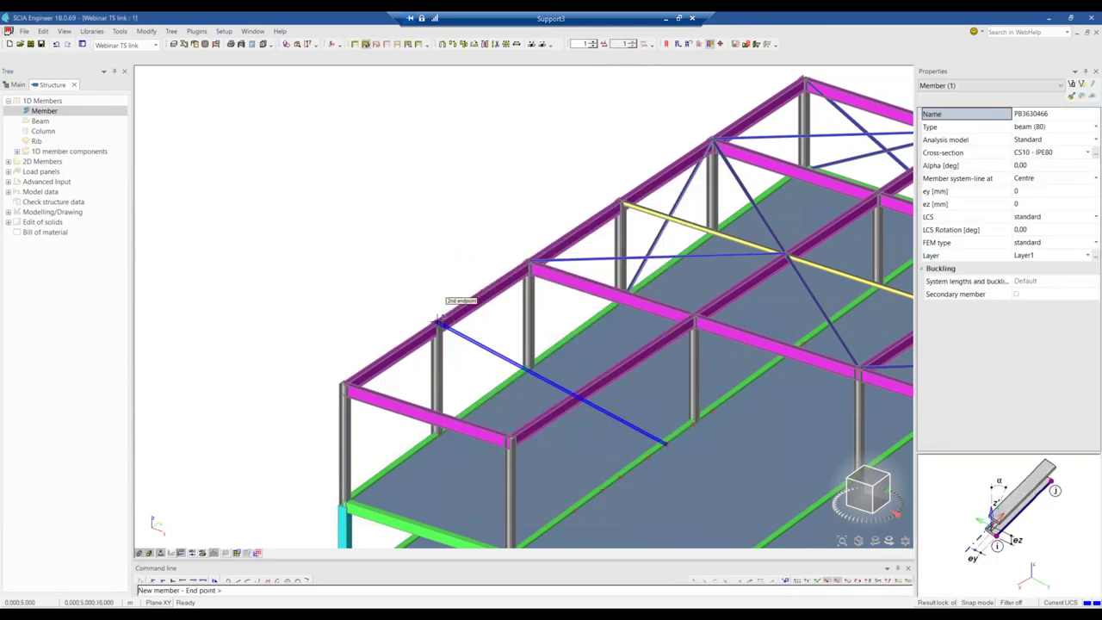
pyautogui.press('Escape')
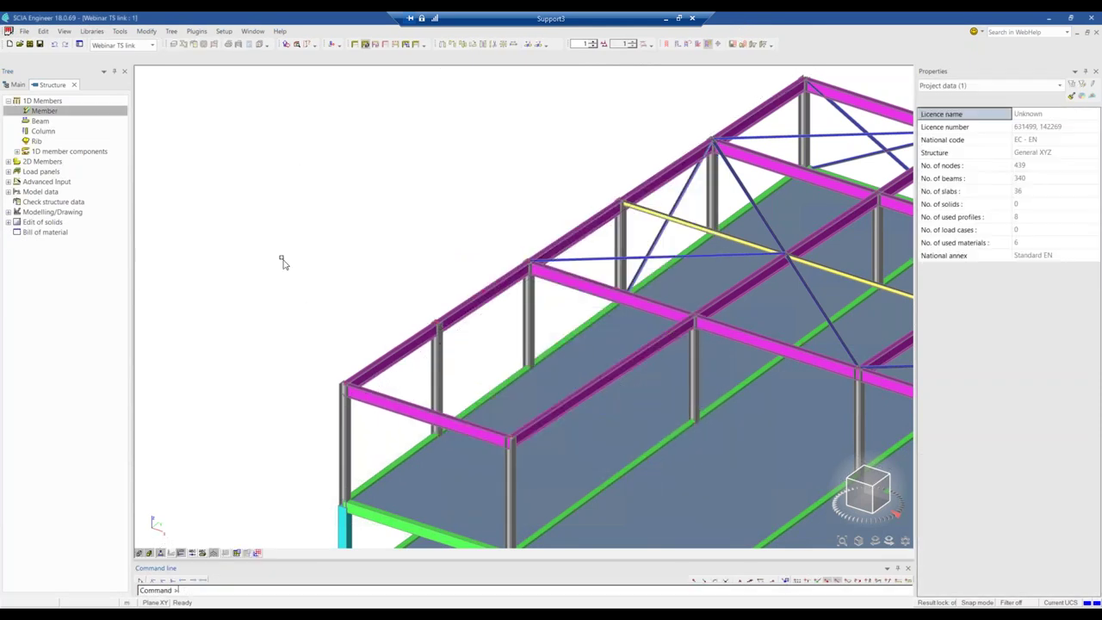
# Draw a 6 m roof member from the top of the intermediate edge column to the middle of the parallel inner roof beam.
pyautogui.doubleClick(49, 112)
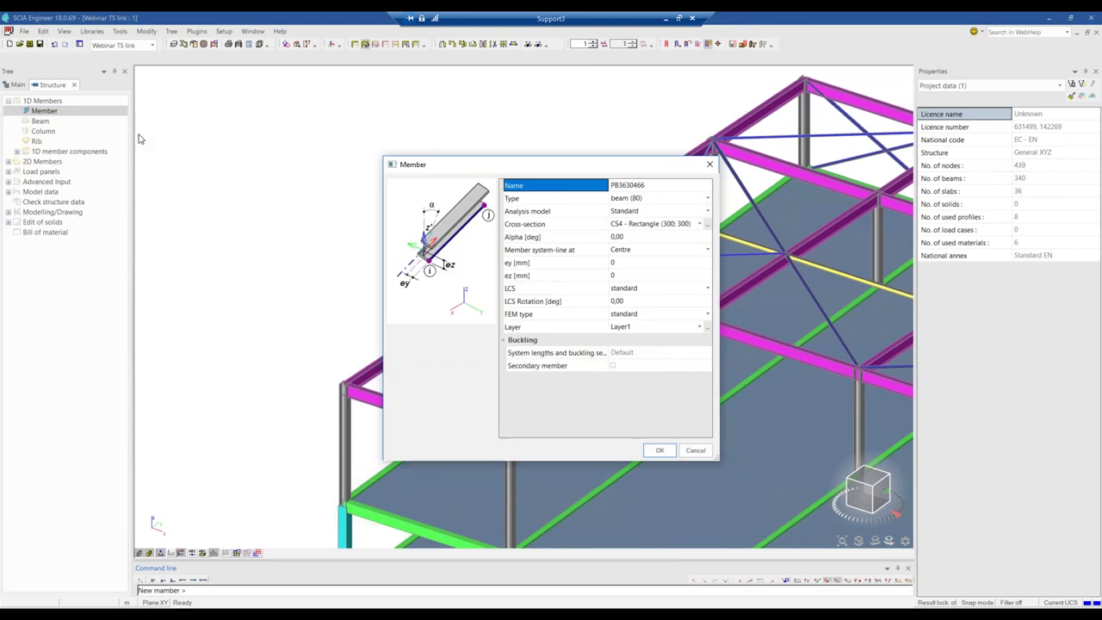
pyautogui.click(659, 453)
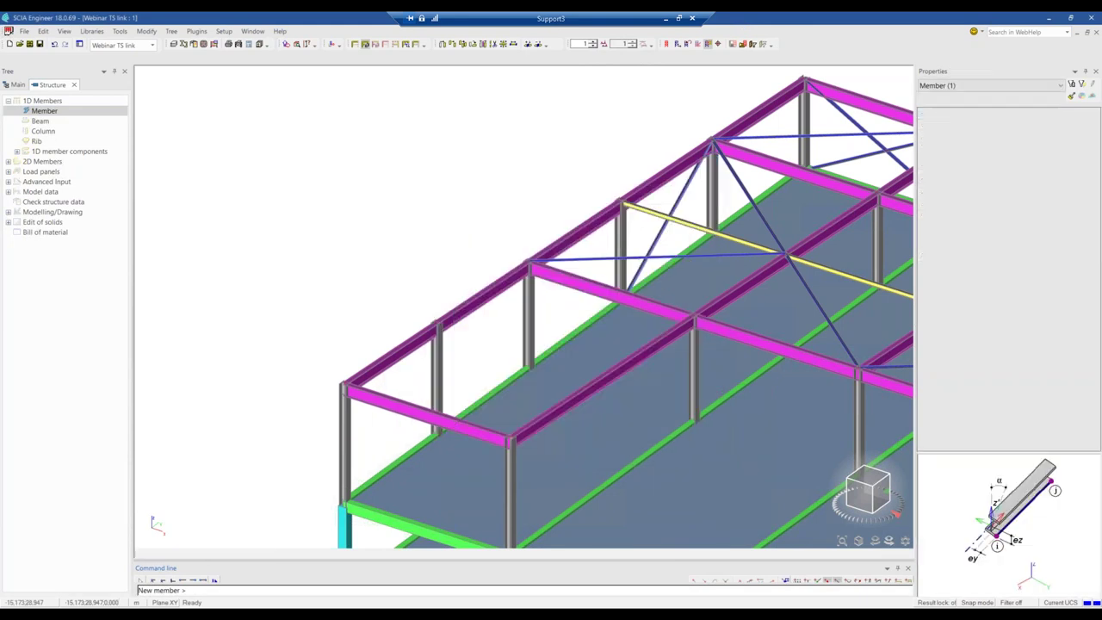
pyautogui.click(436, 320)
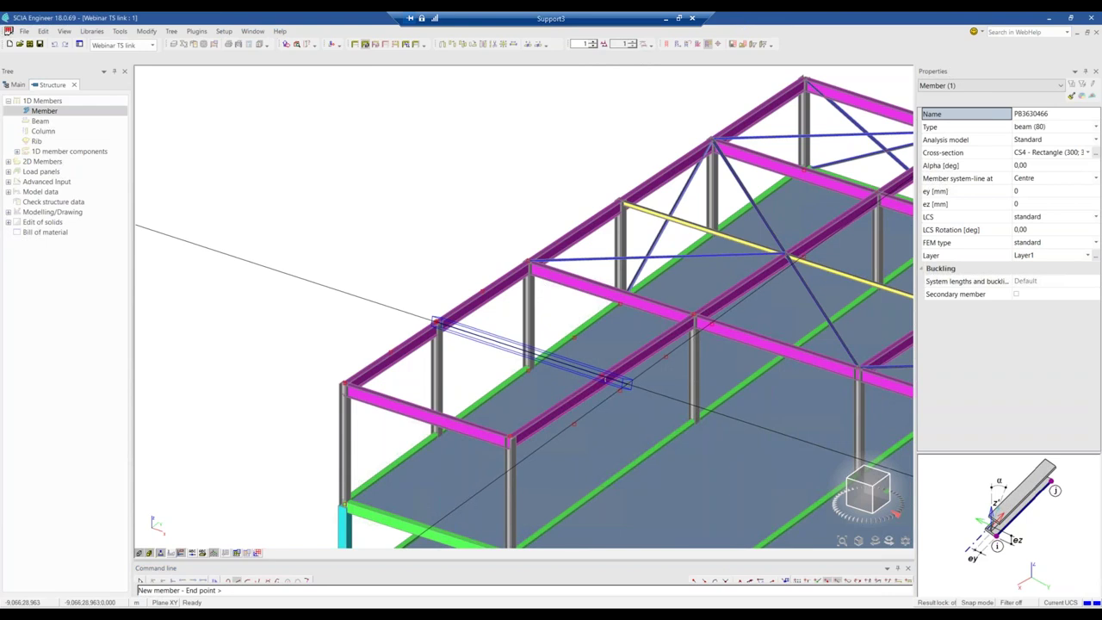
pyautogui.scroll(5, 604, 377)
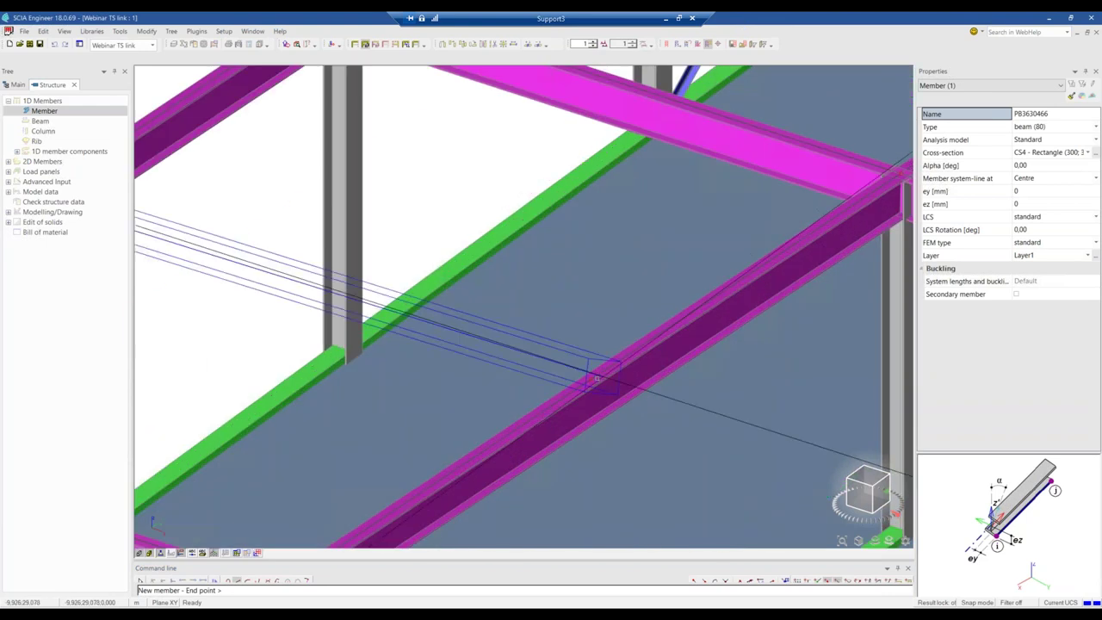
pyautogui.click(589, 379)
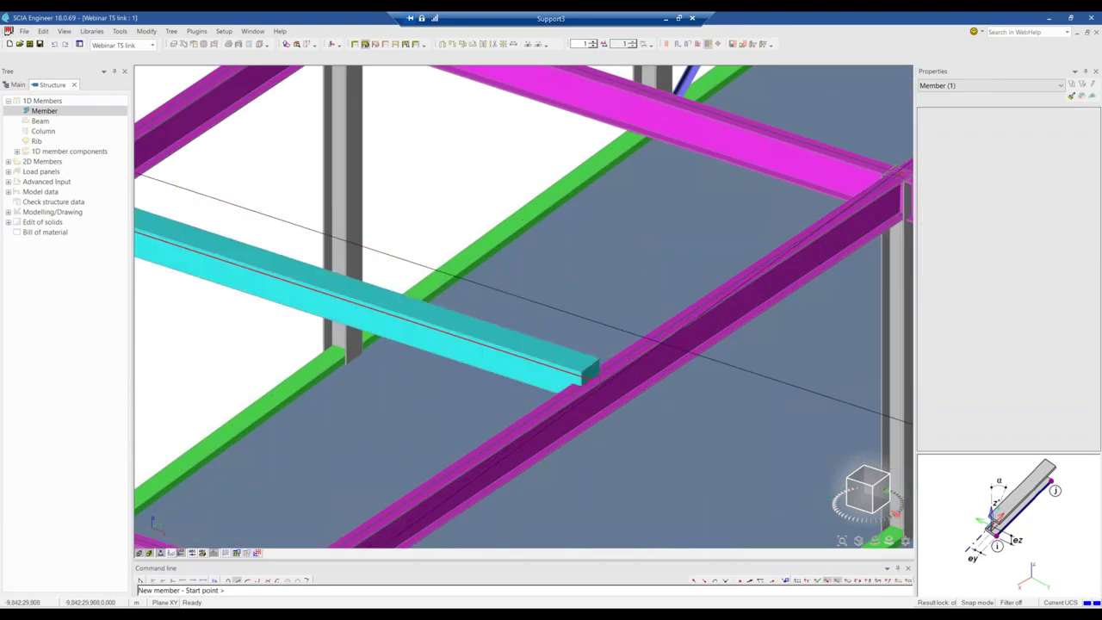
pyautogui.press('Escape')
# Assign cross-section CS10 - IPE80 to the new roof member and set its member system-line to Top.
pyautogui.click(1087, 153)
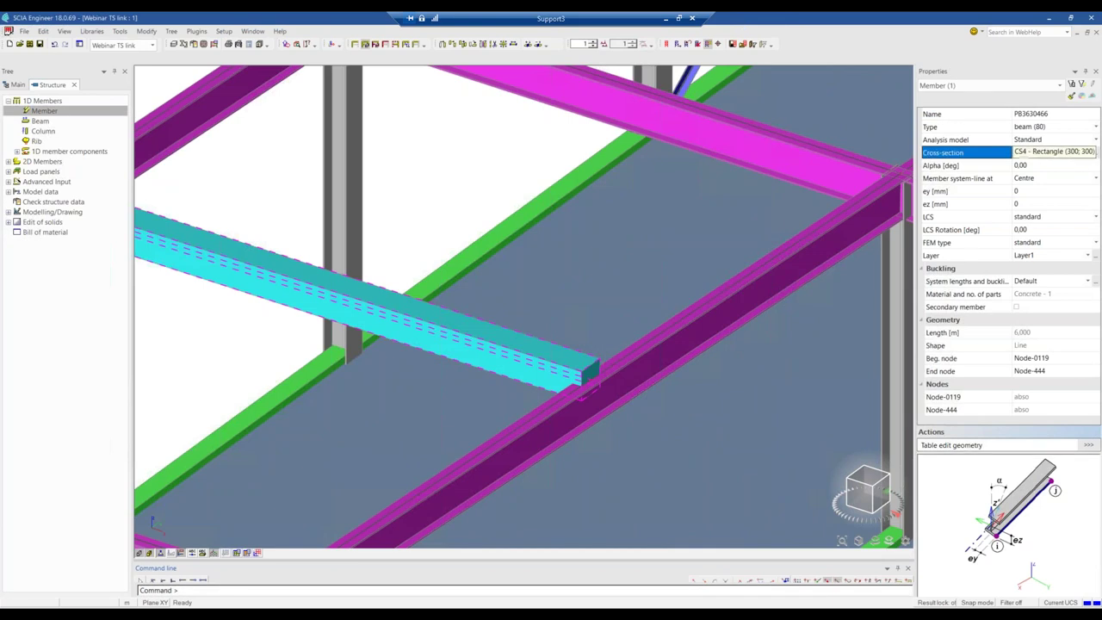
pyautogui.click(1087, 153)
pyautogui.click(1050, 237)
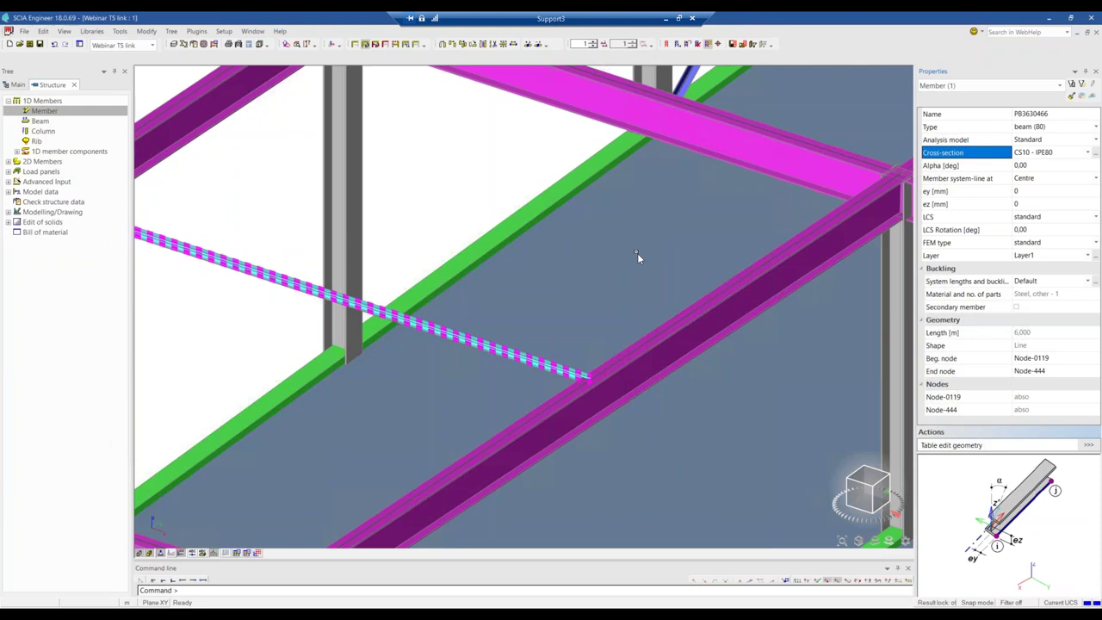
pyautogui.click(1030, 179)
pyautogui.click(1030, 180)
pyautogui.click(1030, 198)
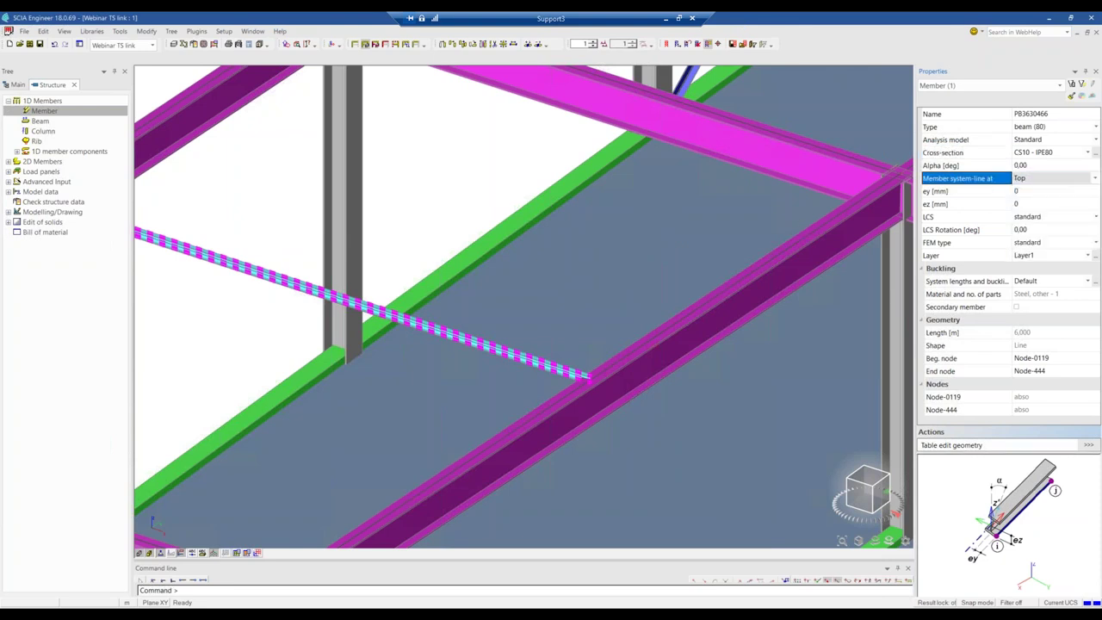
pyautogui.scroll(-3, 715, 279)
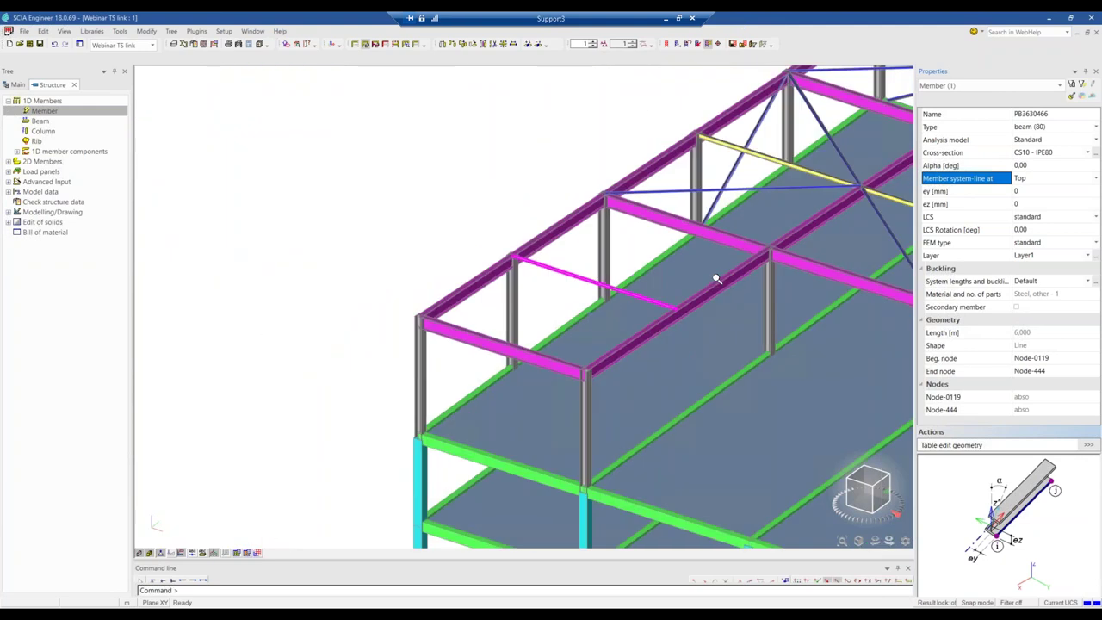
pyautogui.scroll(4, 499, 268)
pyautogui.press('Escape')
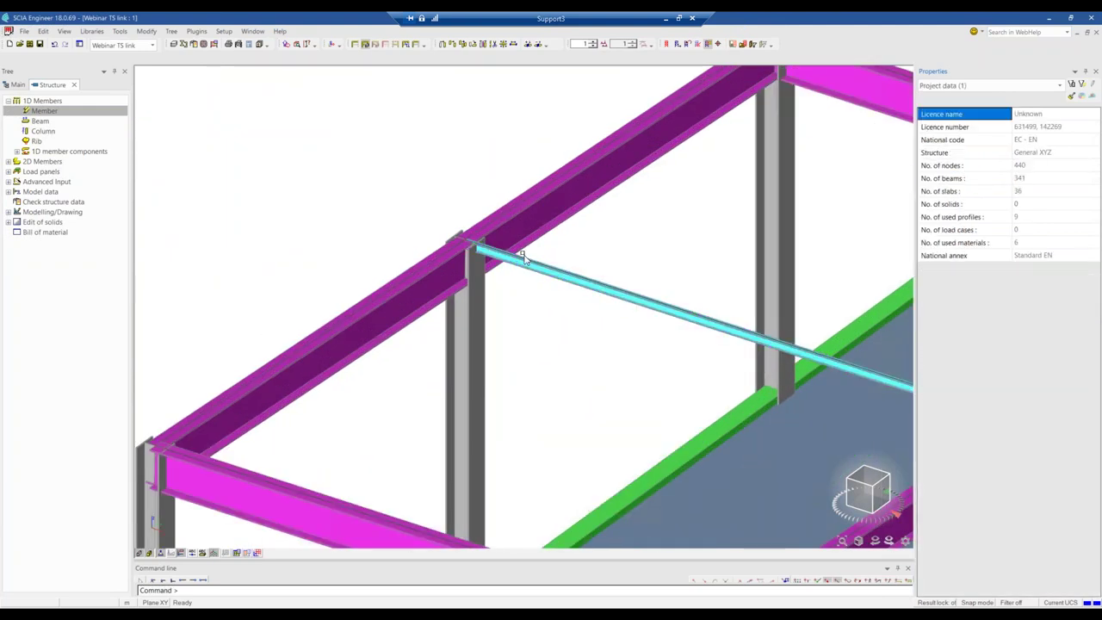
# Set up a new line support on 2D member edges with Fixed constraint, GCS system and relative positions 0 to 1.
pyautogui.scroll(-5, 425, 215)
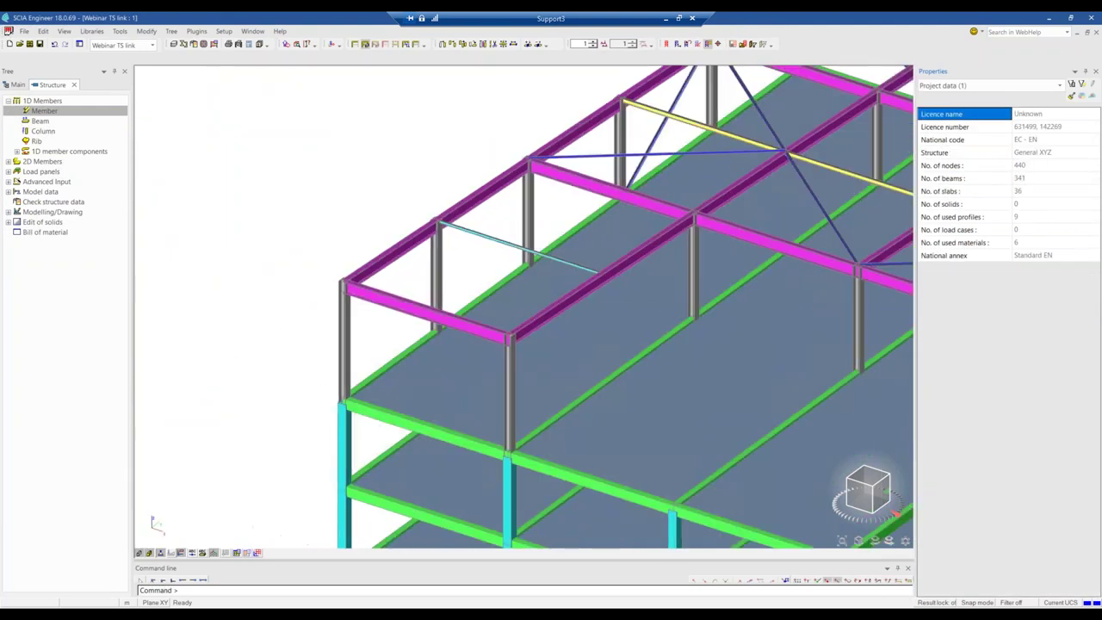
pyautogui.scroll(-2, 422, 212)
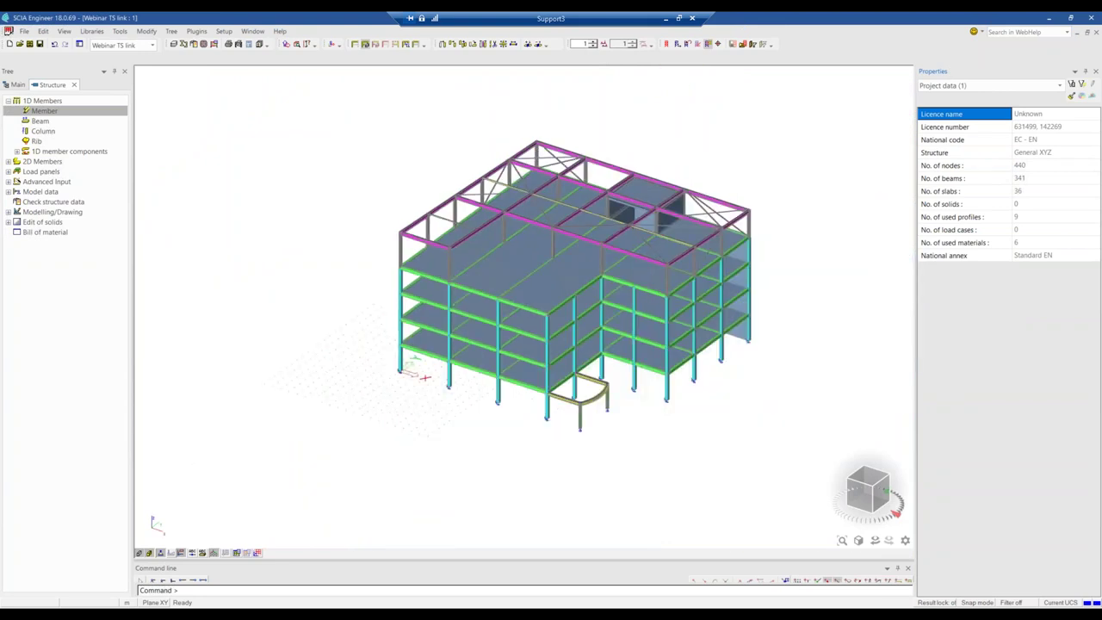
pyautogui.keyDown('ctrl'); pyautogui.moveTo(808, 270); pyautogui.dragTo(719, 285, button='right'); pyautogui.keyUp('ctrl')
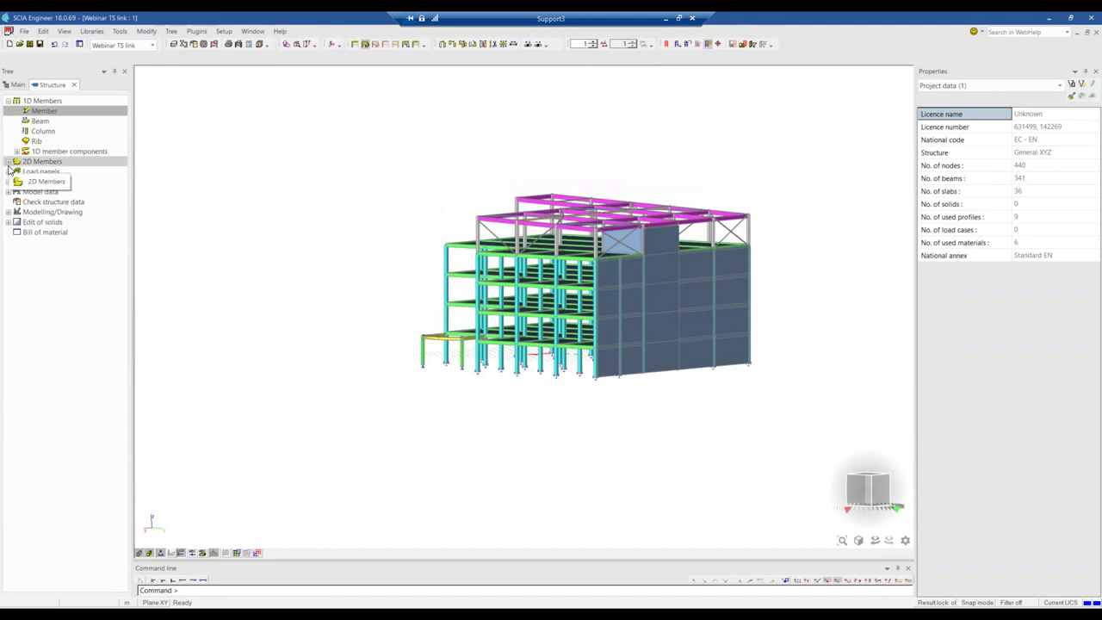
pyautogui.doubleClick(39, 161)
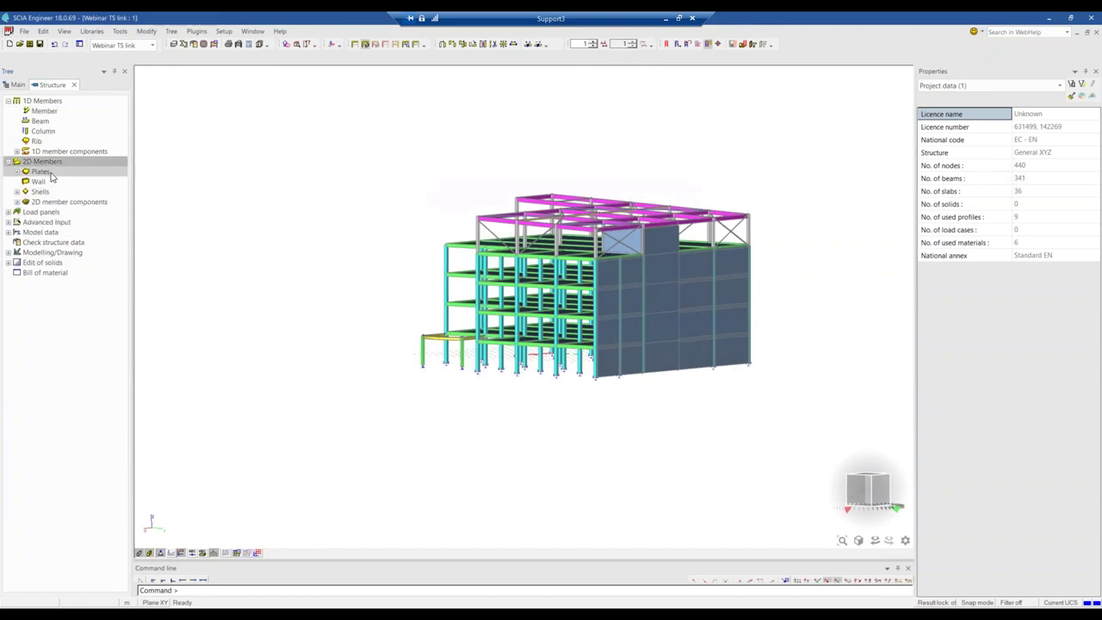
pyautogui.doubleClick(39, 172)
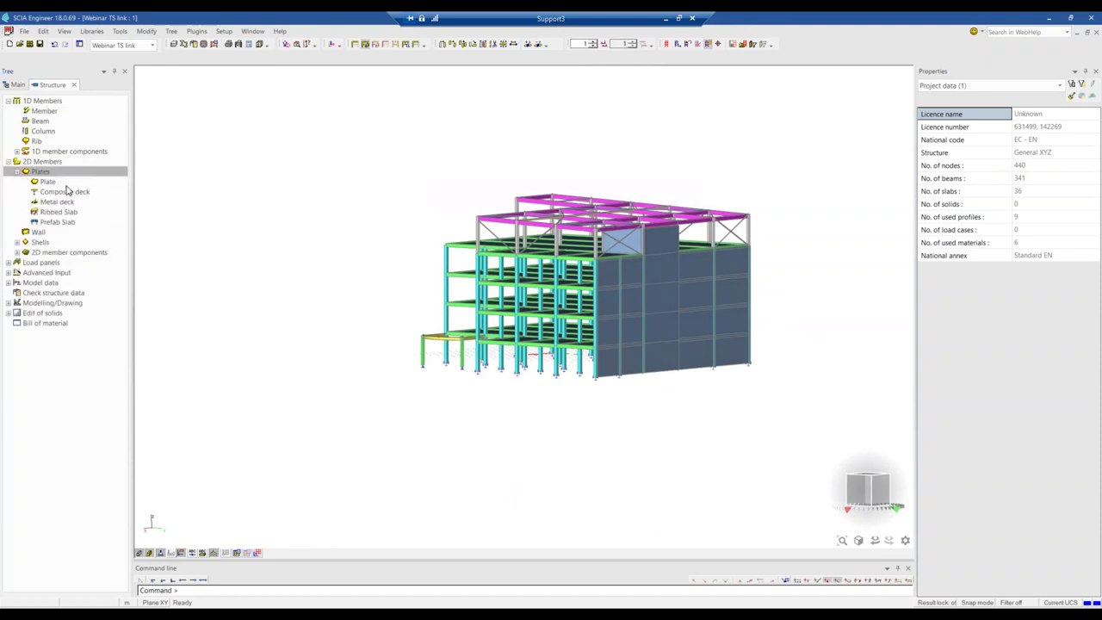
pyautogui.click(8, 283)
pyautogui.click(16, 292)
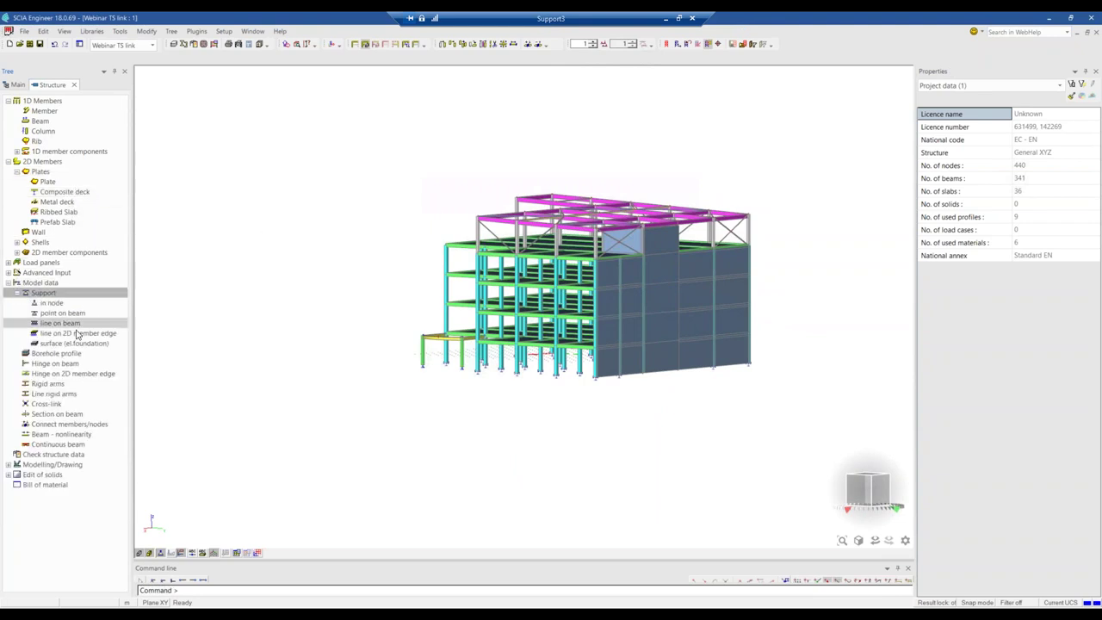
pyautogui.doubleClick(121, 334)
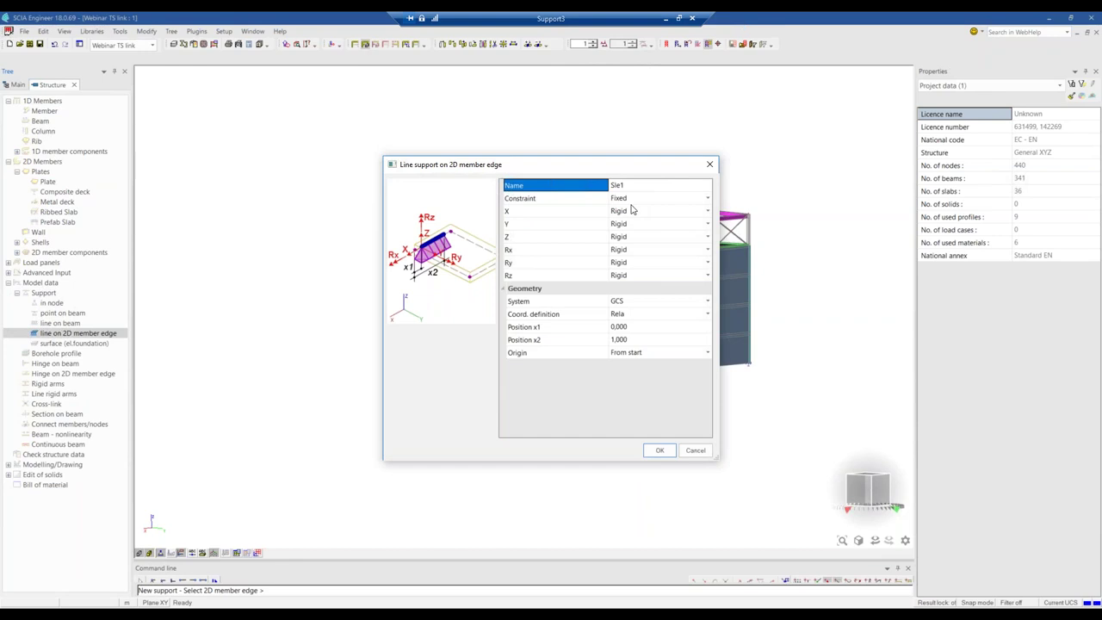
pyautogui.click(659, 450)
# Place the fixed line supports along the bottom edges of all ground-level walls, including the two inner cross walls.
pyautogui.scroll(5, 613, 379)
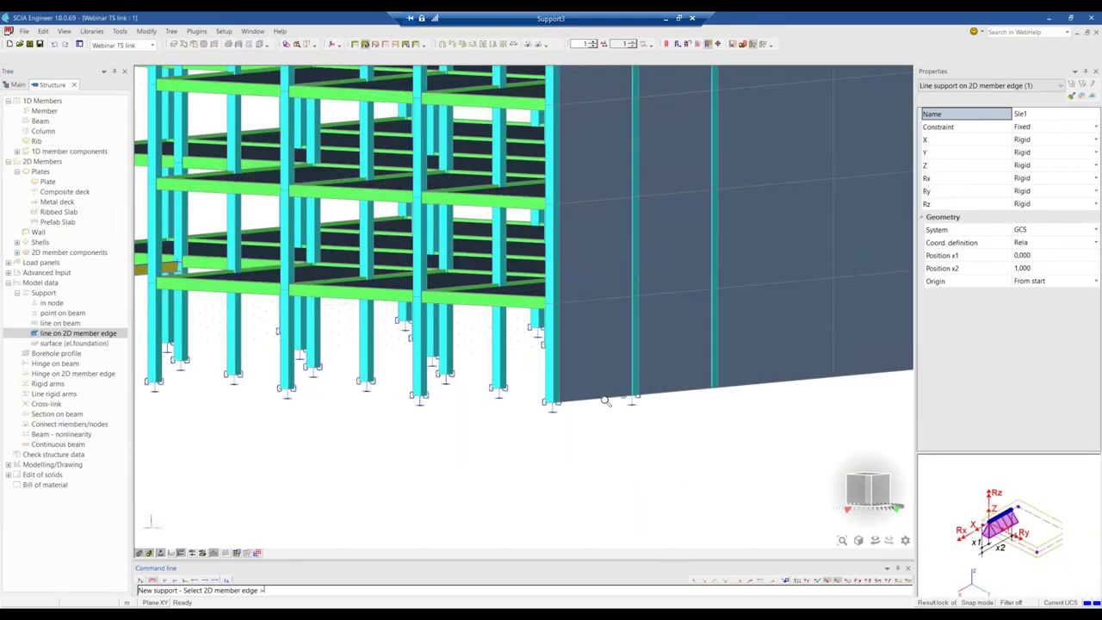
pyautogui.click(637, 397)
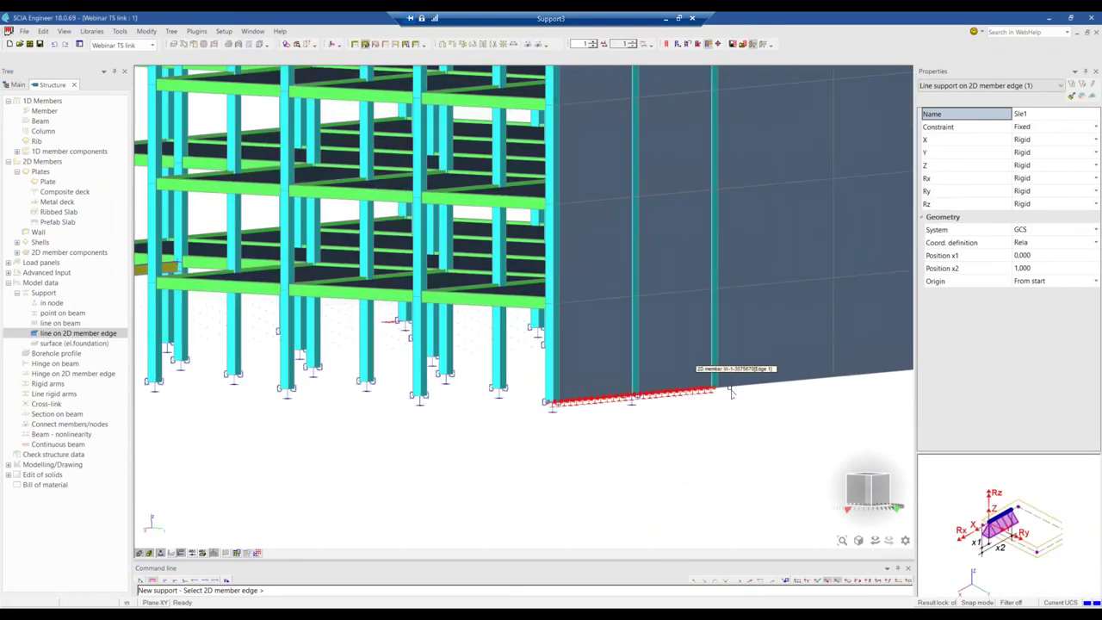
pyautogui.scroll(-3, 603, 380)
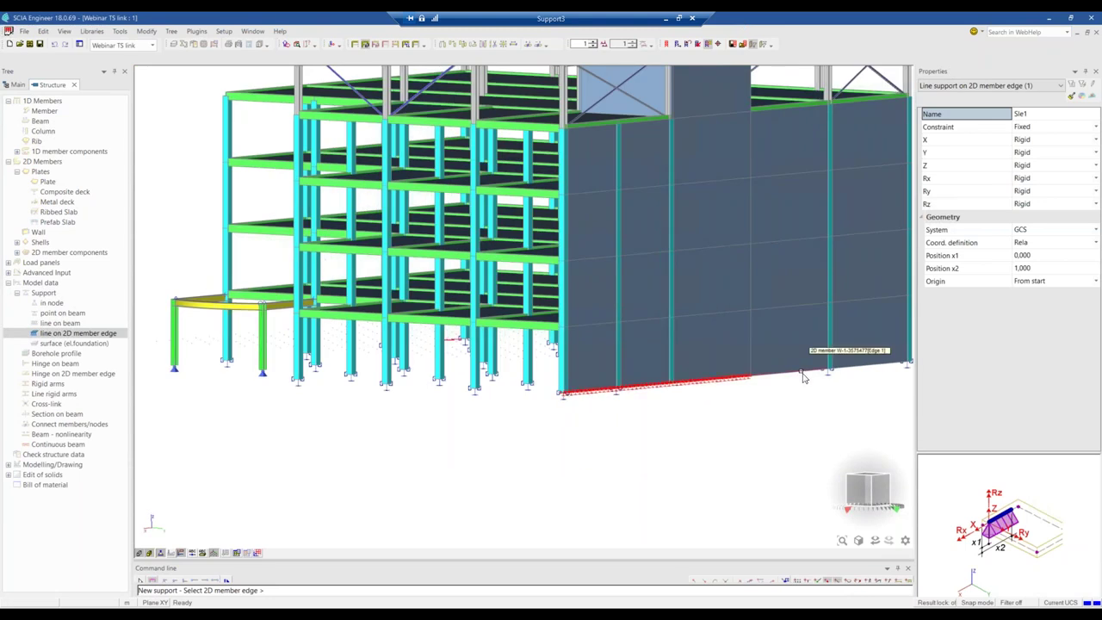
pyautogui.click(864, 367)
pyautogui.moveTo(725, 350)
pyautogui.keyDown('ctrl'); pyautogui.mouseDown(button='right')
pyautogui.moveTo(654, 353)
pyautogui.moveTo(712, 360)
pyautogui.mouseUp(button='right'); pyautogui.keyUp('ctrl')
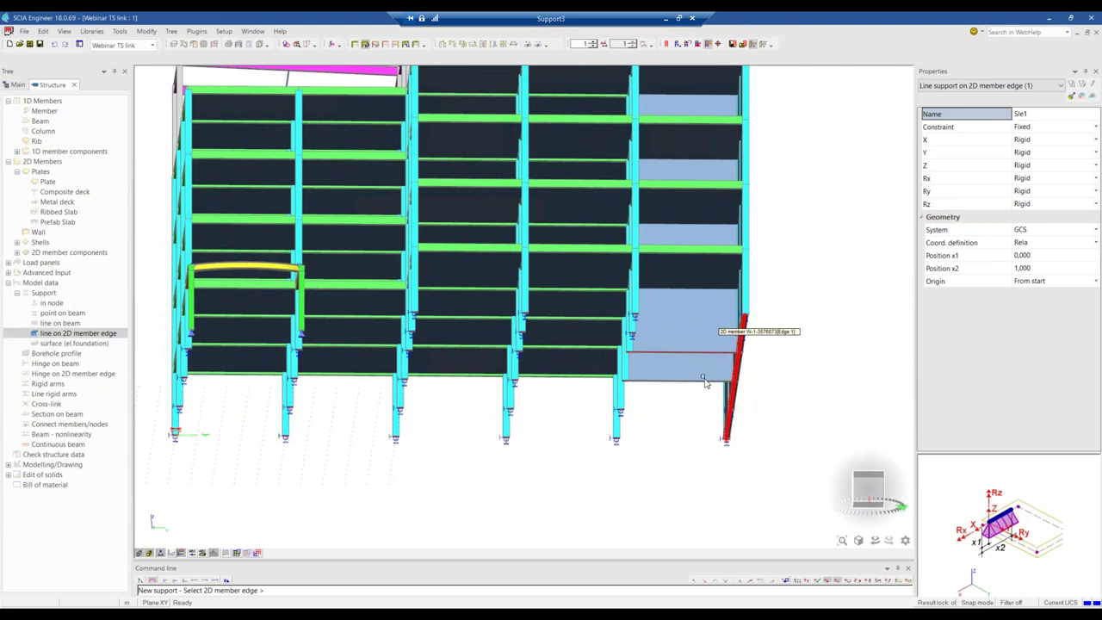
pyautogui.click(701, 380)
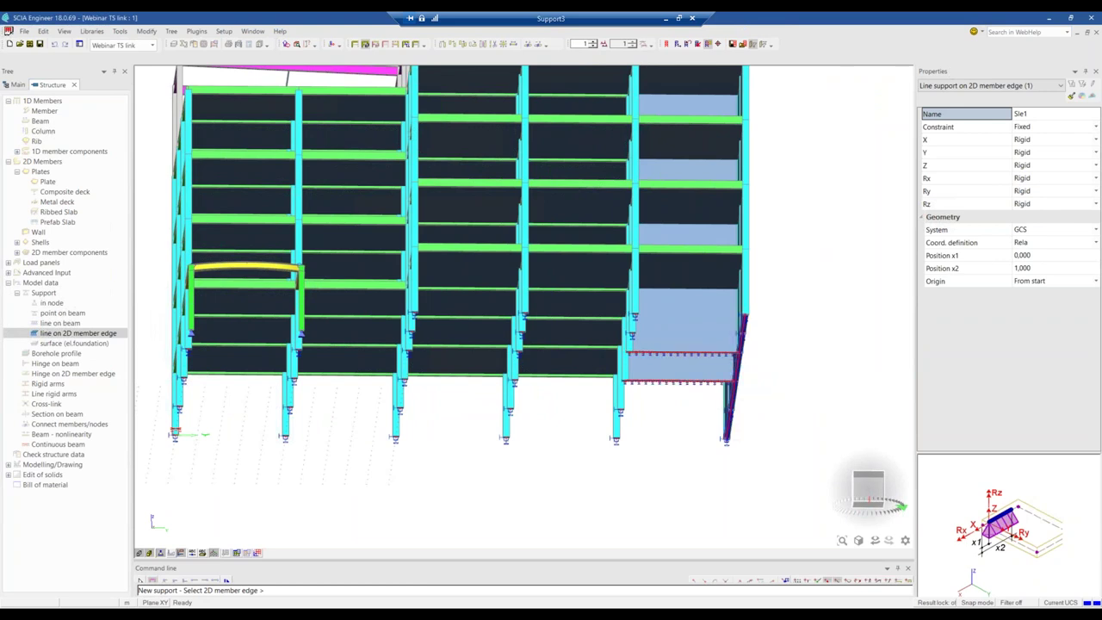
pyautogui.press('Escape')
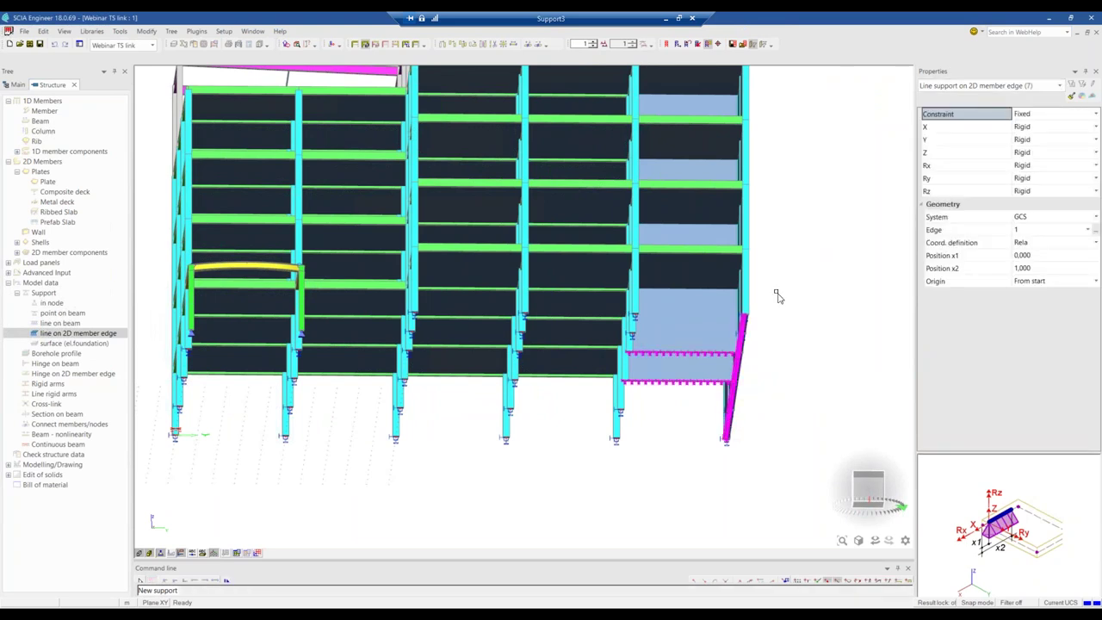
pyautogui.press('Escape')
# Show the model as wireframe without rendered surfaces at the roof-level wall bracing near the corner column.
pyautogui.keyDown('ctrl'); pyautogui.moveTo(777, 304); pyautogui.dragTo(793, 329, button='right'); pyautogui.keyUp('ctrl')
pyautogui.scroll(2, 787, 330)
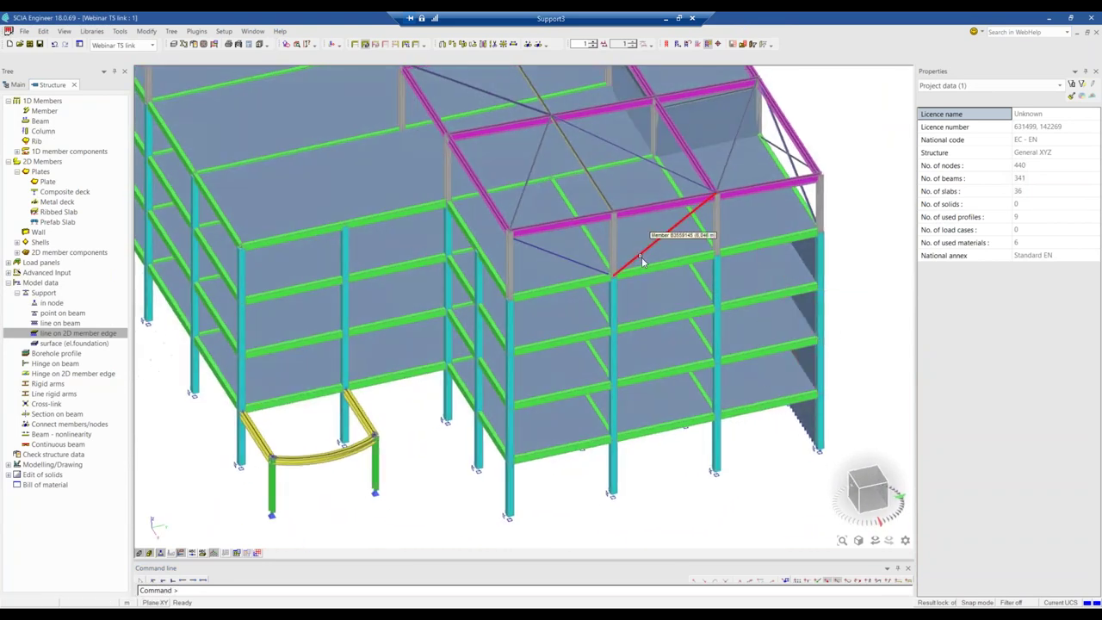
pyautogui.scroll(4, 555, 243)
pyautogui.scroll(-2, 551, 246)
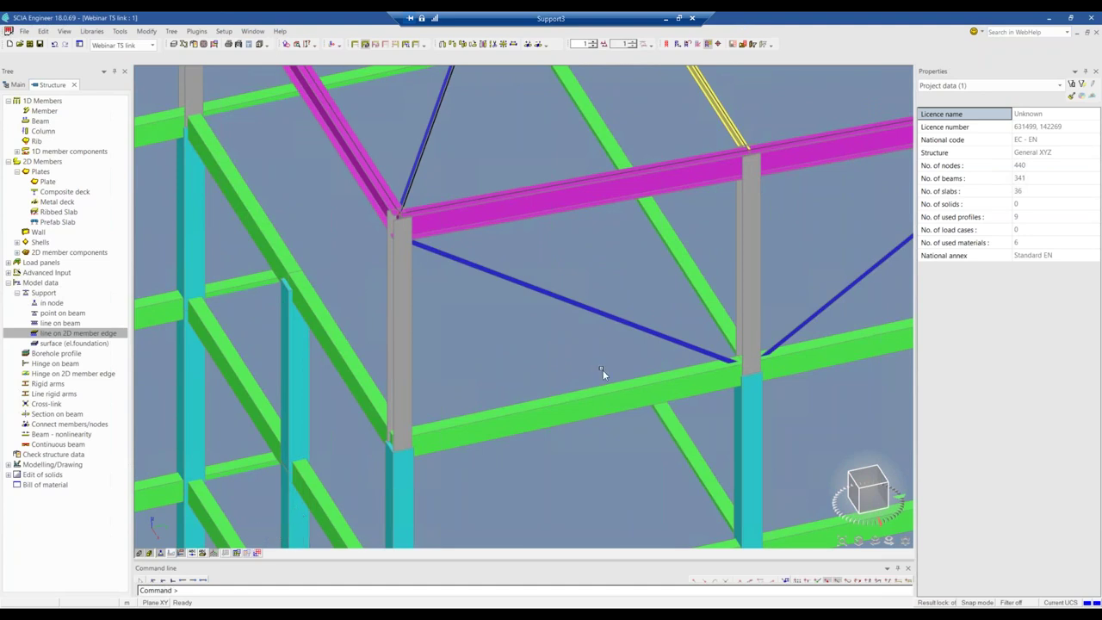
pyautogui.click(141, 555)
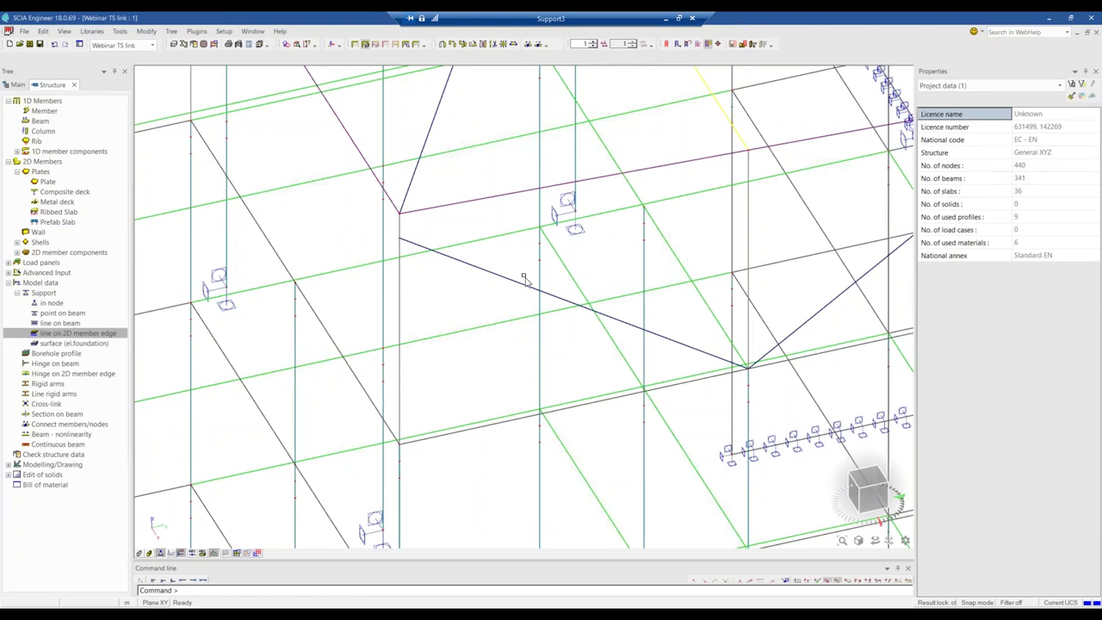
# Examine how the wall braces meet the column and roof beam nodes, comparing the corner column with the neighbouring bracing joint.
pyautogui.scroll(-2, 558, 247)
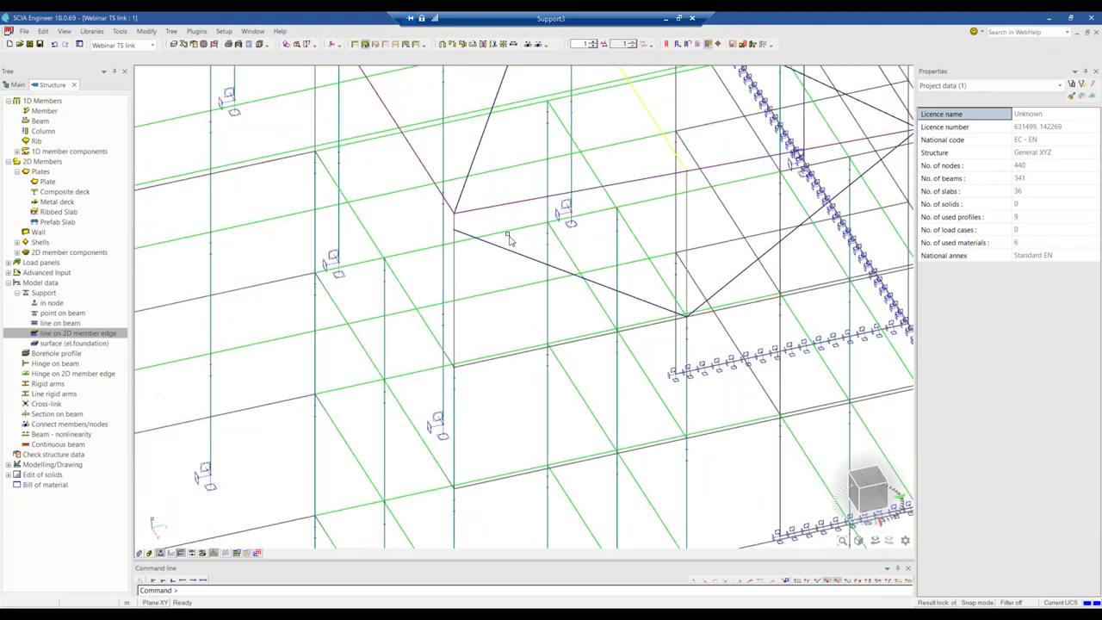
pyautogui.scroll(2, 497, 235)
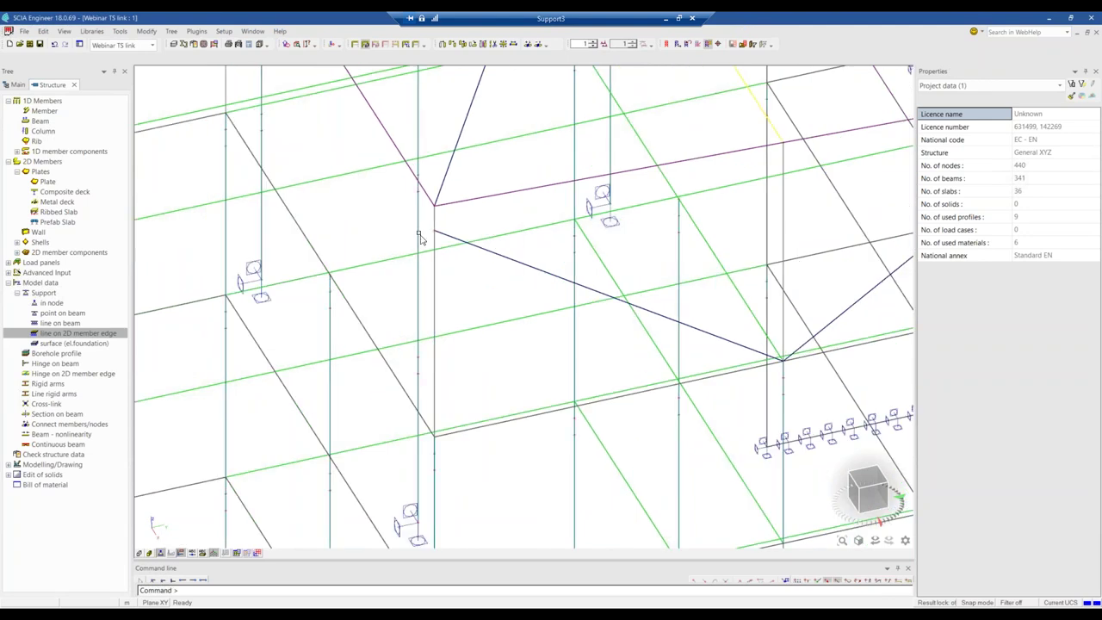
pyautogui.scroll(5, 433, 229)
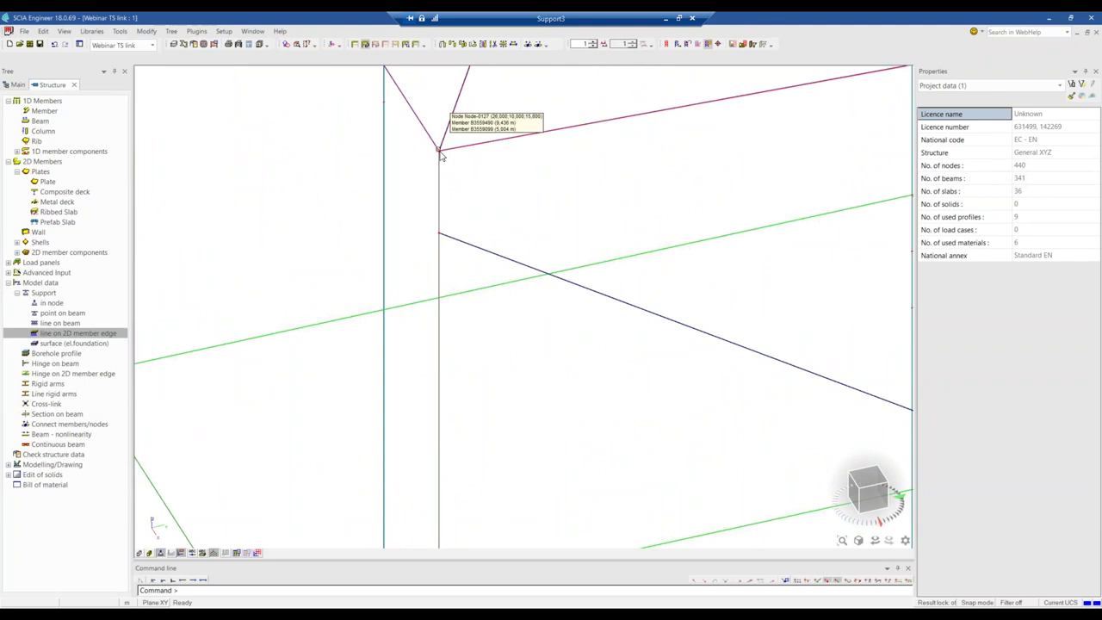
pyautogui.scroll(-5, 439, 161)
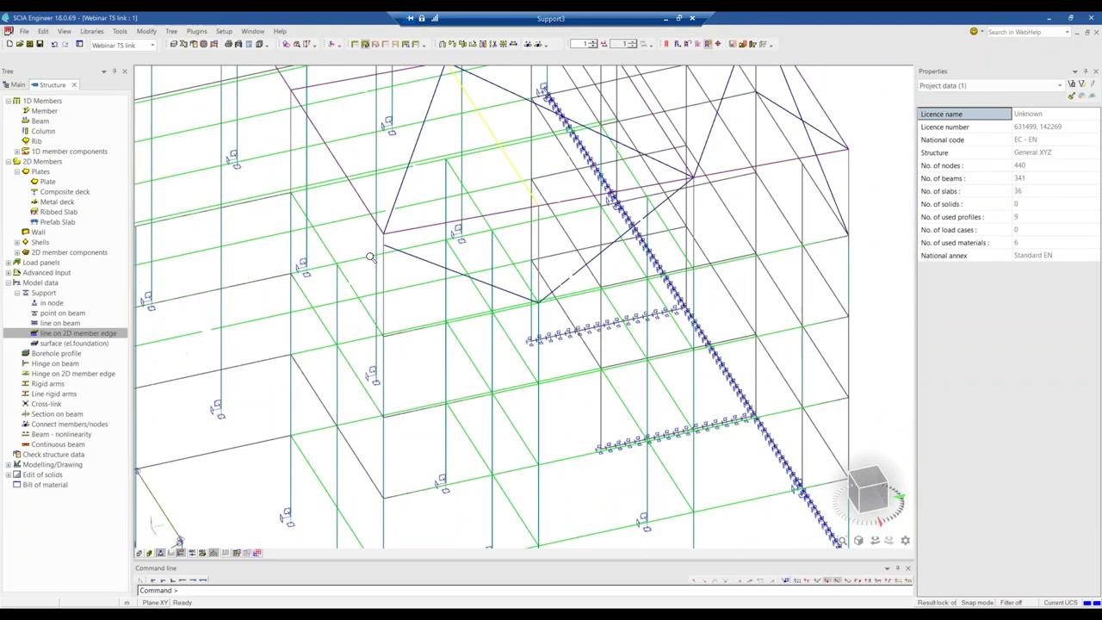
pyautogui.scroll(4, 699, 168)
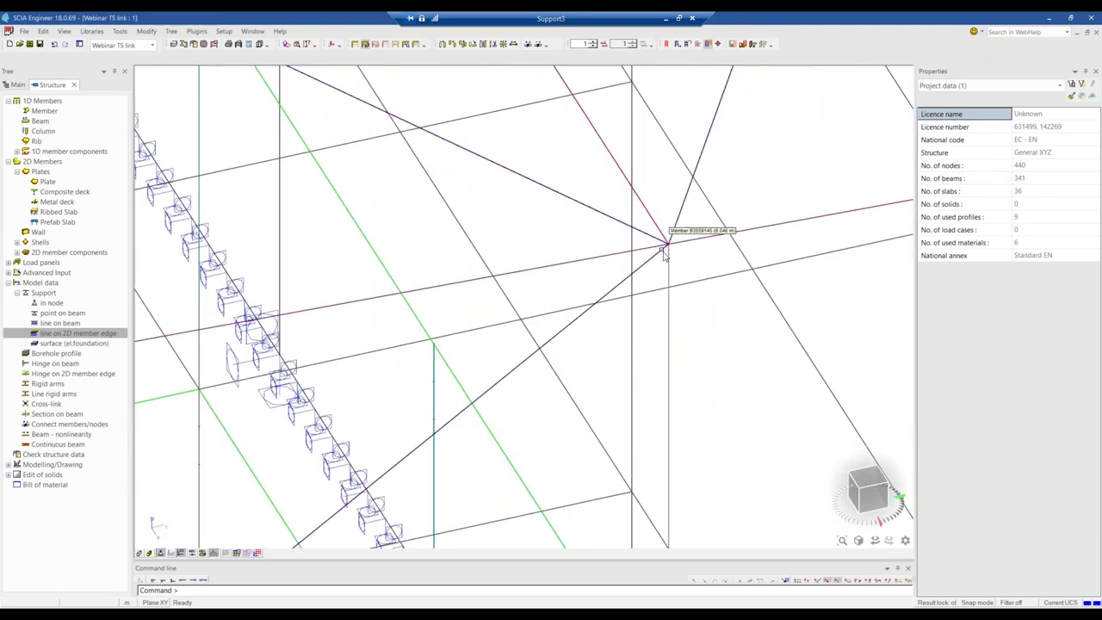
pyautogui.scroll(-8, 667, 247)
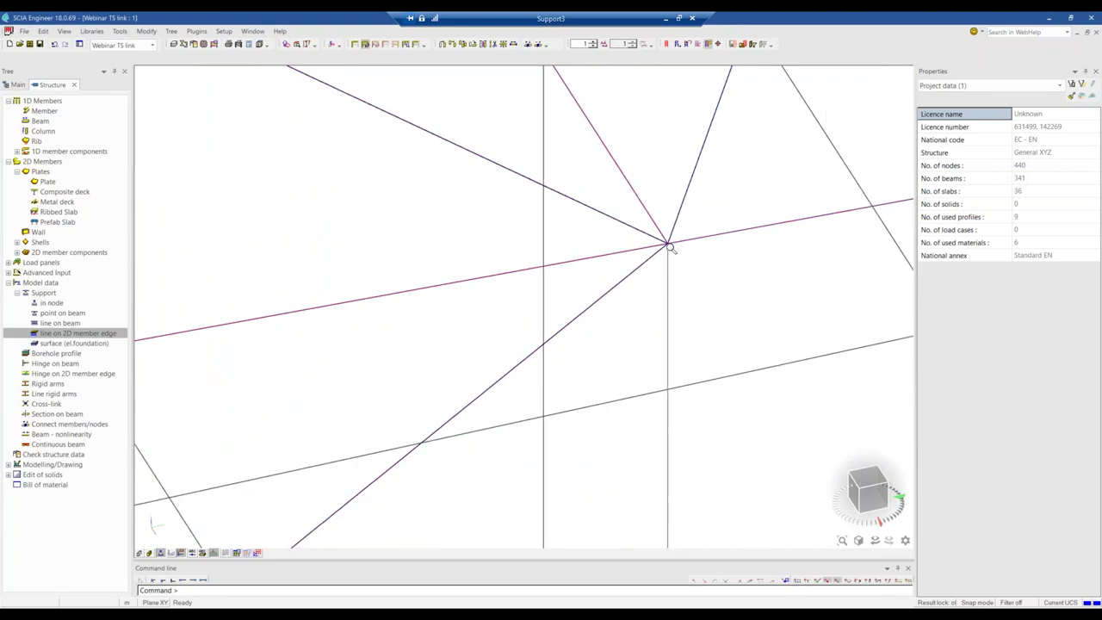
pyautogui.scroll(-4, 740, 273)
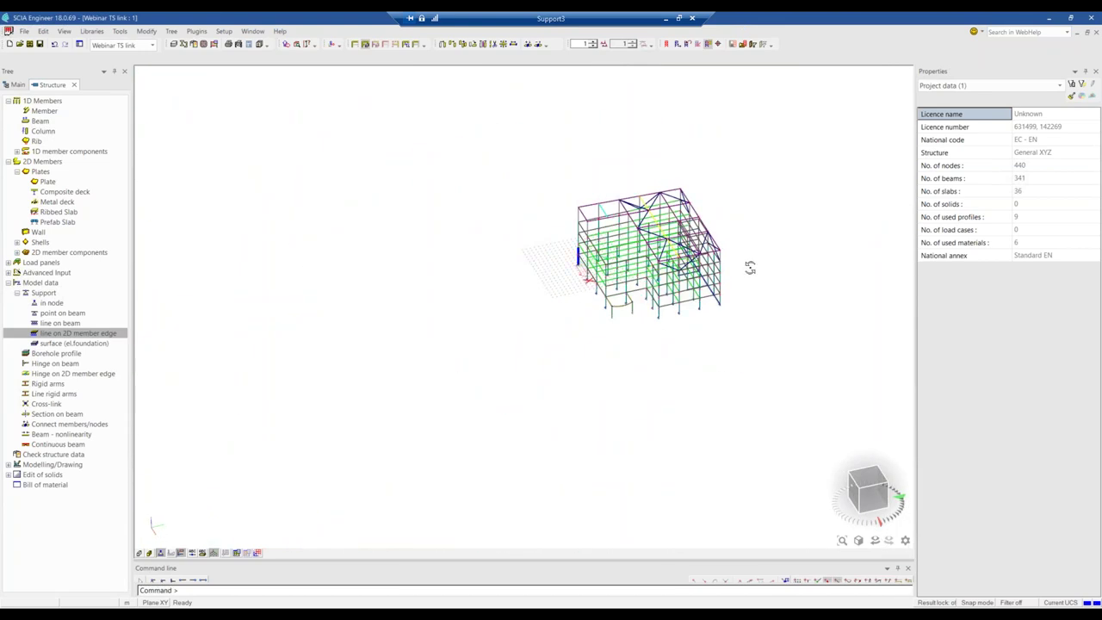
# Delete the hinges on the three beams of the entrance canopy, including the curved front beam.
pyautogui.keyDown('ctrl'); pyautogui.moveTo(749, 268); pyautogui.dragTo(754, 273, button='right'); pyautogui.keyUp('ctrl')
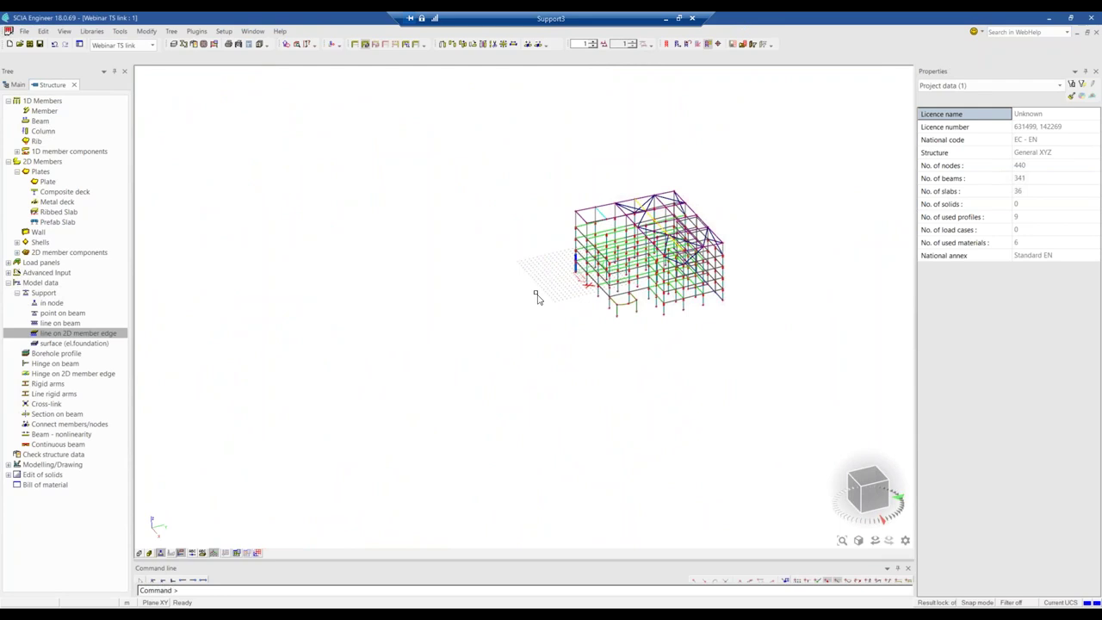
pyautogui.scroll(10, 602, 289)
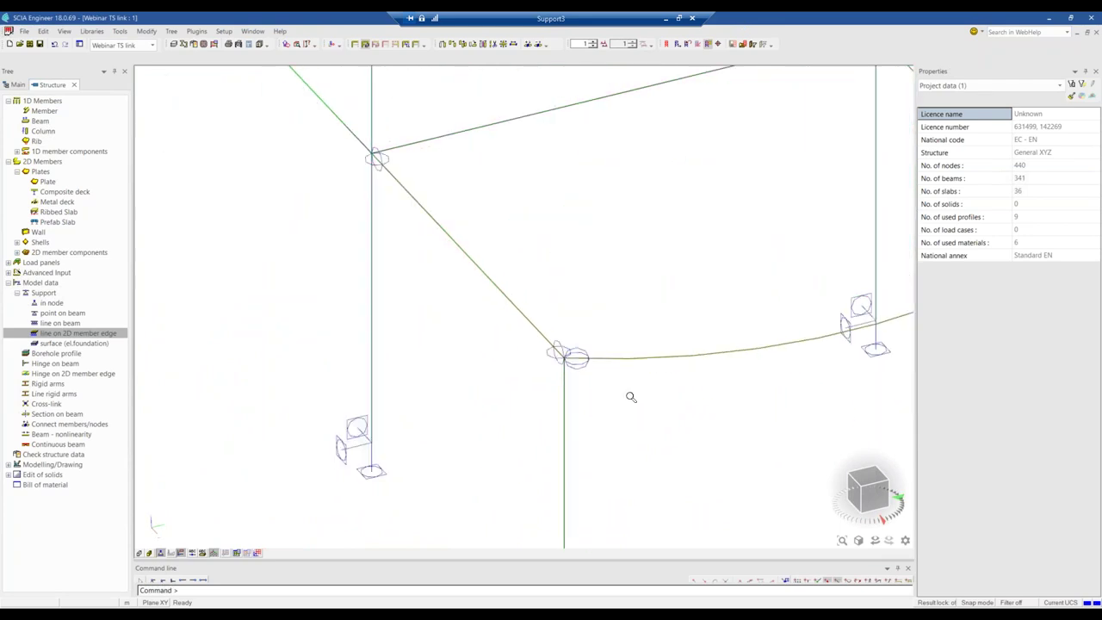
pyautogui.click(576, 356)
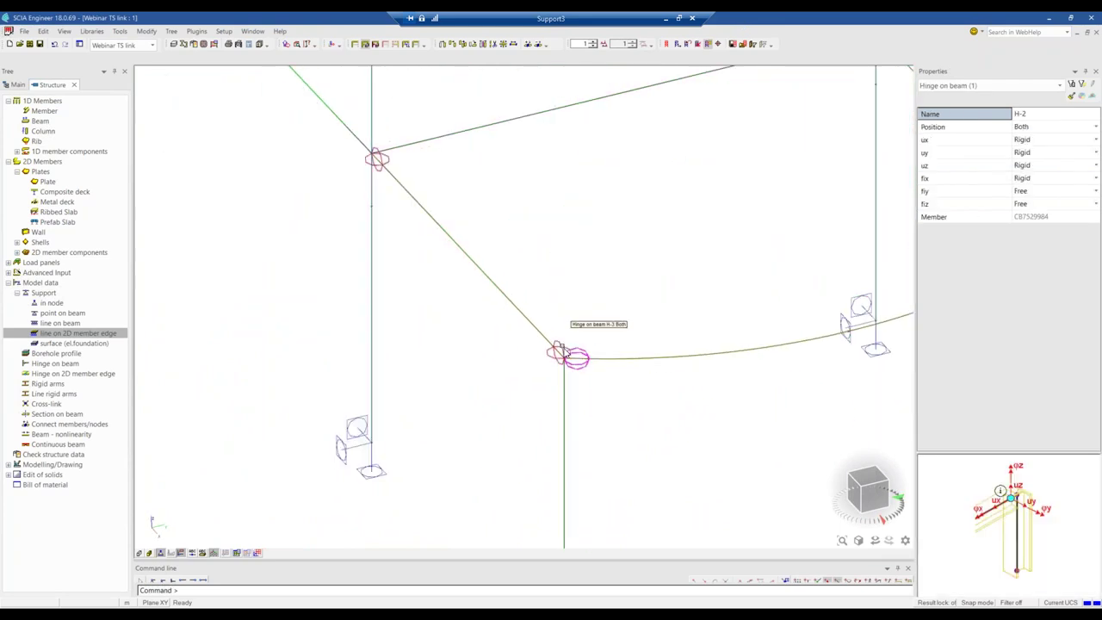
pyautogui.click(558, 346)
pyautogui.scroll(-4, 443, 393)
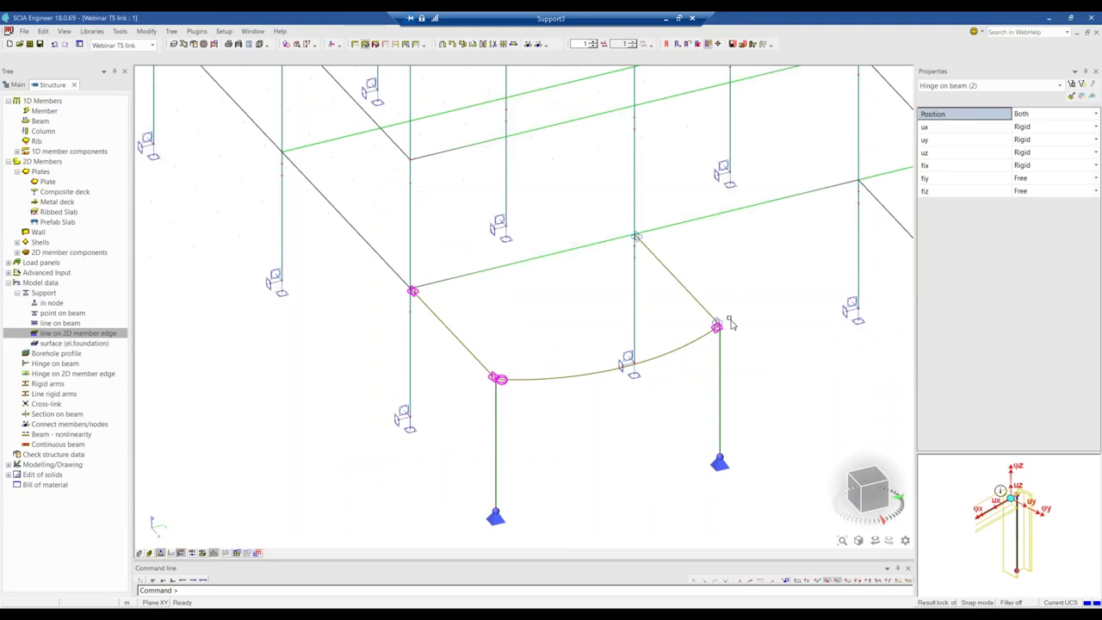
pyautogui.scroll(5, 684, 331)
pyautogui.click(680, 334)
pyautogui.scroll(-3, 680, 334)
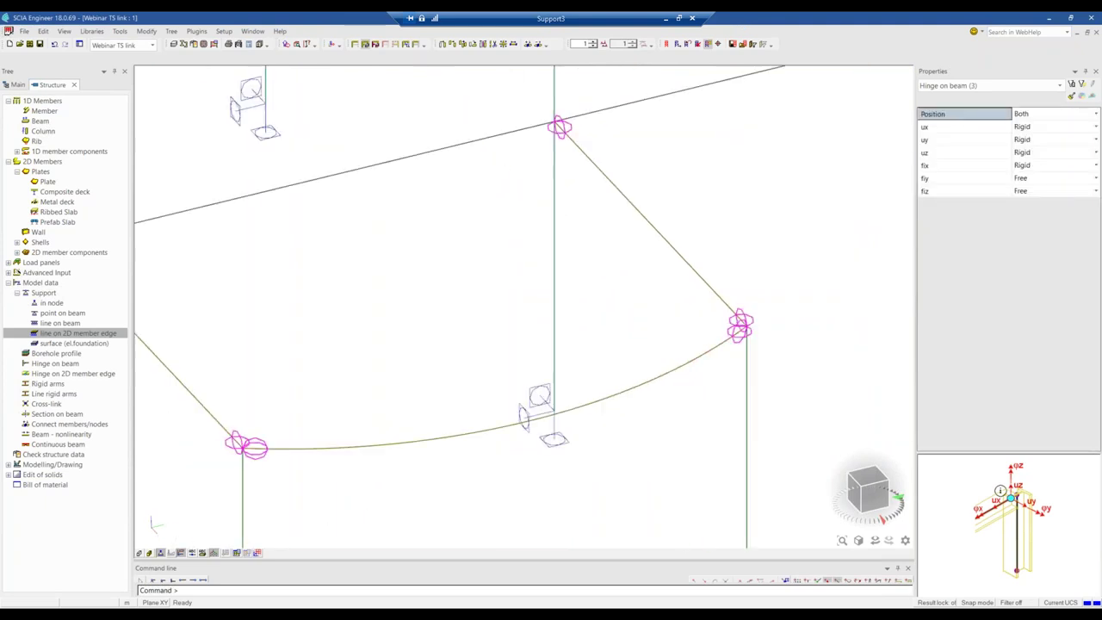
pyautogui.scroll(-2, 766, 341)
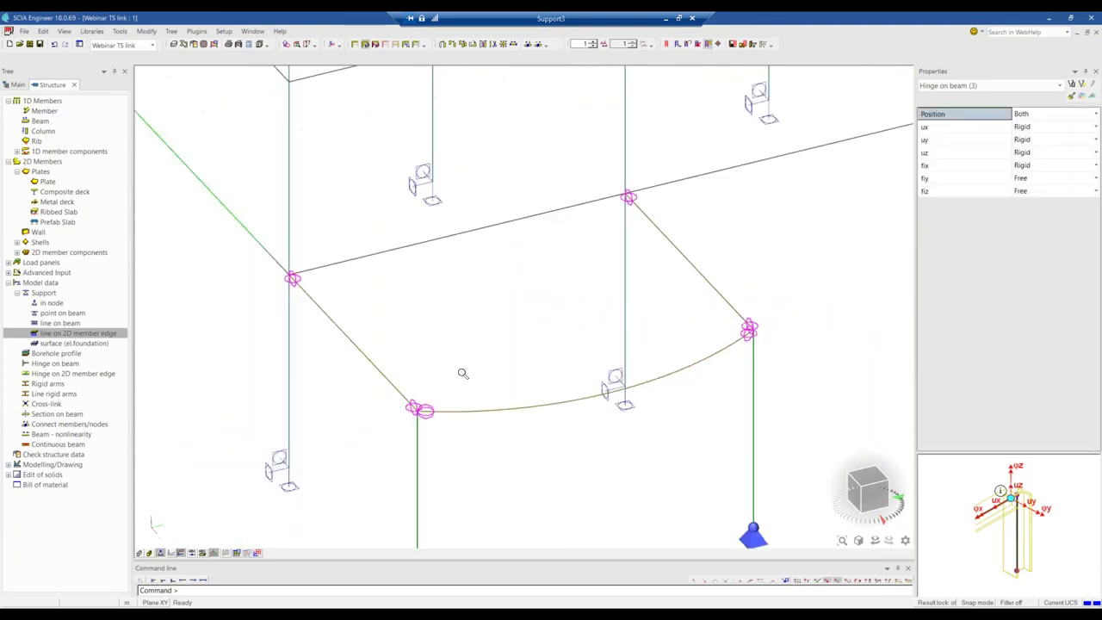
pyautogui.press('Escape')
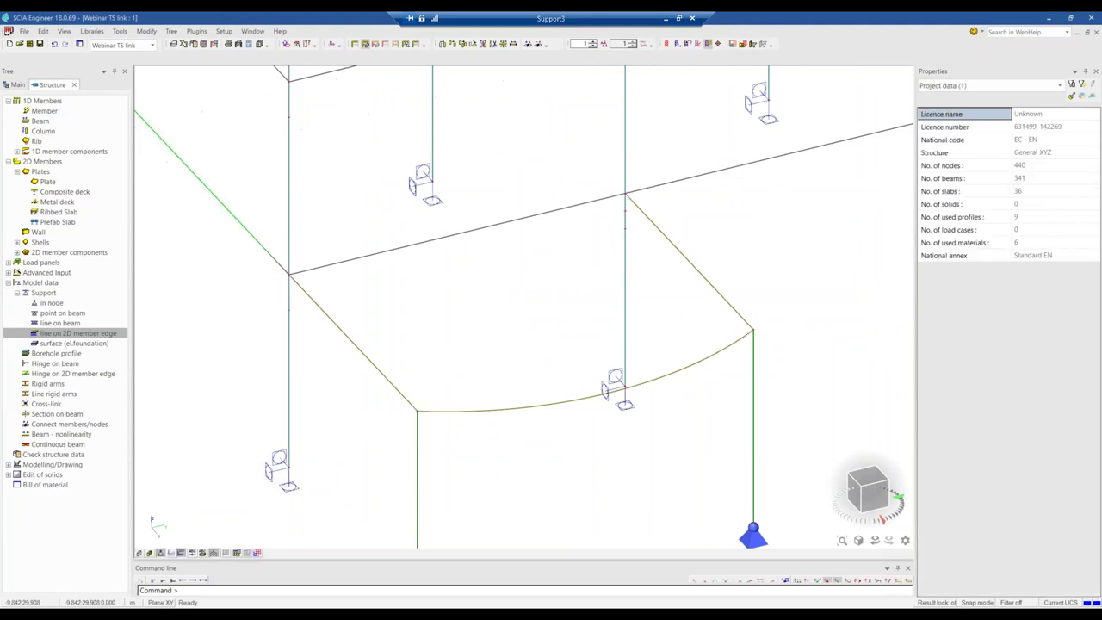
# Connect all entities of the structure, with the structure data check for duplicate nodes and invalid entities enabled.
pyautogui.scroll(-4, 480, 345)
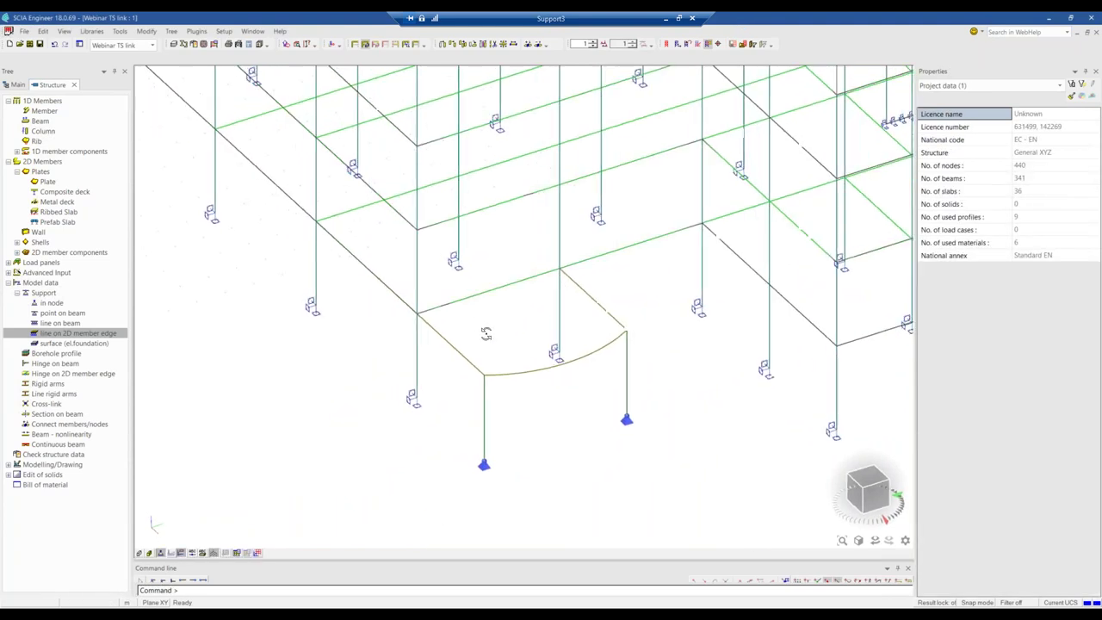
pyautogui.click(528, 44)
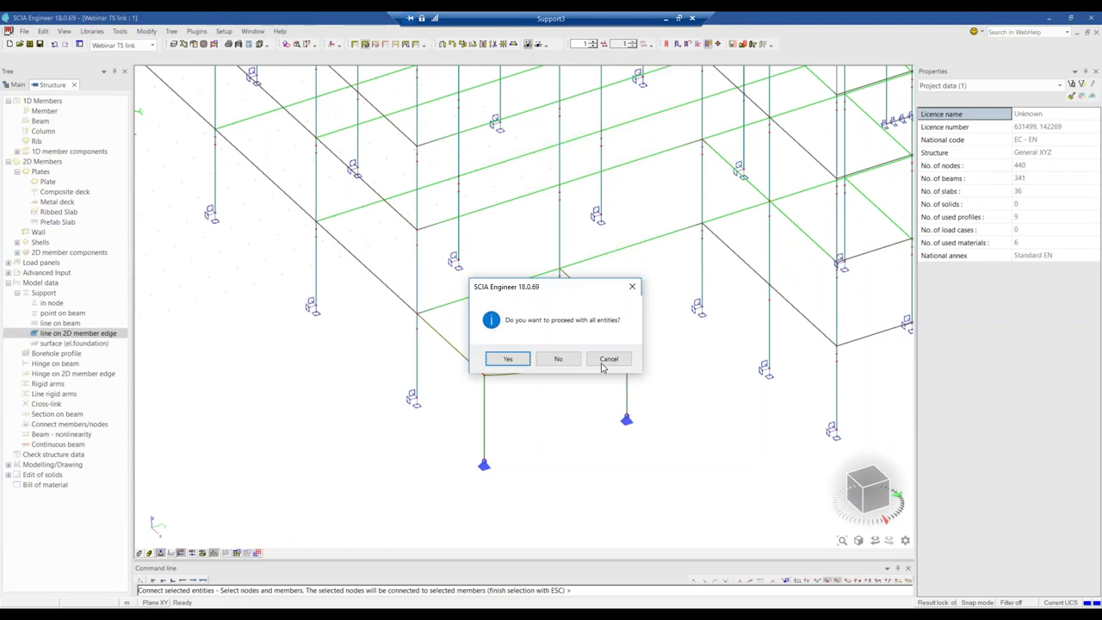
pyautogui.click(510, 359)
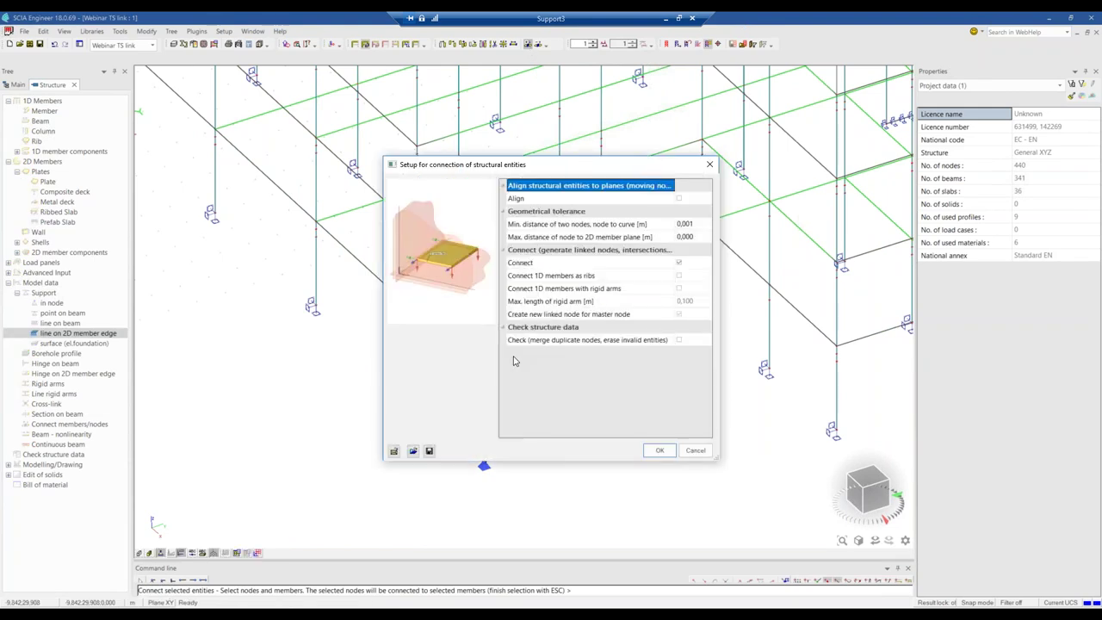
pyautogui.click(678, 341)
pyautogui.click(660, 451)
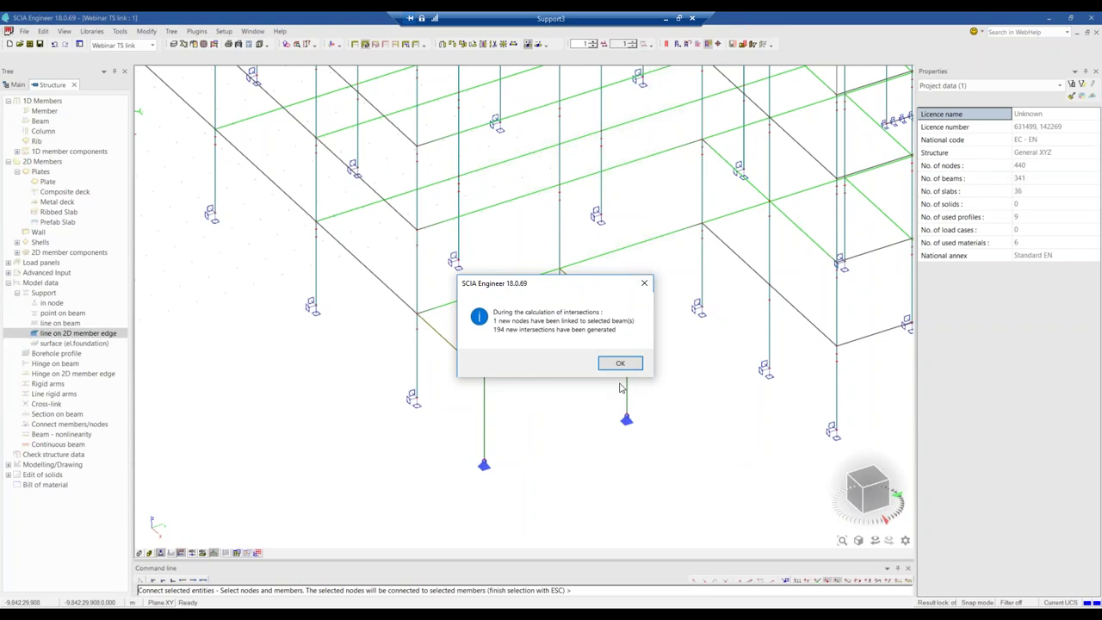
pyautogui.click(618, 363)
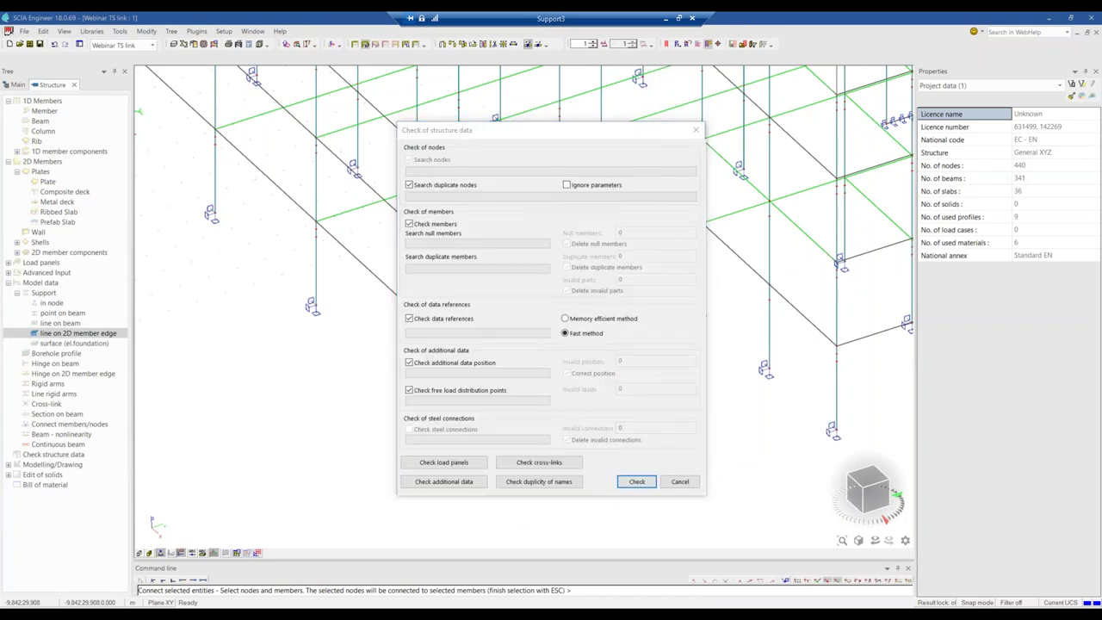
# Run the structure data check on nodes, members, data references and additional data, and finish the connection command.
pyautogui.press('Return')
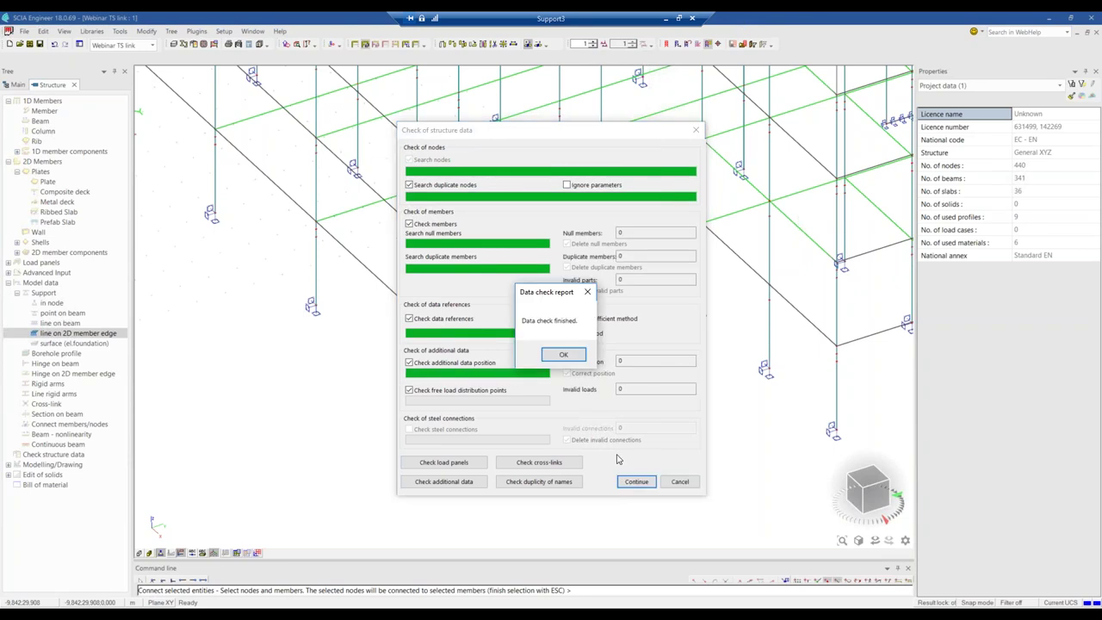
pyautogui.click(562, 352)
pyautogui.press('Escape')
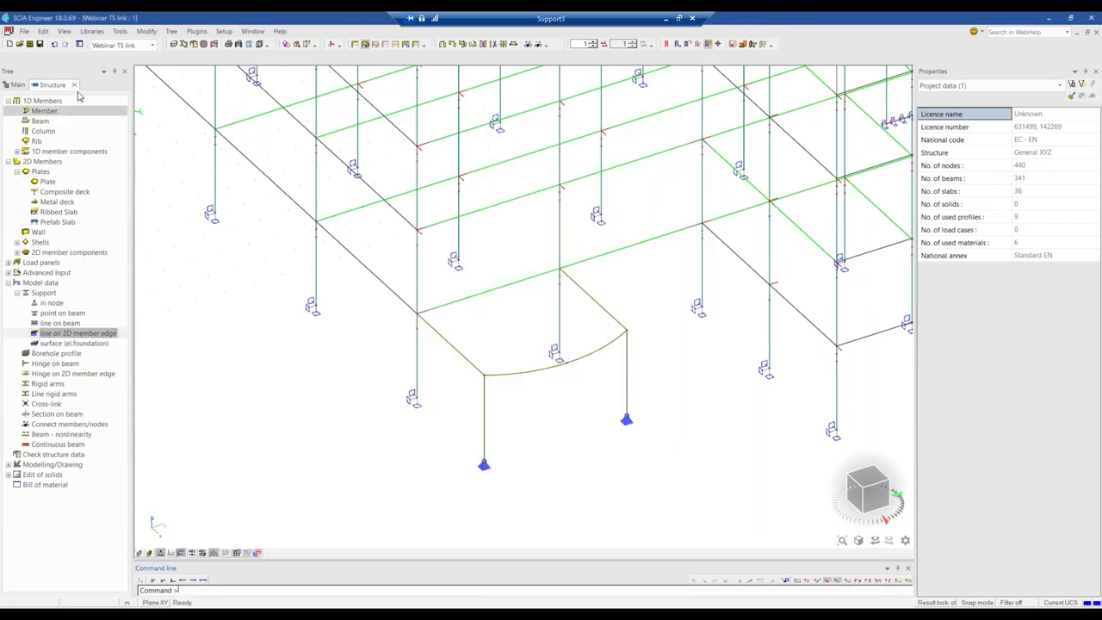
# Create the permanent load case LC1 with load type Self weight in direction -Z.
pyautogui.click(74, 84)
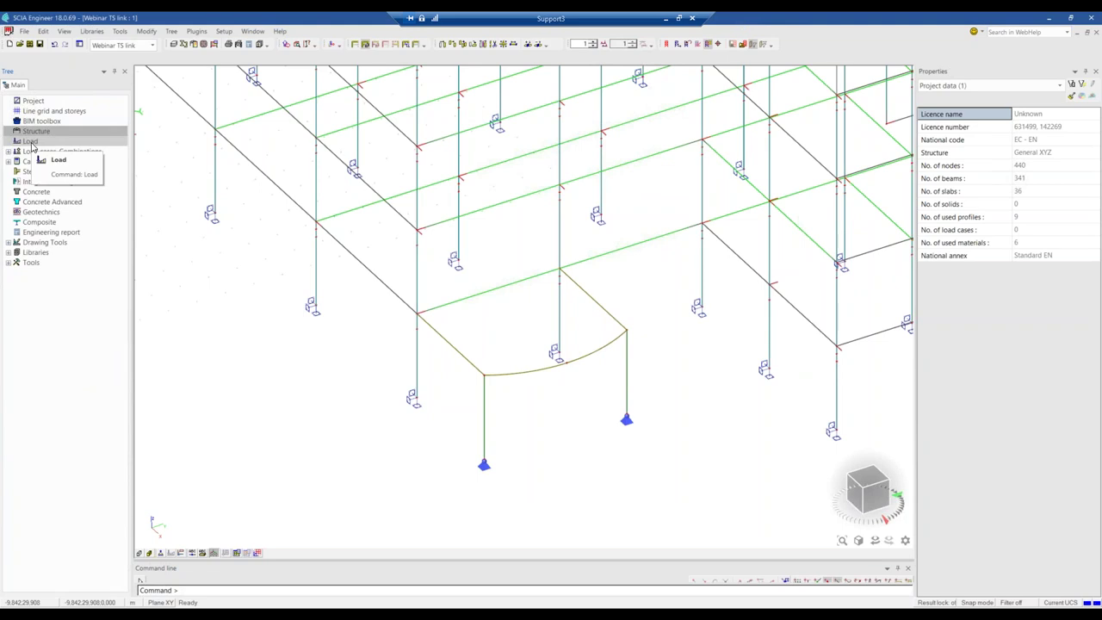
pyautogui.click(31, 143)
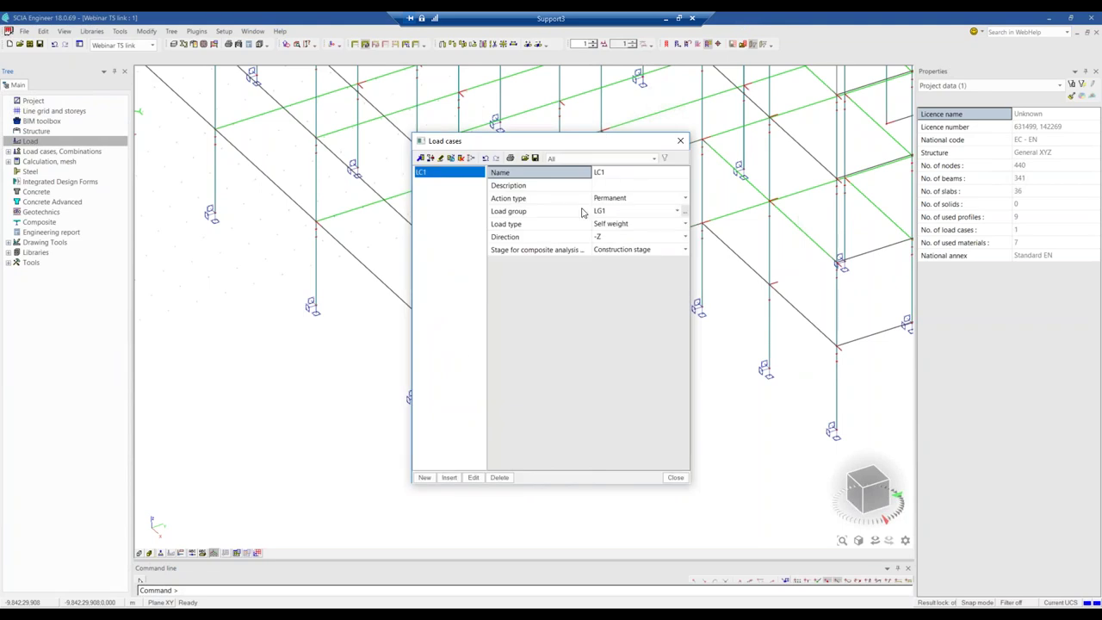
pyautogui.click(680, 140)
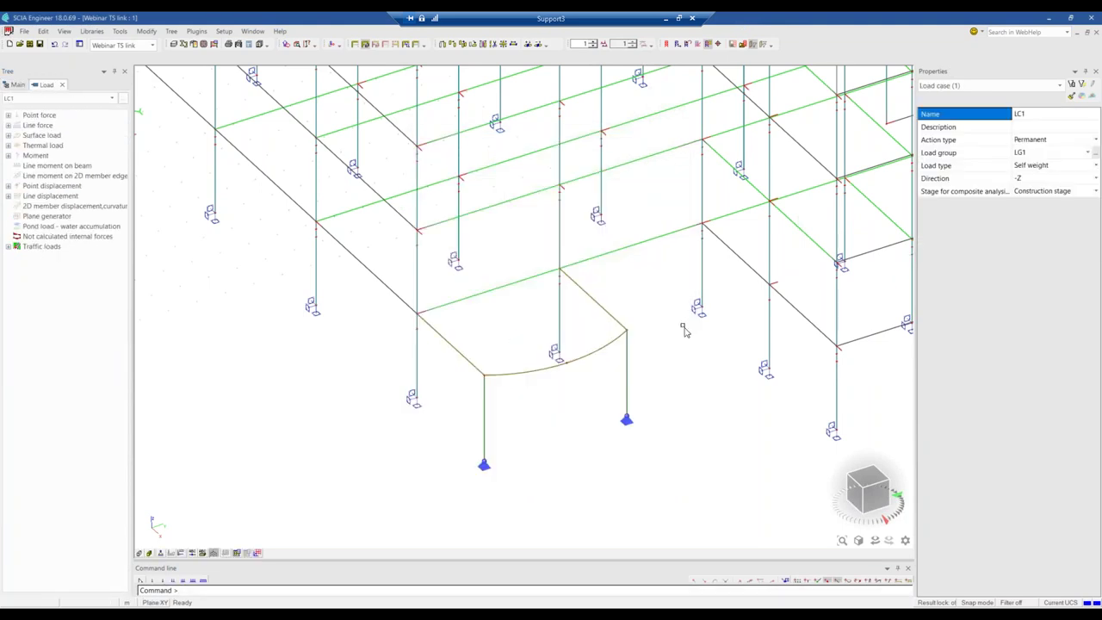
# Set the average size of 2D mesh elements to 0,5 m and run the linear calculation.
pyautogui.scroll(-2, 640, 349)
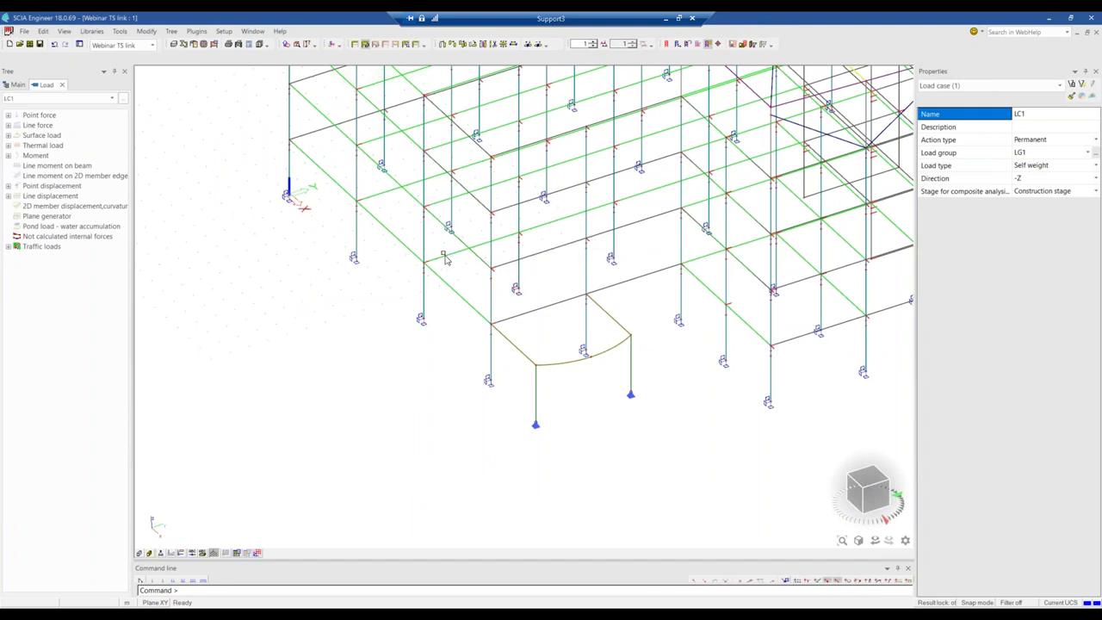
pyautogui.scroll(3, 435, 265)
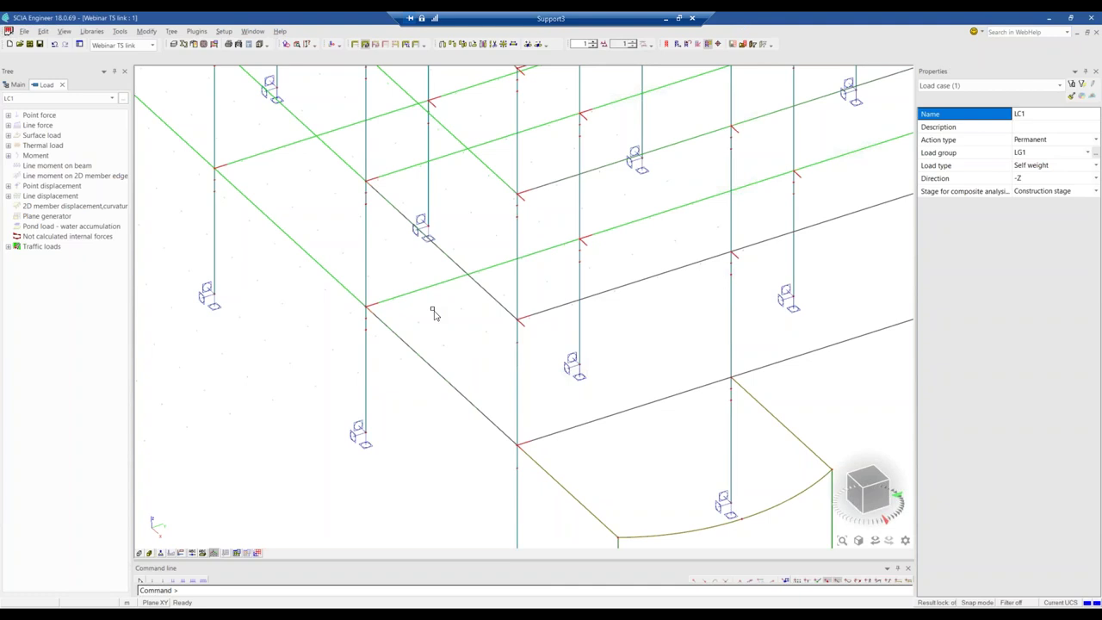
pyautogui.scroll(-3, 407, 329)
pyautogui.keyDown('ctrl'); pyautogui.moveTo(420, 335); pyautogui.dragTo(425, 337, button='right'); pyautogui.keyUp('ctrl')
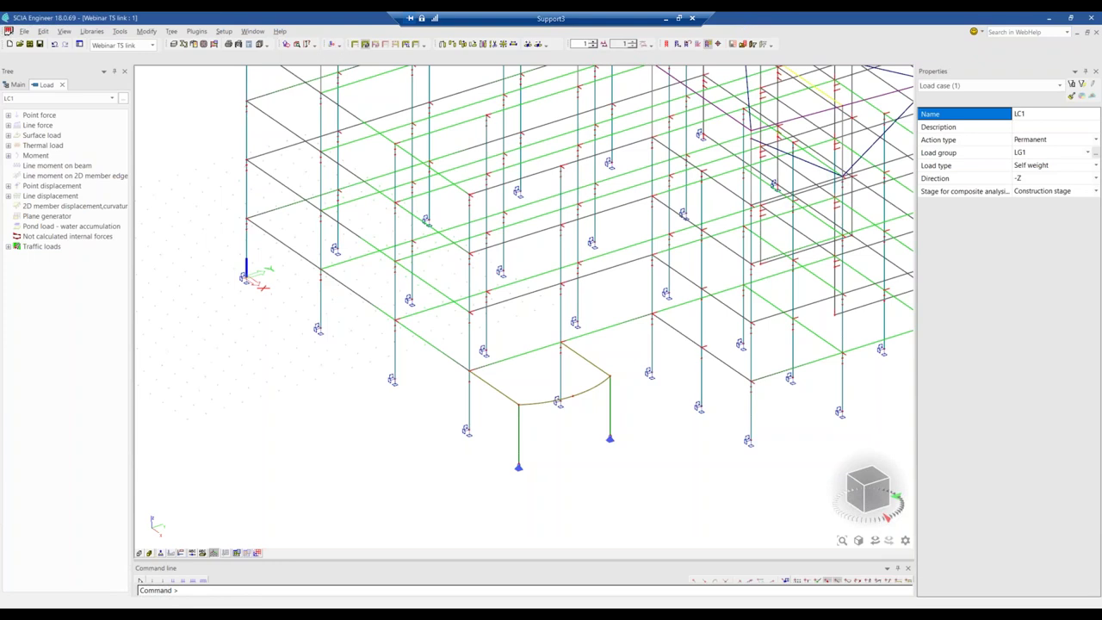
pyautogui.click(215, 45)
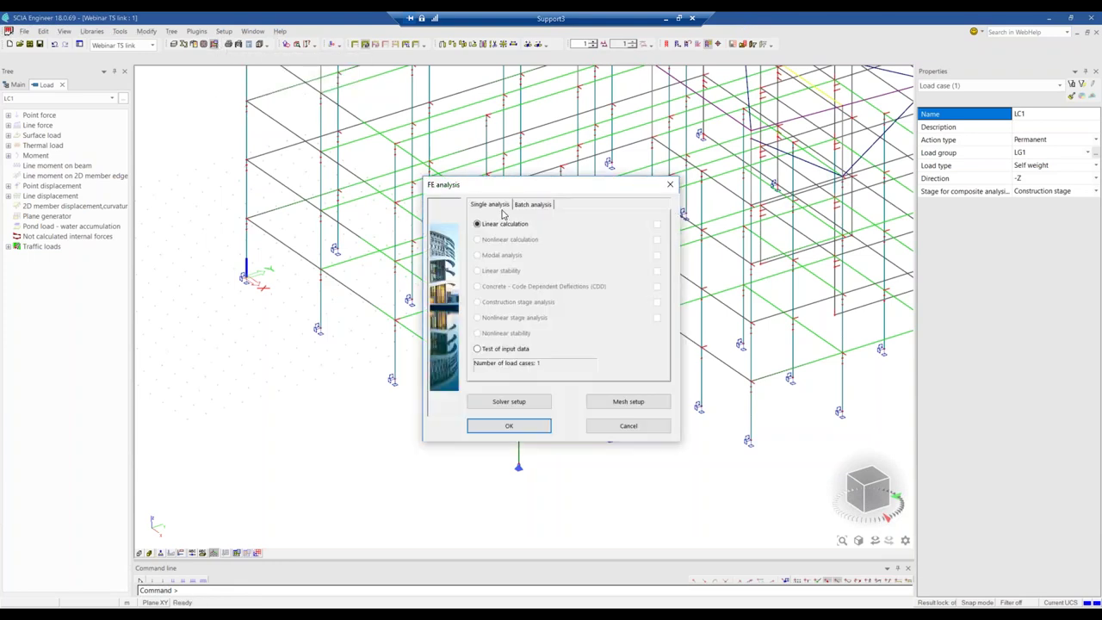
pyautogui.click(629, 403)
pyautogui.click(666, 213)
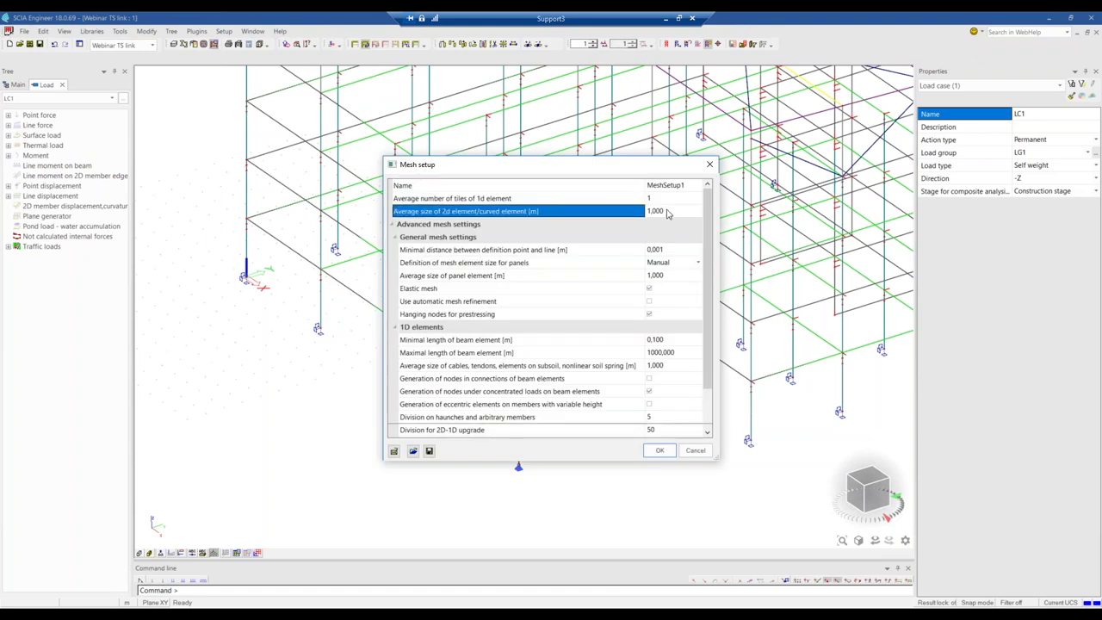
pyautogui.write('0,5')
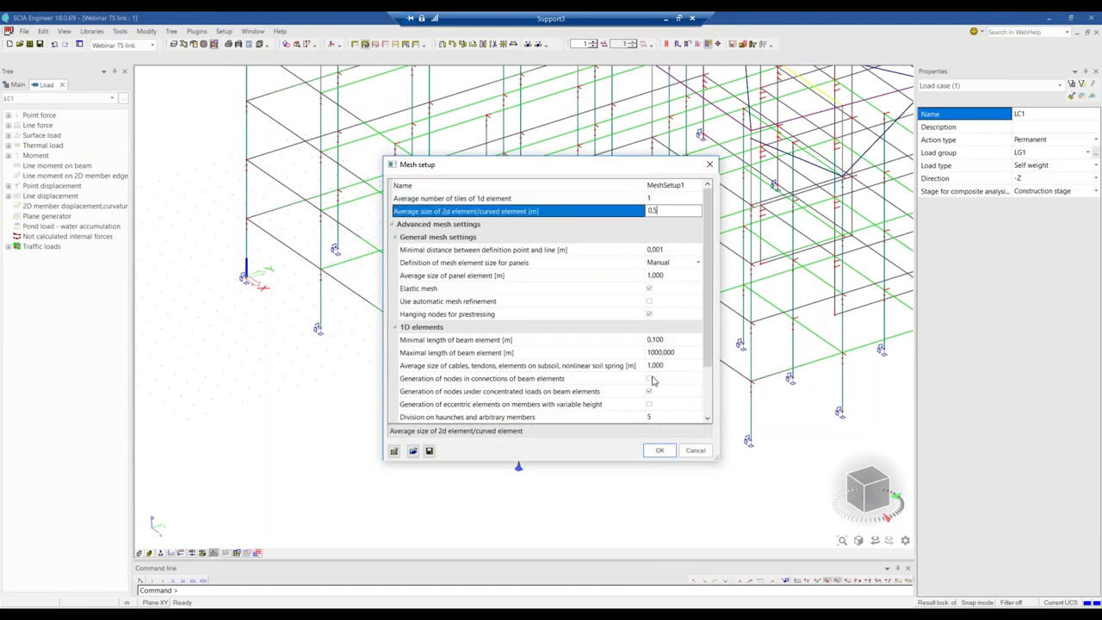
pyautogui.click(657, 451)
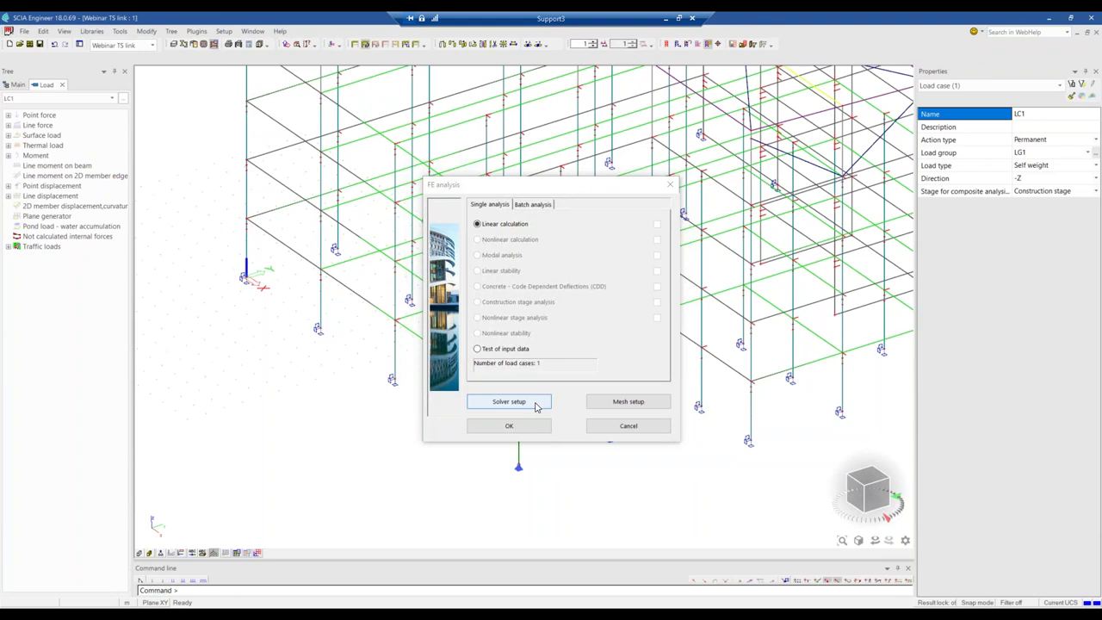
pyautogui.click(527, 426)
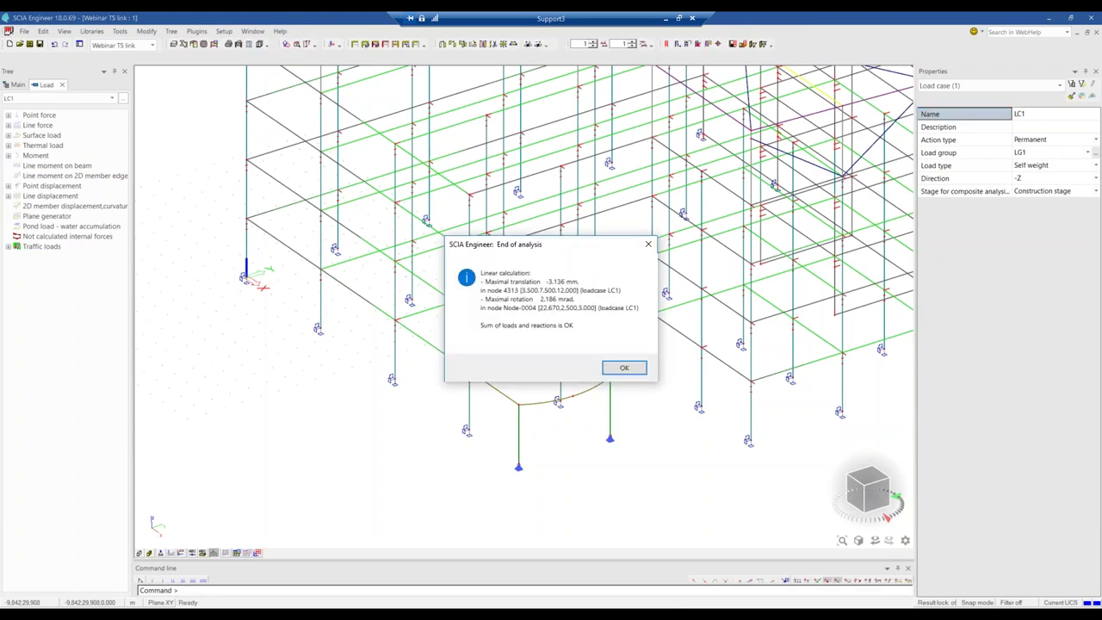
pyautogui.click(624, 366)
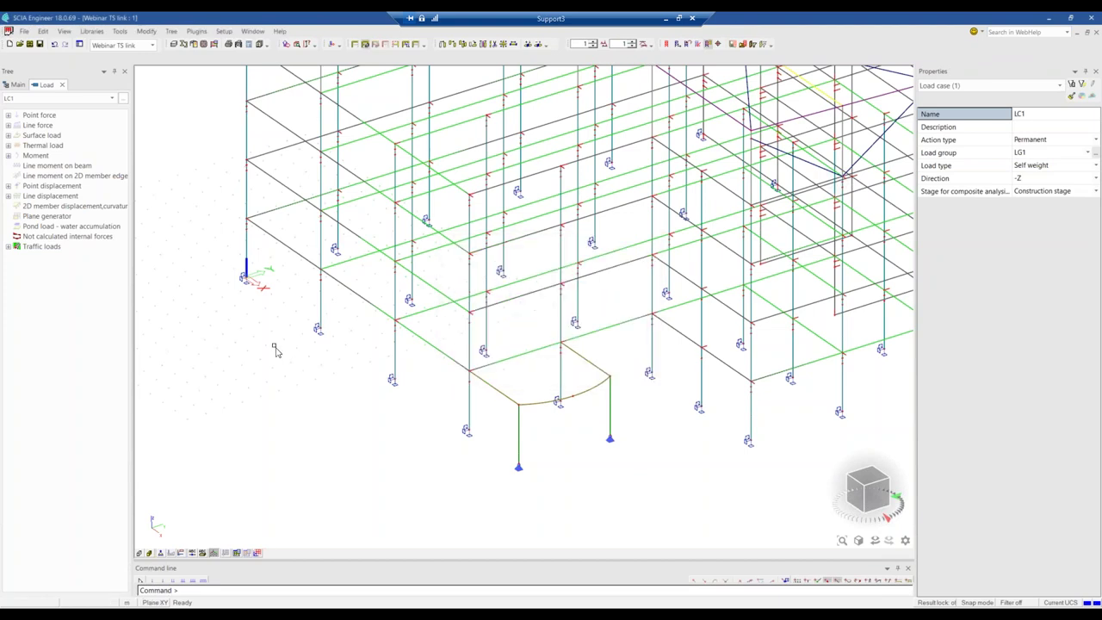
# Display the total 3D displacement for load case LC1 on all members, with the wireframe option enabled.
pyautogui.click(62, 84)
pyautogui.click(41, 171)
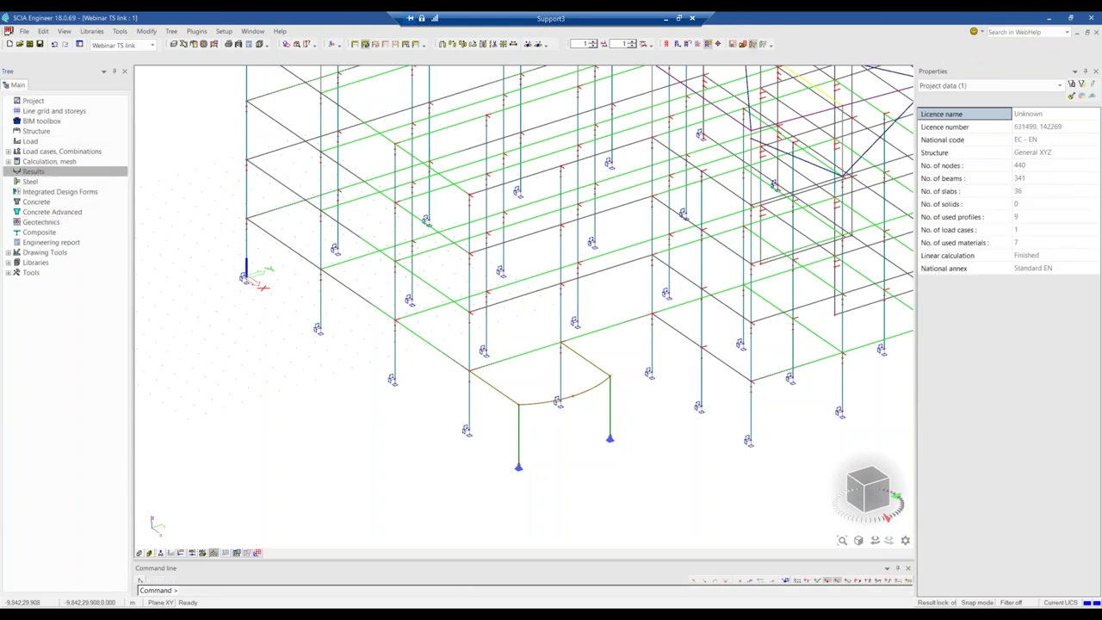
pyautogui.click(47, 121)
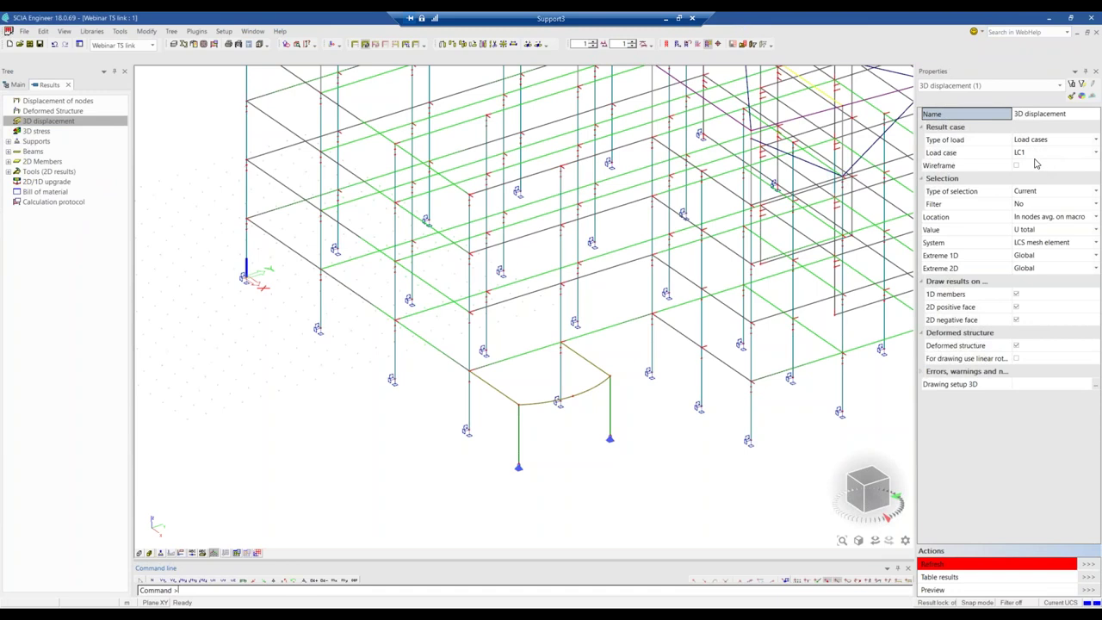
pyautogui.click(1030, 192)
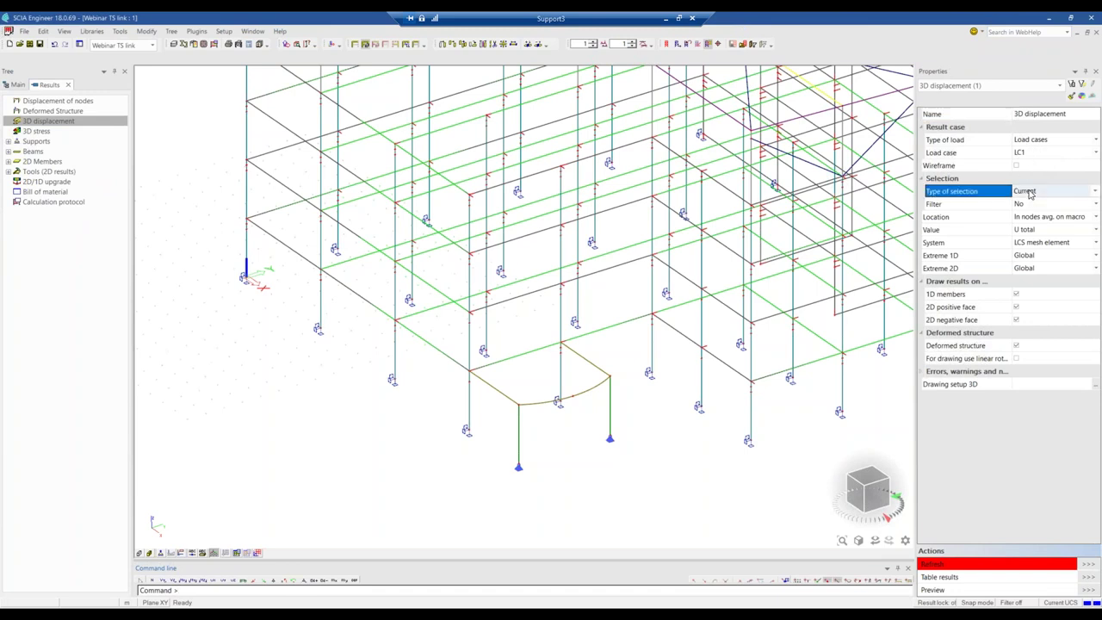
pyautogui.click(1033, 203)
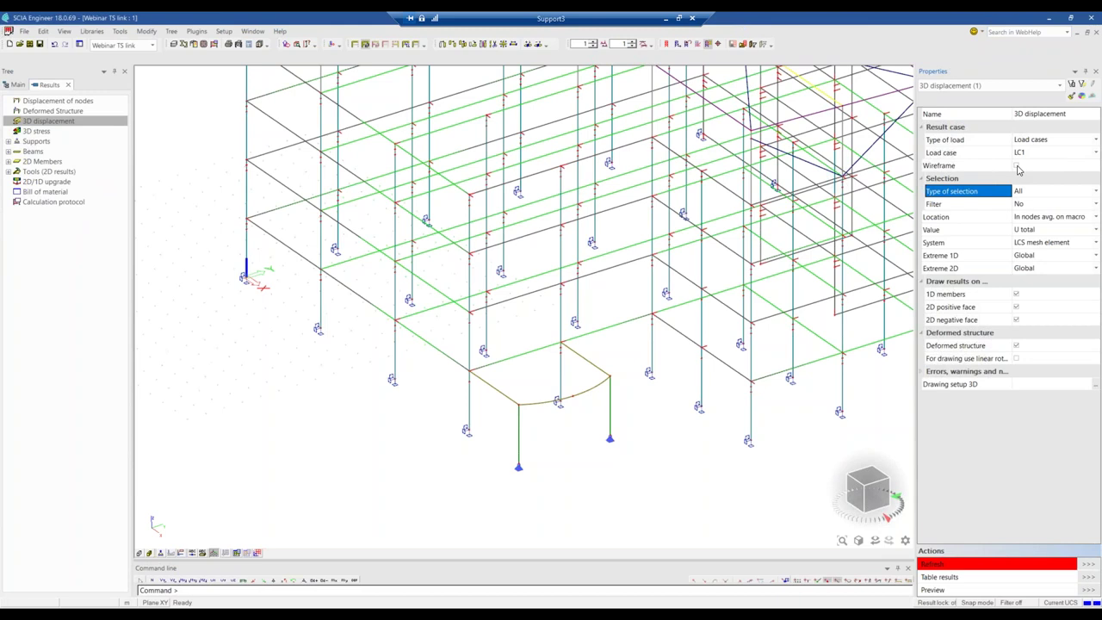
pyautogui.click(1017, 166)
pyautogui.click(1091, 564)
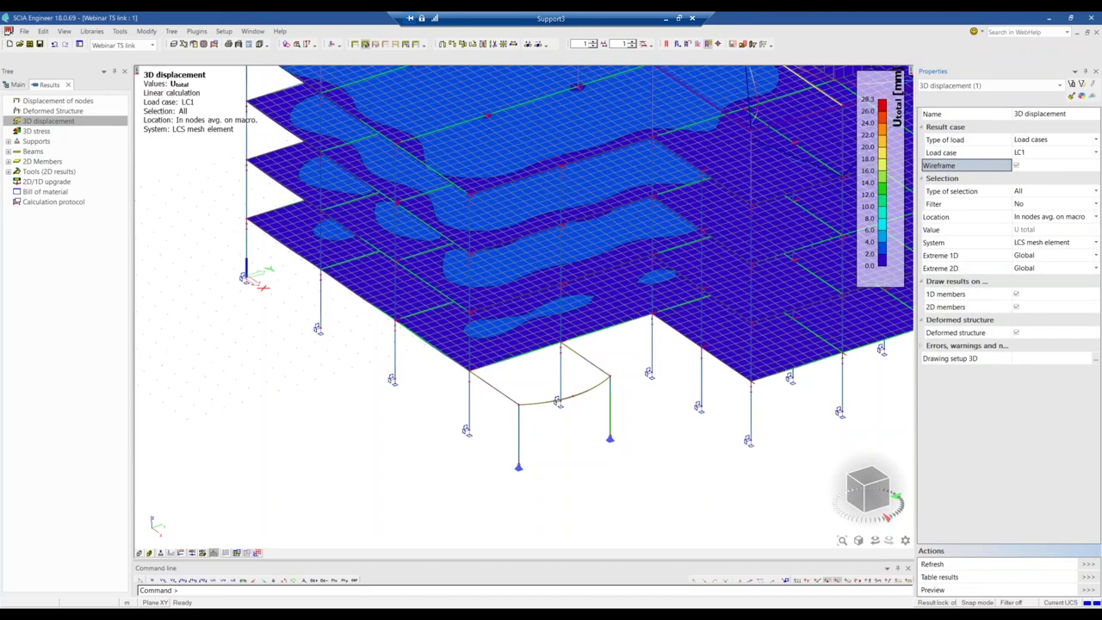
pyautogui.scroll(-3, 568, 401)
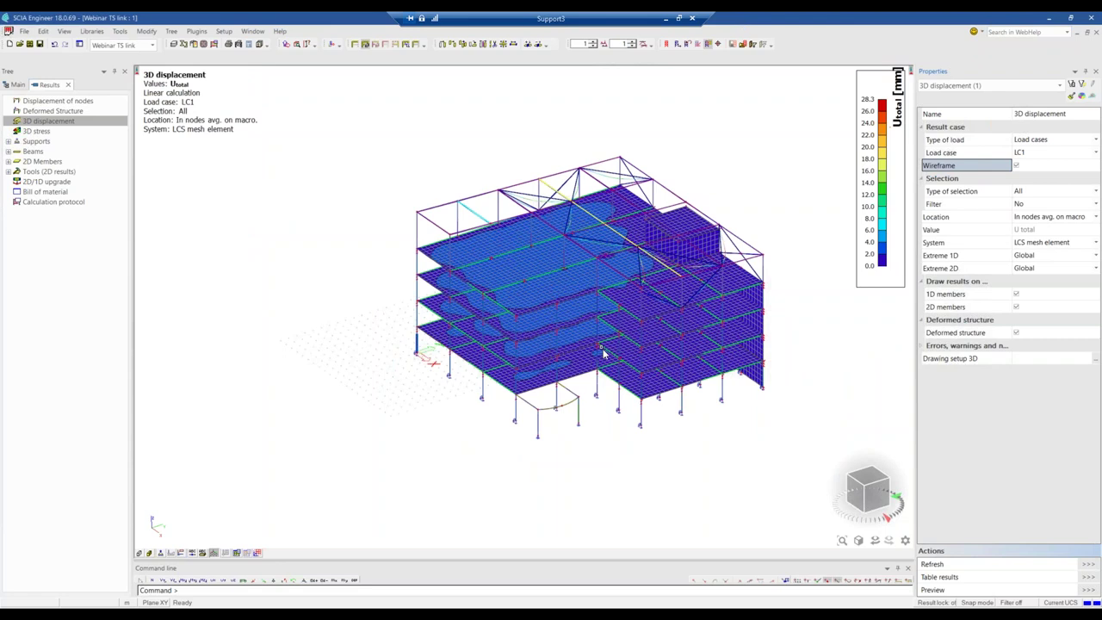
pyautogui.scroll(2, 607, 346)
pyautogui.scroll(2, 607, 346)
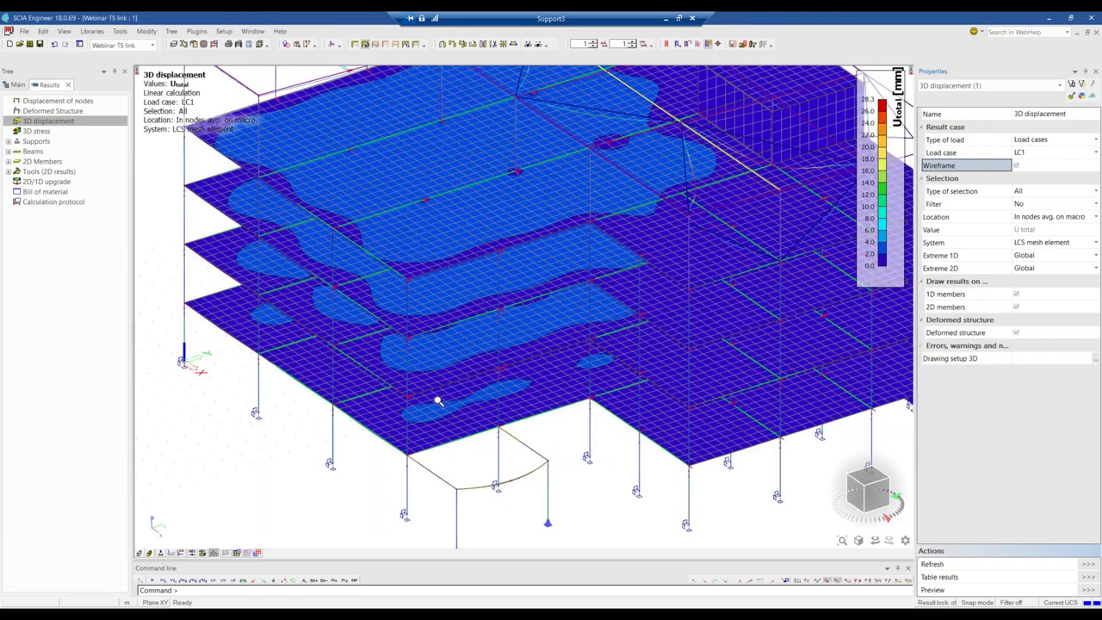
# Import the model from SCIA Engineer into Tekla Structures, taking the end reactions from load case LC1-Self weight.
pyautogui.scroll(-3, 437, 402)
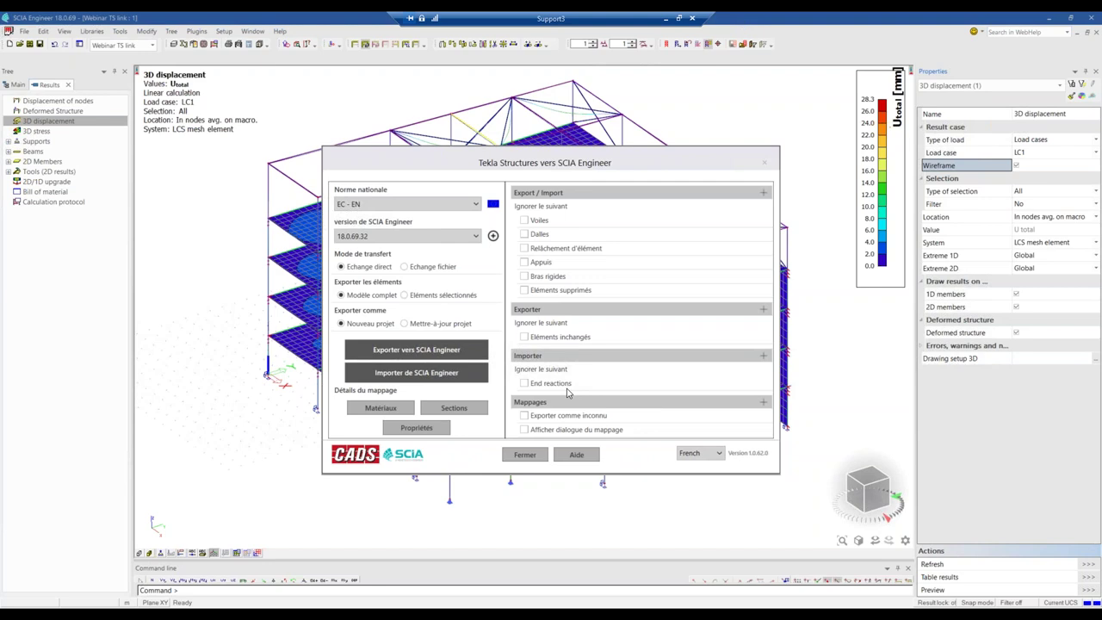
pyautogui.click(424, 375)
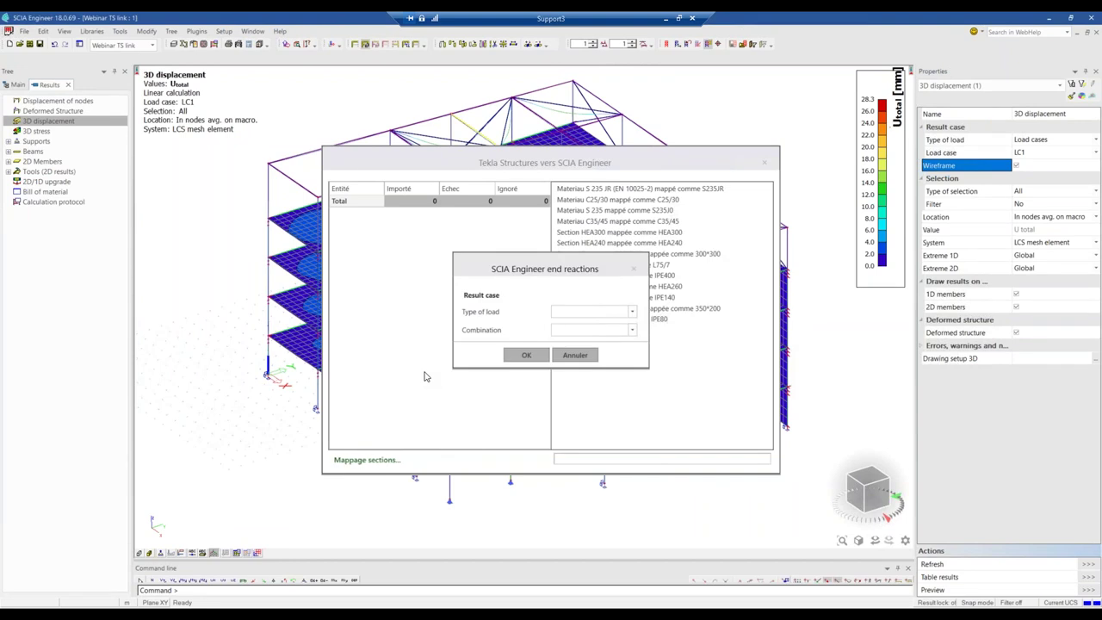
pyautogui.click(633, 312)
pyautogui.click(620, 326)
pyautogui.click(633, 331)
pyautogui.click(615, 343)
pyautogui.click(526, 355)
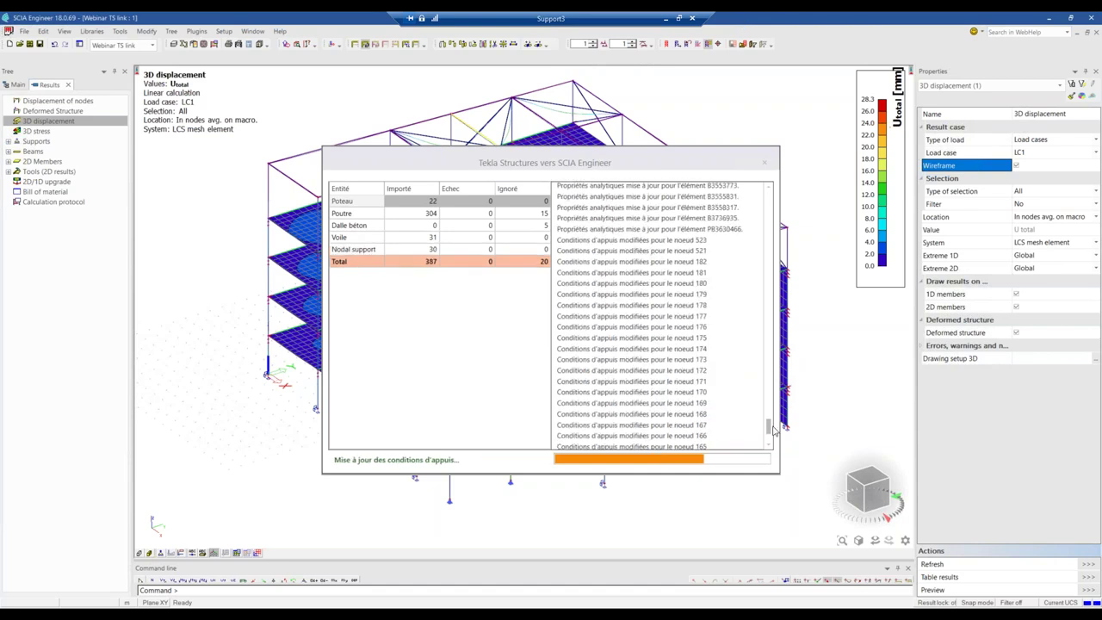
# Review the import log from its first to its last entry, and close the report and the link dialog.
pyautogui.moveTo(770, 424); pyautogui.dragTo(769, 195)
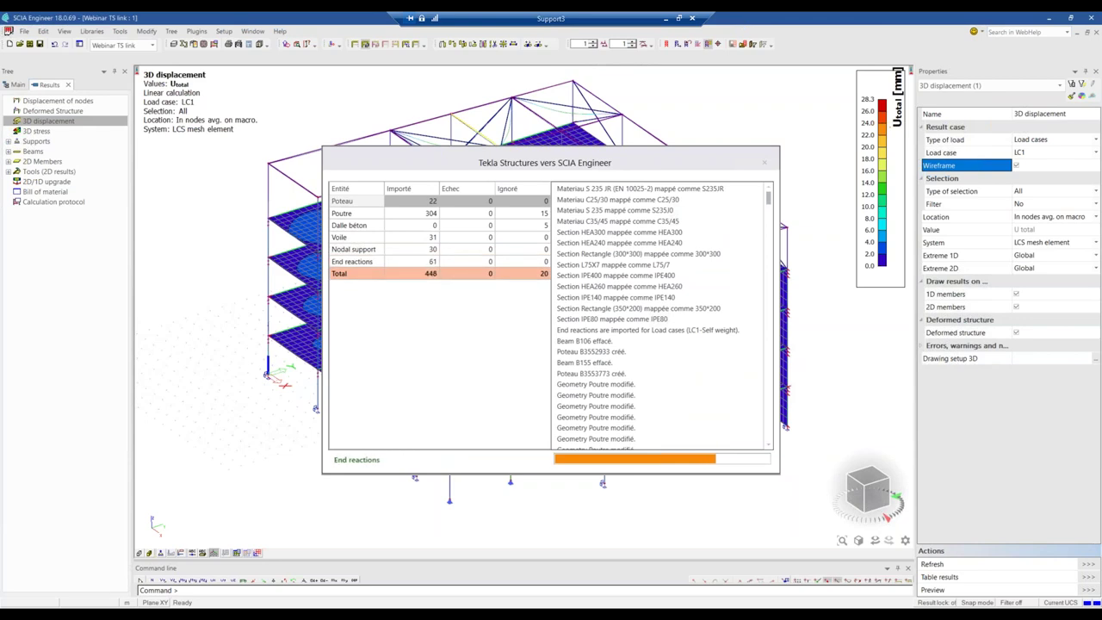
pyautogui.moveTo(769, 206); pyautogui.dragTo(769, 446)
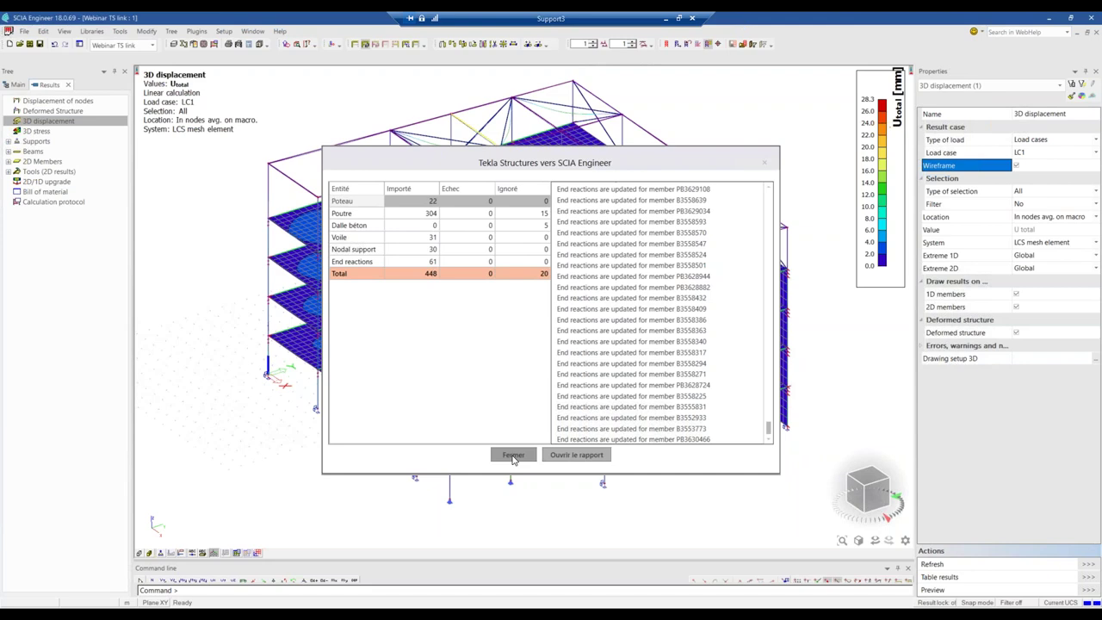
pyautogui.click(516, 455)
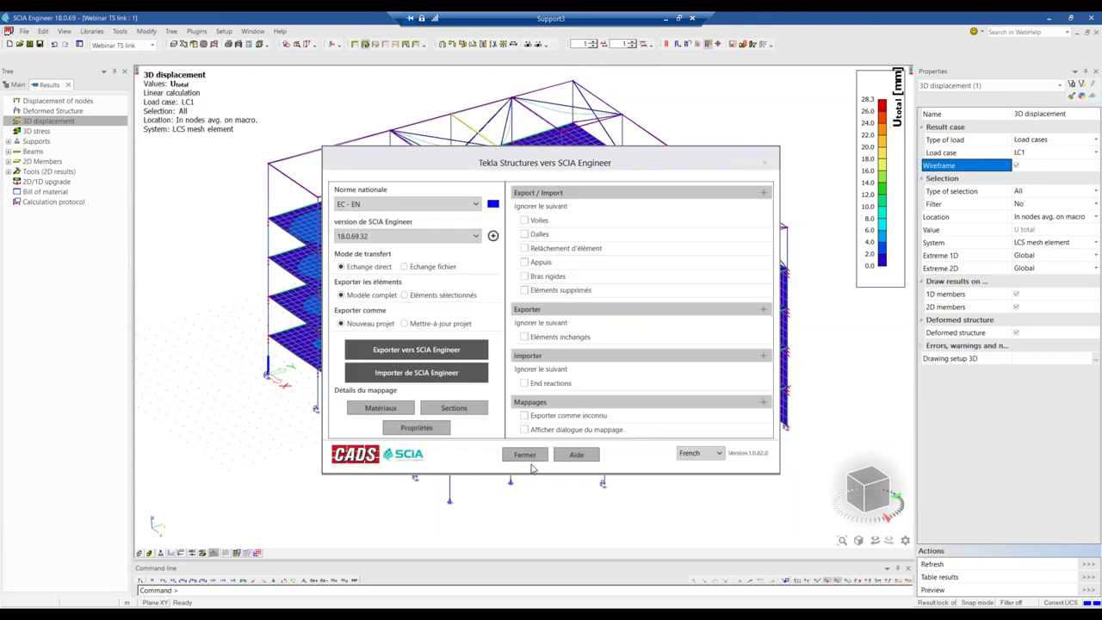
pyautogui.click(533, 461)
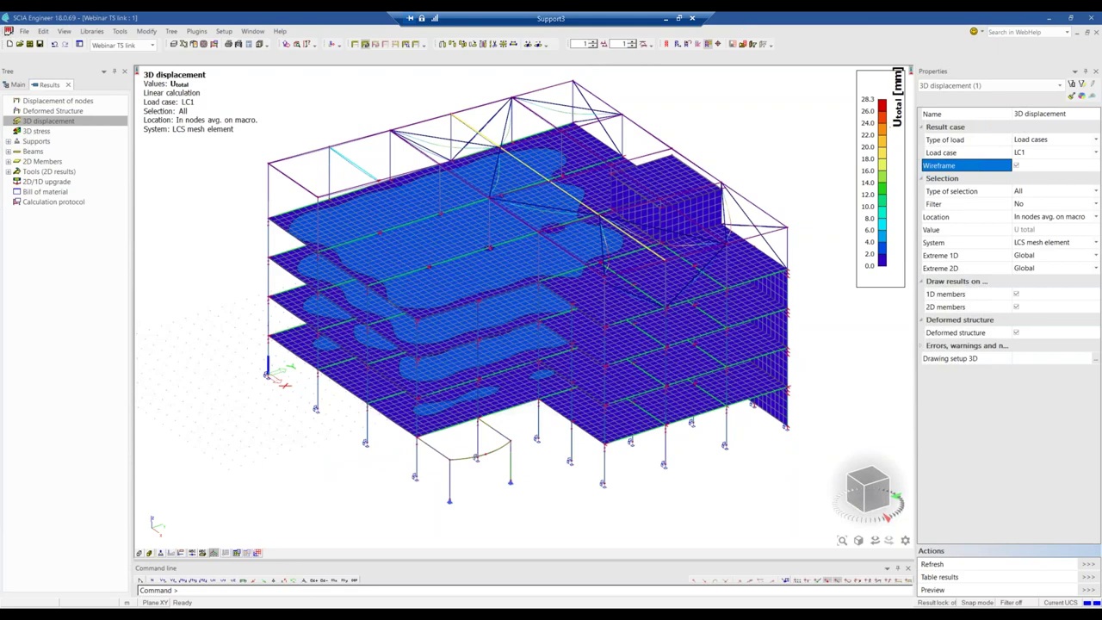
# Switch to Tekla Structures and examine the curved entrance canopy with its columns and the brown corner column at roof level.
pyautogui.hotkey('alt', 'Tab')
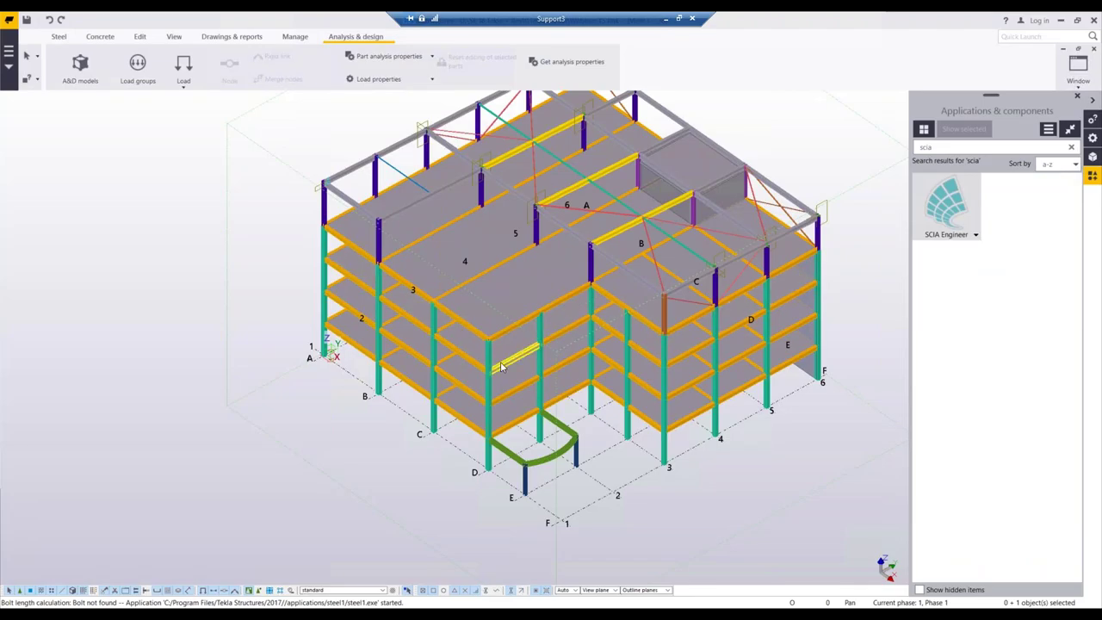
pyautogui.scroll(3, 515, 464)
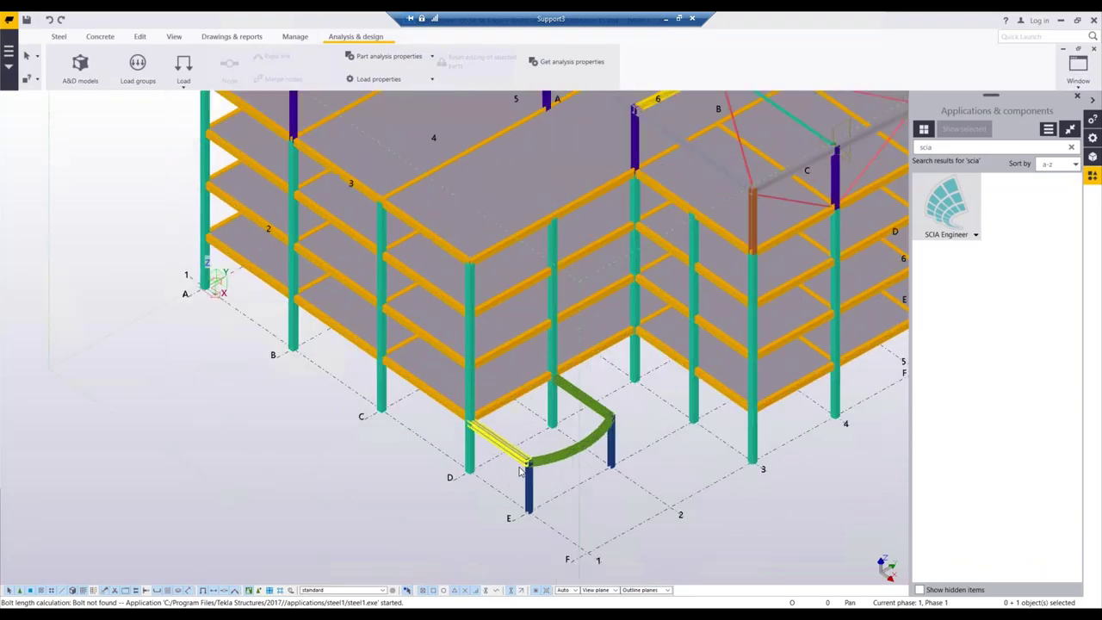
pyautogui.scroll(3, 552, 469)
pyautogui.click(620, 428)
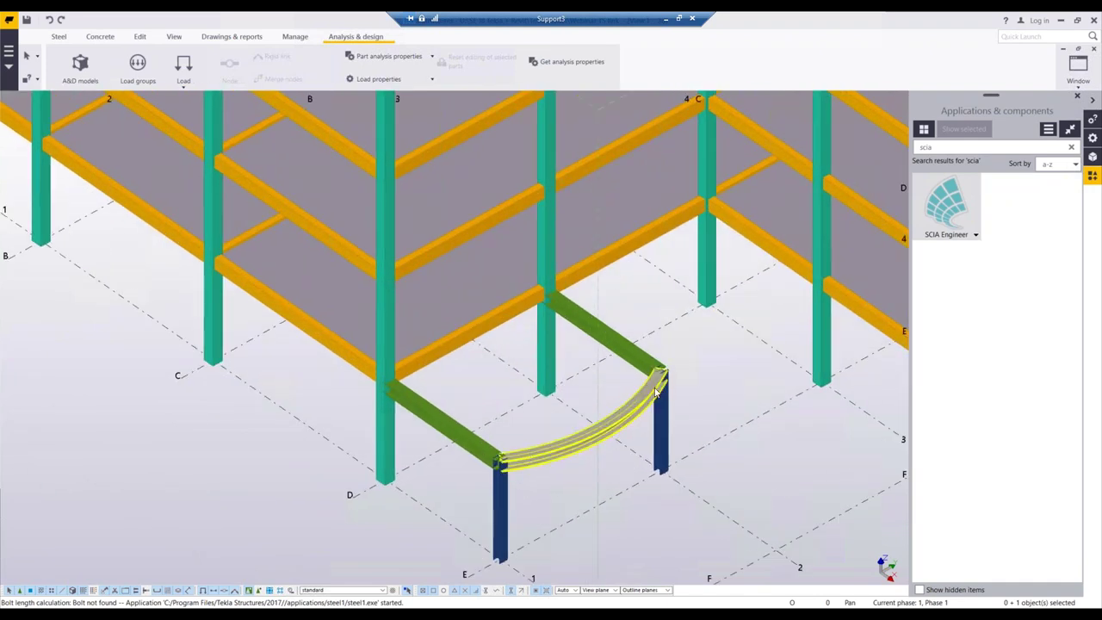
pyautogui.click(415, 473)
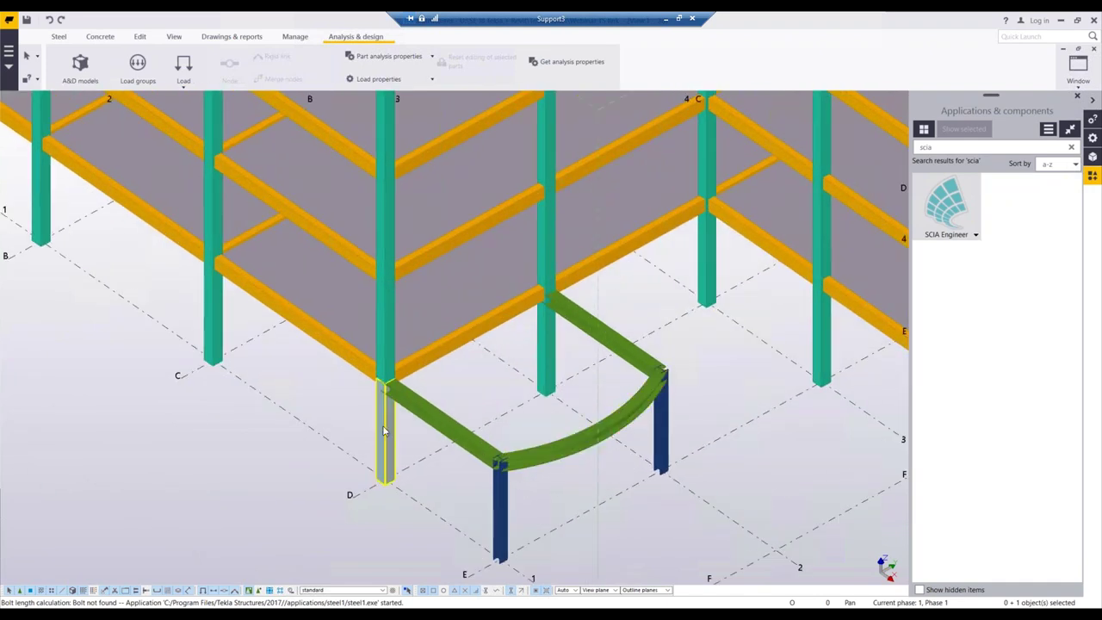
pyautogui.scroll(-1, 382, 393)
pyautogui.scroll(-2, 382, 394)
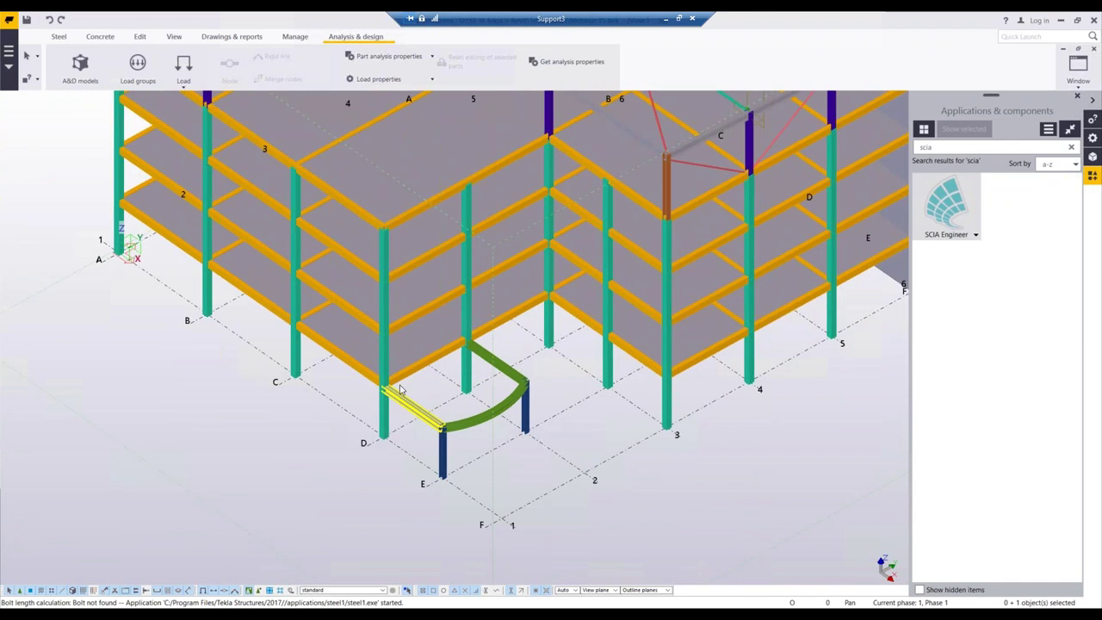
pyautogui.click(667, 168)
pyautogui.scroll(2, 668, 170)
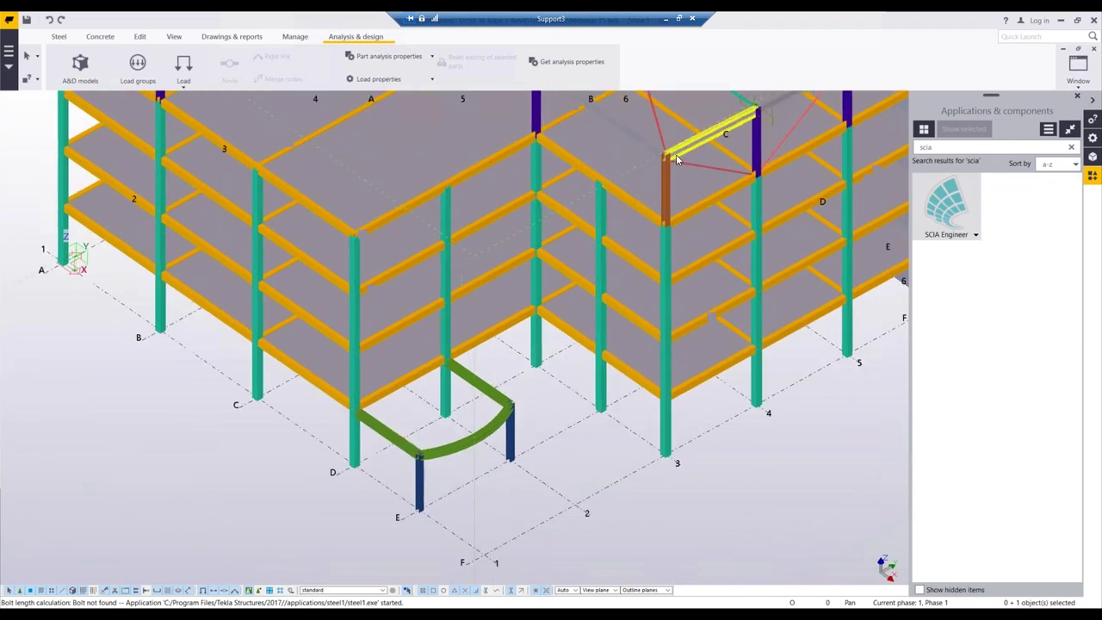
pyautogui.scroll(1, 667, 171)
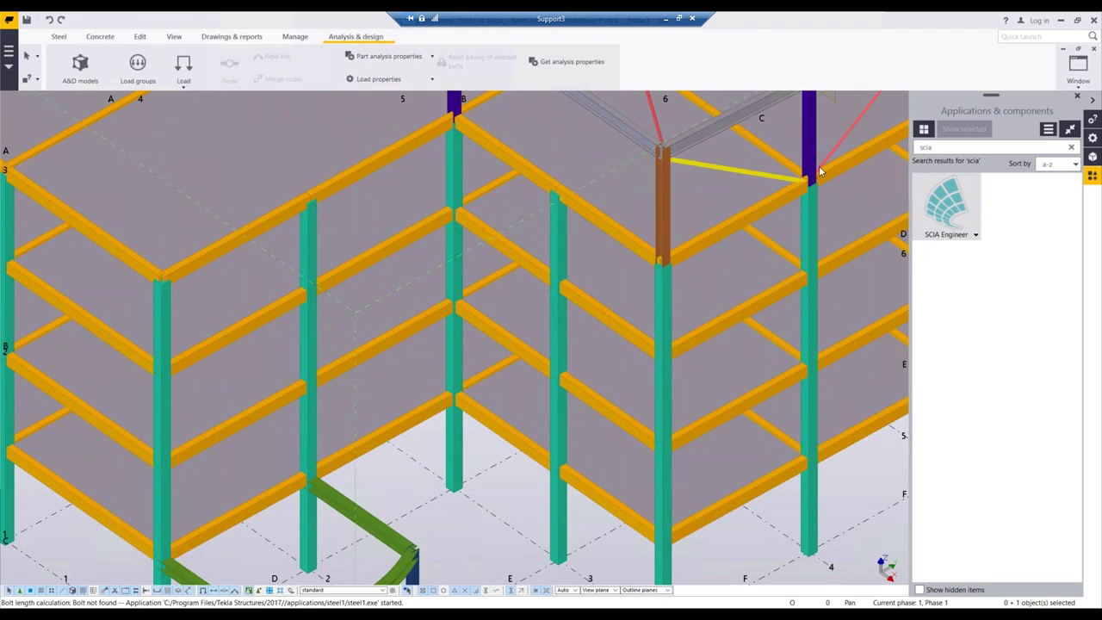
pyautogui.scroll(-5, 831, 172)
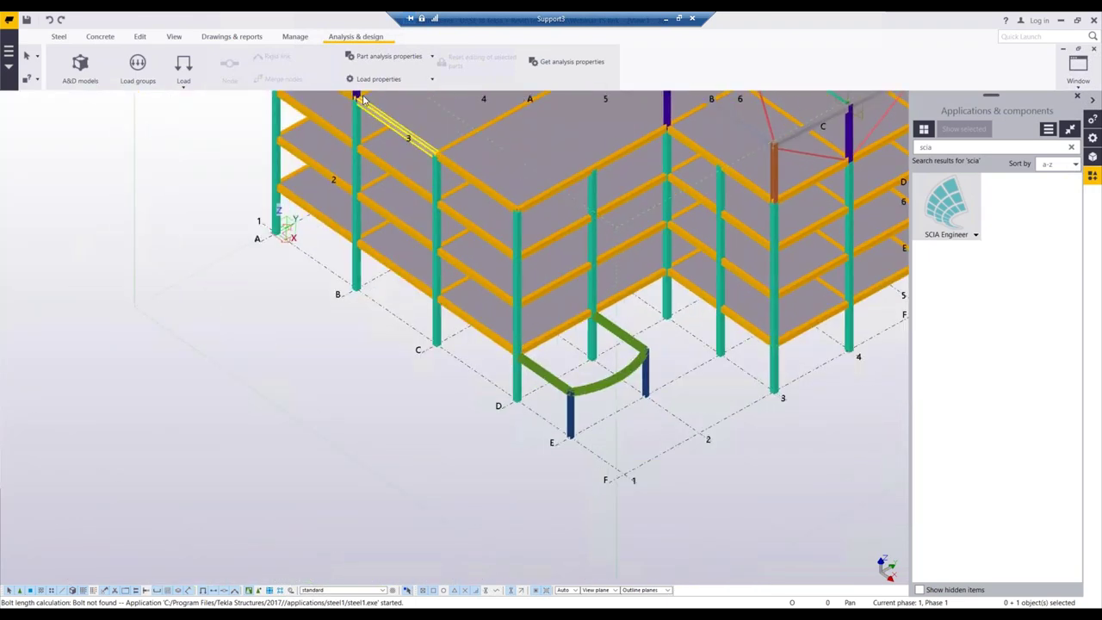
# Inspect the imported end reactions in the user-defined attributes of the canopy column nearest grid line 2, and close them.
pyautogui.click(646, 381)
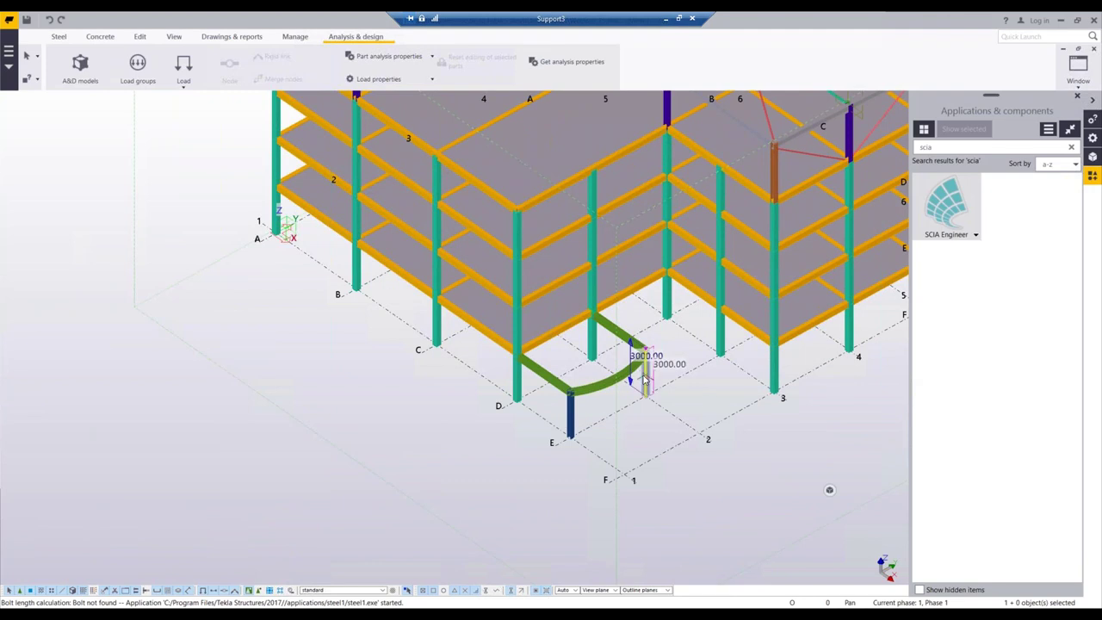
pyautogui.rightClick(645, 379)
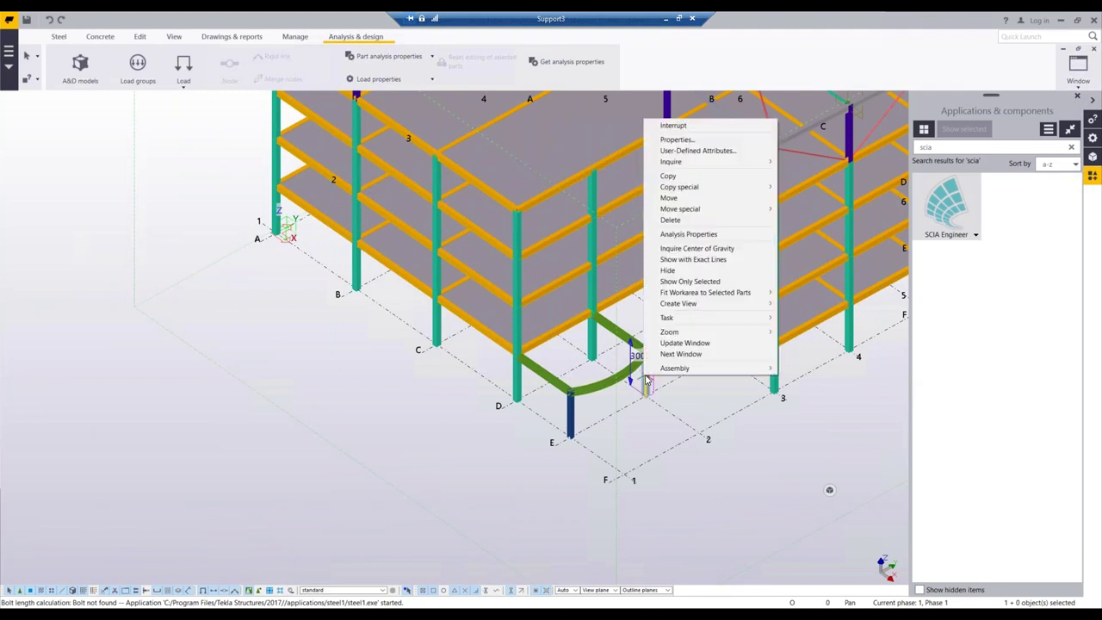
pyautogui.click(708, 152)
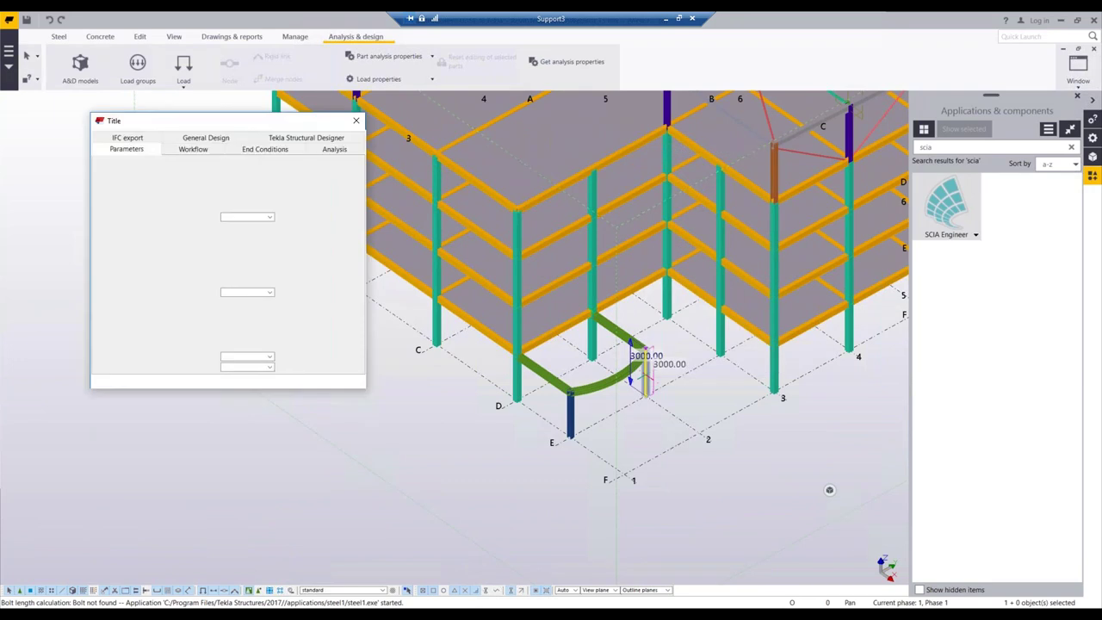
pyautogui.click(263, 151)
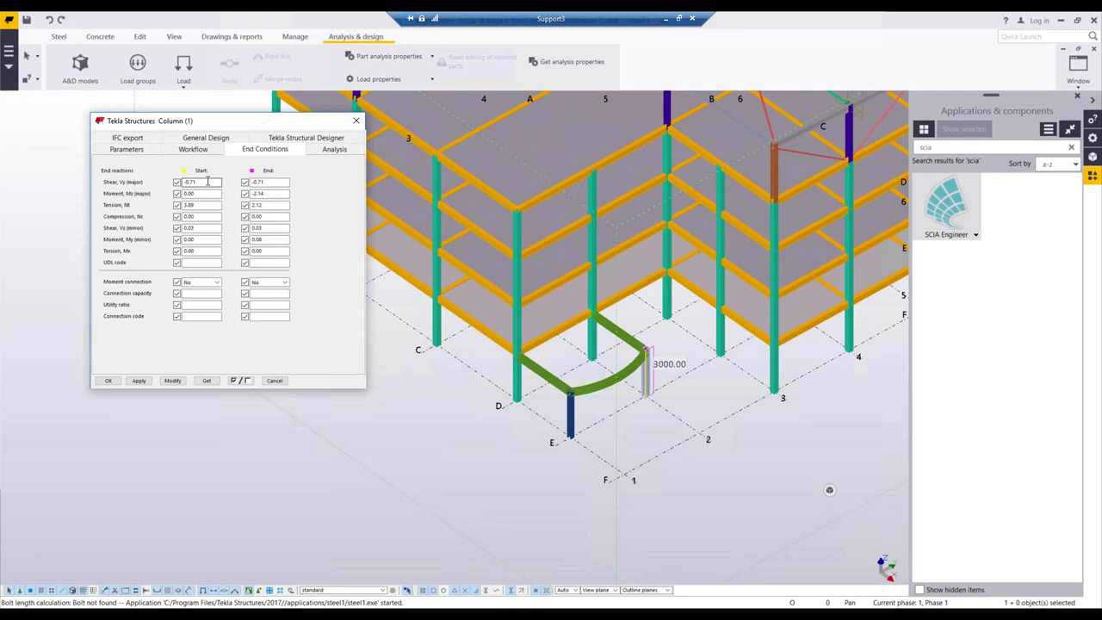
pyautogui.moveTo(268, 121); pyautogui.dragTo(369, 165)
pyautogui.click(458, 164)
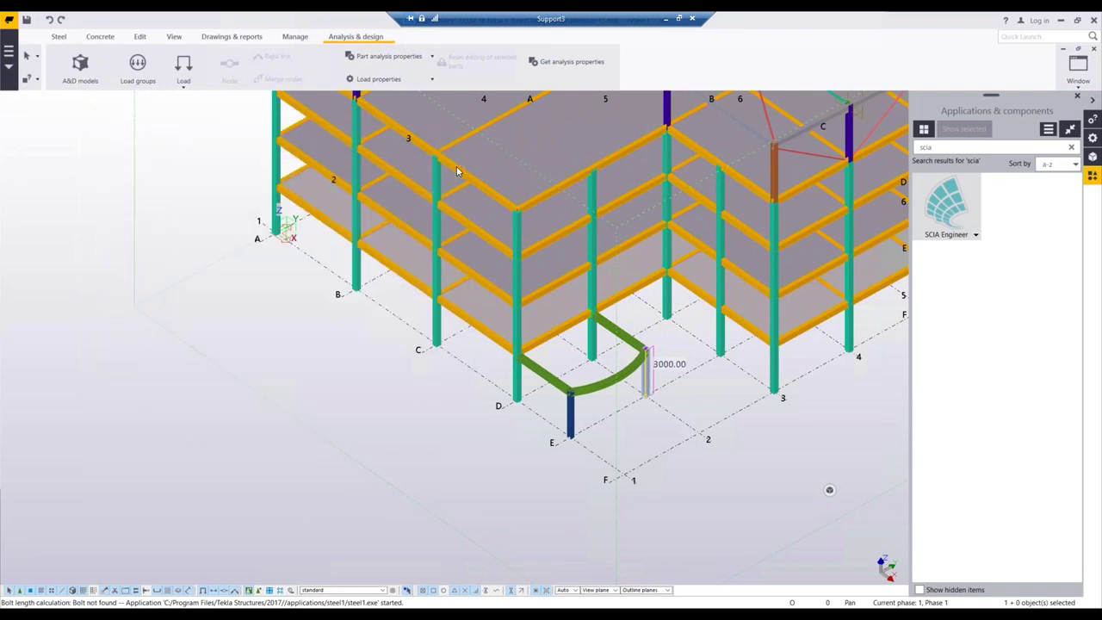
pyautogui.click(711, 407)
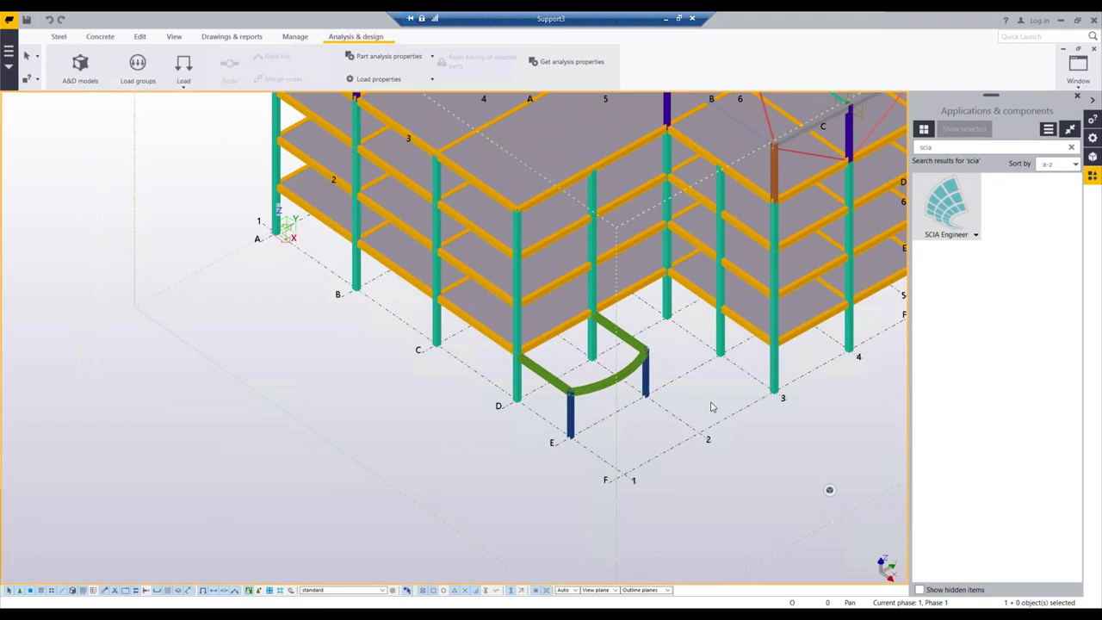
# Display the SCIA Engineer Analysis model, examine the analytical members and support nodes around the canopy, and close the analysis models list.
pyautogui.scroll(-3, 509, 394)
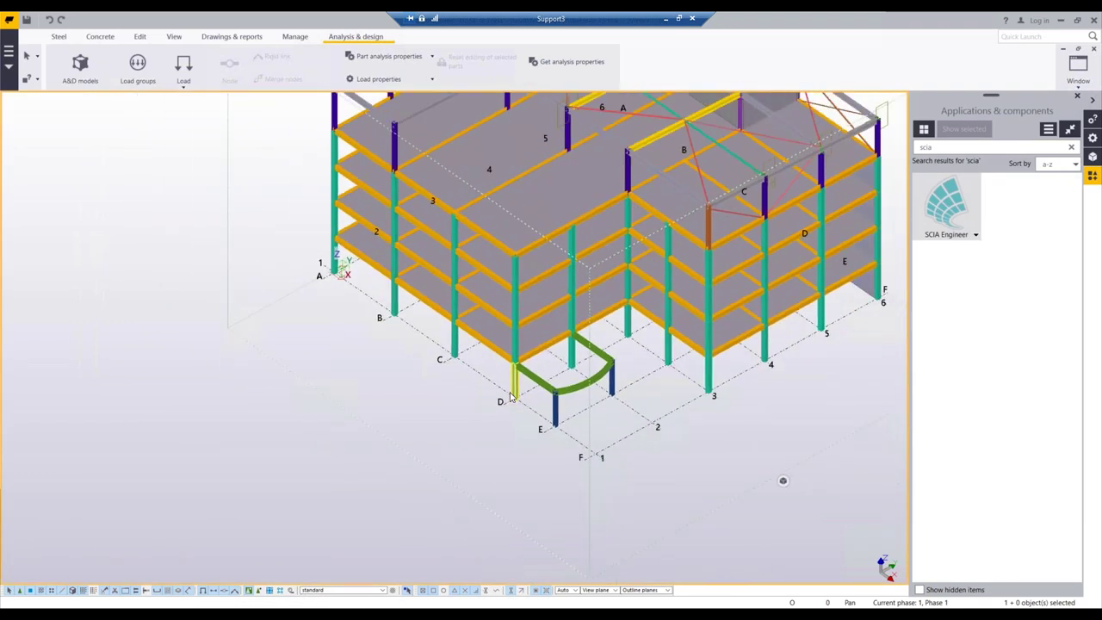
pyautogui.scroll(3, 515, 341)
pyautogui.scroll(2, 515, 341)
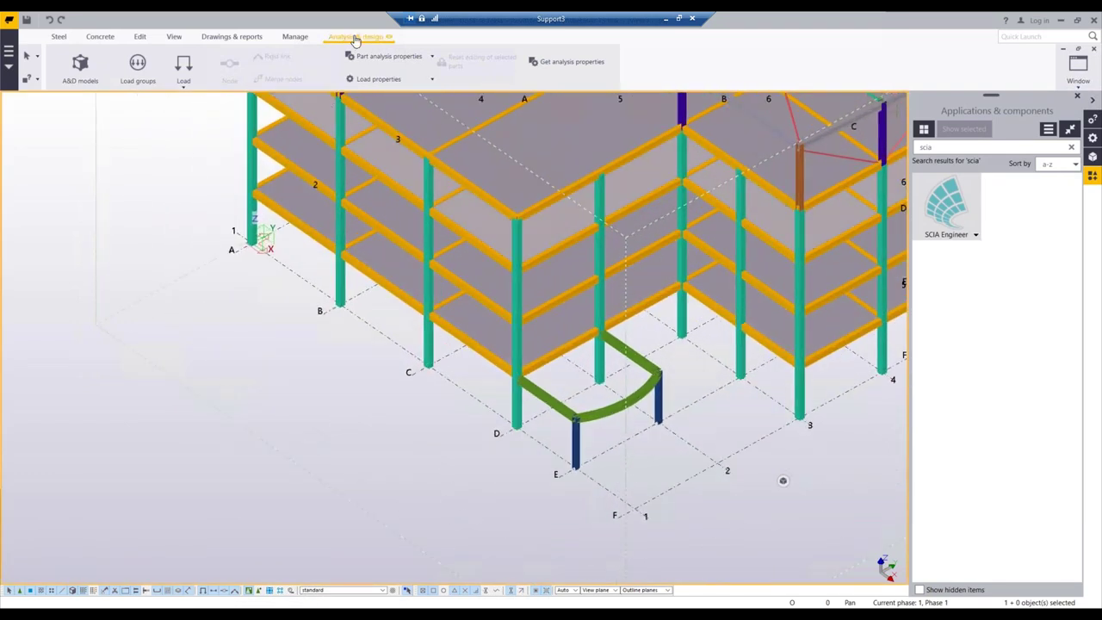
pyautogui.click(80, 66)
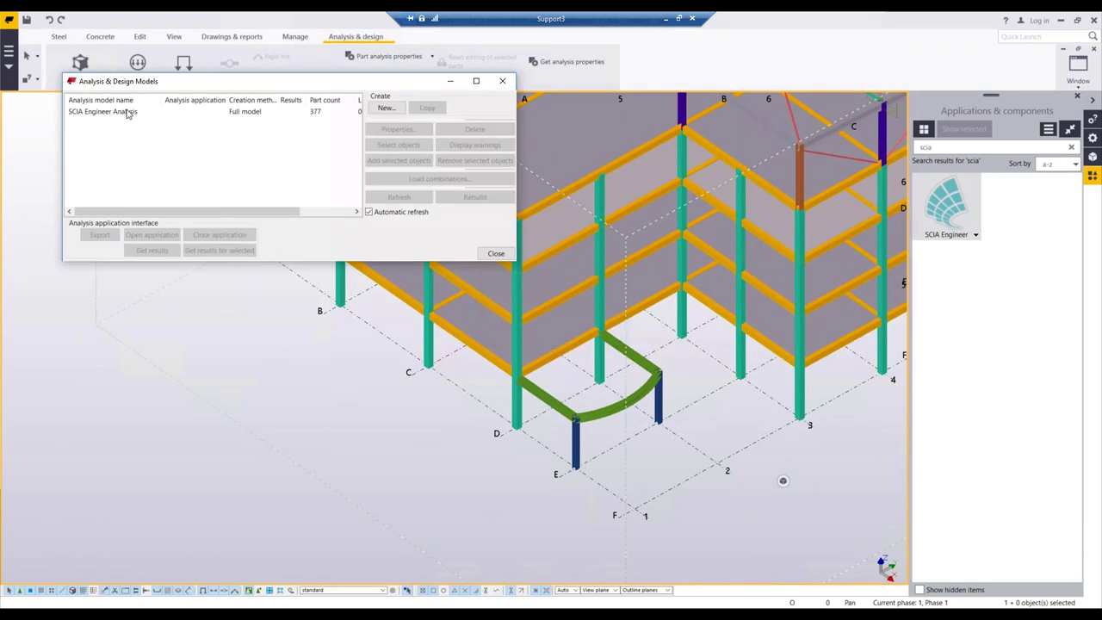
pyautogui.click(128, 111)
pyautogui.scroll(3, 588, 481)
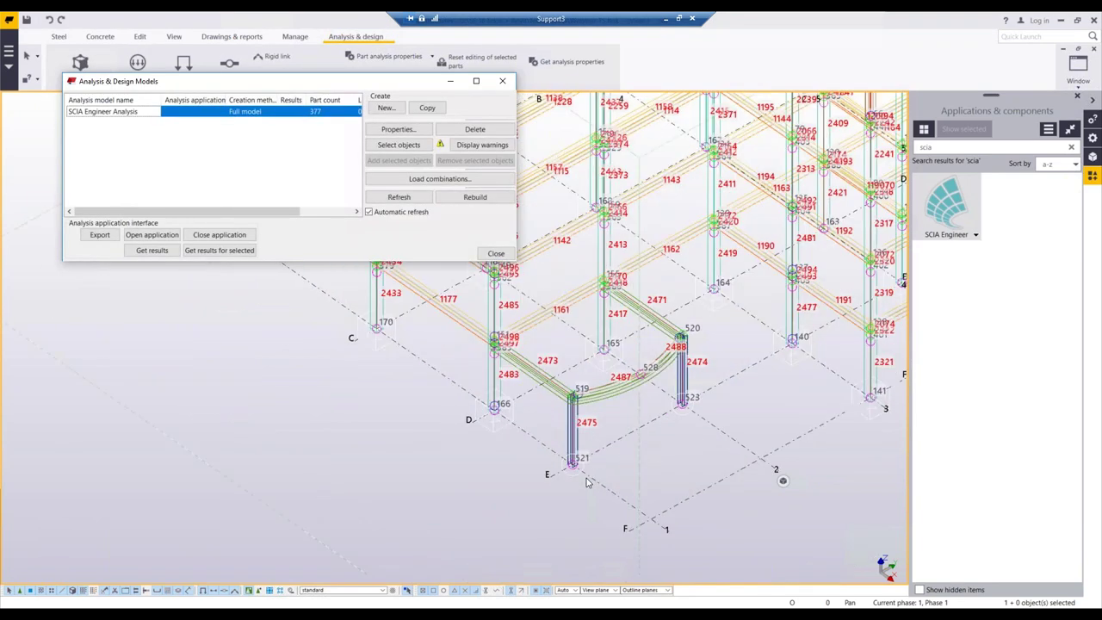
pyautogui.scroll(2, 588, 480)
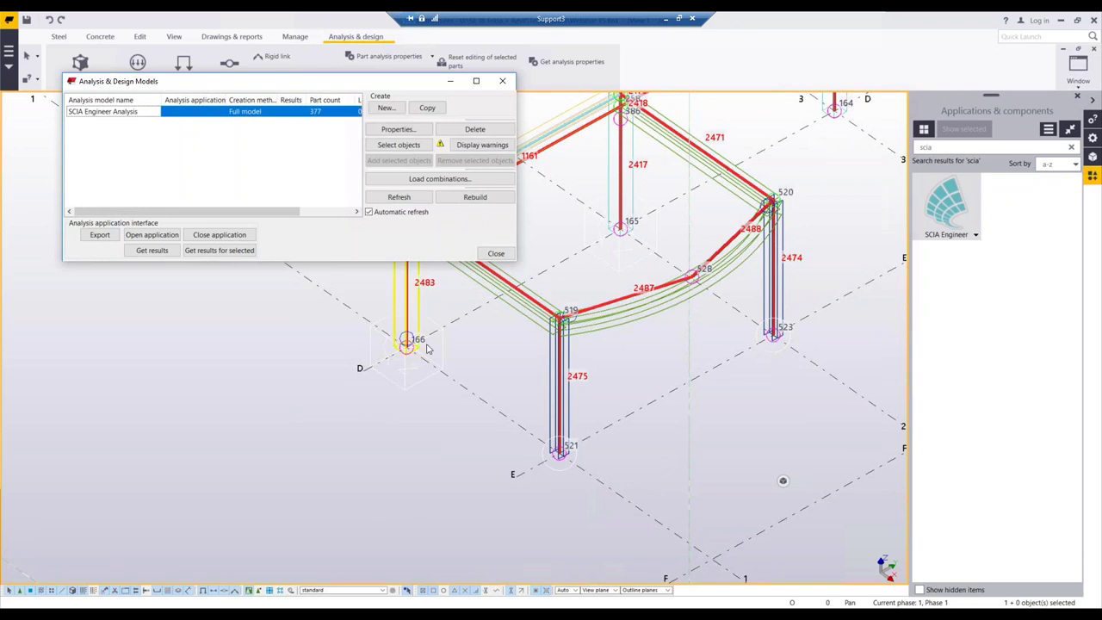
pyautogui.click(496, 254)
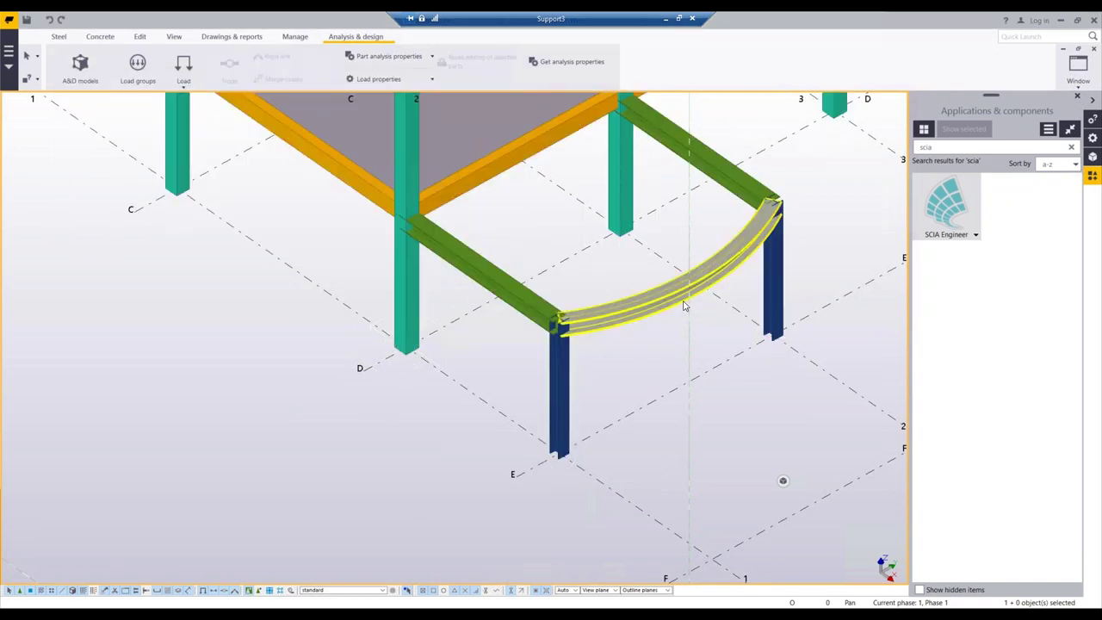
pyautogui.scroll(-10, 571, 351)
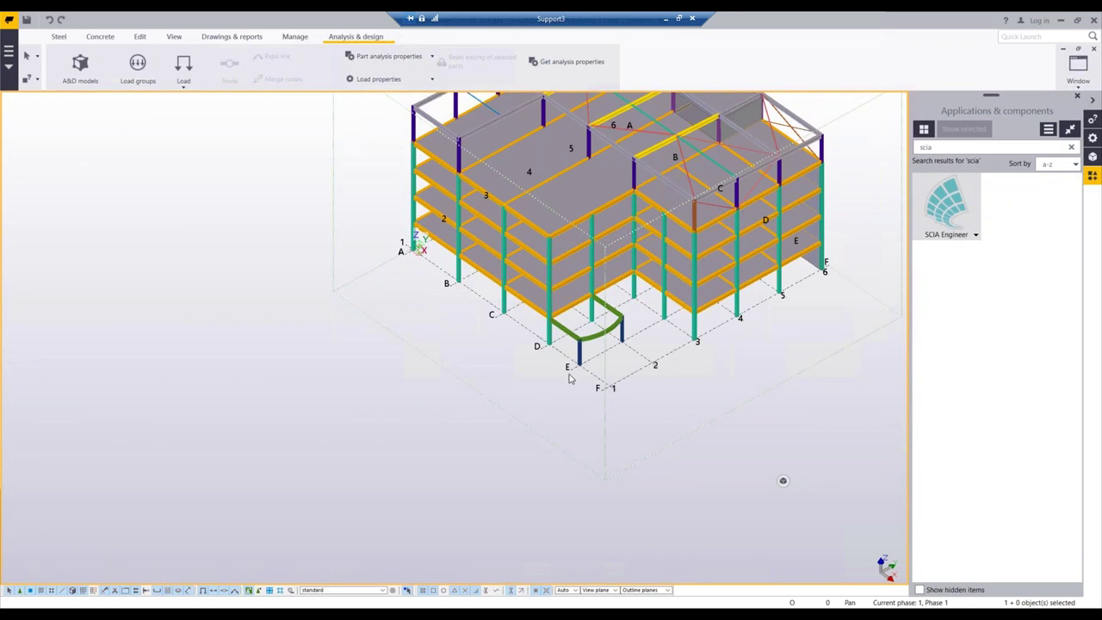
pyautogui.scroll(-1, 568, 379)
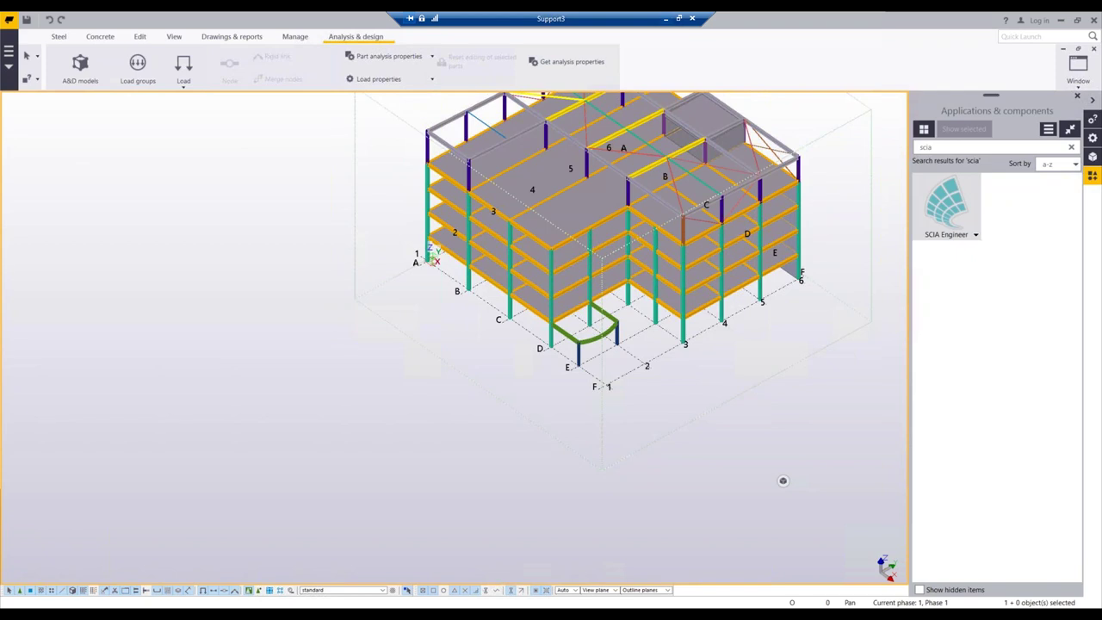
pyautogui.click(678, 18)
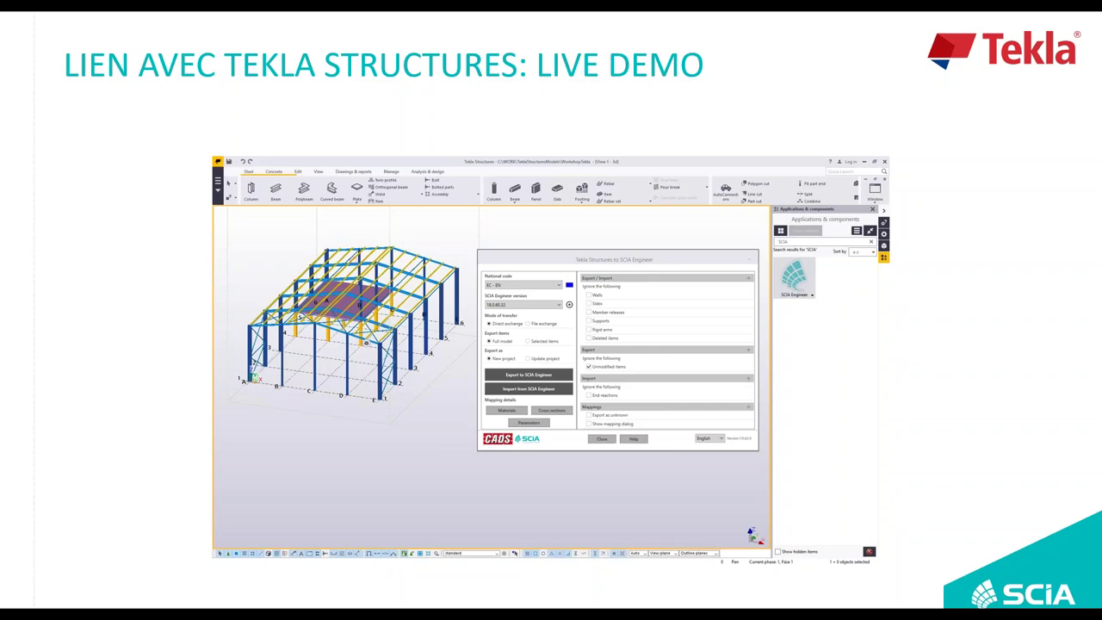
pyautogui.click(1078, 96)
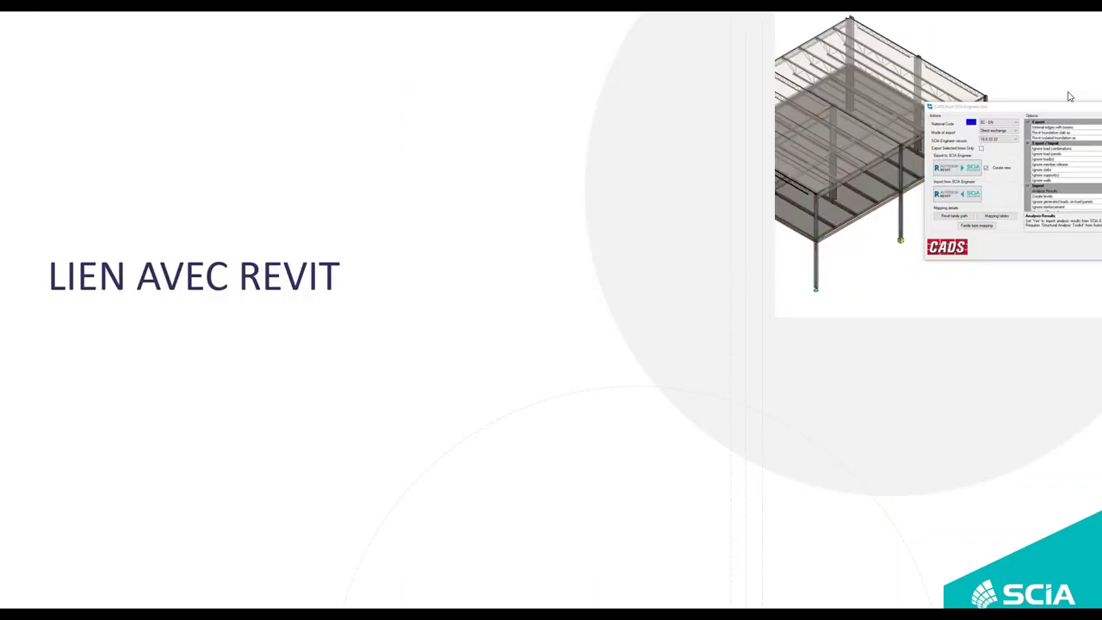
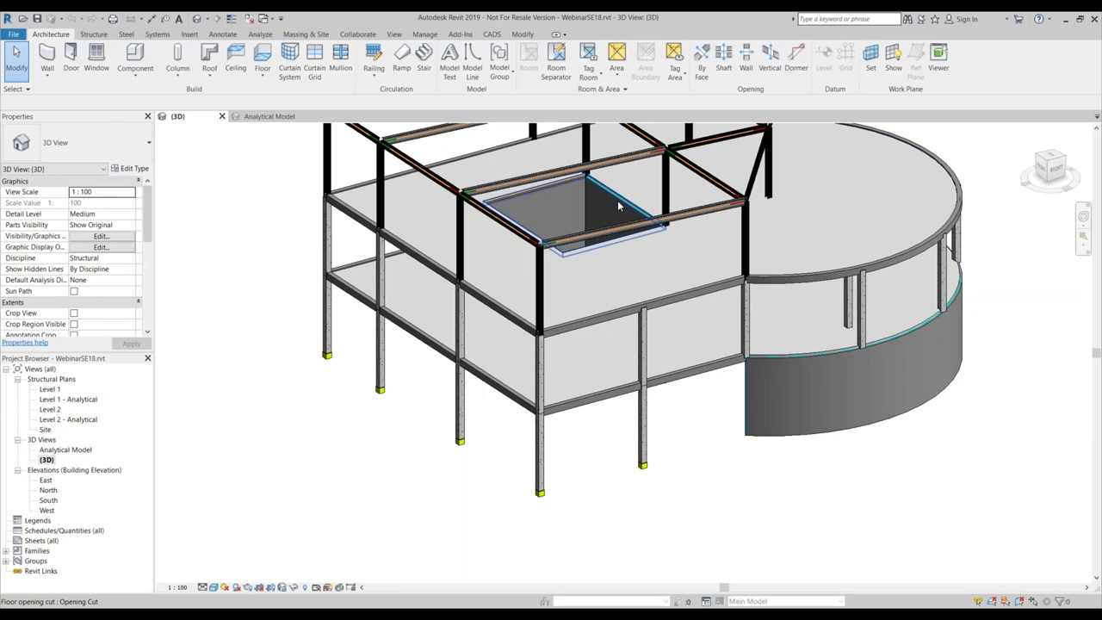
# In Revit, turn the 3D view to the building's right side and orbit it to examine the whole structure from an angle.
pyautogui.click(1058, 169)
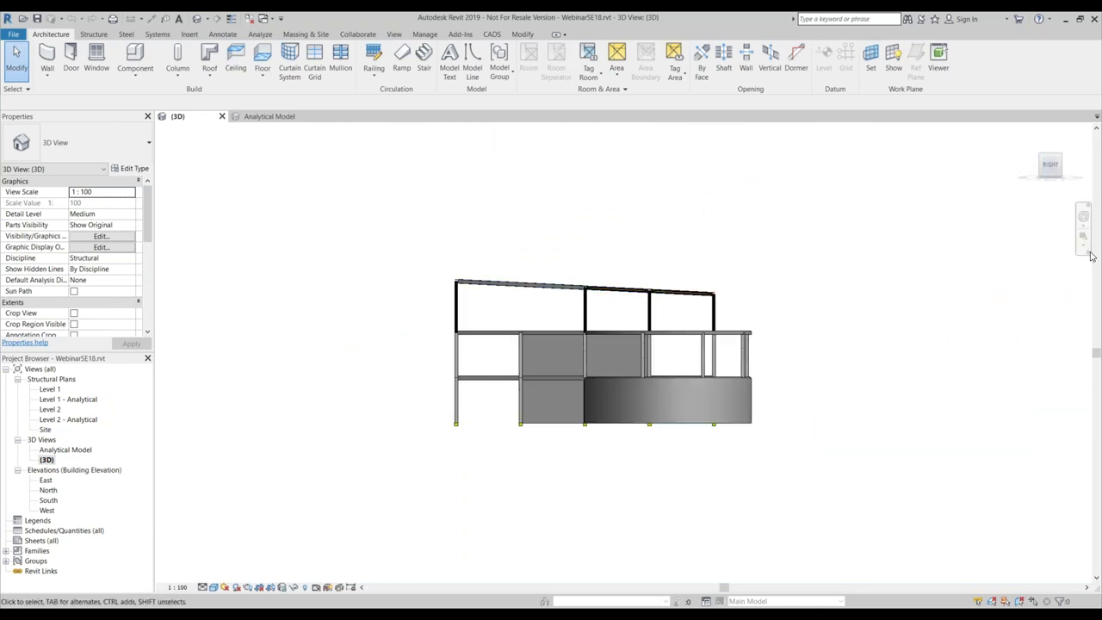
pyautogui.rightClick(822, 320)
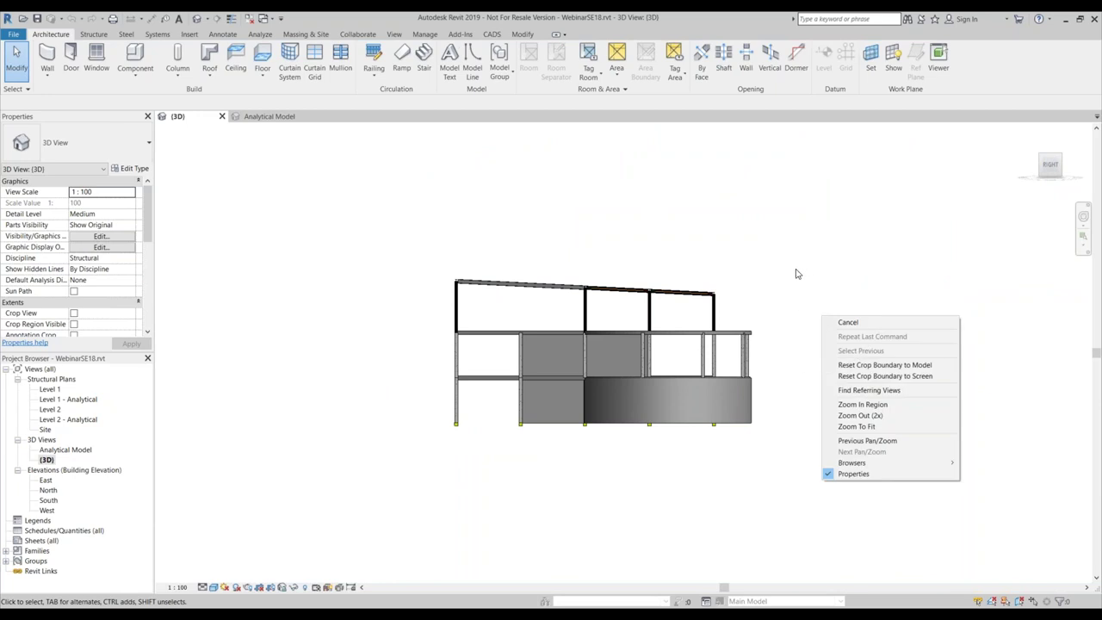
pyautogui.middleClick(806, 300)
pyautogui.keyDown('shift'); pyautogui.moveTo(807, 302); pyautogui.dragTo(861, 369, button='middle'); pyautogui.keyUp('shift')
pyautogui.scroll(2, 413, 379)
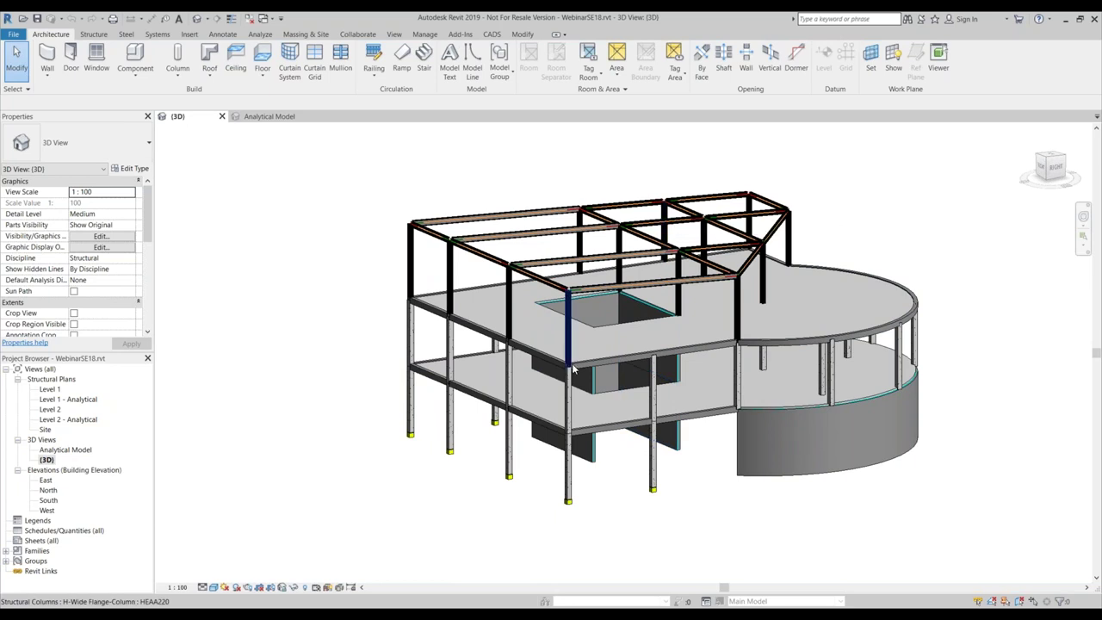
# Open the Analytical Model 3D view, examine the structure from an angle, and inspect the boundary conditions of a front column support.
pyautogui.doubleClick(66, 449)
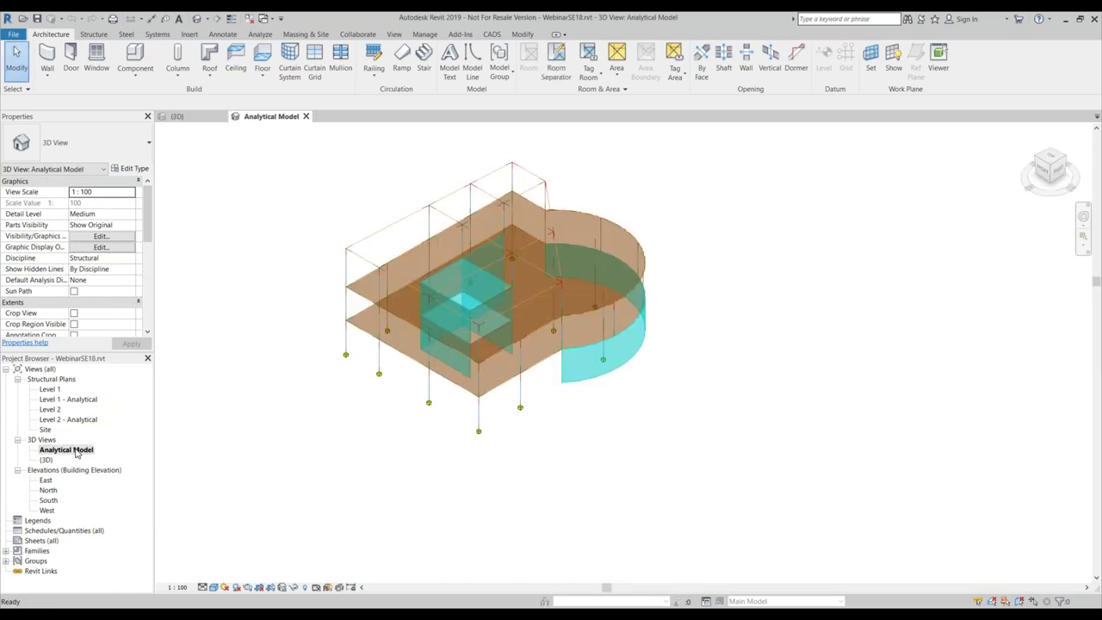
pyautogui.scroll(-3, 696, 464)
pyautogui.keyDown('shift'); pyautogui.moveTo(461, 388); pyautogui.dragTo(469, 358, button='middle'); pyautogui.keyUp('shift')
pyautogui.scroll(6, 571, 392)
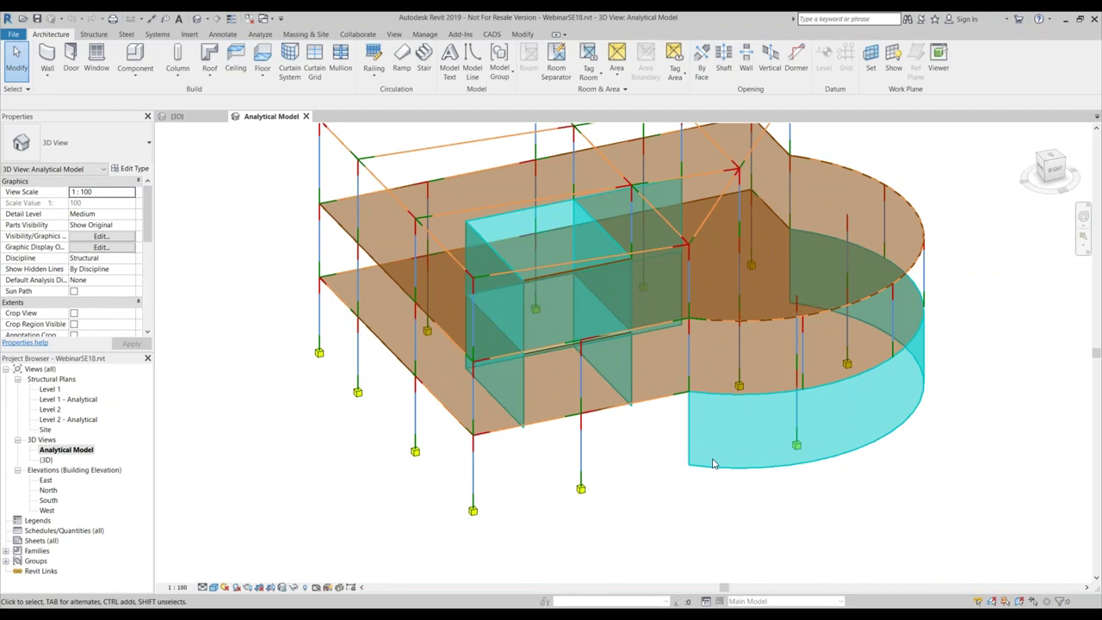
pyautogui.click(581, 508)
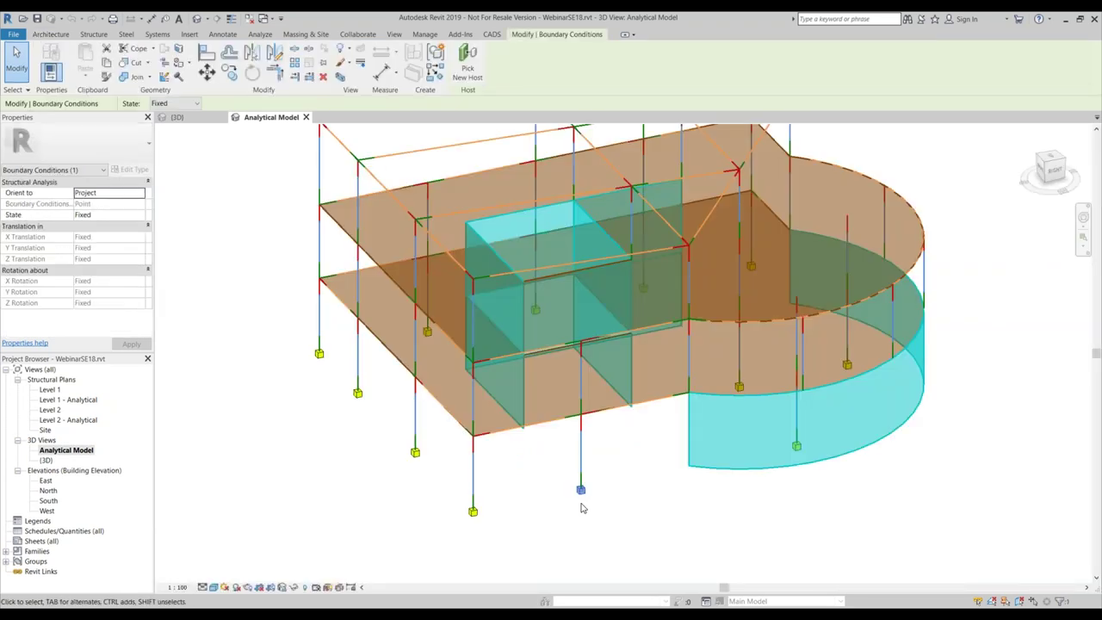
pyautogui.click(561, 489)
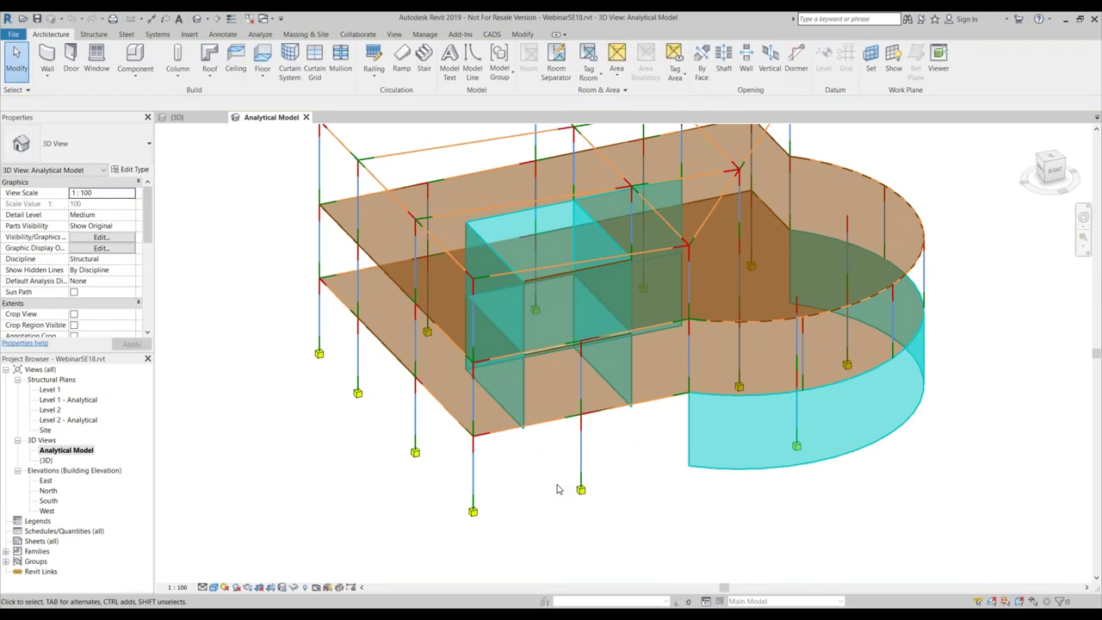
pyautogui.scroll(-2, 568, 489)
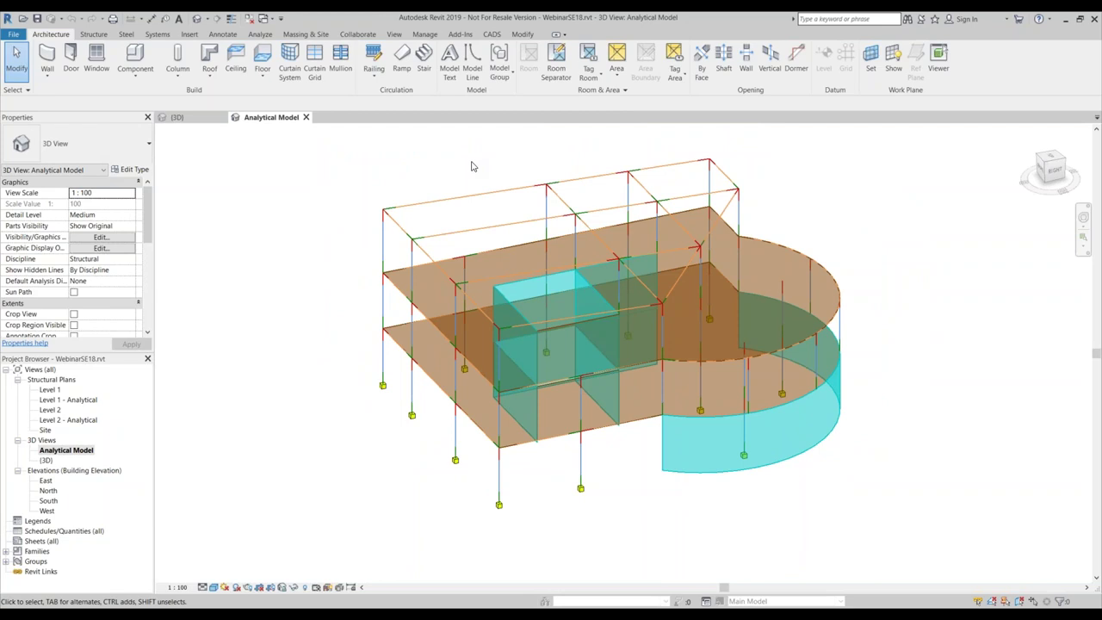
# Open the CADS Revit SCIA Engineer Link options and review the available modes of export, keeping Direct exchange.
pyautogui.click(490, 36)
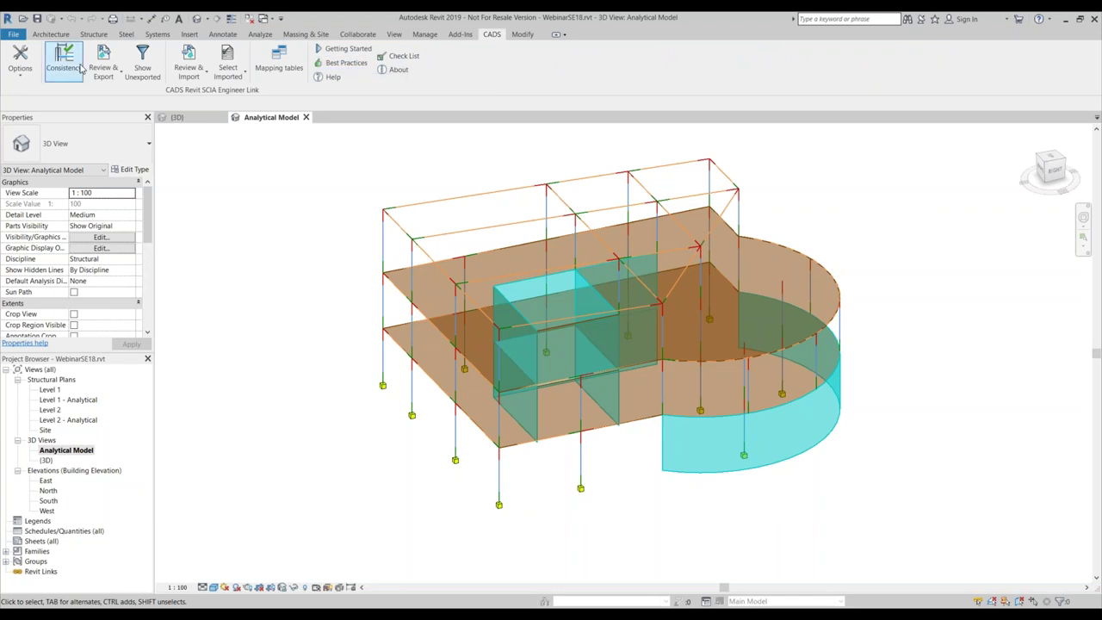
pyautogui.click(20, 54)
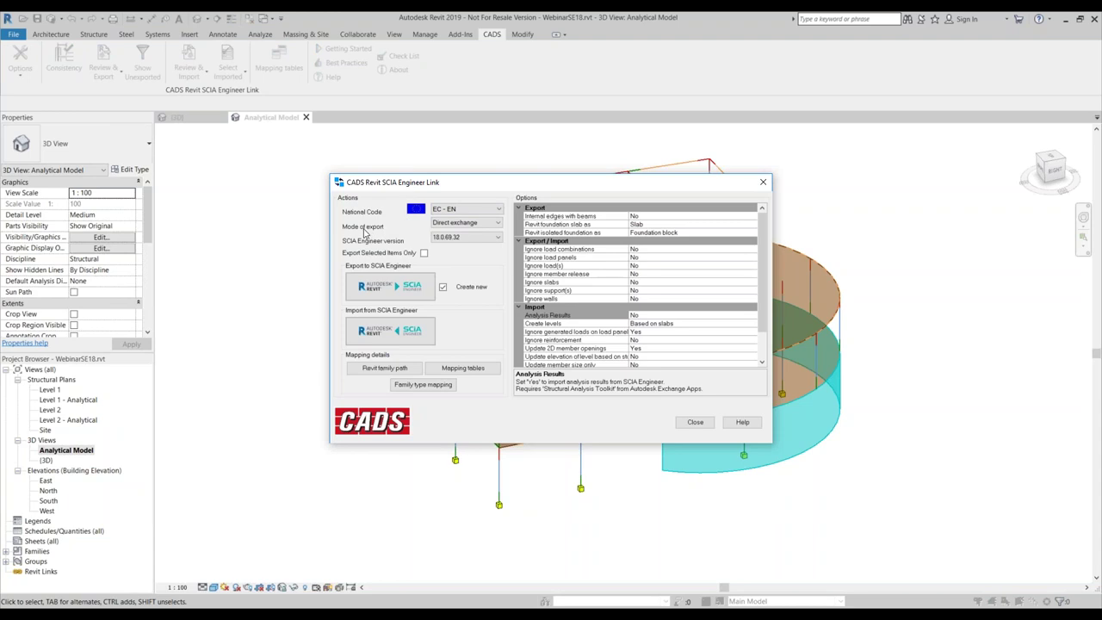
pyautogui.click(473, 223)
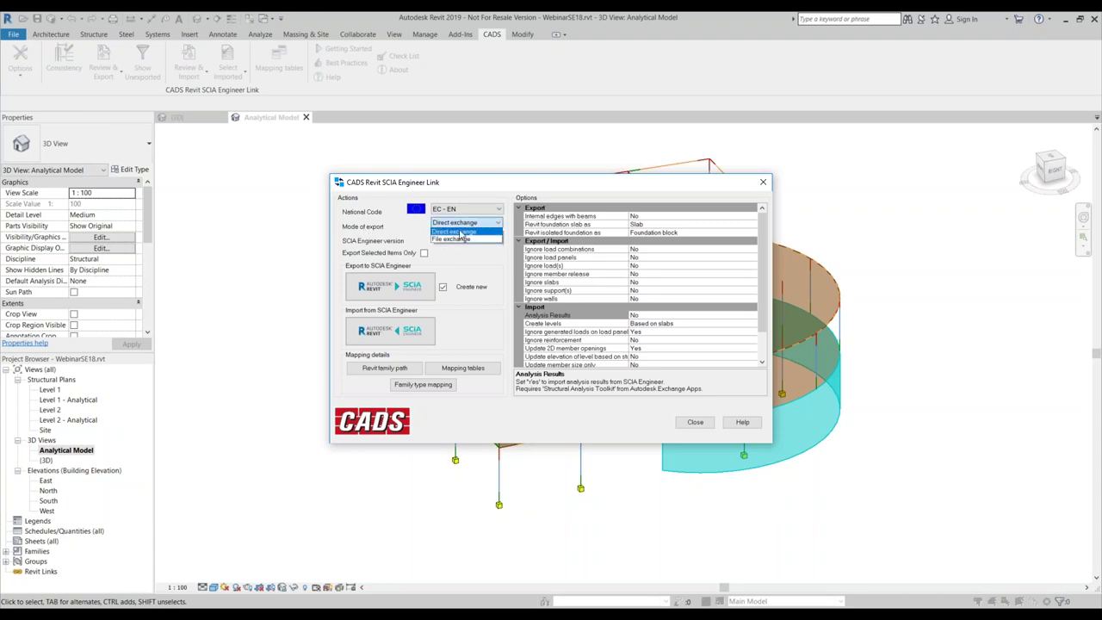
pyautogui.click(501, 212)
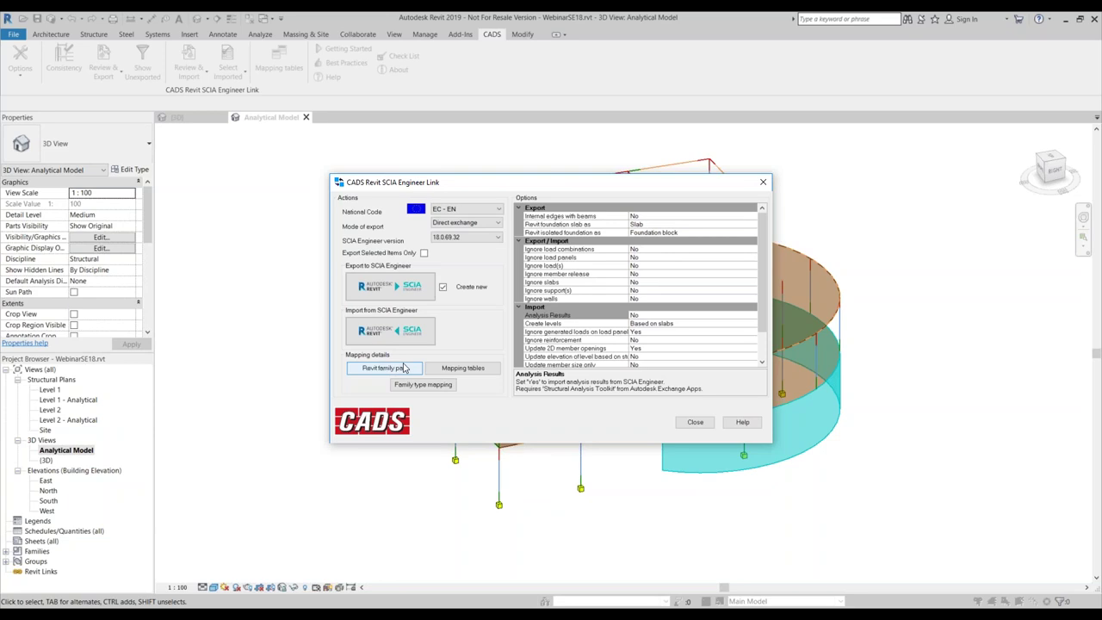
# Review the link's mapping tables for materials, cross sections, profile sheets and parameters, and close them.
pyautogui.click(472, 370)
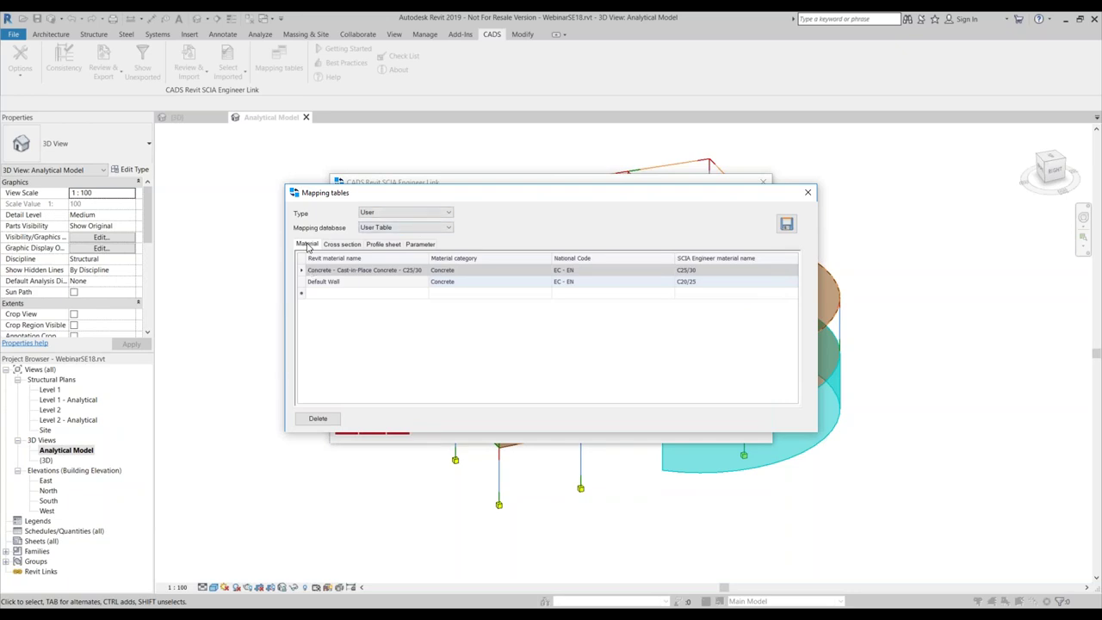
pyautogui.click(335, 248)
pyautogui.click(384, 244)
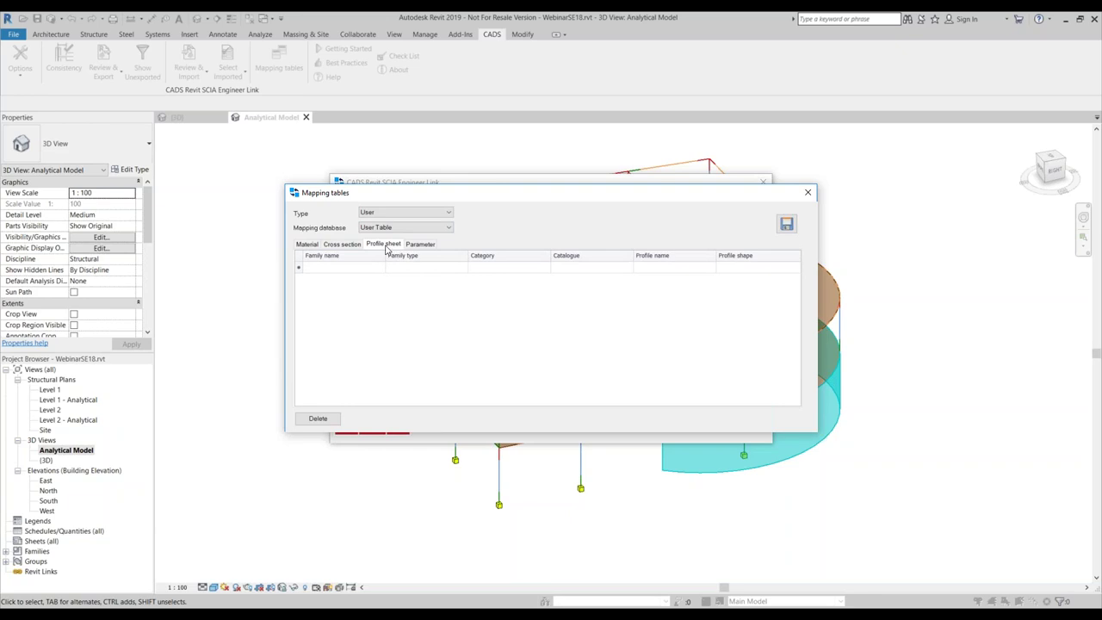
pyautogui.click(420, 248)
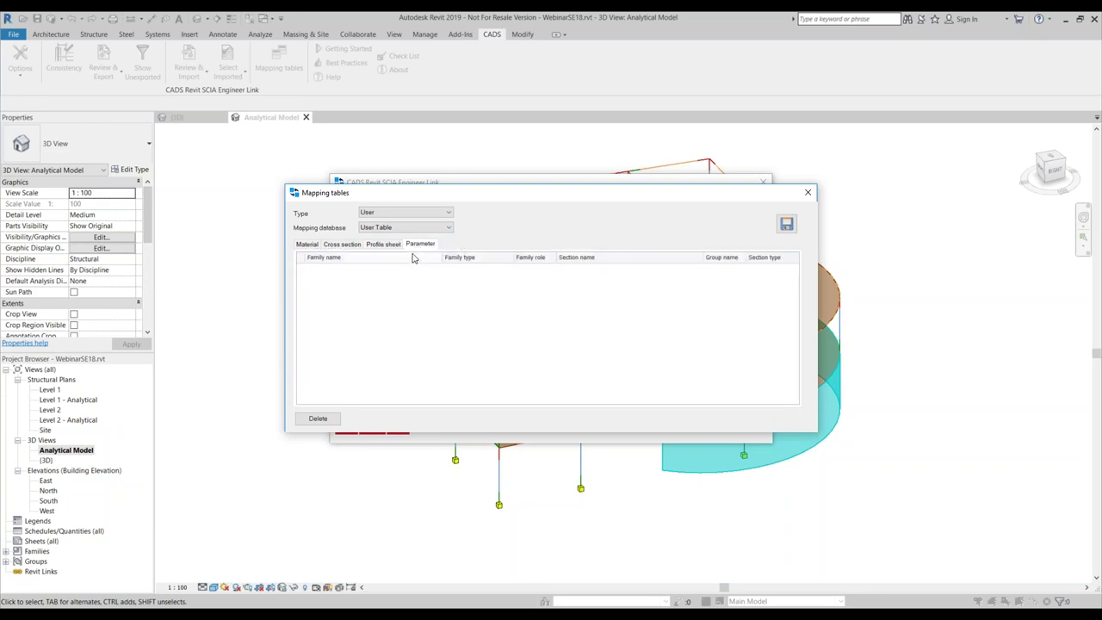
pyautogui.click(808, 192)
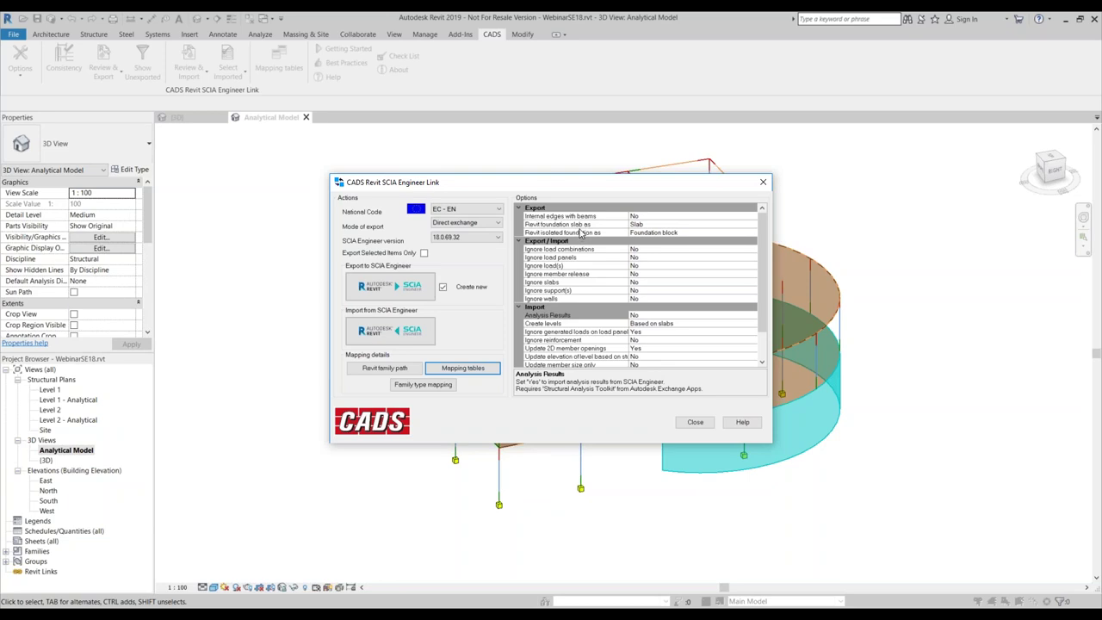
# Examine the link's Export / Import settings for ignoring load panels and supports.
pyautogui.scroll(-1, 568, 244)
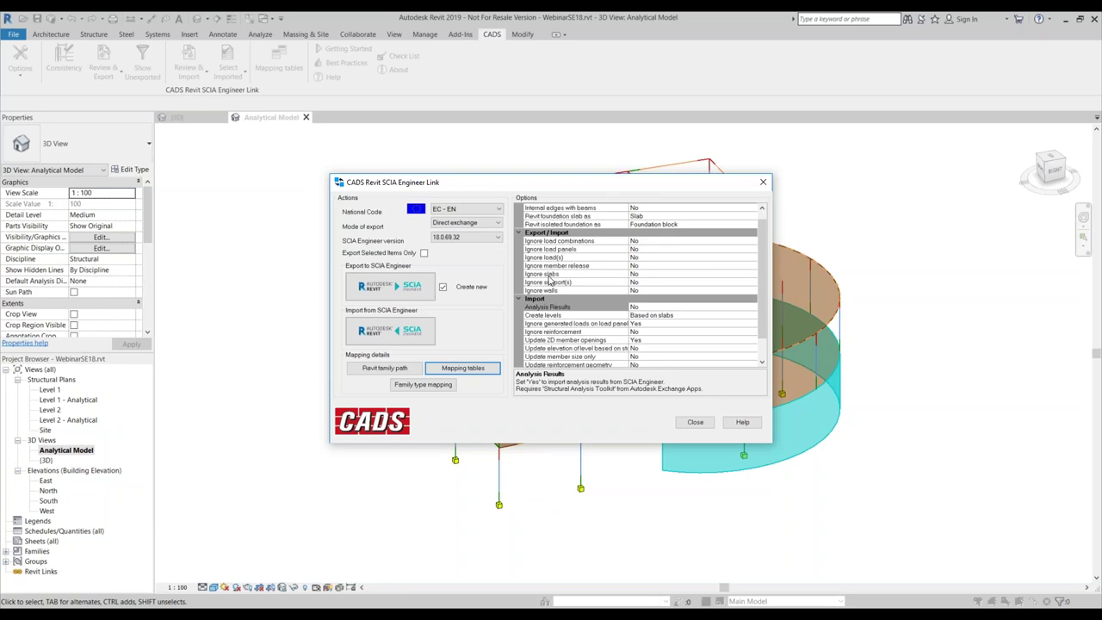
pyautogui.click(567, 250)
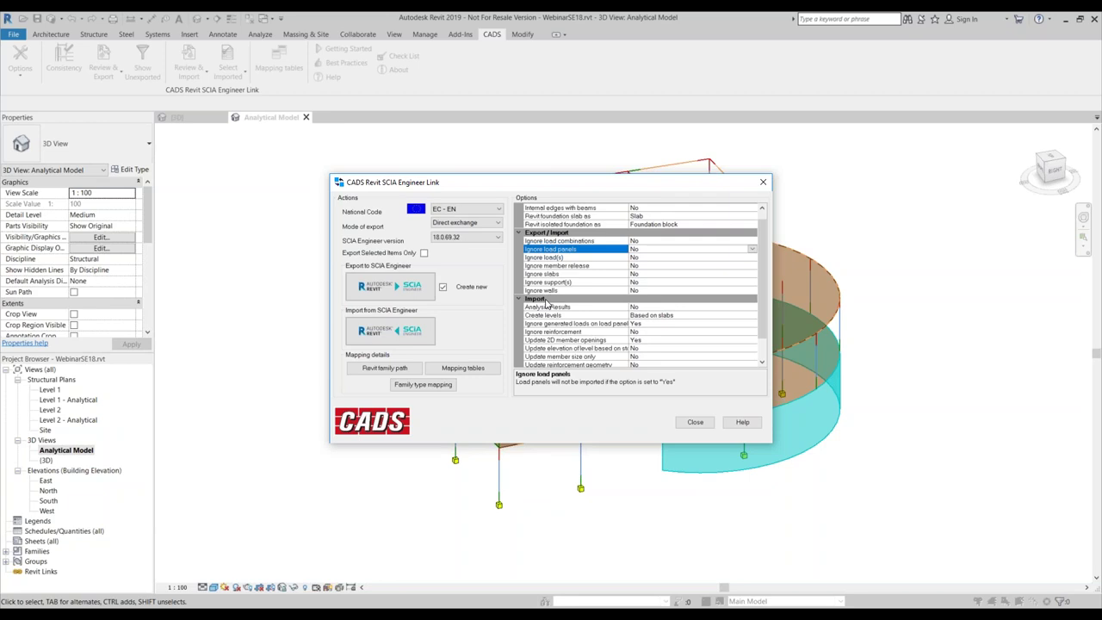
pyautogui.click(562, 283)
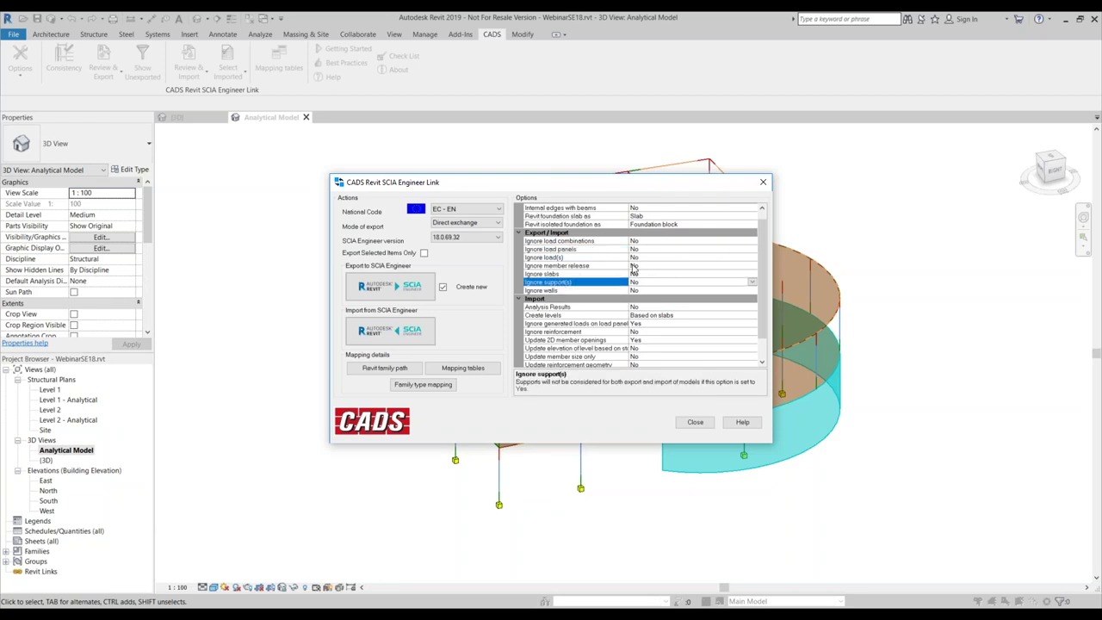
# Examine the Import settings for analysis results, level creation choices and reinforcement, plus the Material as unknown mapping setting.
pyautogui.scroll(-1, 632, 268)
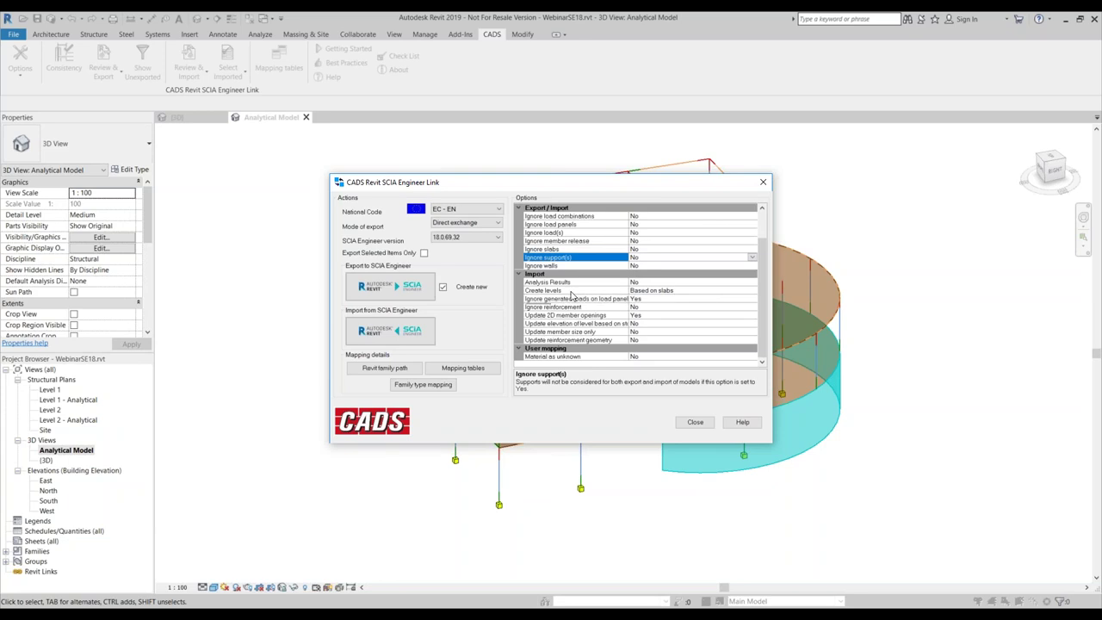
pyautogui.click(571, 284)
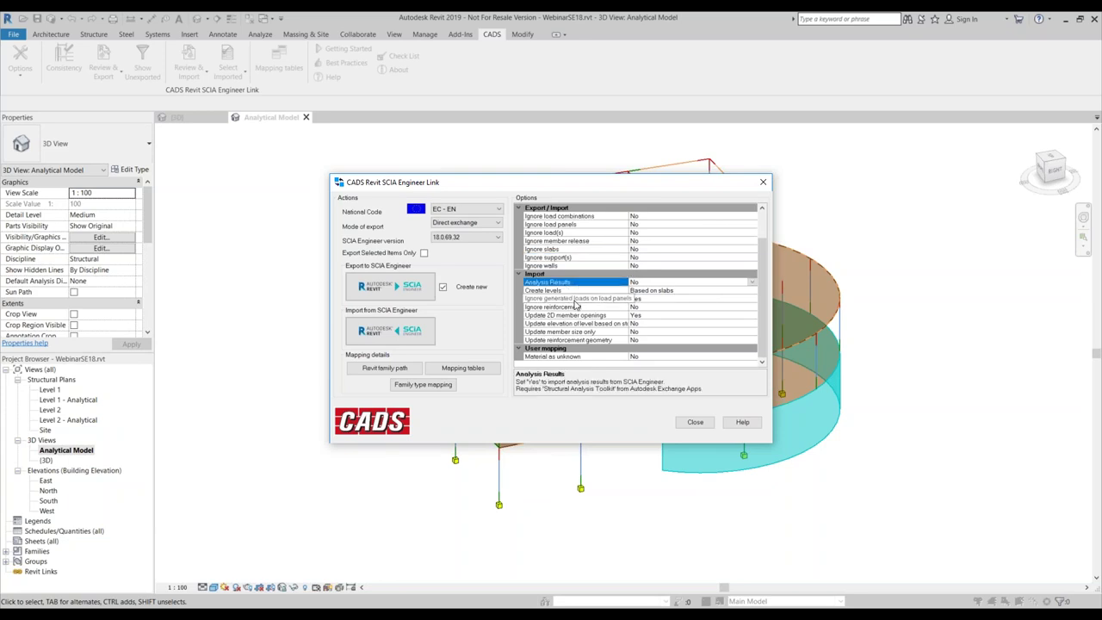
pyautogui.click(574, 291)
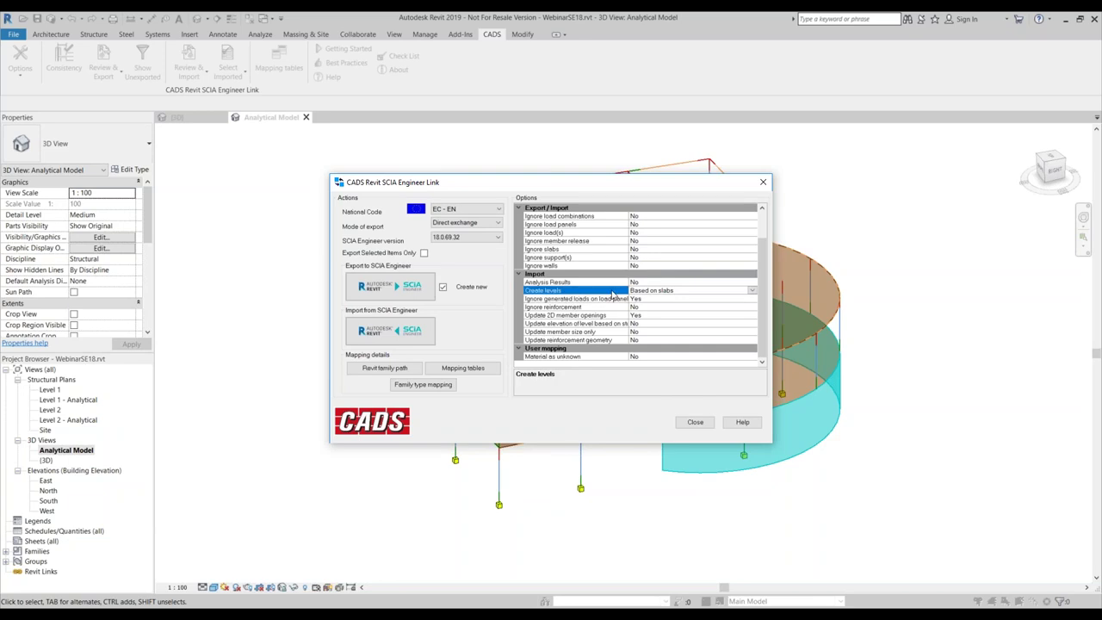
pyautogui.click(752, 291)
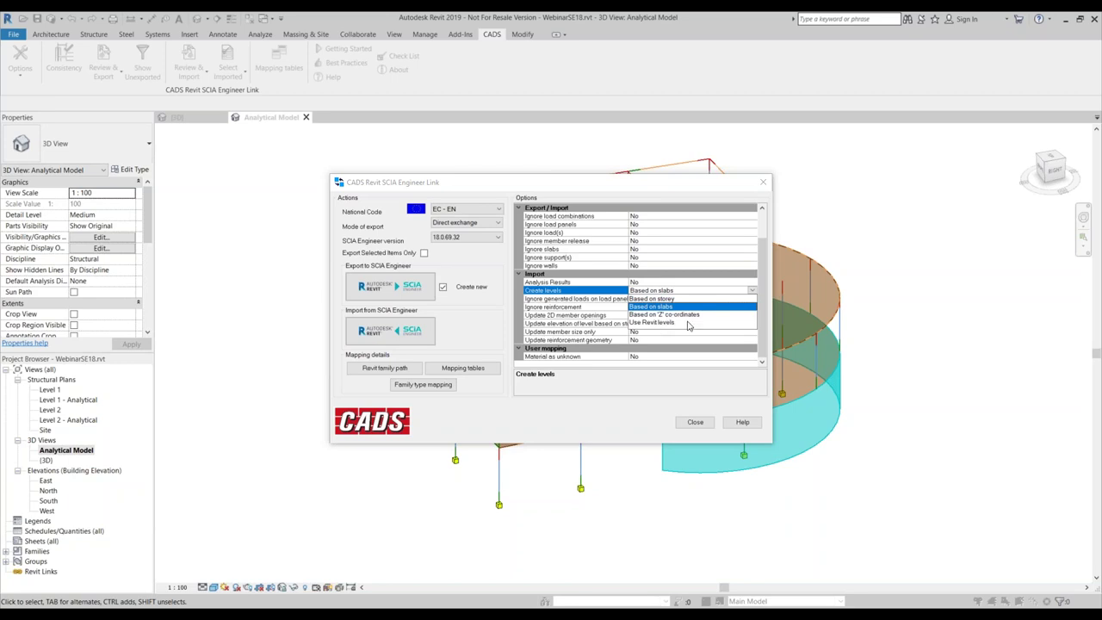
pyautogui.click(623, 296)
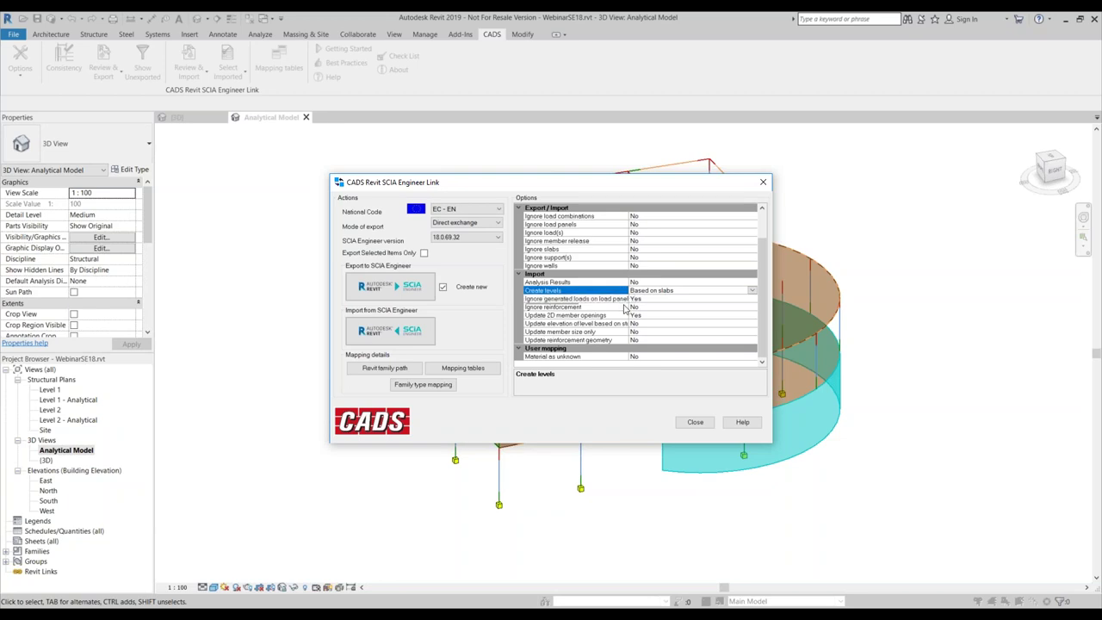
pyautogui.click(564, 307)
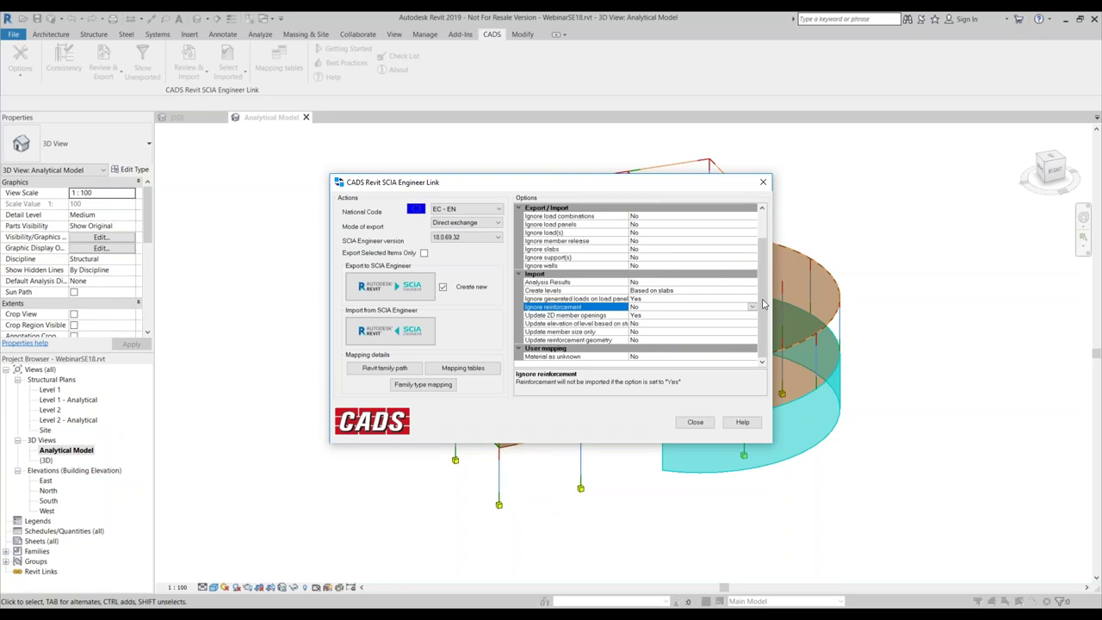
pyautogui.click(566, 357)
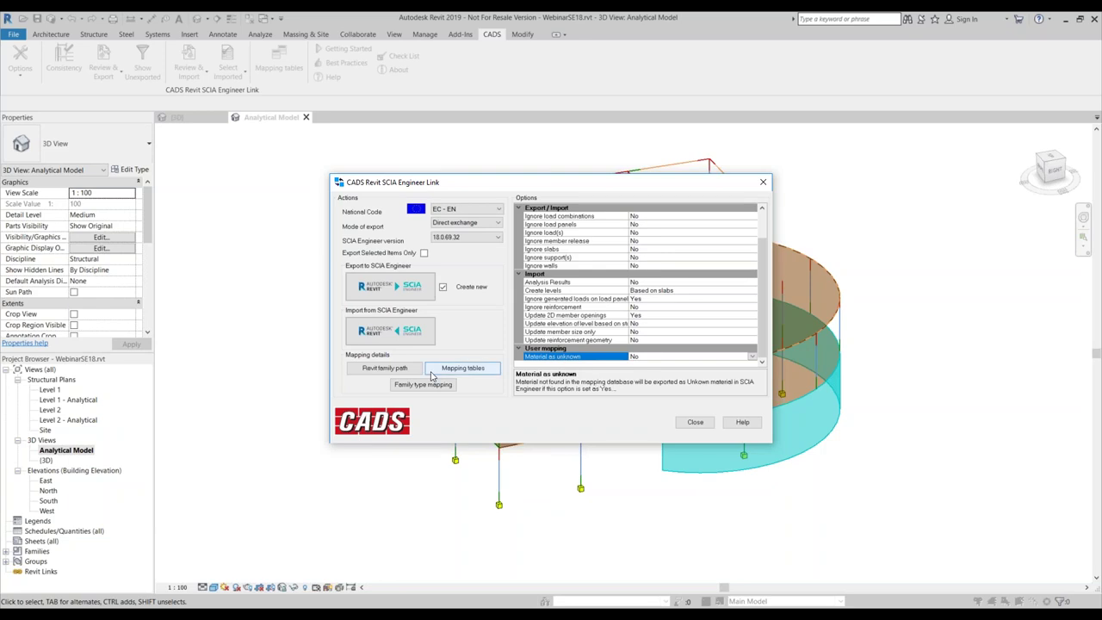
# Review the Create new setting for exporting to SCIA Engineer, keep it enabled, and close the link options.
pyautogui.moveTo(379, 613)
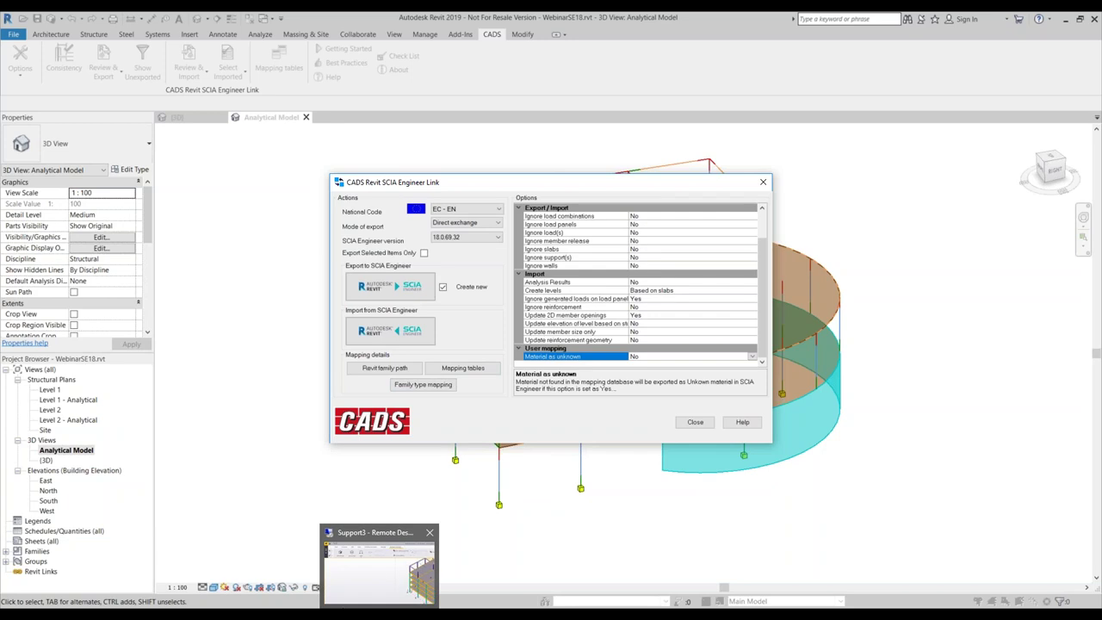
pyautogui.click(443, 287)
pyautogui.click(443, 287)
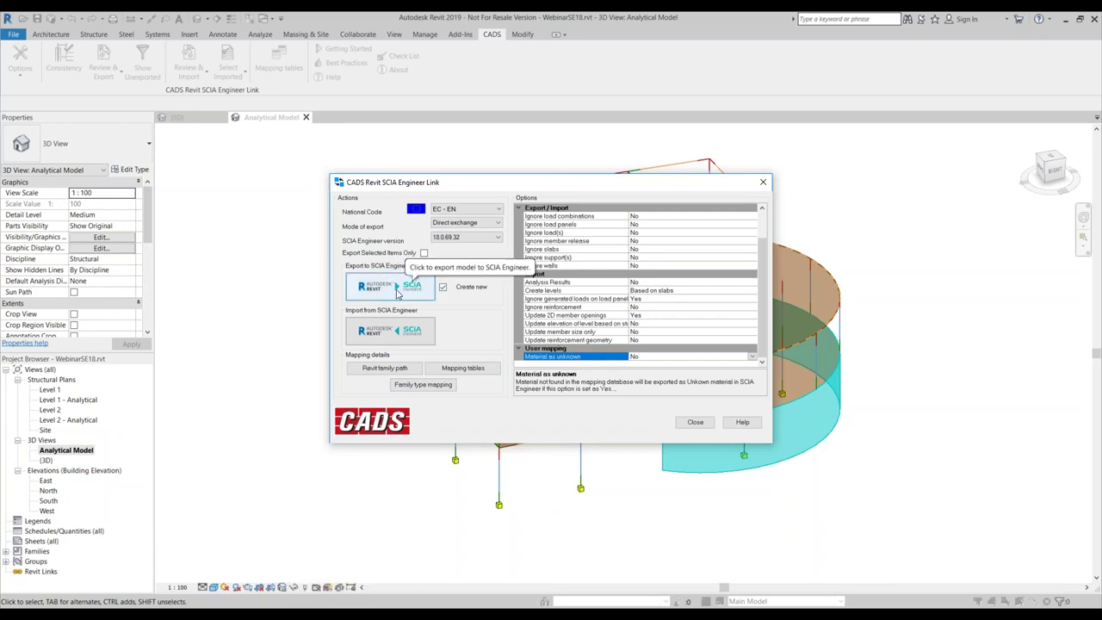
pyautogui.click(391, 296)
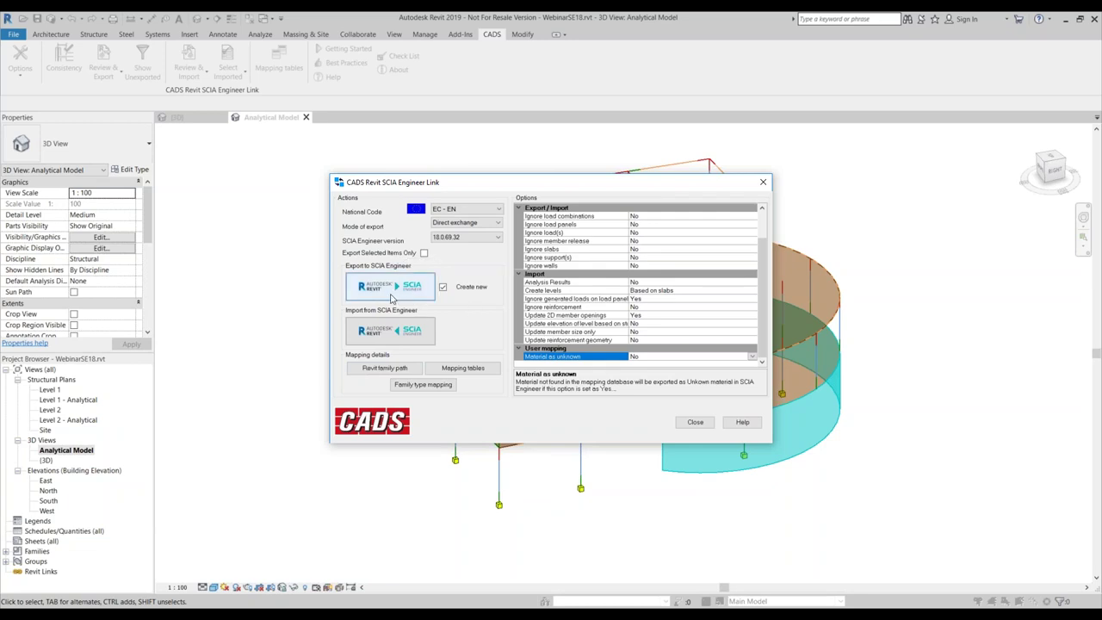
pyautogui.click(763, 184)
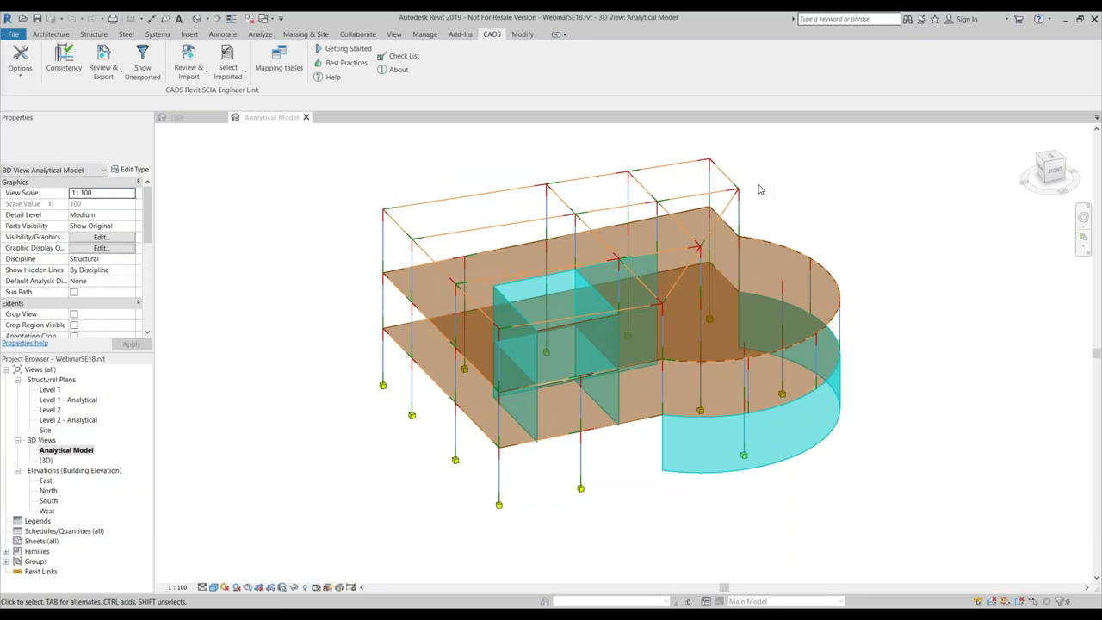
# Place a hosted line load of -1.00 kN/m in Fz under load case DL1 on the short analytical roof beam at the far-left corner.
pyautogui.scroll(2, 411, 242)
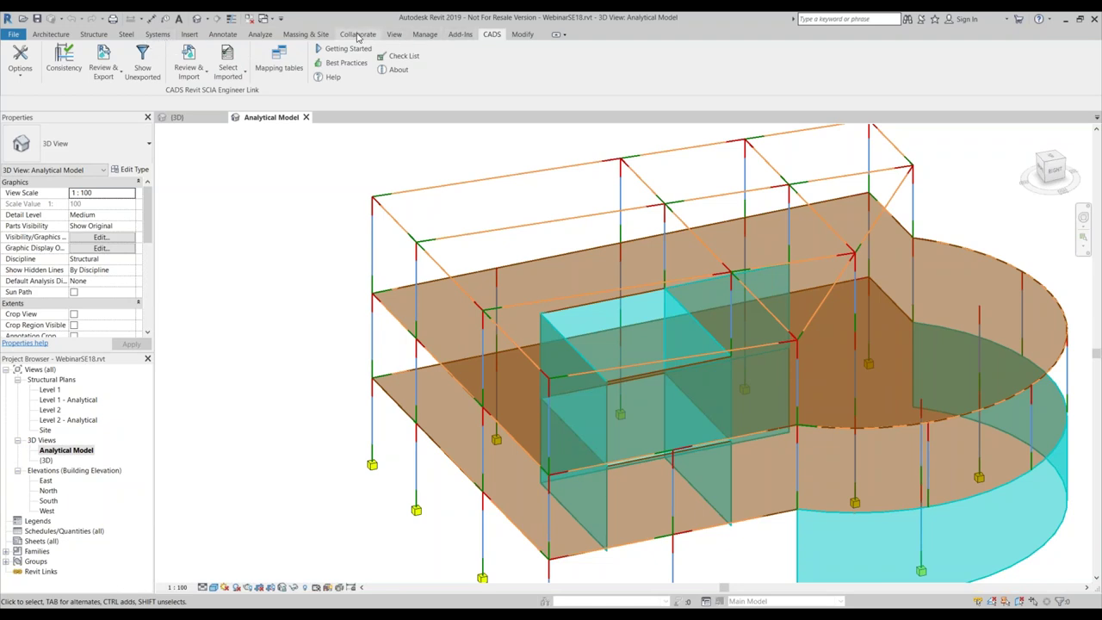
pyautogui.click(260, 36)
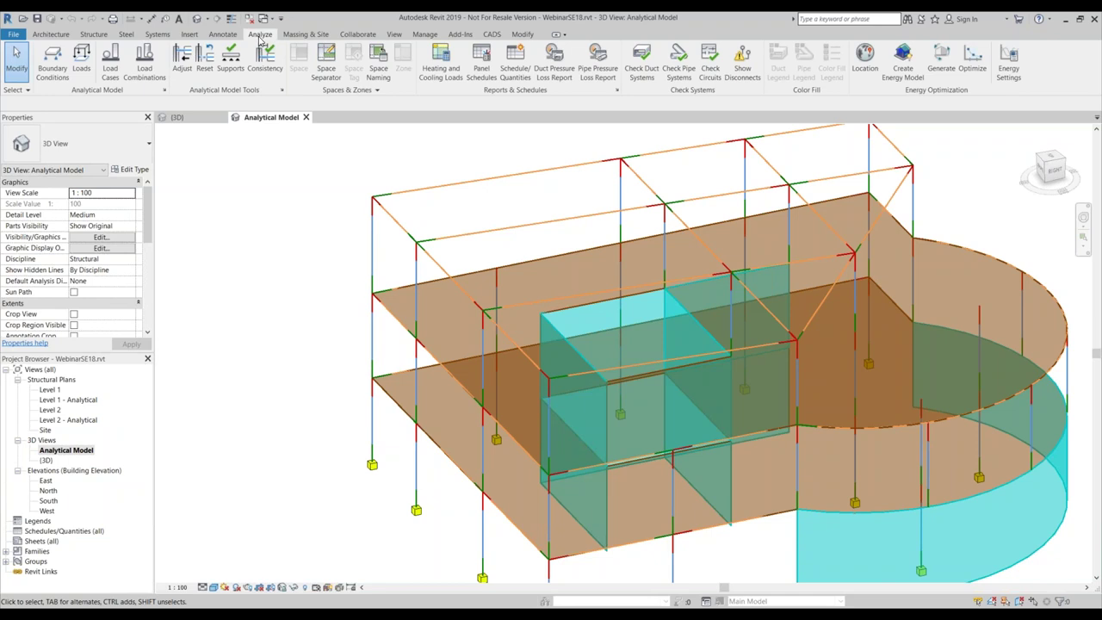
pyautogui.click(80, 60)
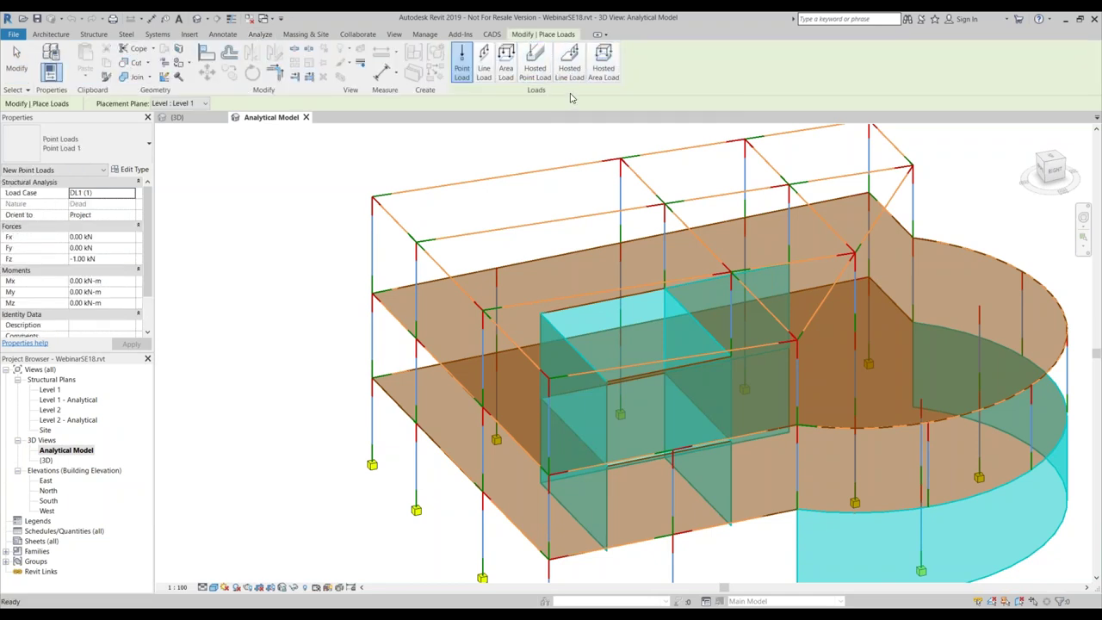
pyautogui.click(569, 64)
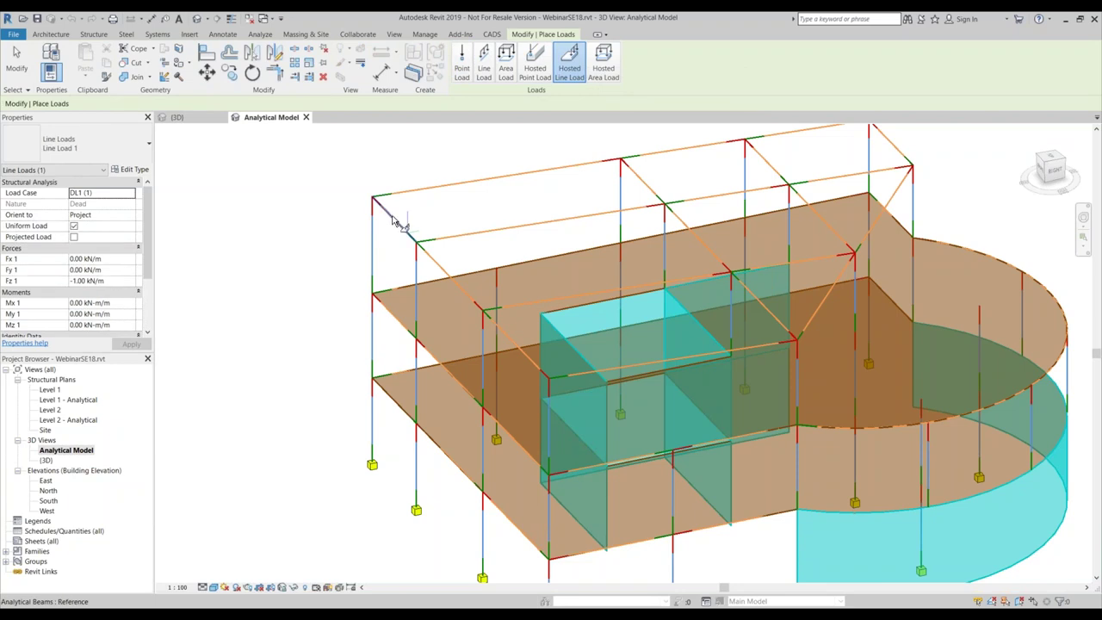
pyautogui.click(392, 219)
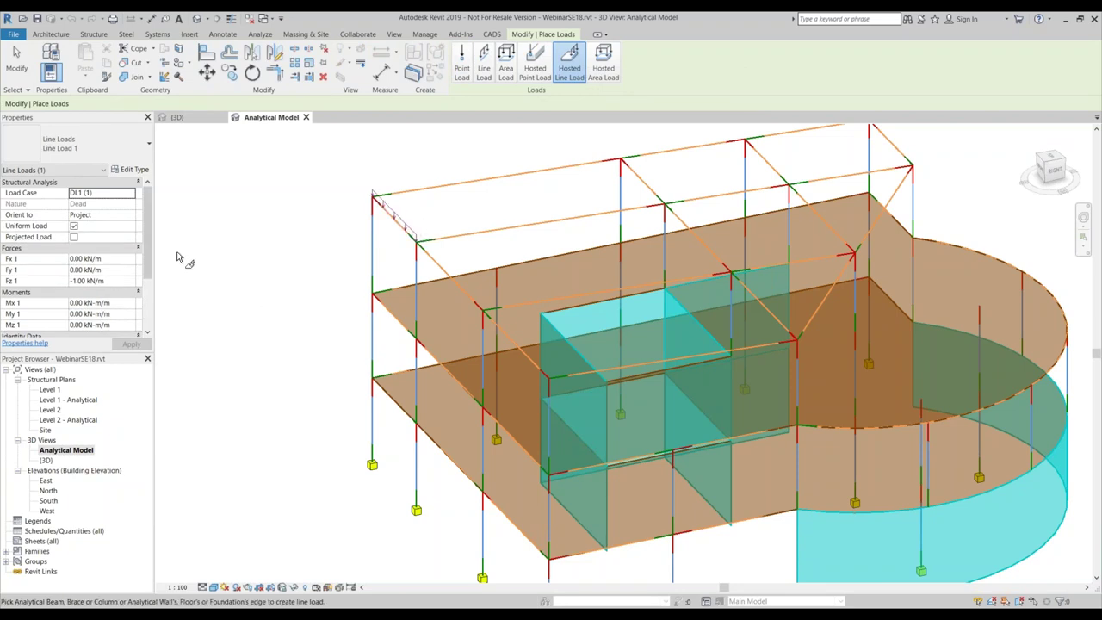
pyautogui.press('Escape')
pyautogui.press('Escape')
# Make the line load on the short far-left roof beam non-uniform.
pyautogui.click(396, 215)
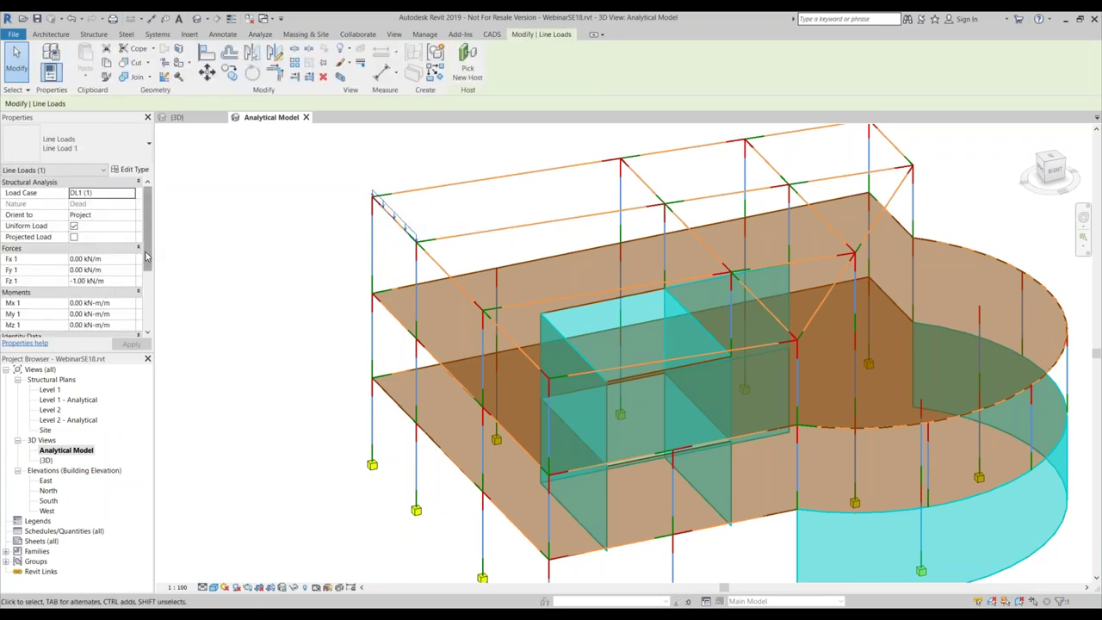
pyautogui.scroll(-2, 147, 256)
pyautogui.click(76, 193)
pyautogui.scroll(-3, 90, 224)
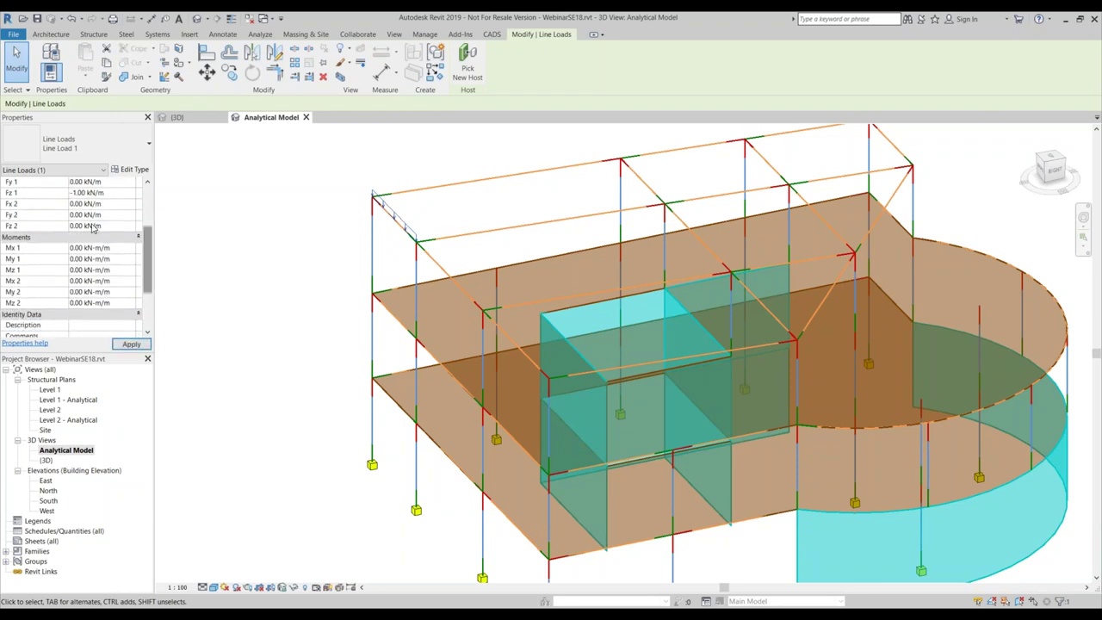
# Set Fz 2 of the line load to -3.00 kN/m to give it a trapezoidal shape.
pyautogui.click(91, 227)
pyautogui.moveTo(112, 227); pyautogui.dragTo(39, 236)
pyautogui.press('3')
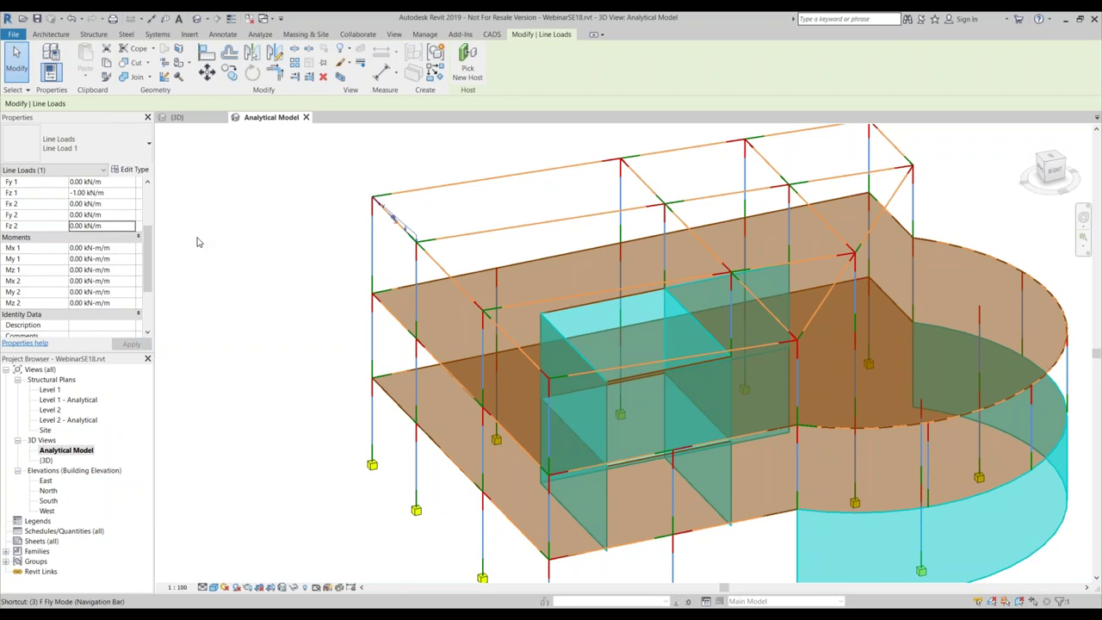
pyautogui.click(78, 226)
pyautogui.click(83, 225)
pyautogui.moveTo(82, 226); pyautogui.dragTo(69, 228)
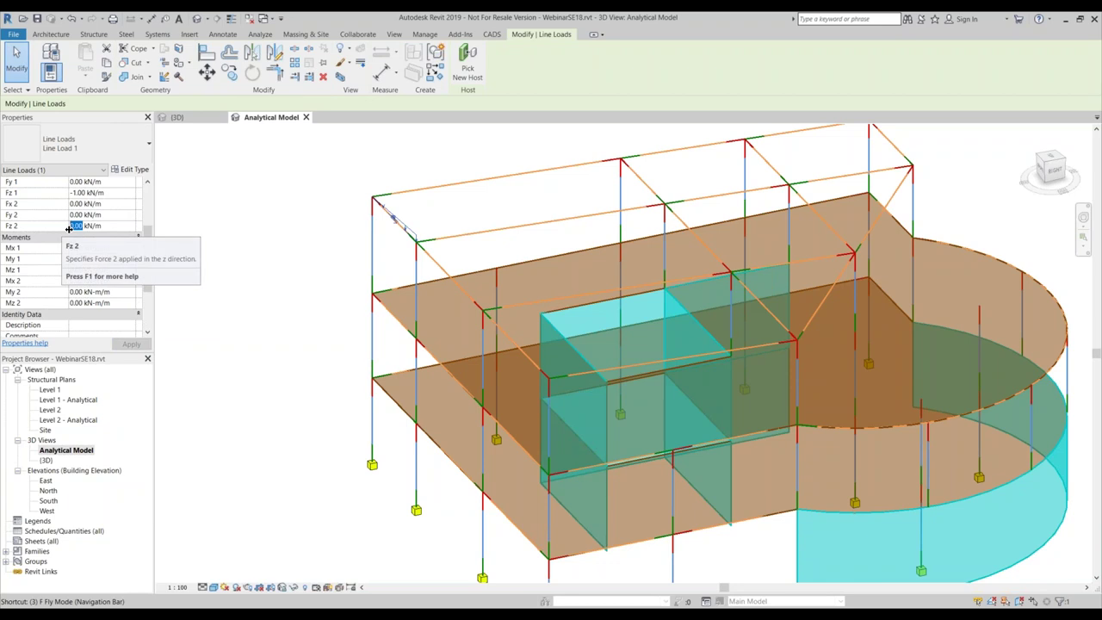
pyautogui.scroll(1, 110, 247)
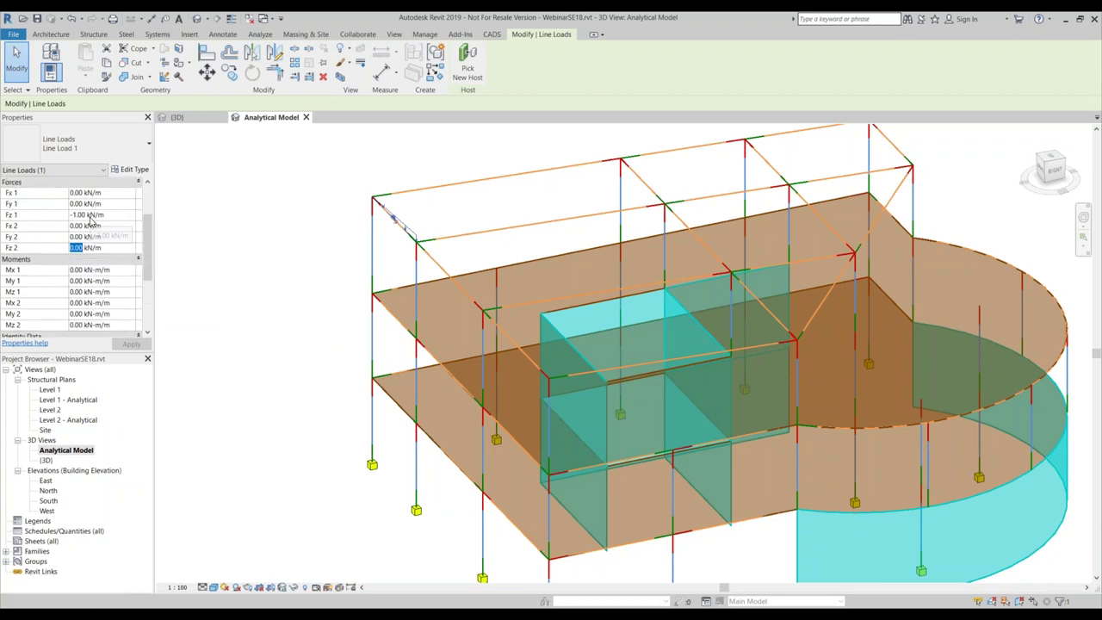
pyautogui.write('-3.00')
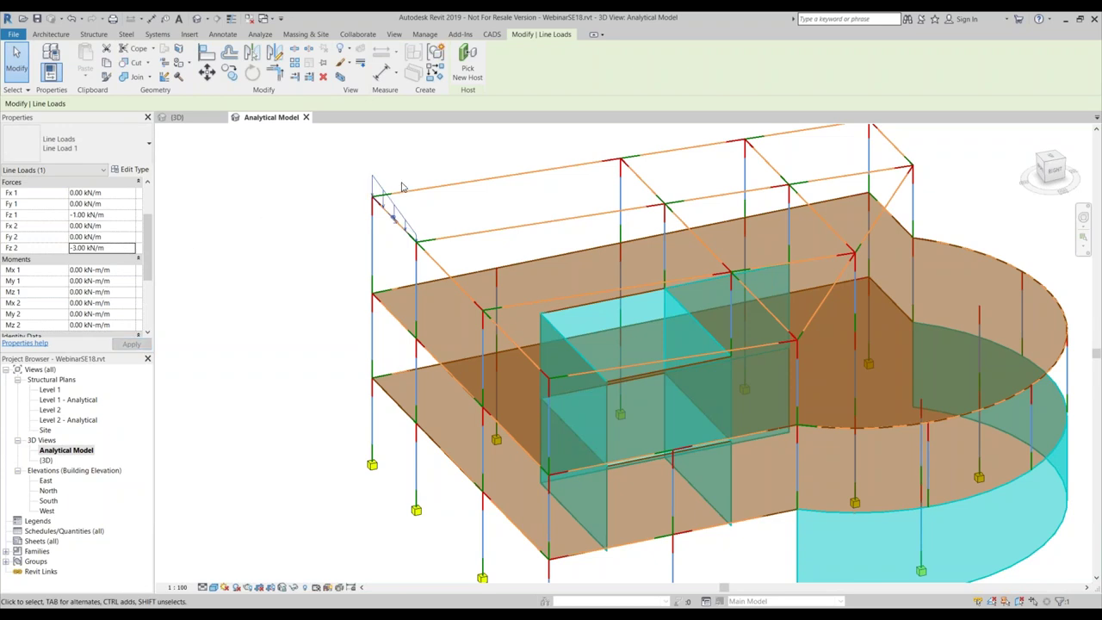
pyautogui.click(397, 182)
pyautogui.scroll(2, 400, 184)
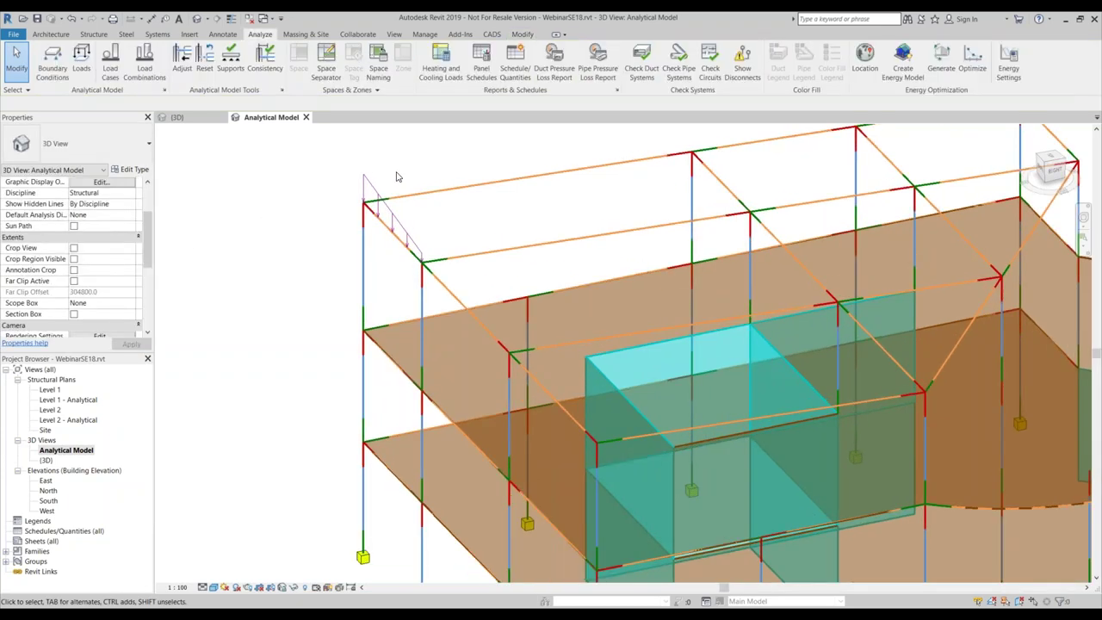
# Try to export the full Revit model to SCIA Engineer through the CADS link with Create new enabled, and close the export report.
pyautogui.click(492, 34)
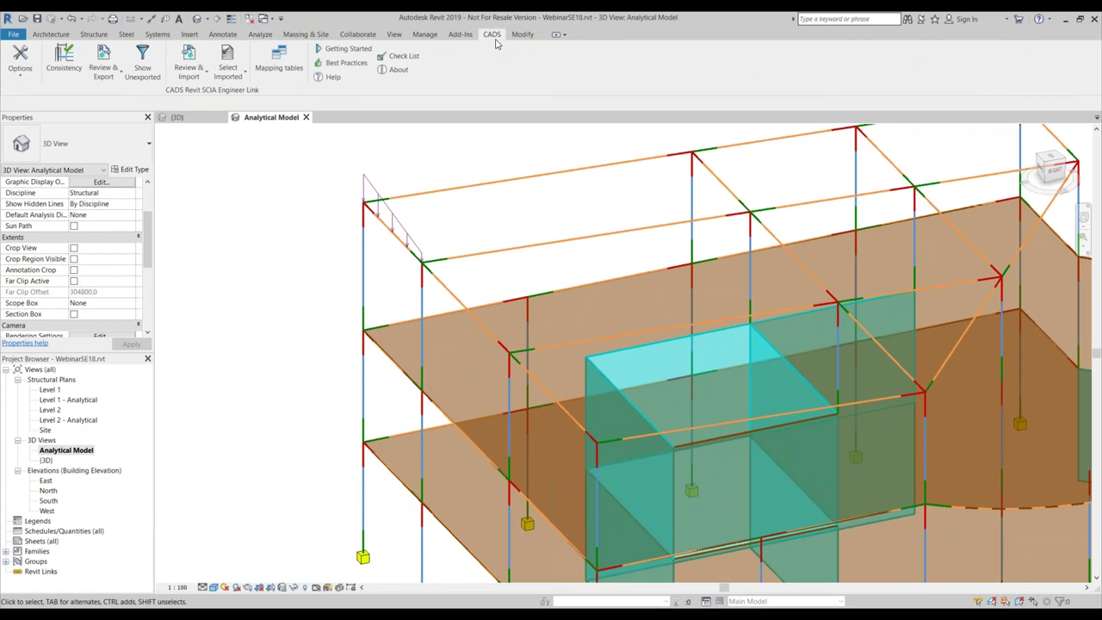
pyautogui.click(21, 59)
pyautogui.click(377, 292)
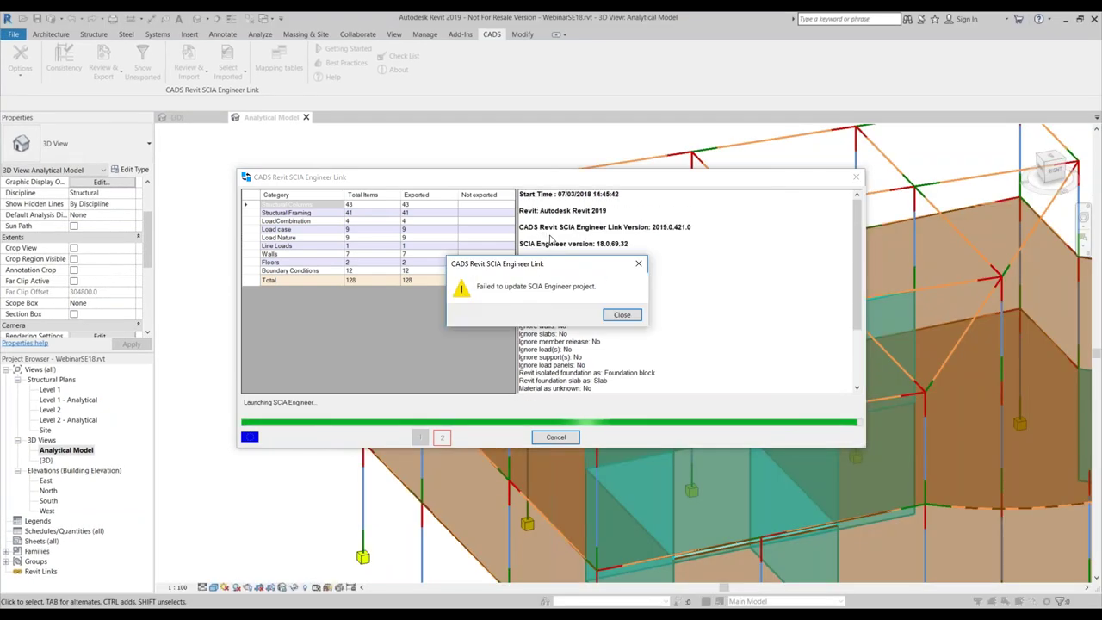
pyautogui.moveTo(570, 269); pyautogui.dragTo(456, 150)
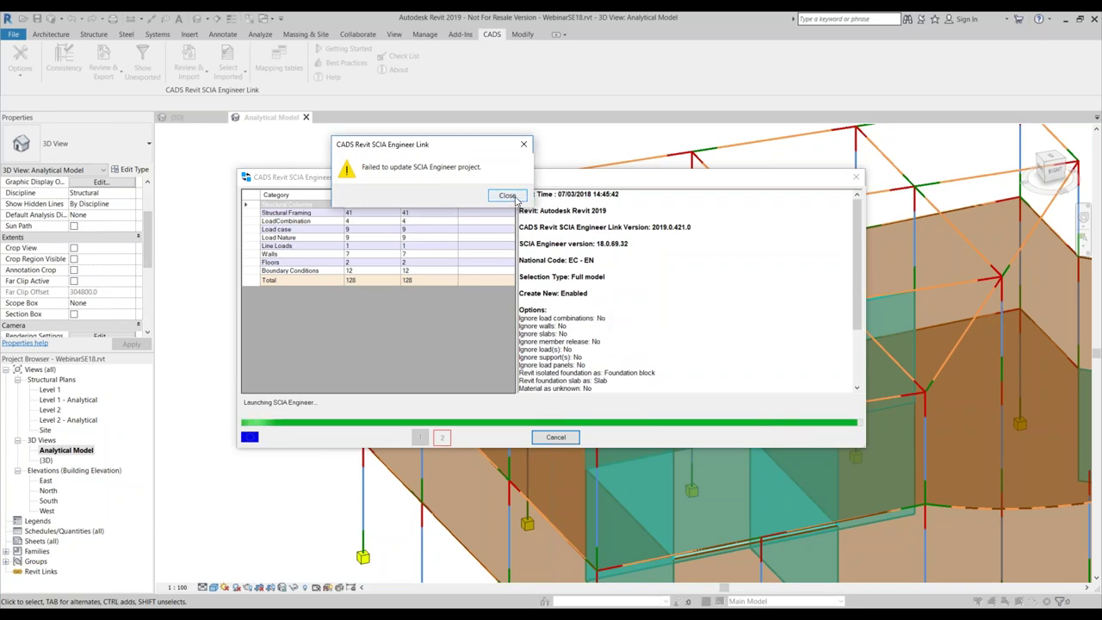
pyautogui.click(514, 196)
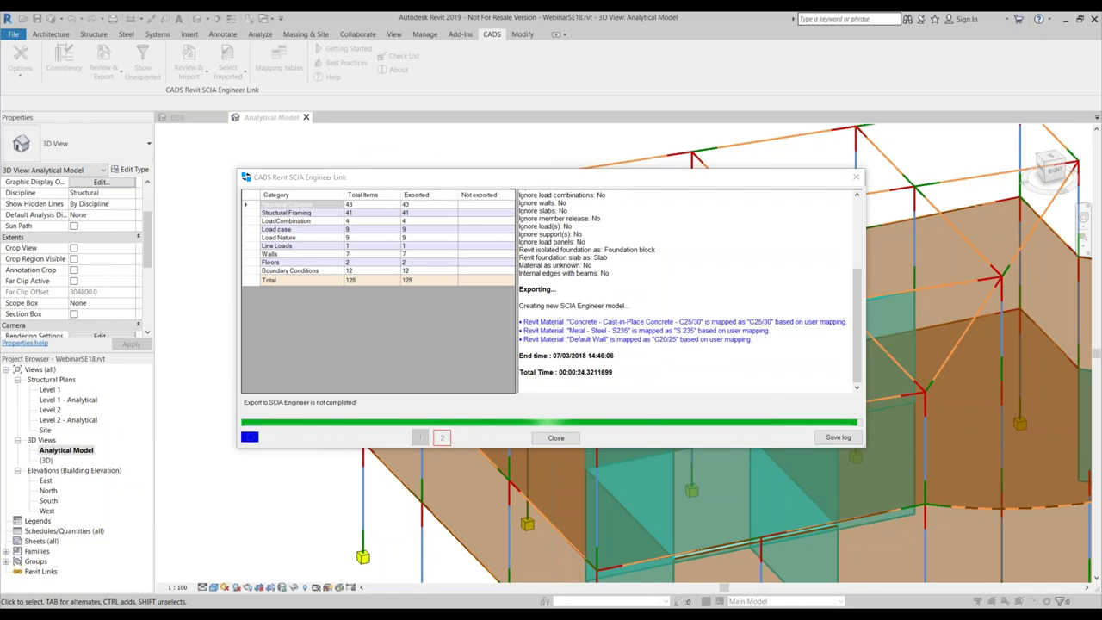
pyautogui.click(560, 438)
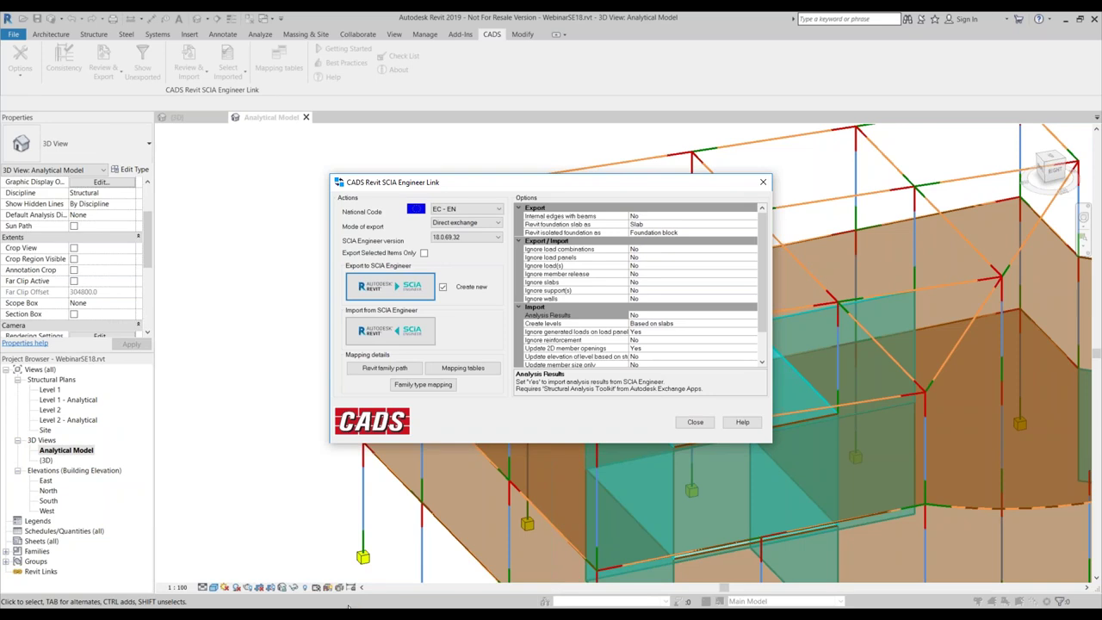
# Launch SCIA Engineer 18.0 separately and return to the CADS link dialog in Revit.
pyautogui.click(395, 282)
pyautogui.press('super')
pyautogui.press('super')
pyautogui.write('scia')
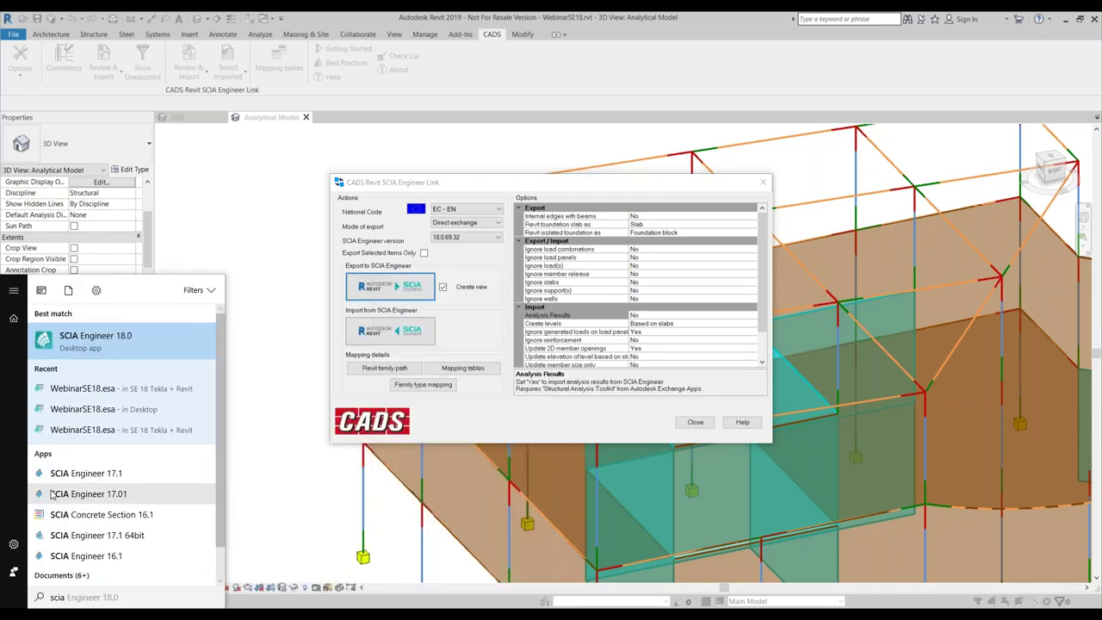
pyautogui.click(84, 347)
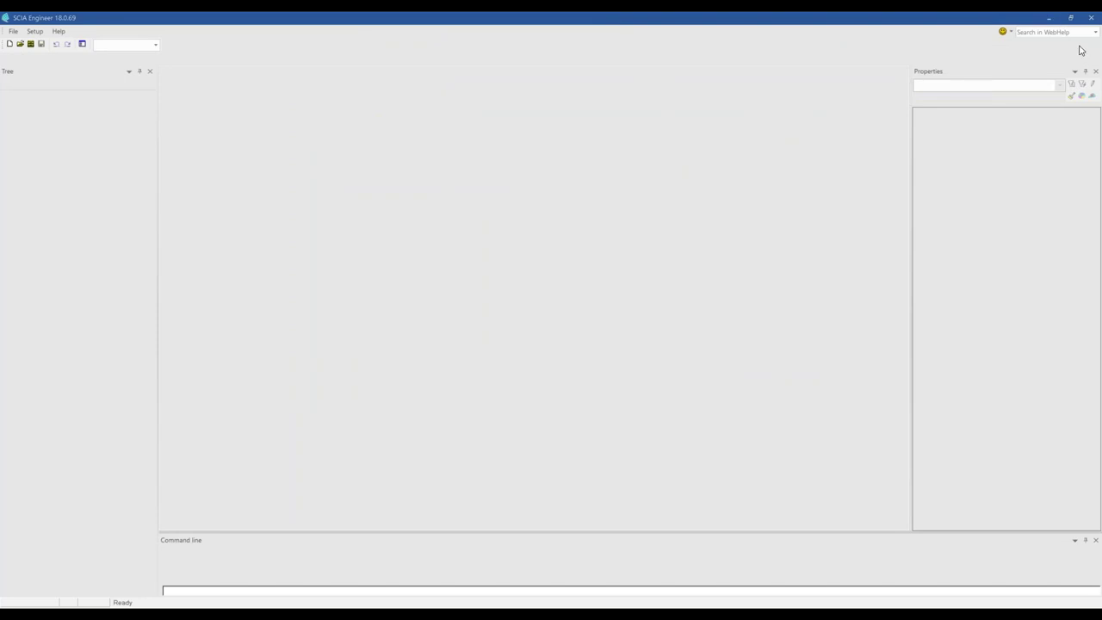
pyautogui.click(1051, 17)
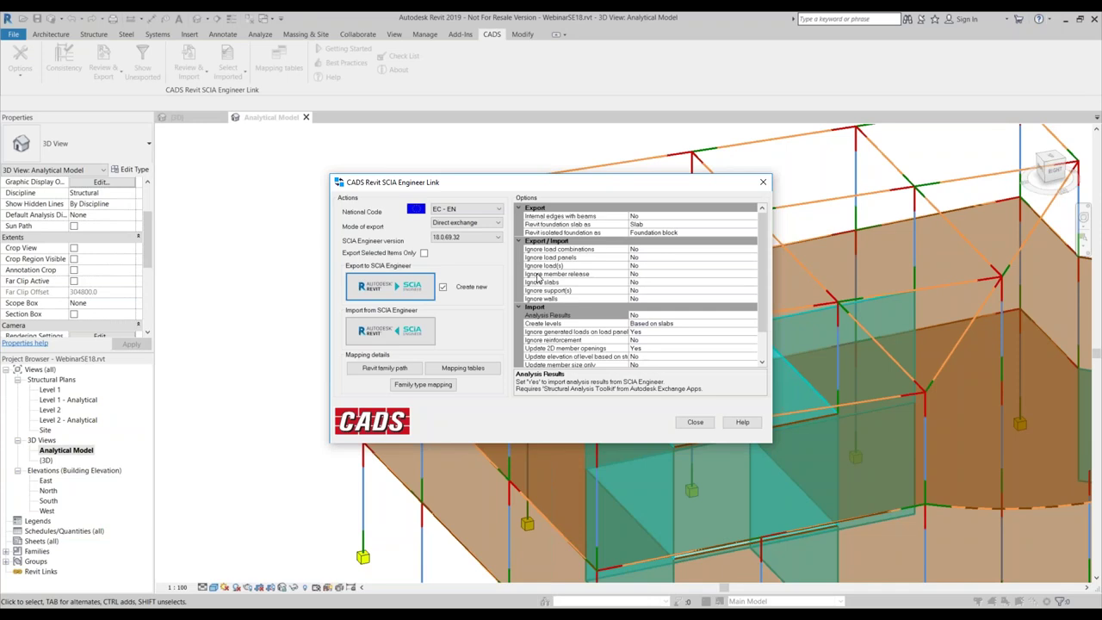
# Export the full model as a new SCIA Engineer 18.0.69.32 project and review the material mapping, cross-section mapping and summary in the export log.
pyautogui.click(421, 302)
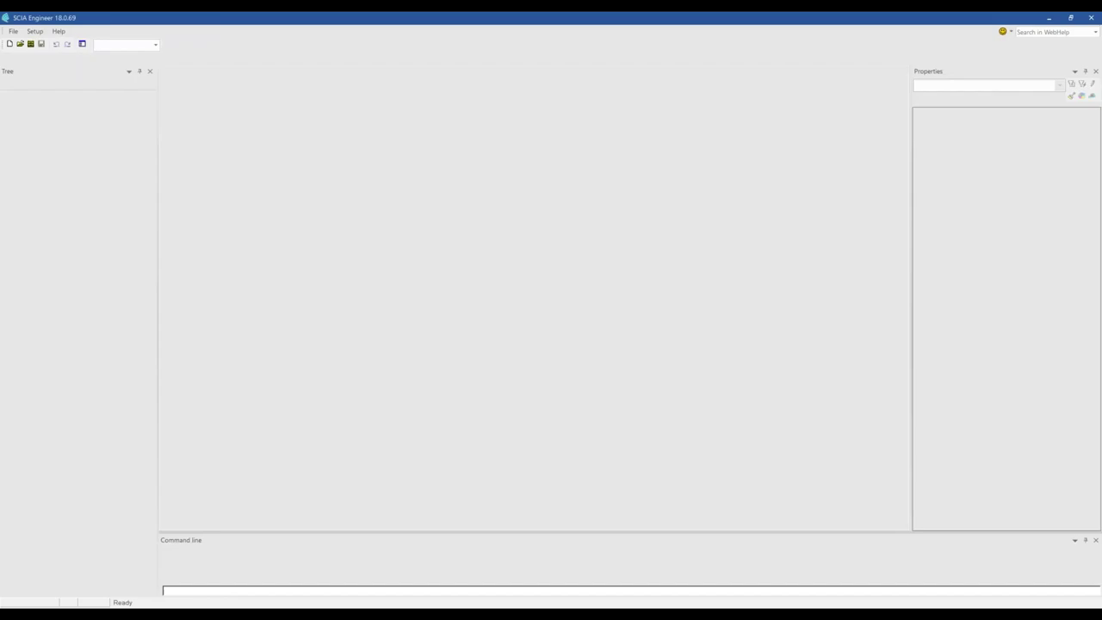
pyautogui.click(1051, 17)
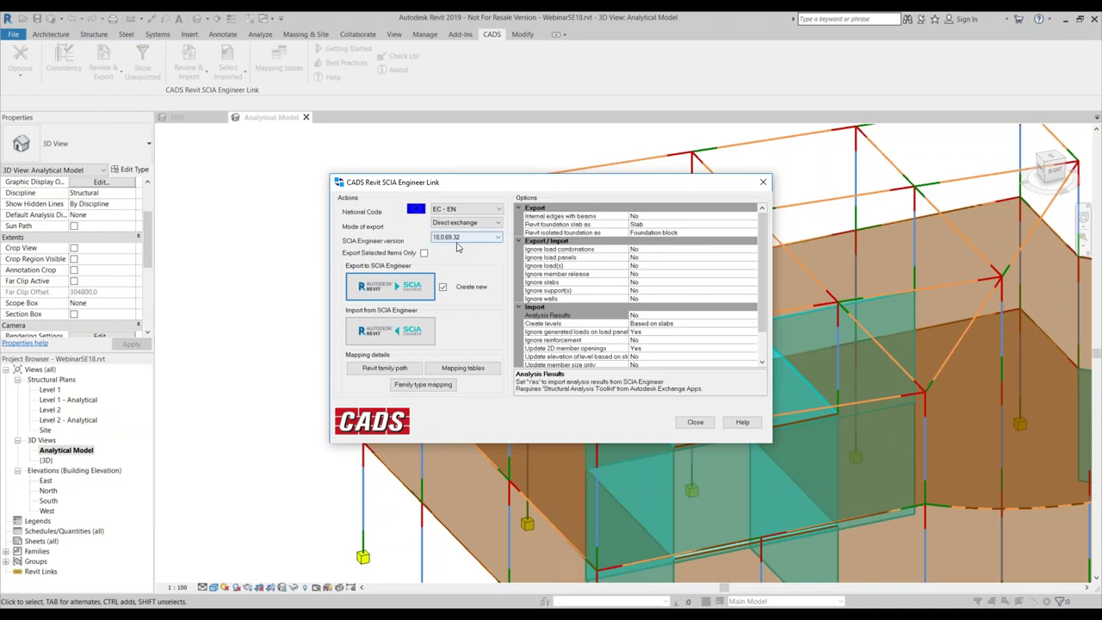
pyautogui.click(393, 297)
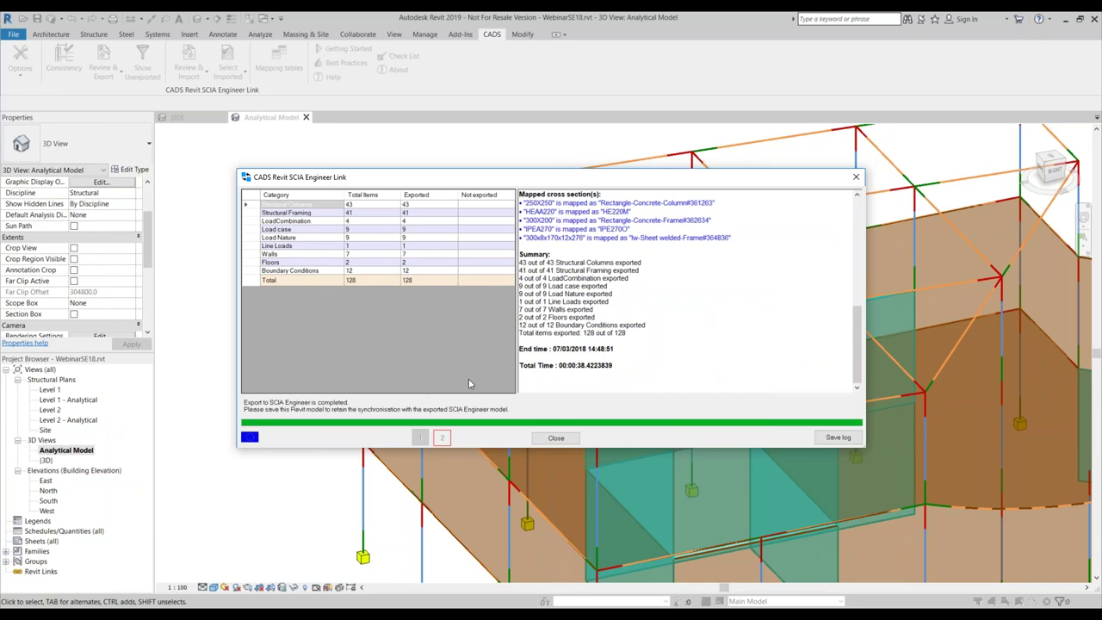
pyautogui.scroll(10, 858, 228)
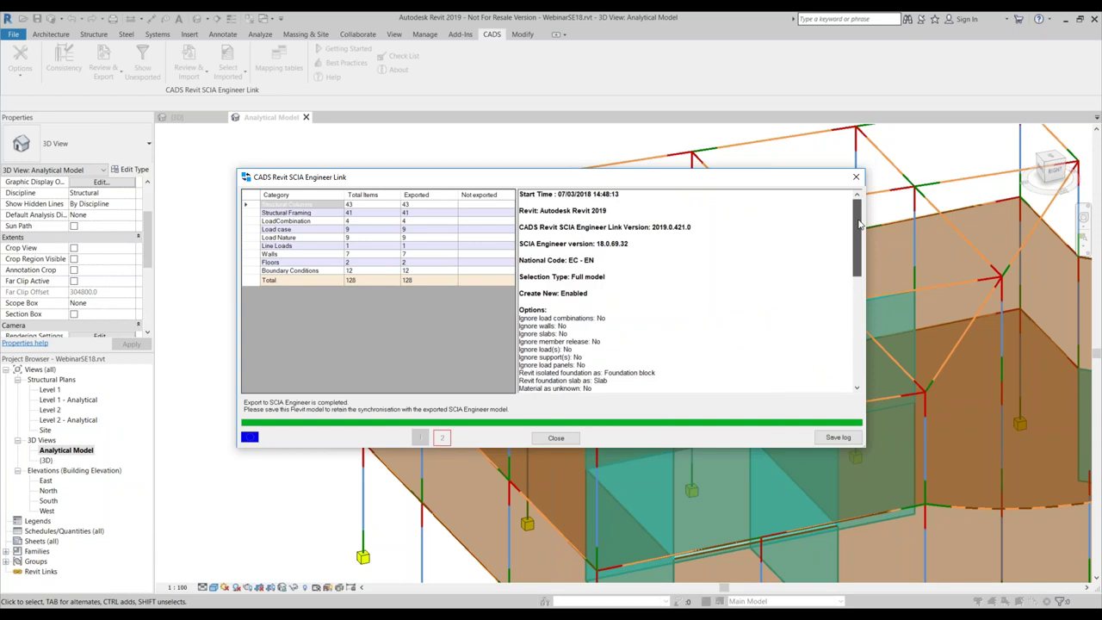
pyautogui.scroll(-7, 859, 242)
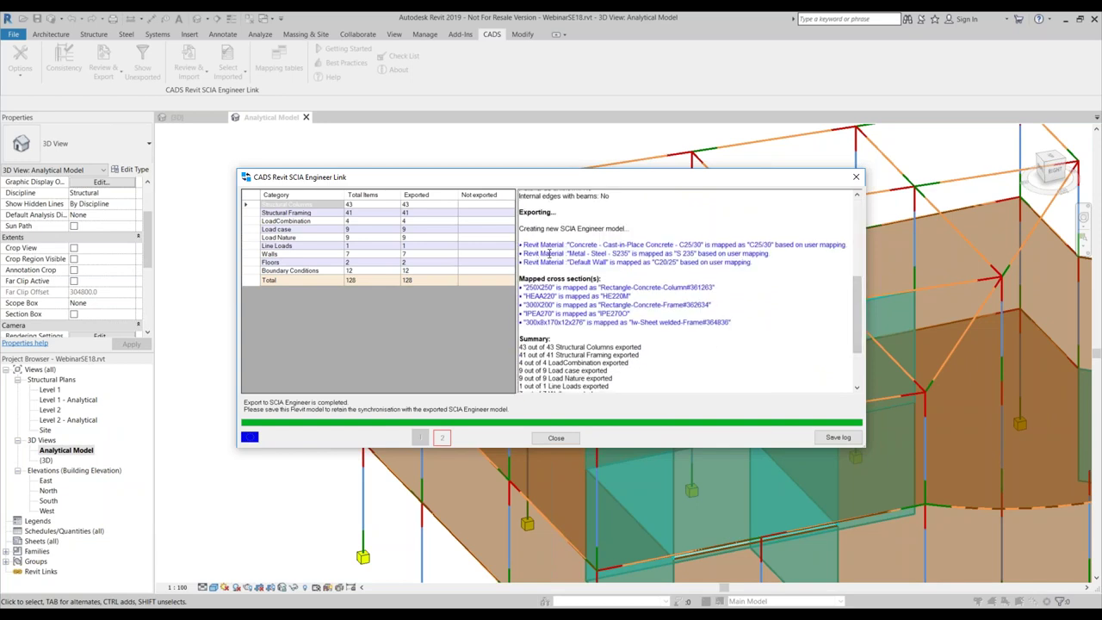
pyautogui.scroll(-3, 541, 241)
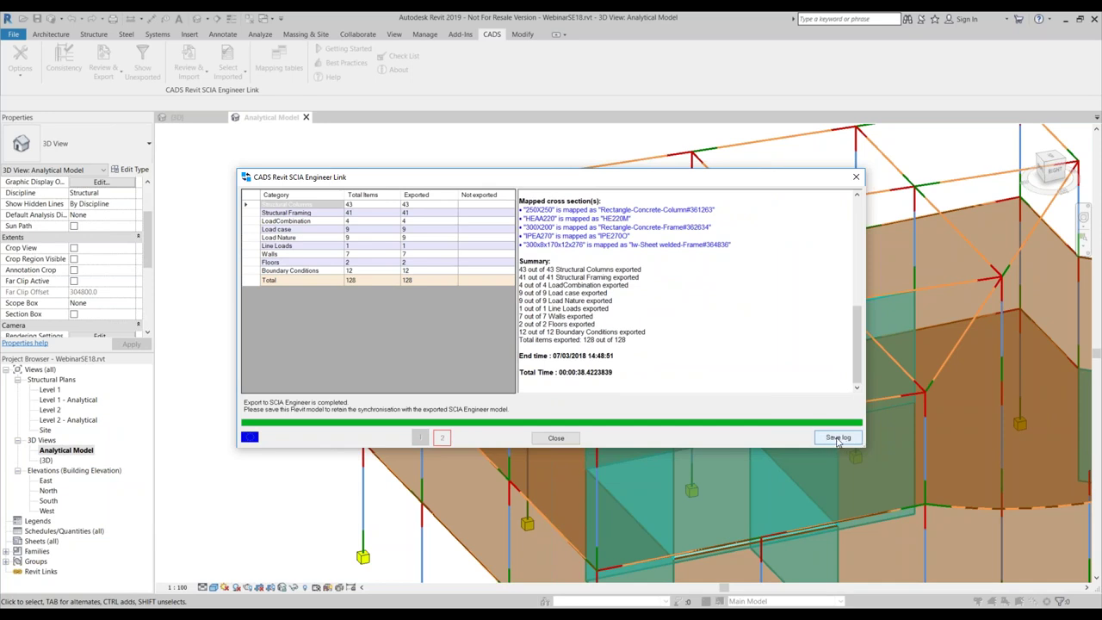
pyautogui.click(836, 437)
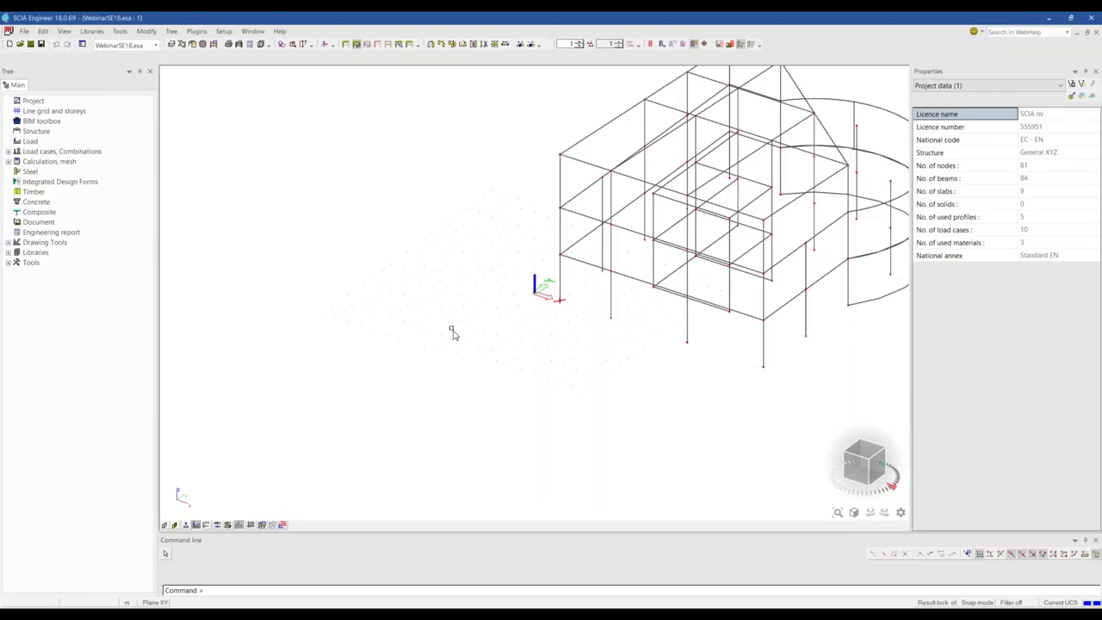
# Turn on the display of member surfaces for the exported model in SCIA Engineer.
pyautogui.scroll(-3, 453, 331)
pyautogui.scroll(3, 522, 222)
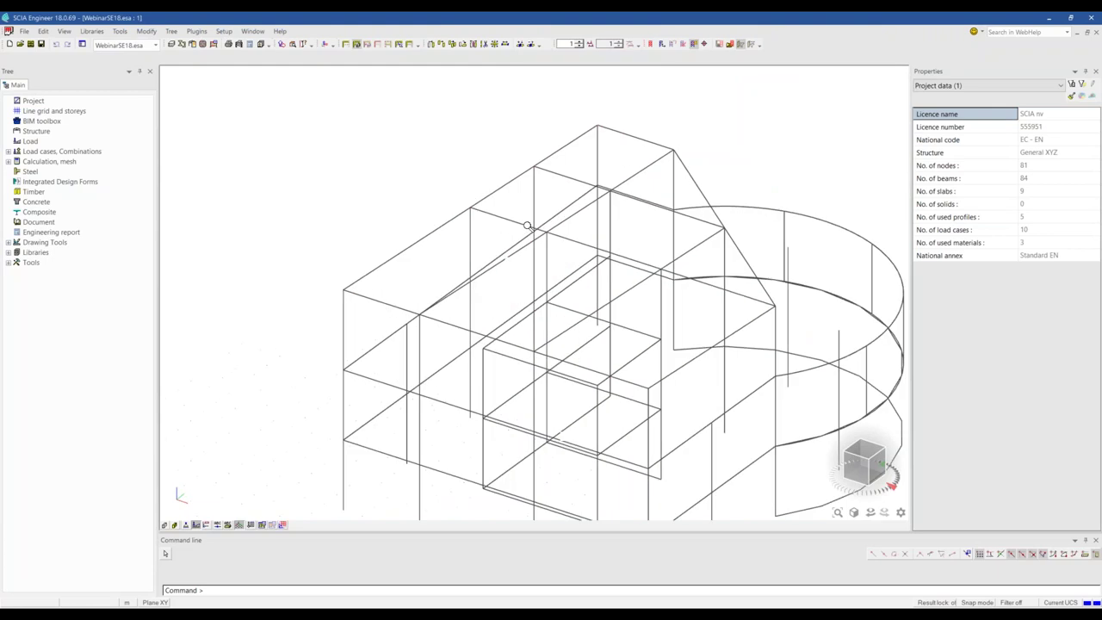
pyautogui.scroll(-2, 526, 223)
pyautogui.click(163, 525)
# Set the structure's Style + colour view parameter to colour by cross-section.
pyautogui.rightClick(518, 147)
pyautogui.click(542, 176)
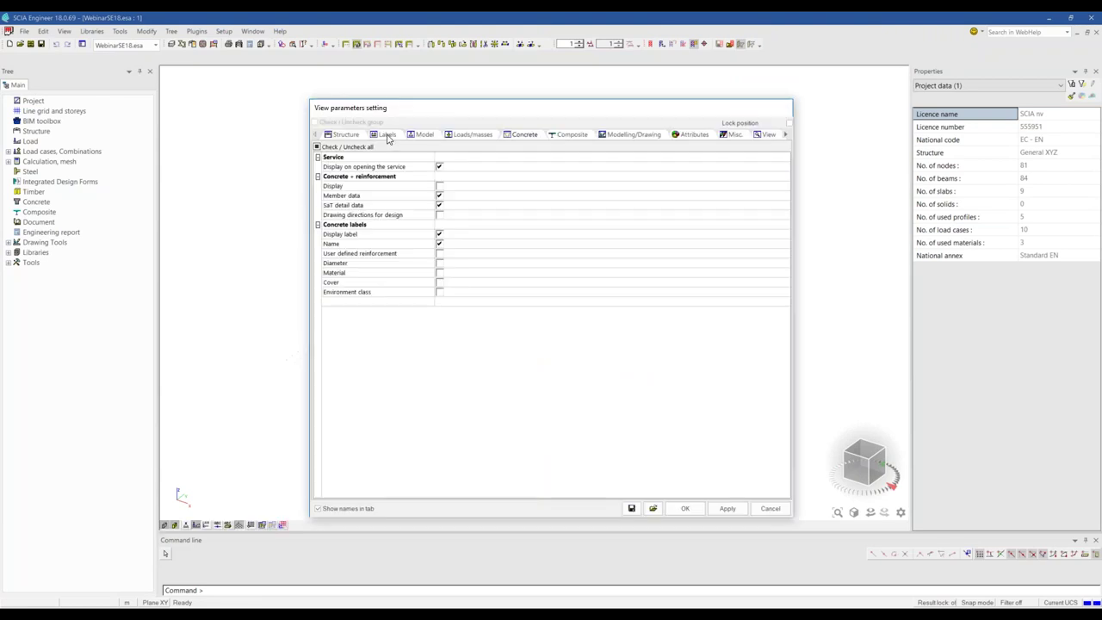
pyautogui.click(347, 135)
pyautogui.click(459, 189)
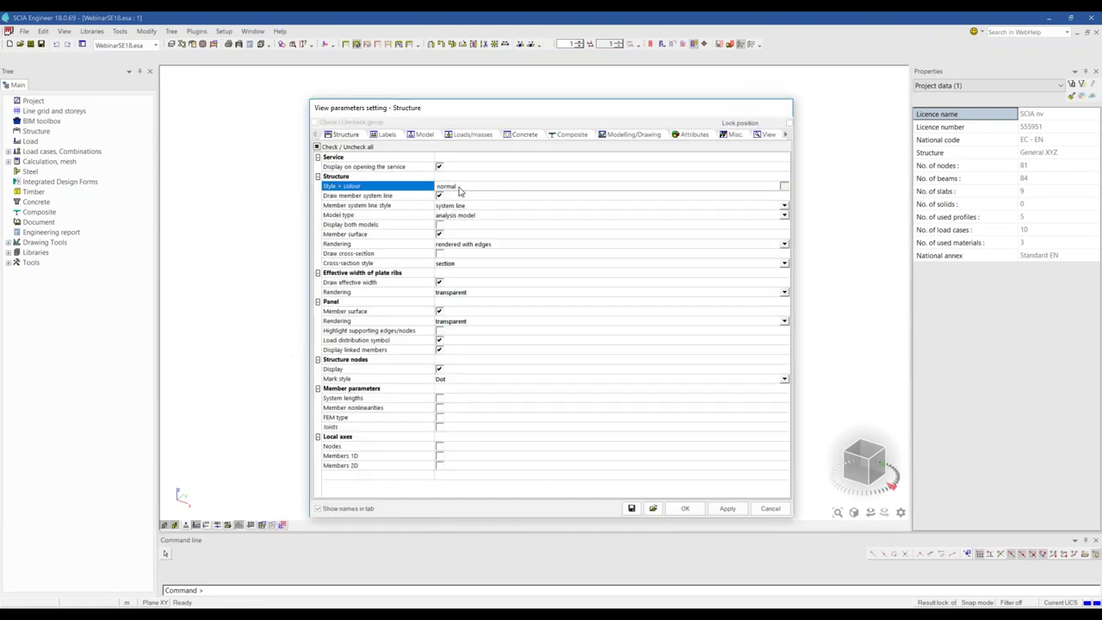
pyautogui.click(459, 190)
pyautogui.click(495, 224)
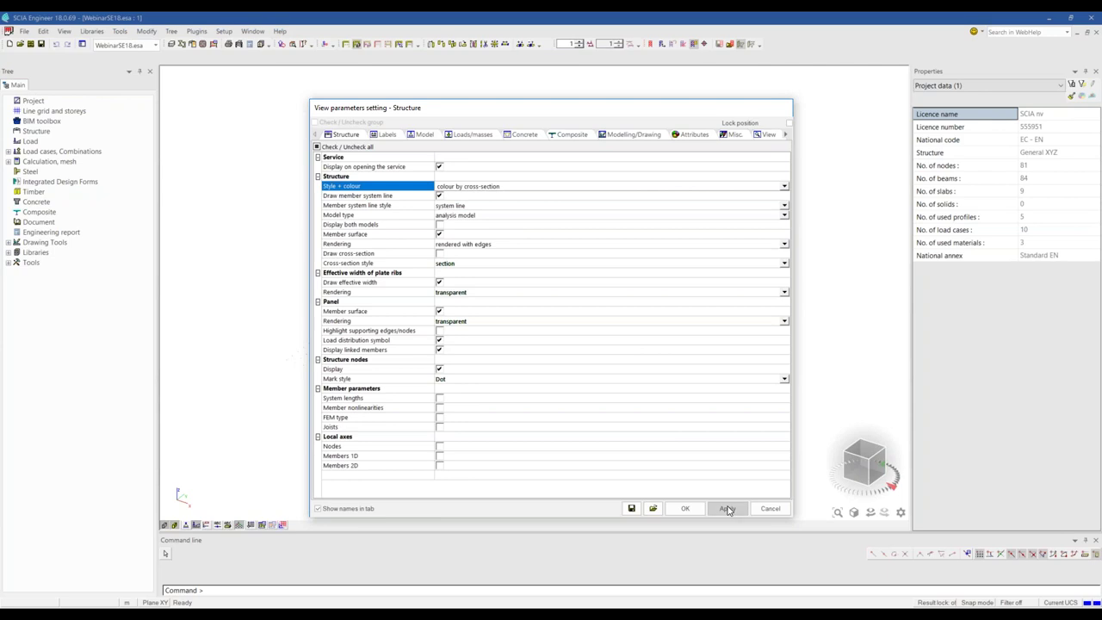
pyautogui.click(687, 508)
pyautogui.scroll(3, 611, 323)
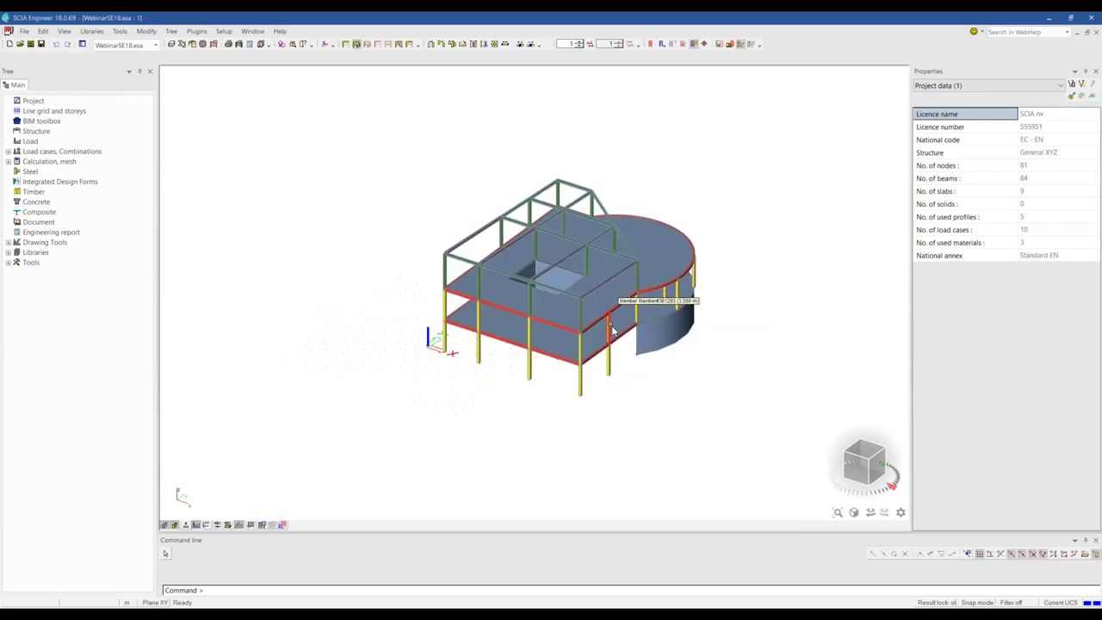
# Display the supports in the model and examine the one at the base of the front corner column.
pyautogui.click(189, 522)
pyautogui.scroll(3, 622, 405)
pyautogui.scroll(-3, 621, 405)
pyautogui.keyDown('ctrl'); pyautogui.moveTo(621, 405); pyautogui.dragTo(608, 396, button='right'); pyautogui.keyUp('ctrl')
pyautogui.scroll(3, 515, 400)
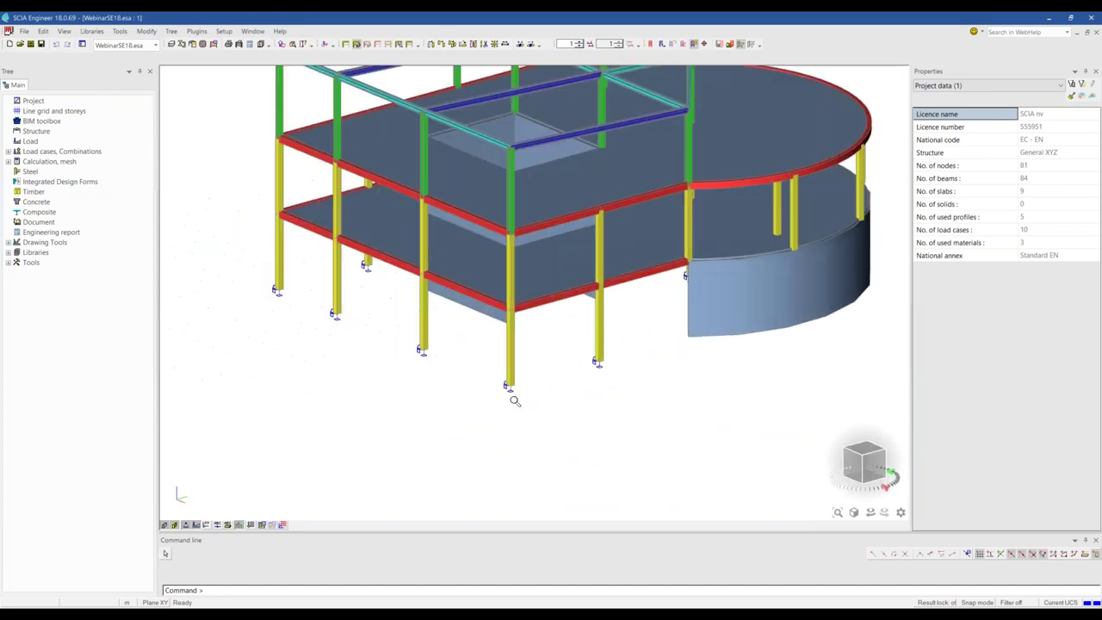
pyautogui.scroll(2, 515, 400)
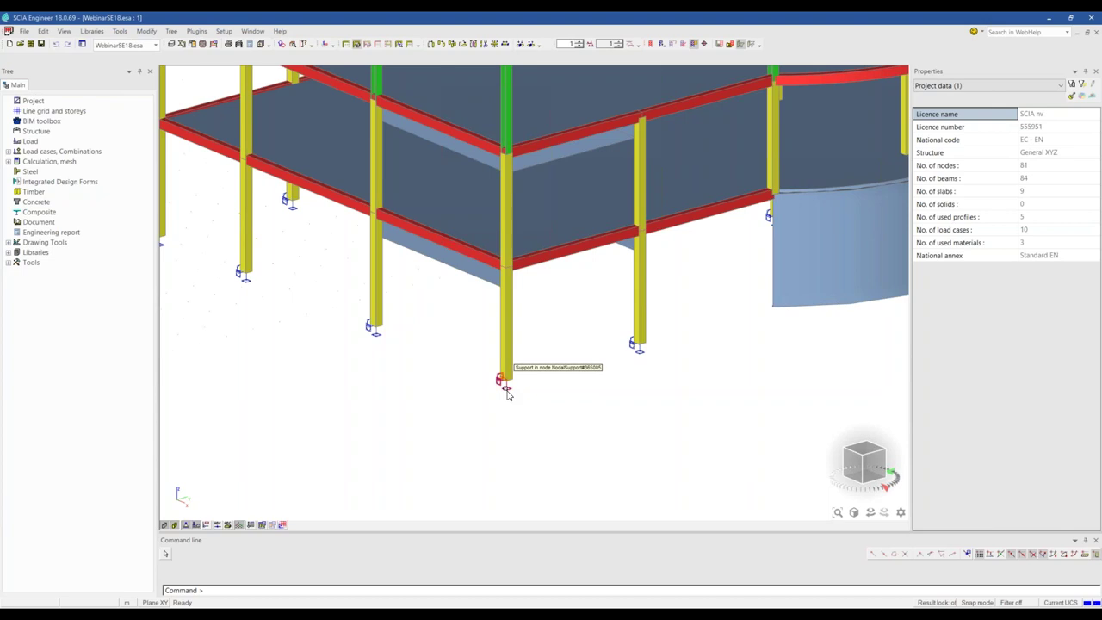
# Set the constraint of the nodal support under the front corner column to Hinged.
pyautogui.click(503, 381)
pyautogui.click(1038, 154)
pyautogui.click(1037, 155)
pyautogui.click(1029, 165)
pyautogui.press('Escape')
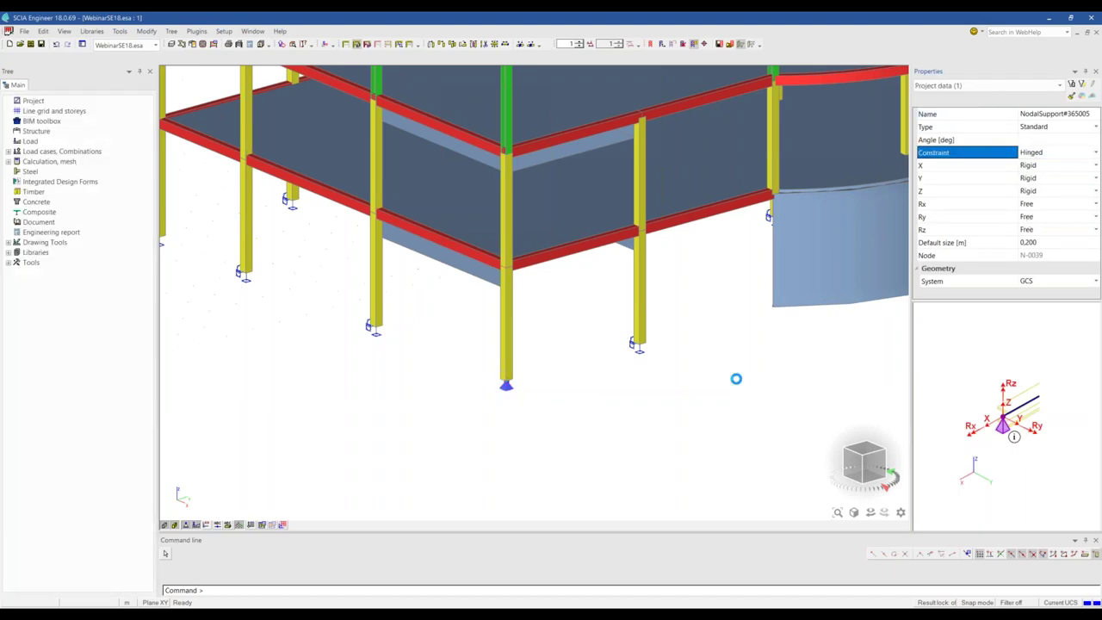
# Add Fixed line supports along the bottom edges of the curved wall and the core walls.
pyautogui.scroll(-5, 541, 448)
pyautogui.moveTo(540, 436)
pyautogui.keyDown('ctrl'); pyautogui.mouseDown(button='right')
pyautogui.moveTo(536, 425)
pyautogui.moveTo(541, 437)
pyautogui.mouseUp(button='right'); pyautogui.keyUp('ctrl')
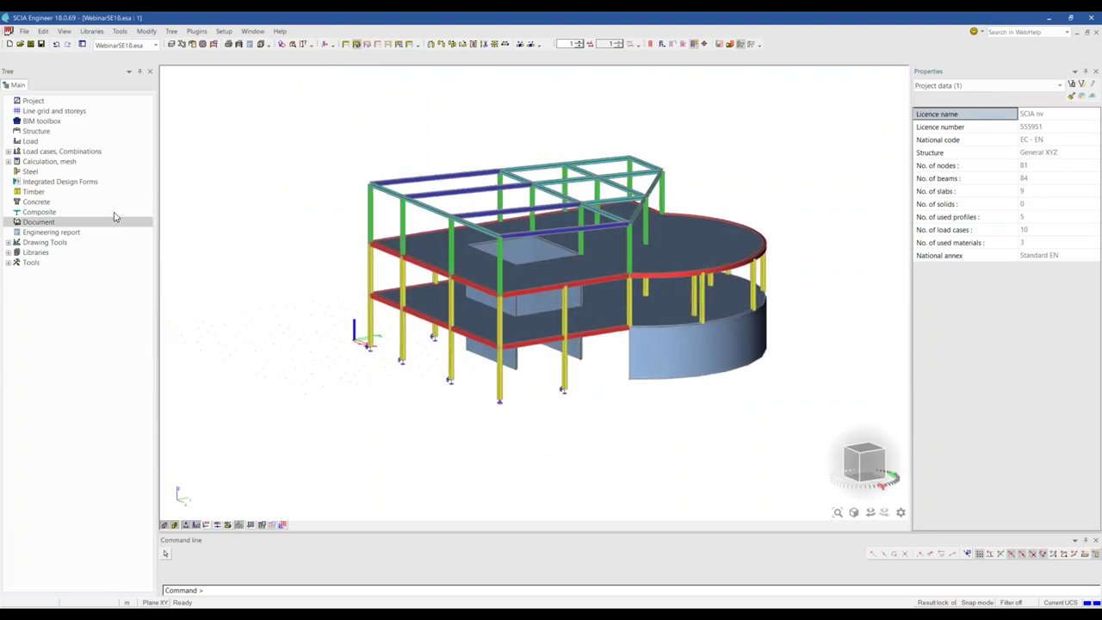
pyautogui.click(36, 131)
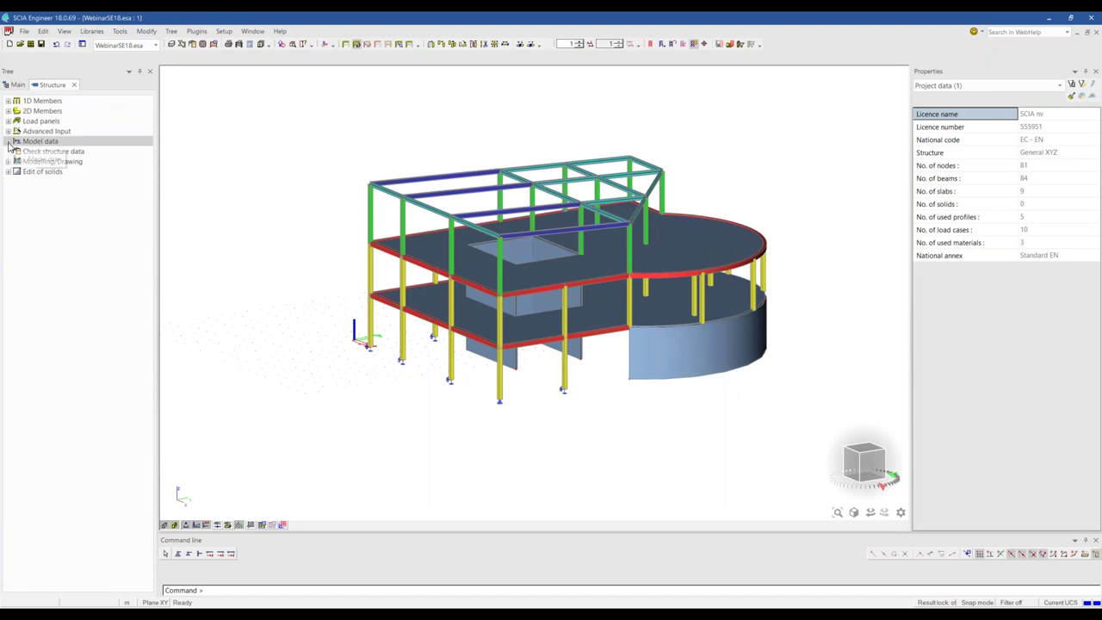
pyautogui.click(9, 142)
pyautogui.doubleClick(47, 151)
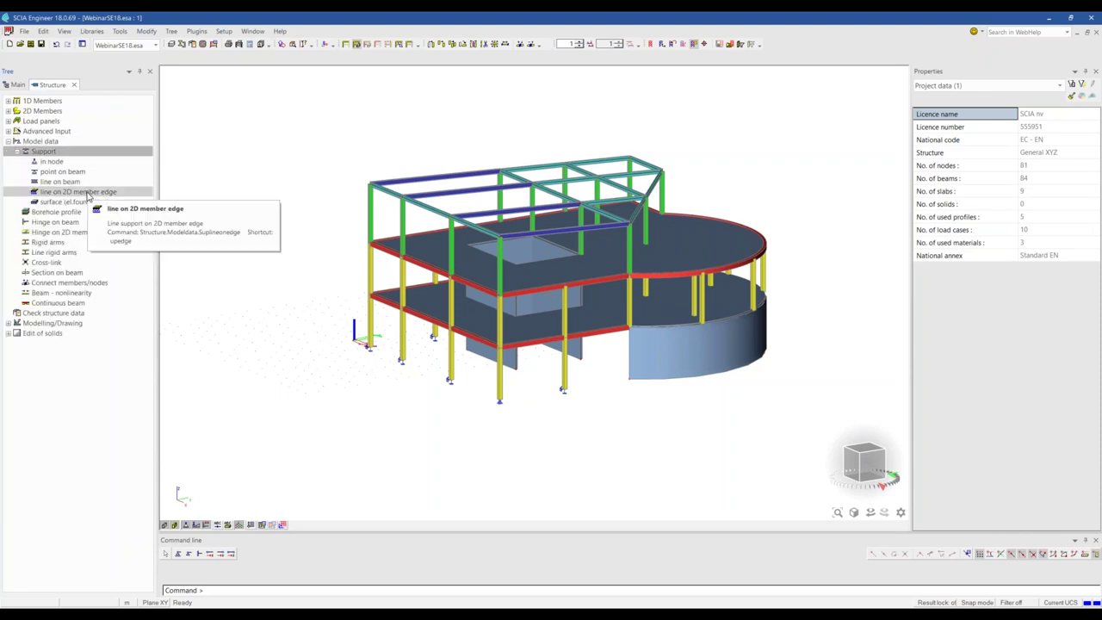
pyautogui.doubleClick(87, 193)
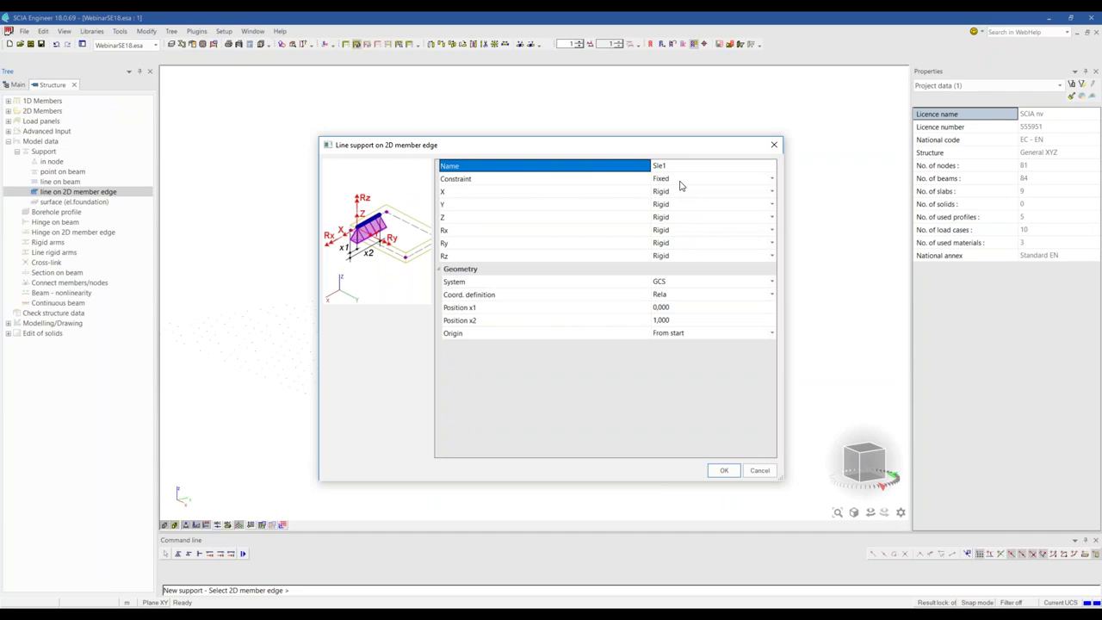
pyautogui.click(724, 470)
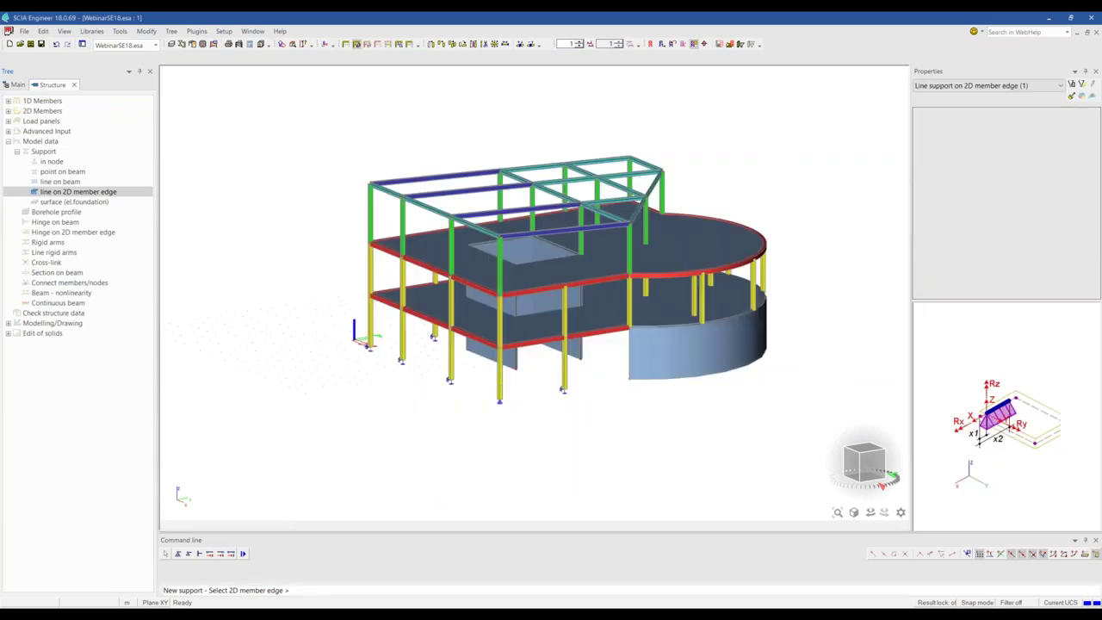
pyautogui.click(682, 383)
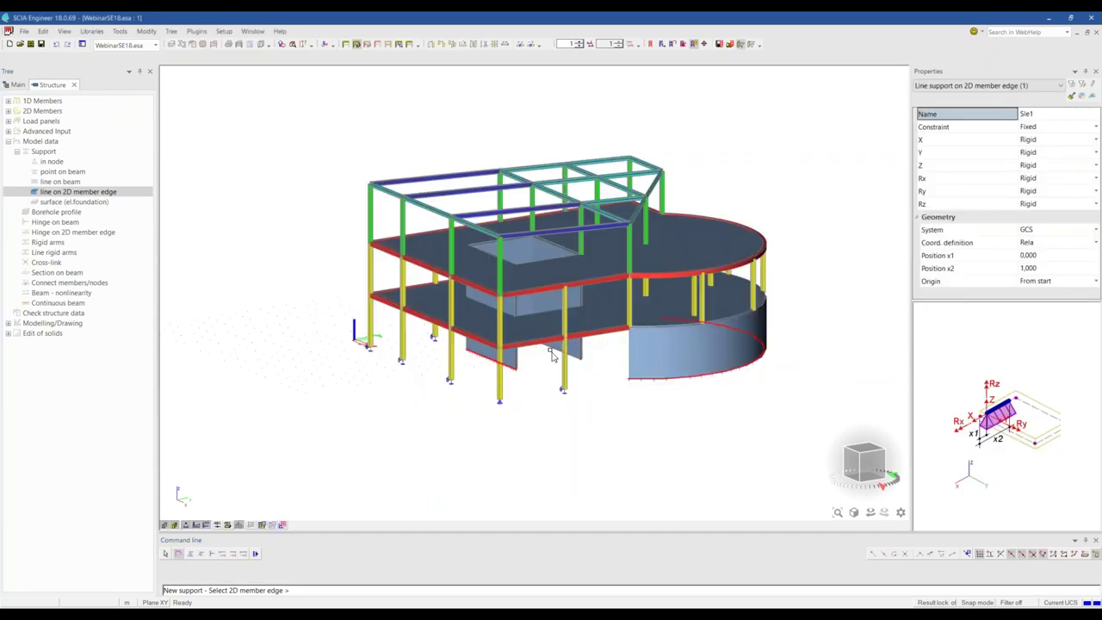
pyautogui.keyDown('ctrl'); pyautogui.moveTo(555, 353); pyautogui.dragTo(516, 375, button='right'); pyautogui.keyUp('ctrl')
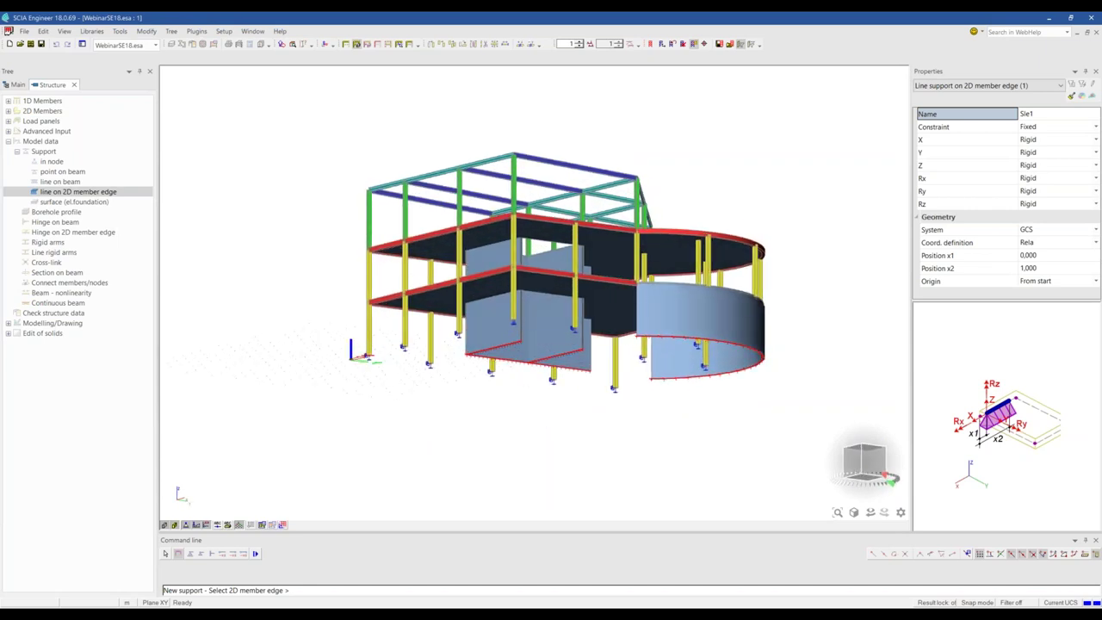
pyautogui.press('Escape')
# Inspect the line supports under the walls and the roof framing above the slab opening from several angles.
pyautogui.keyDown('ctrl'); pyautogui.moveTo(603, 410); pyautogui.dragTo(602, 429, button='right'); pyautogui.keyUp('ctrl')
pyautogui.scroll(-3, 602, 371)
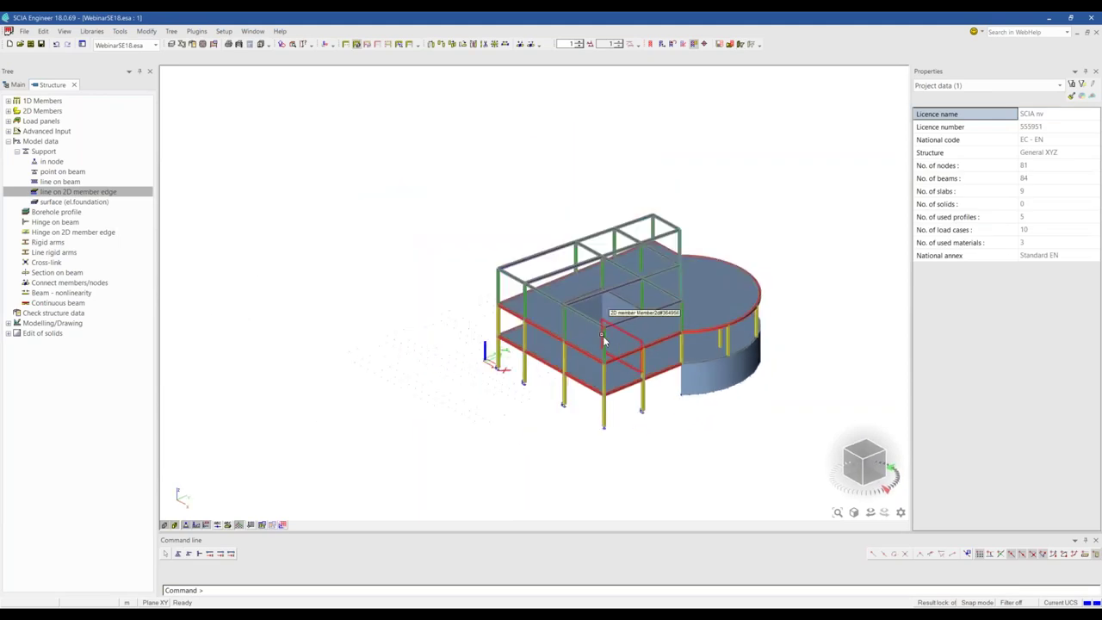
pyautogui.scroll(5, 603, 340)
pyautogui.keyDown('ctrl'); pyautogui.moveTo(602, 340); pyautogui.dragTo(612, 280, button='right'); pyautogui.keyUp('ctrl')
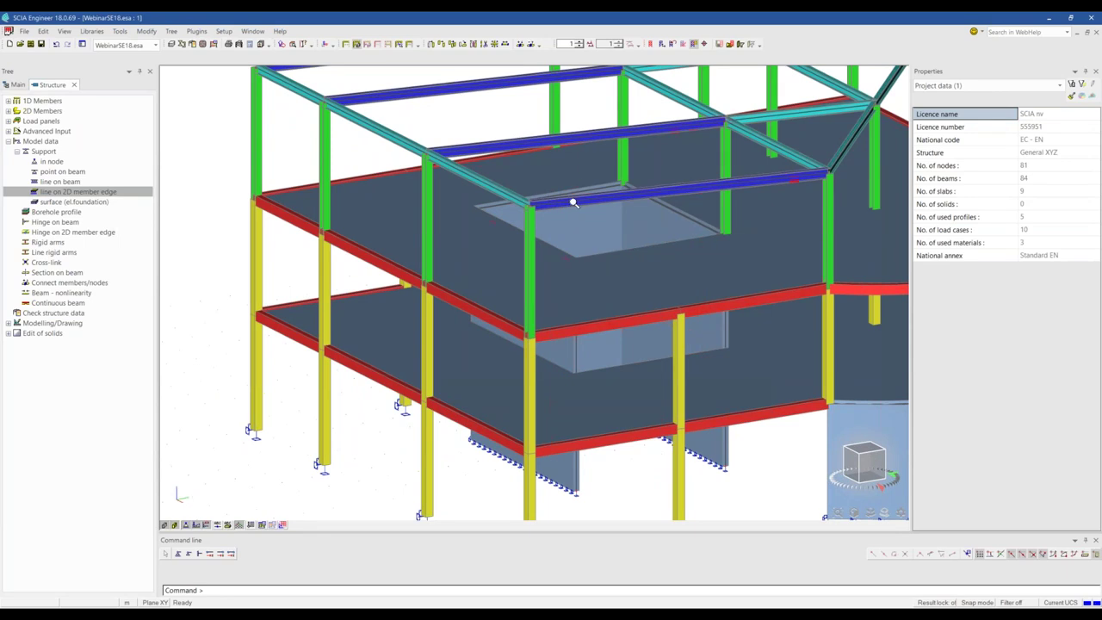
pyautogui.scroll(-3, 576, 201)
pyautogui.scroll(-1, 590, 310)
pyautogui.scroll(1, 575, 214)
pyautogui.keyDown('ctrl'); pyautogui.moveTo(575, 213); pyautogui.dragTo(442, 169, button='right'); pyautogui.keyUp('ctrl')
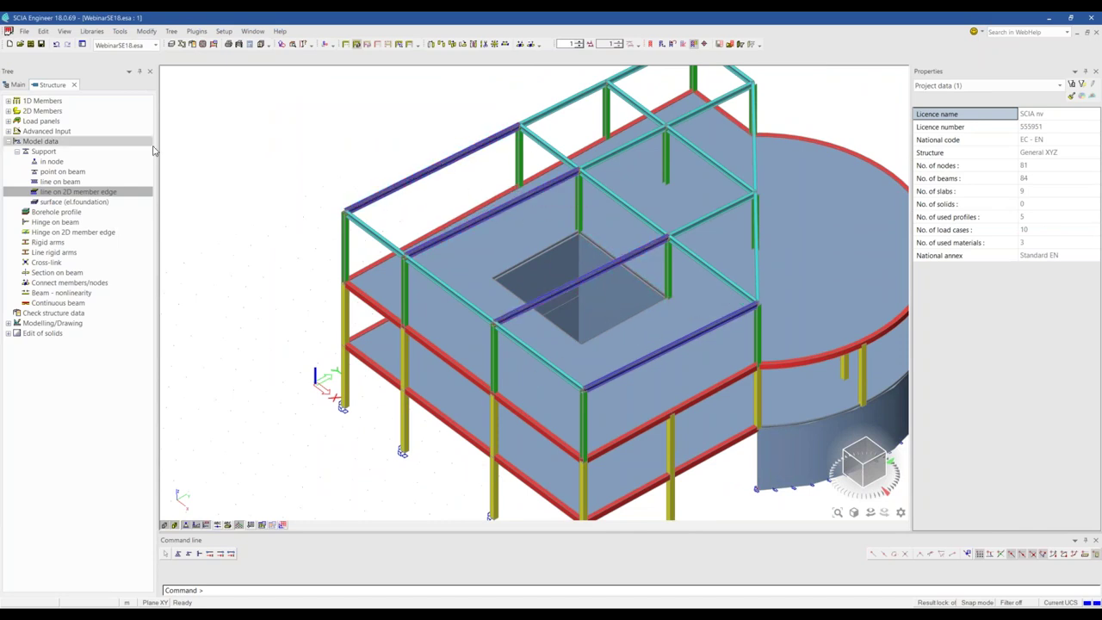
# Start a new 1D member and add an IPE100 profile to the project's cross-sections for it.
pyautogui.click(7, 101)
pyautogui.click(43, 113)
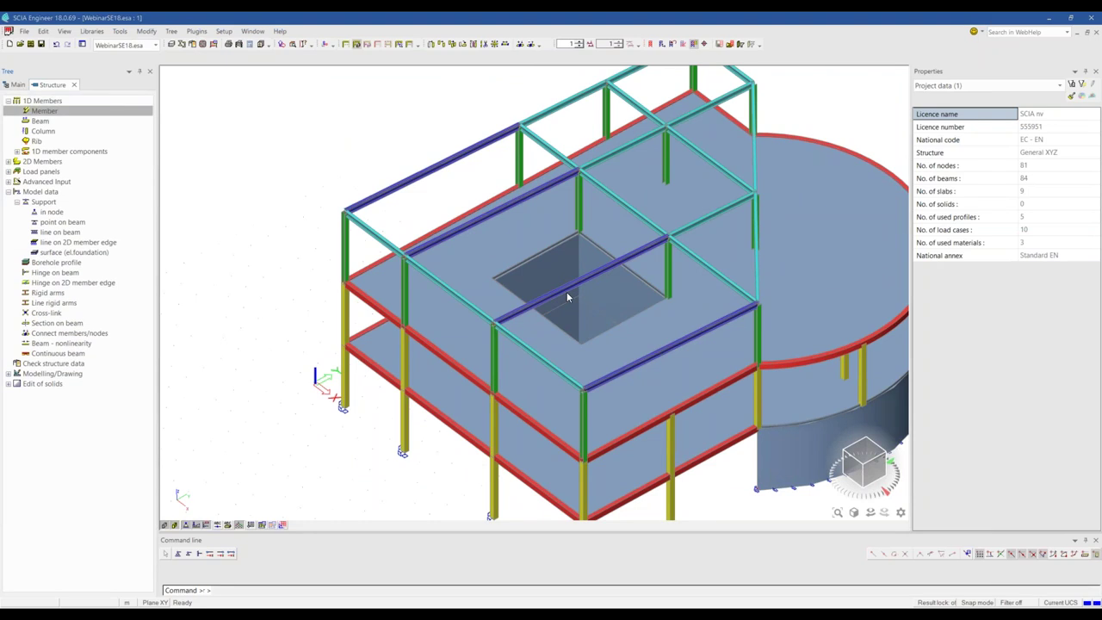
pyautogui.doubleClick(43, 113)
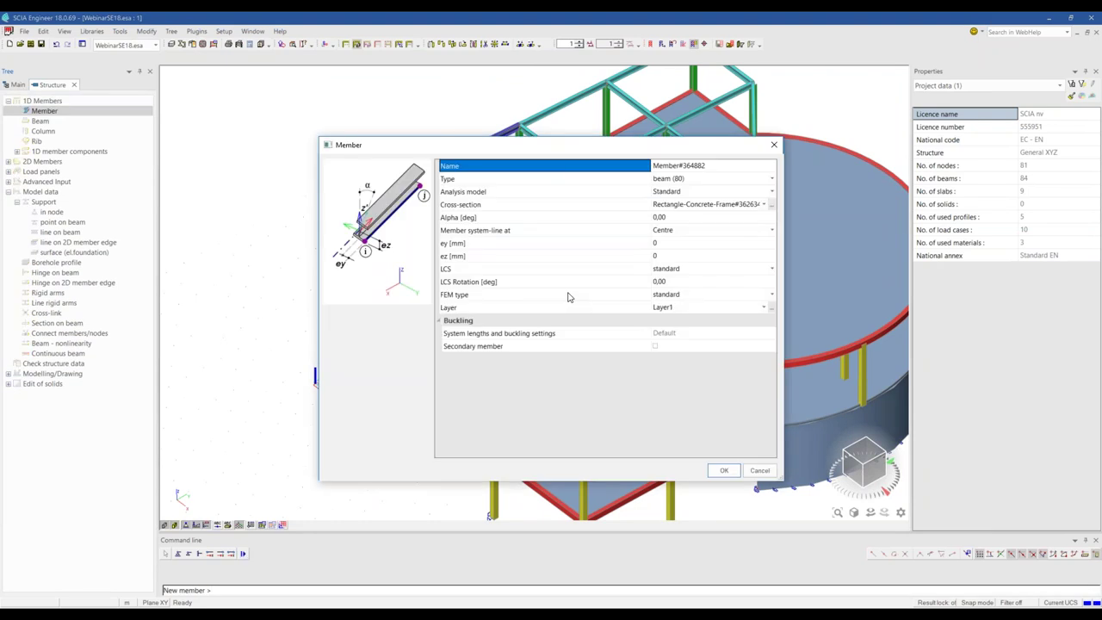
pyautogui.click(773, 207)
pyautogui.click(773, 204)
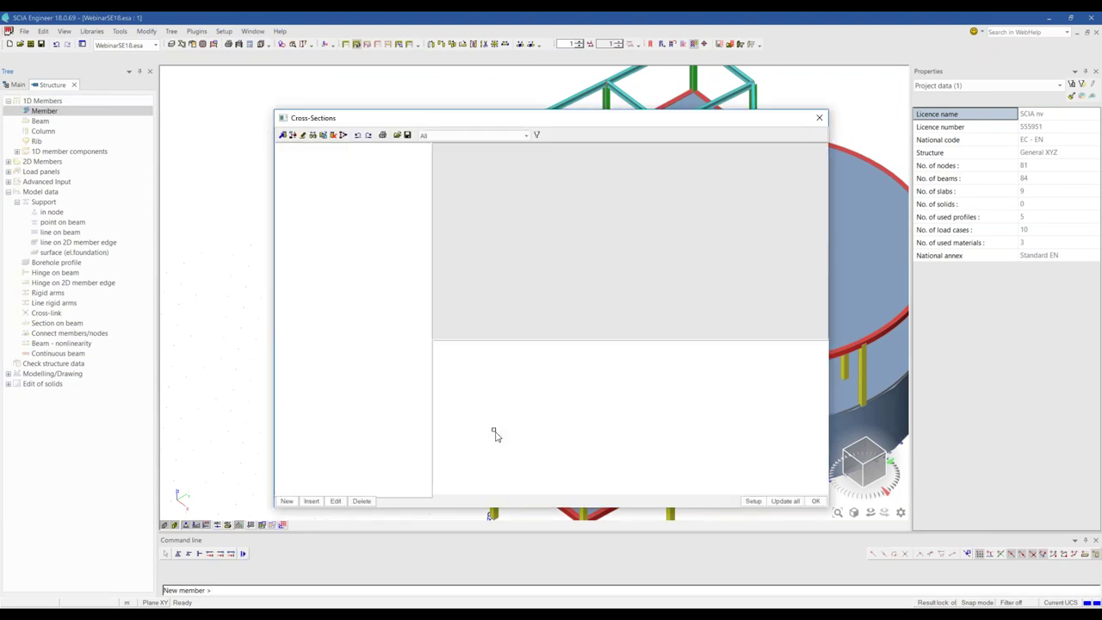
pyautogui.click(293, 500)
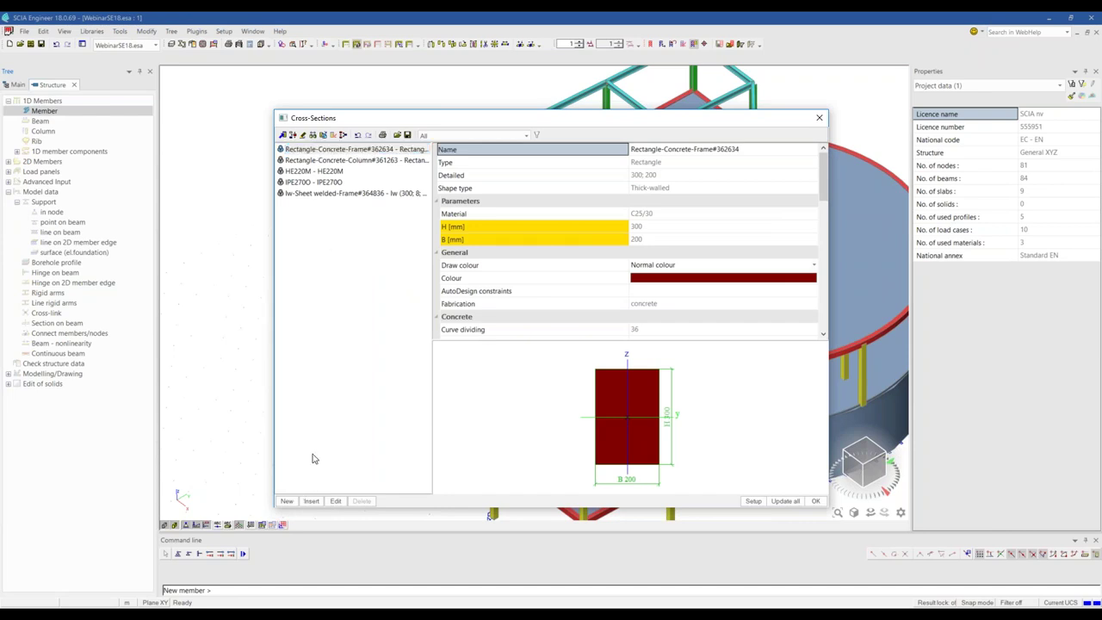
pyautogui.click(287, 501)
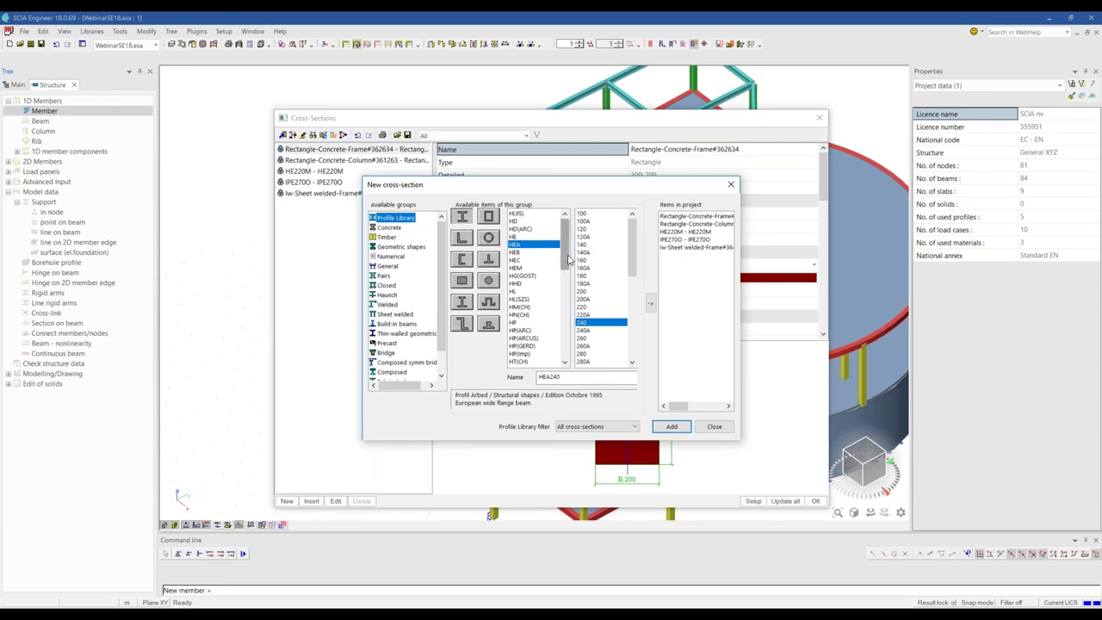
pyautogui.moveTo(568, 260); pyautogui.dragTo(567, 288)
pyautogui.click(514, 315)
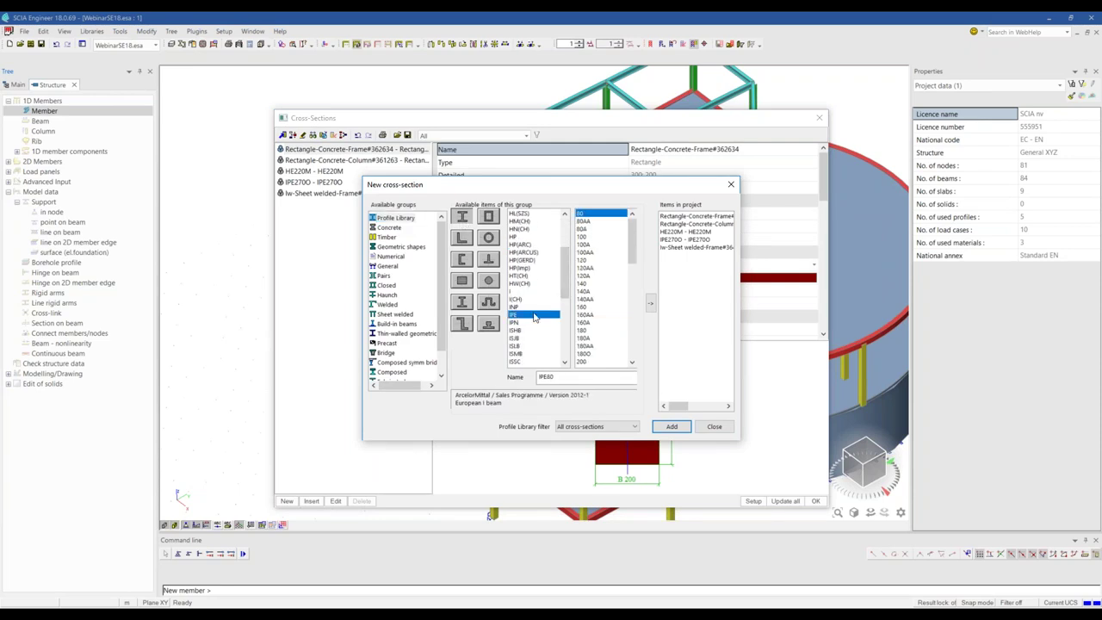
pyautogui.press('Escape')
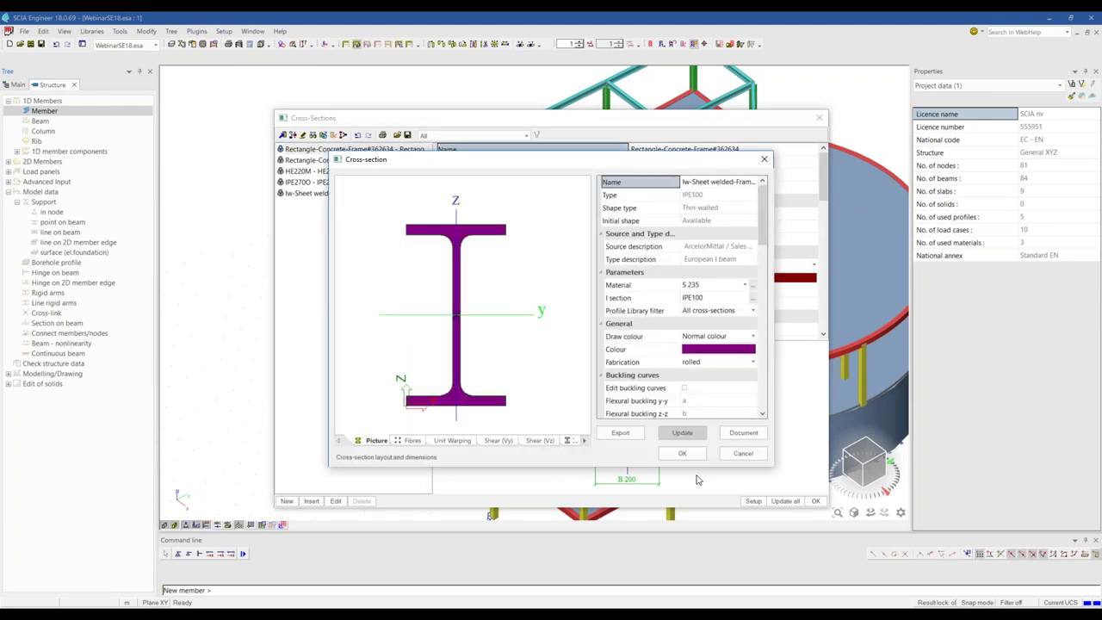
pyautogui.click(682, 456)
pyautogui.click(714, 426)
pyautogui.press('Return')
# Draw three IPE100 members connecting the midpoints of the four main roof beams, working in the wireframe display of the members.
pyautogui.click(763, 204)
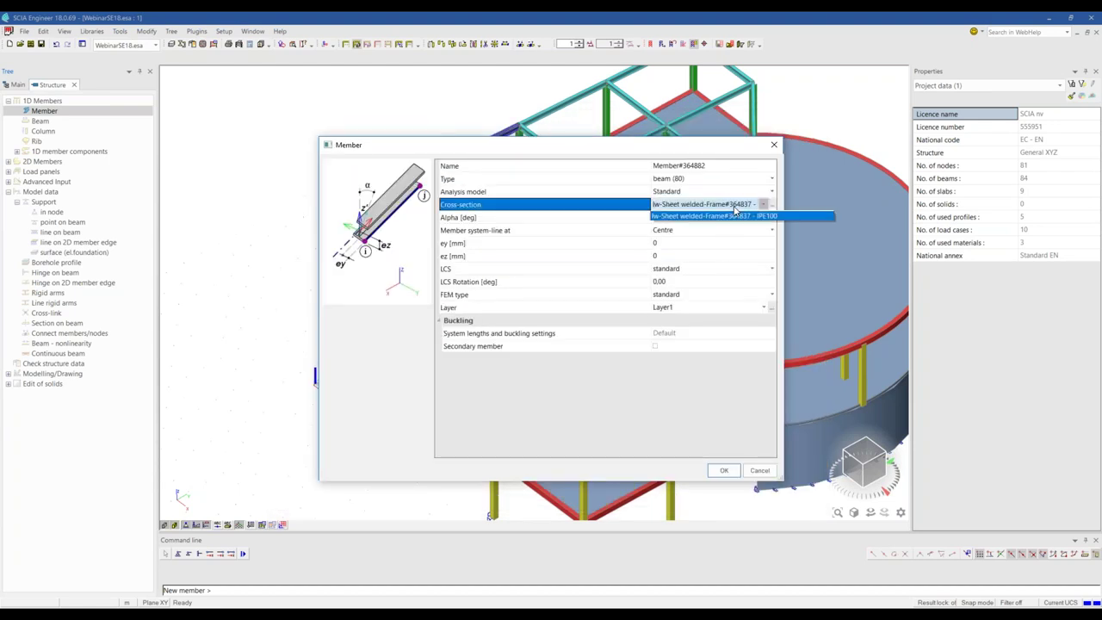
pyautogui.click(775, 261)
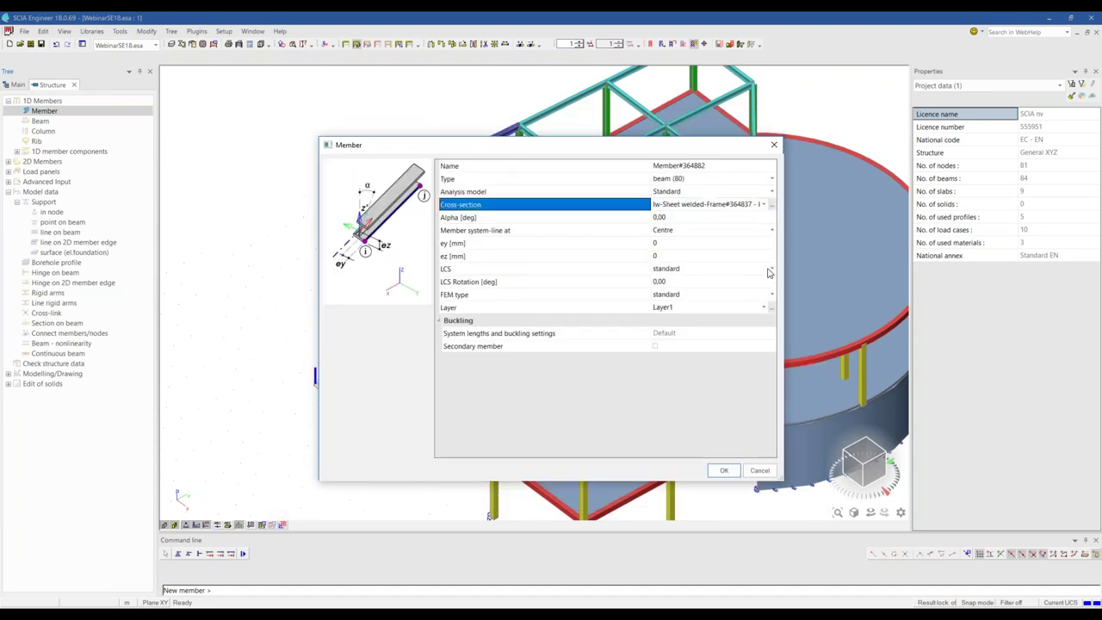
pyautogui.click(726, 470)
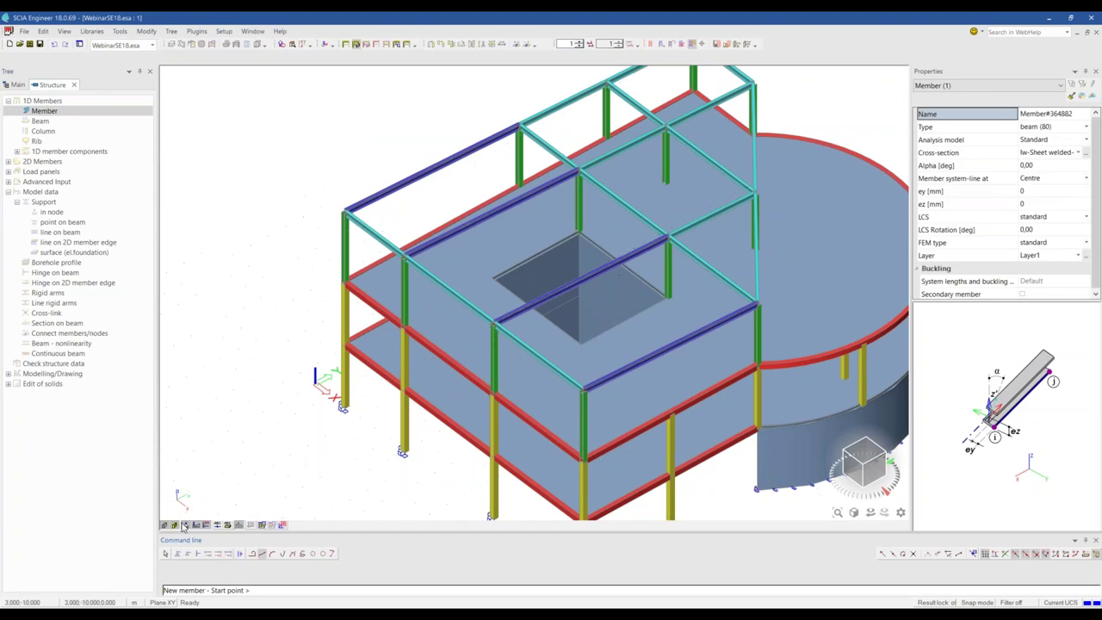
pyautogui.click(174, 524)
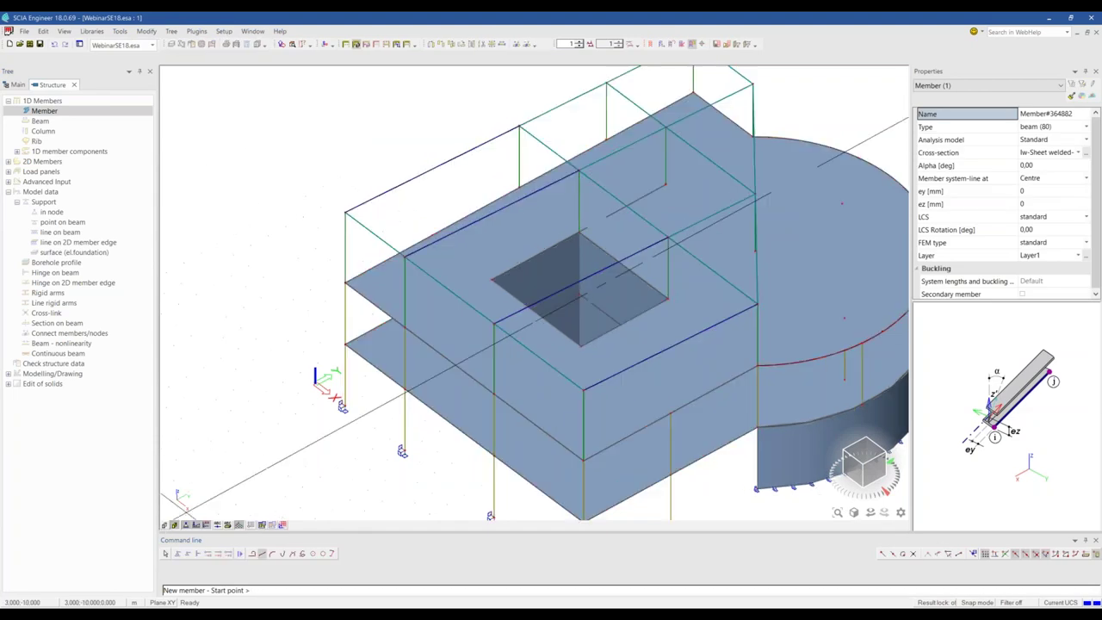
pyautogui.click(432, 168)
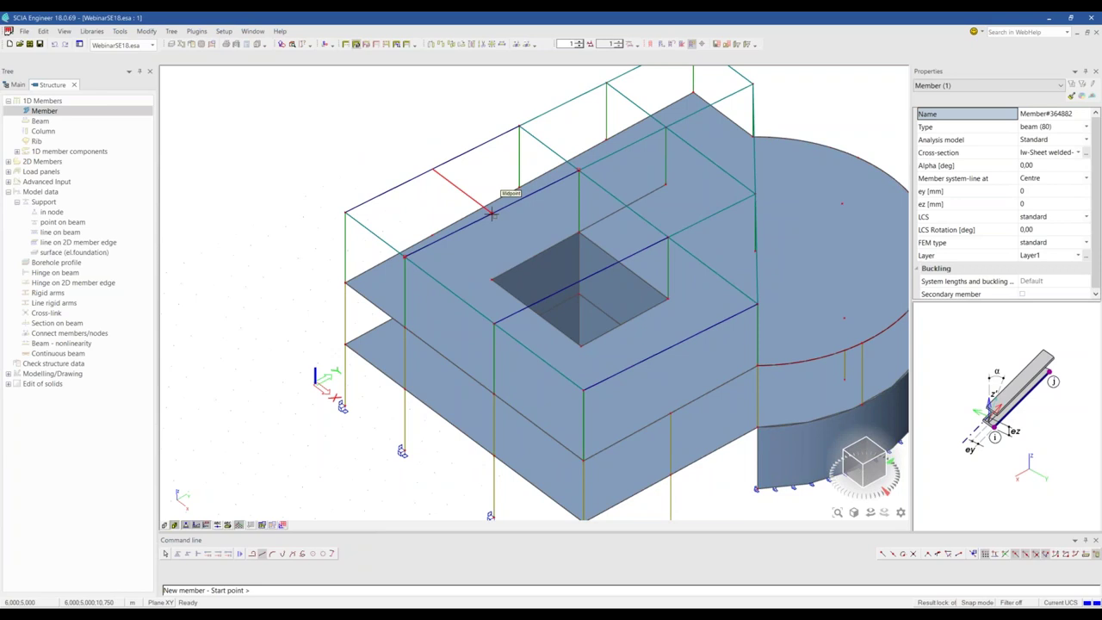
pyautogui.click(581, 279)
pyautogui.click(671, 347)
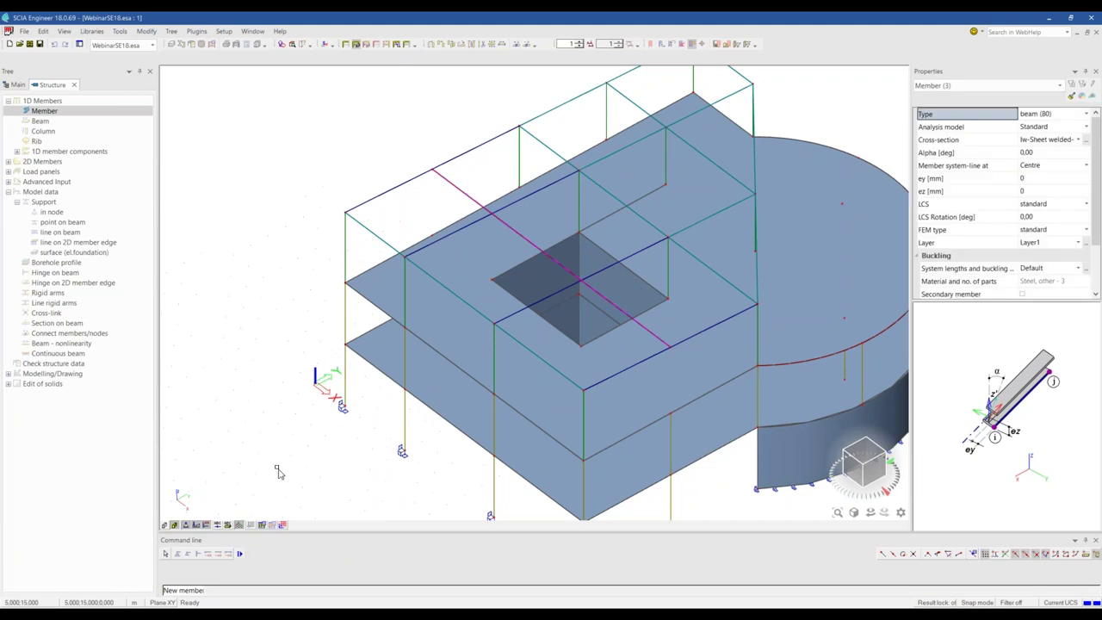
pyautogui.press('Escape')
pyautogui.click(165, 526)
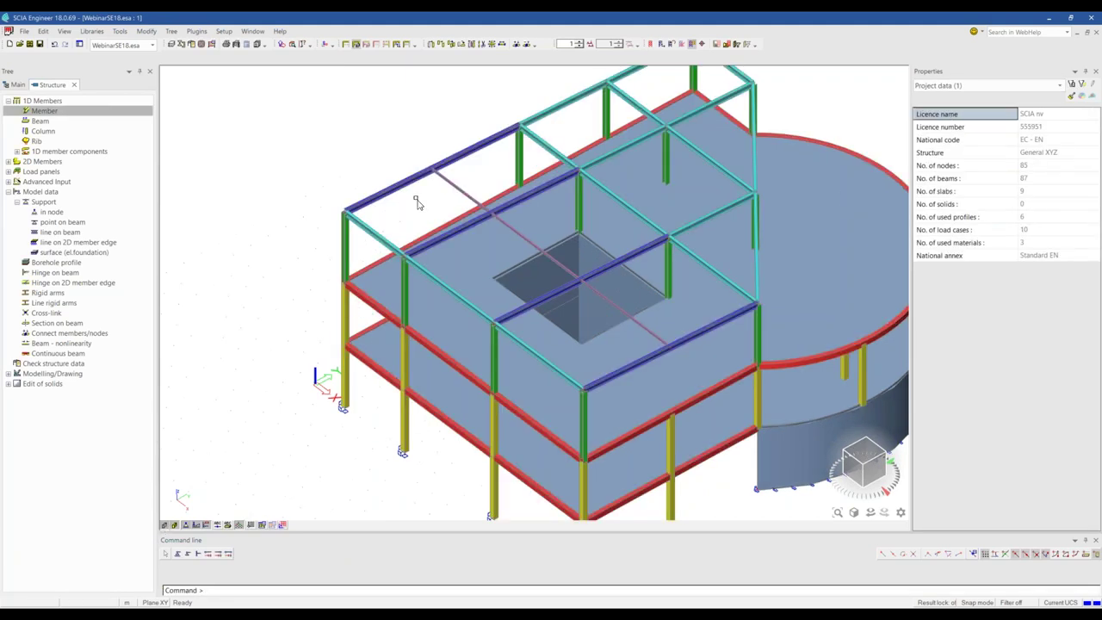
# Start a metal deck plate and copy the ComFlor 60-1.0 profiled sheeting from the system database to the project.
pyautogui.keyDown('ctrl'); pyautogui.moveTo(651, 112); pyautogui.dragTo(652, 105, button='right'); pyautogui.keyUp('ctrl')
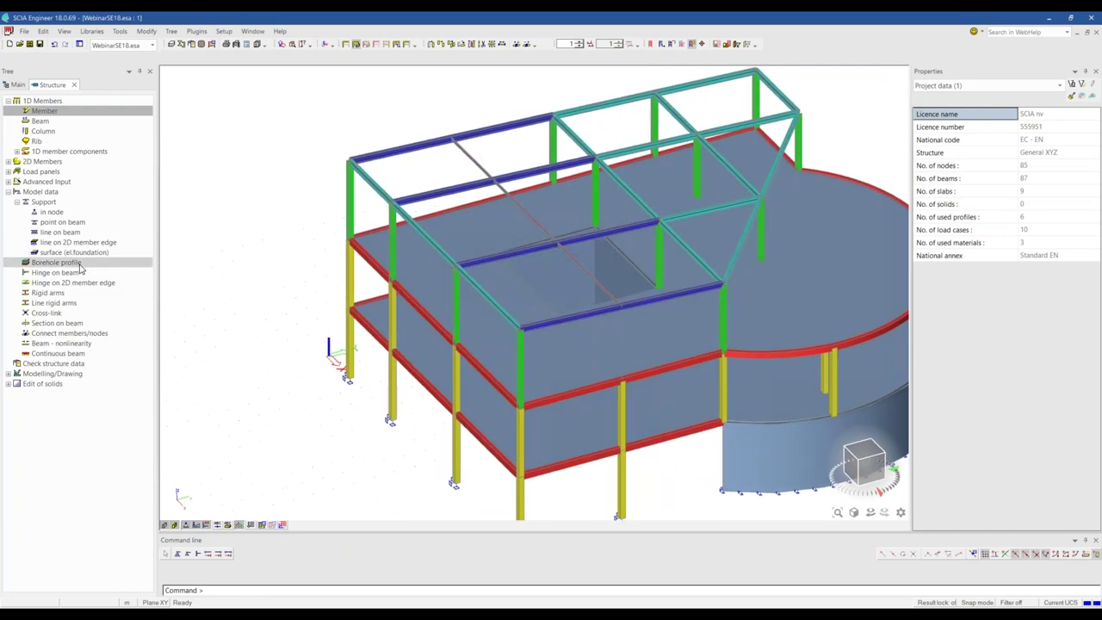
pyautogui.click(10, 163)
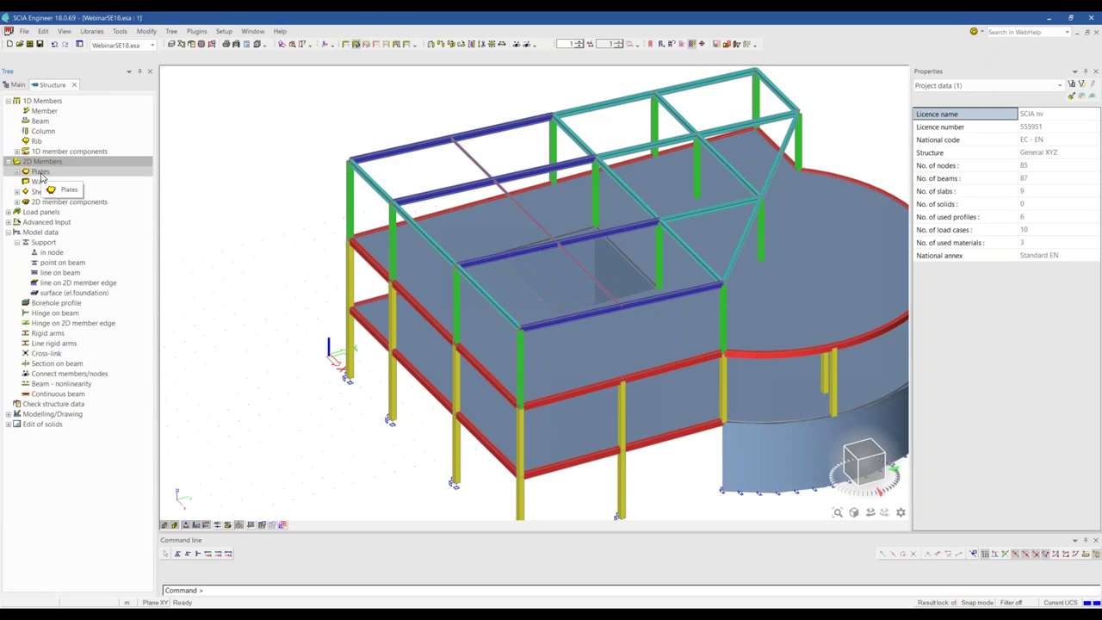
pyautogui.click(40, 173)
pyautogui.click(41, 173)
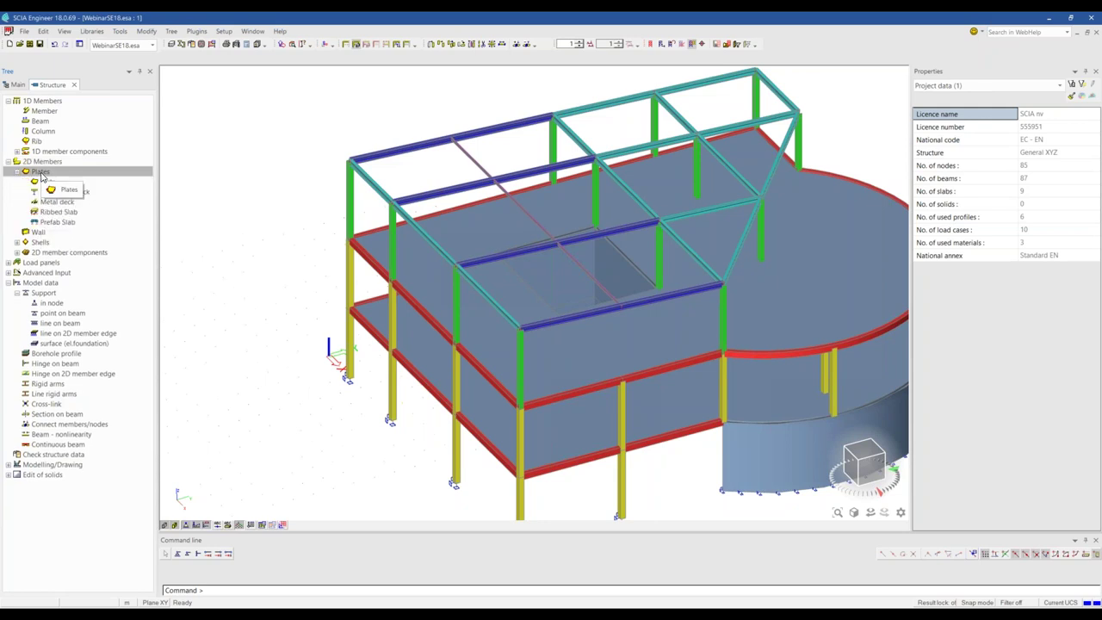
pyautogui.click(93, 204)
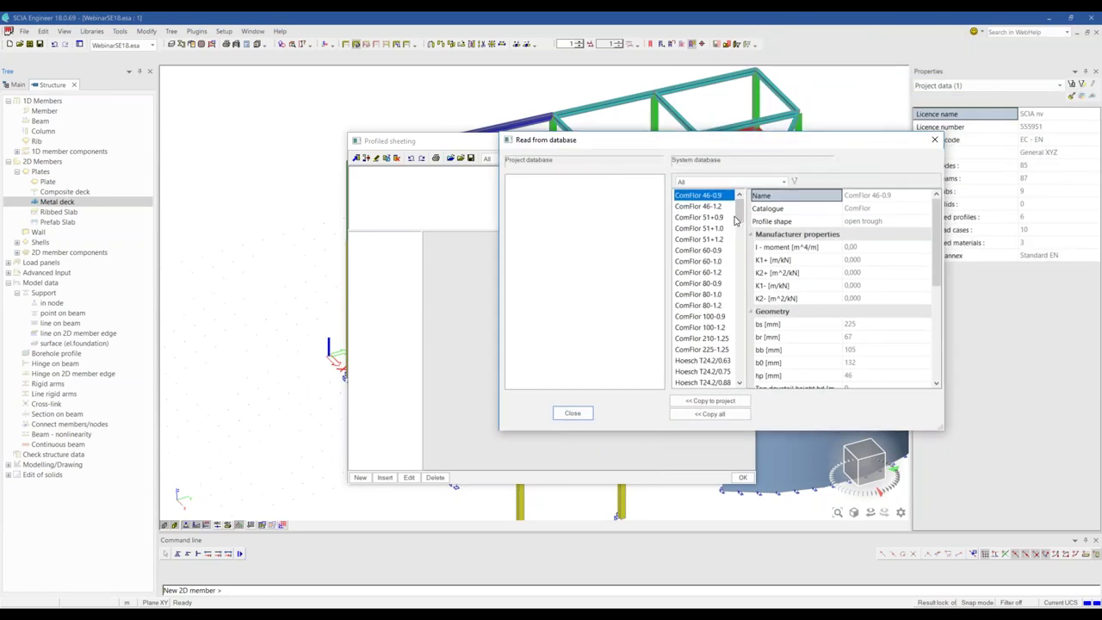
pyautogui.click(705, 261)
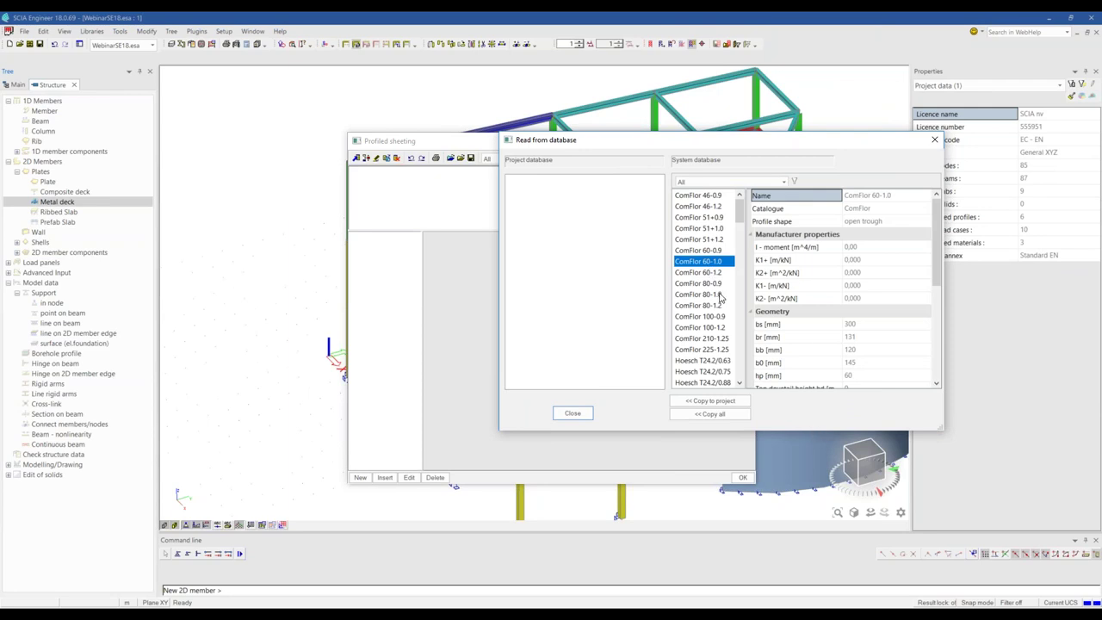
pyautogui.moveTo(720, 140); pyautogui.dragTo(695, 125)
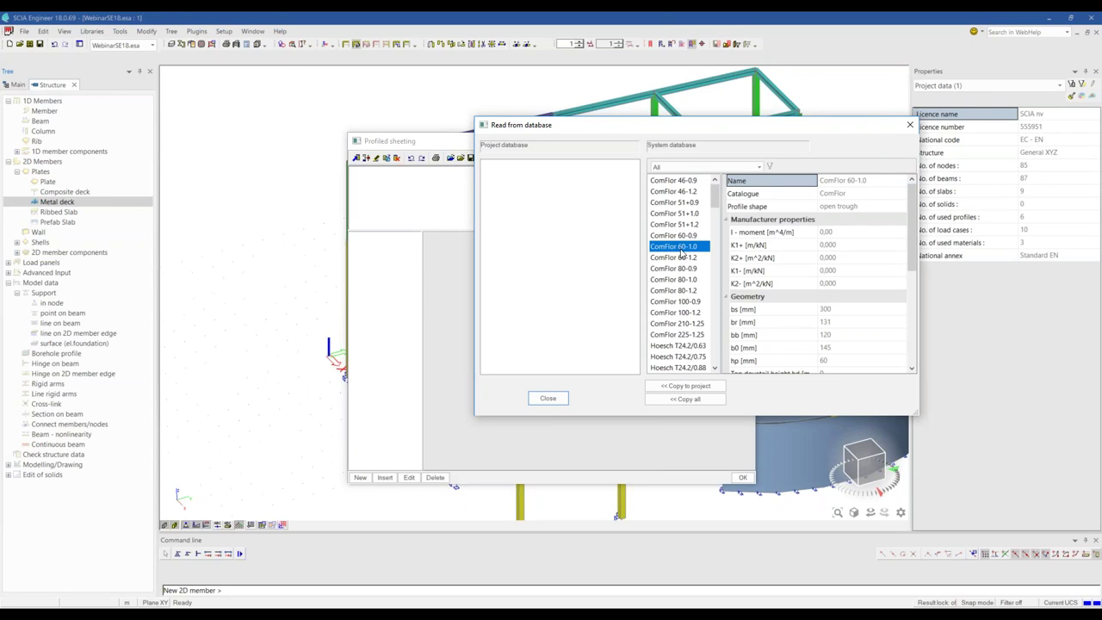
pyautogui.click(685, 386)
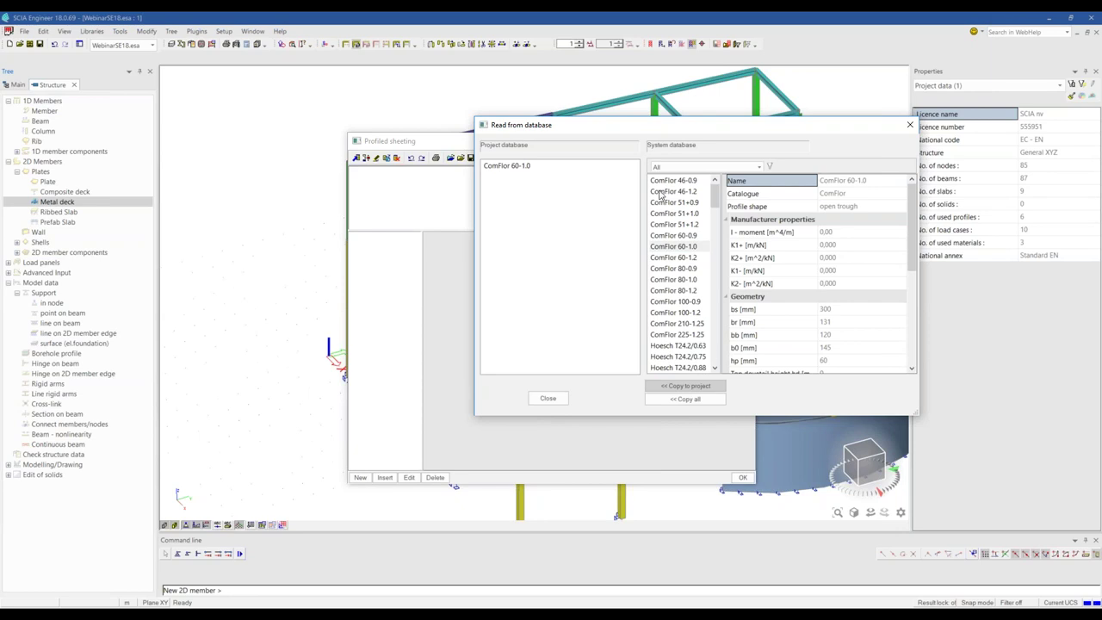
# Use the ComFlor 60-1.0 profiled sheeting for the new metal deck and accept its 2D member settings.
pyautogui.click(680, 248)
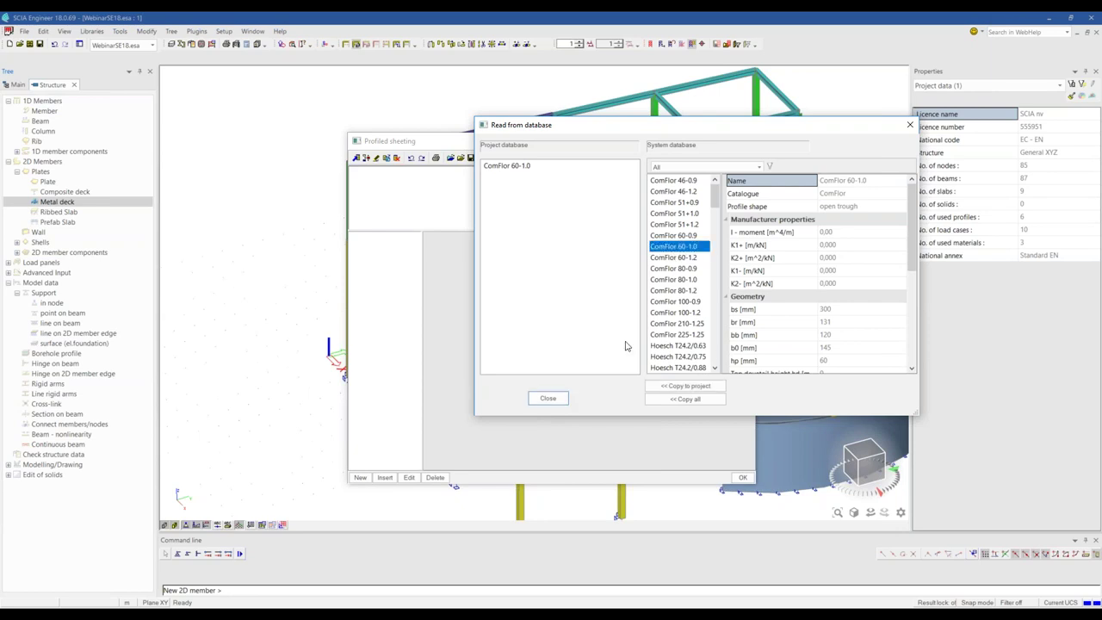
pyautogui.click(548, 398)
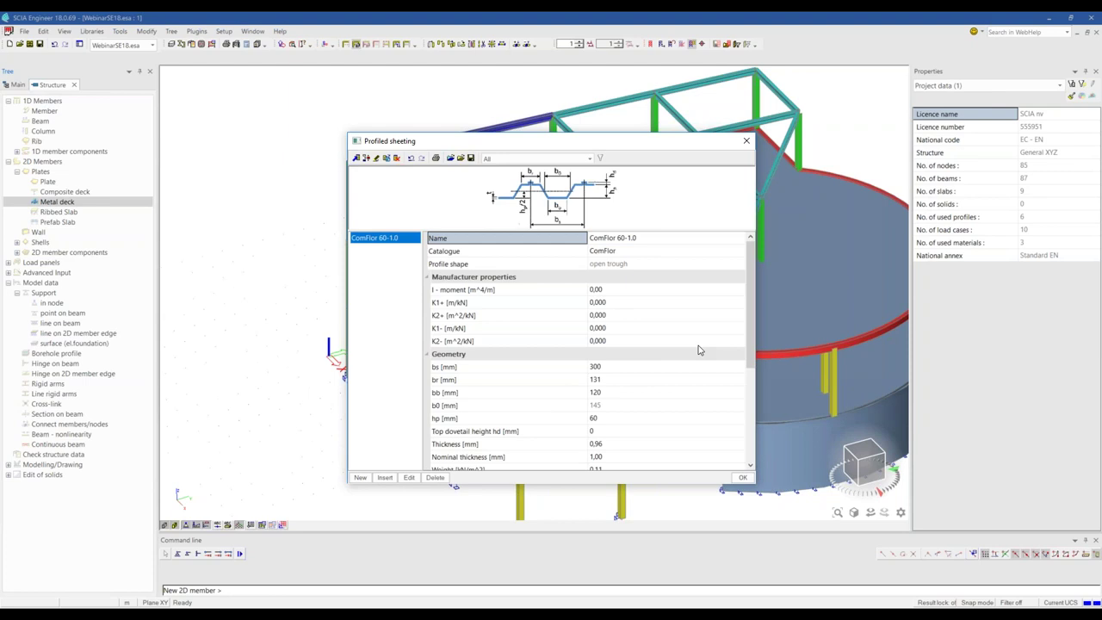
pyautogui.click(742, 477)
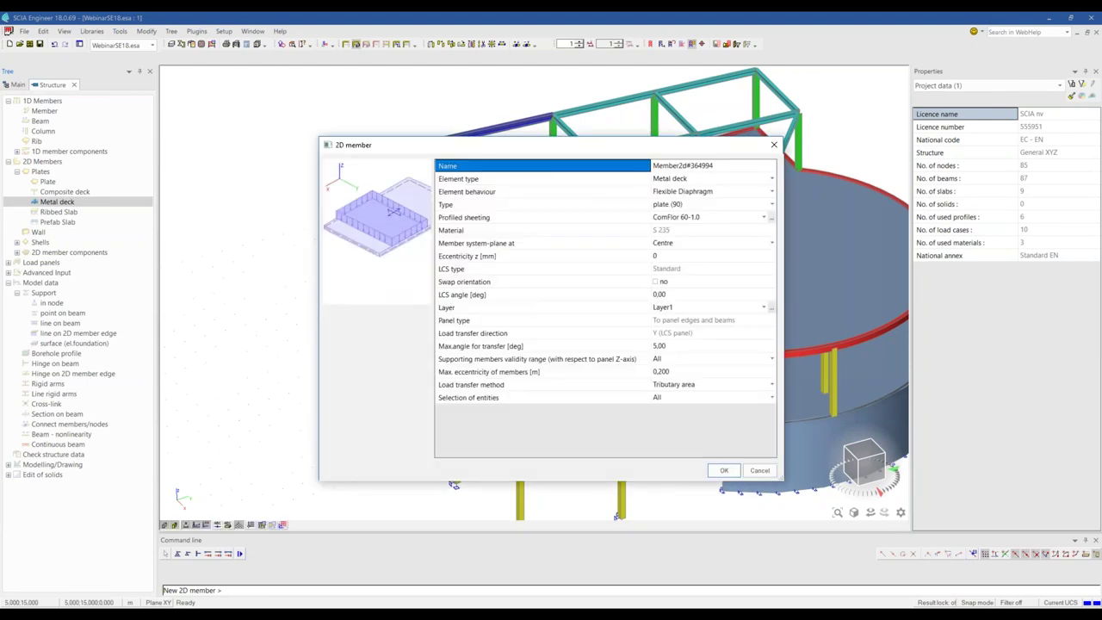
pyautogui.click(724, 470)
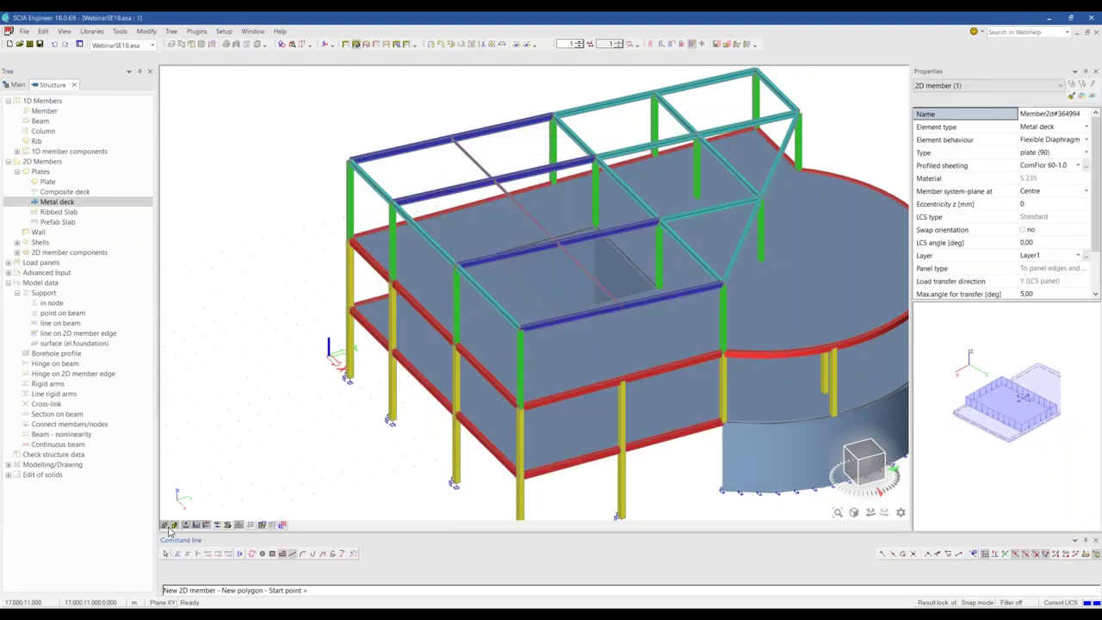
# Draw the metal deck polygon around the outer corners of the roof framing, working with the members in wireframe display.
pyautogui.click(167, 526)
pyautogui.click(520, 327)
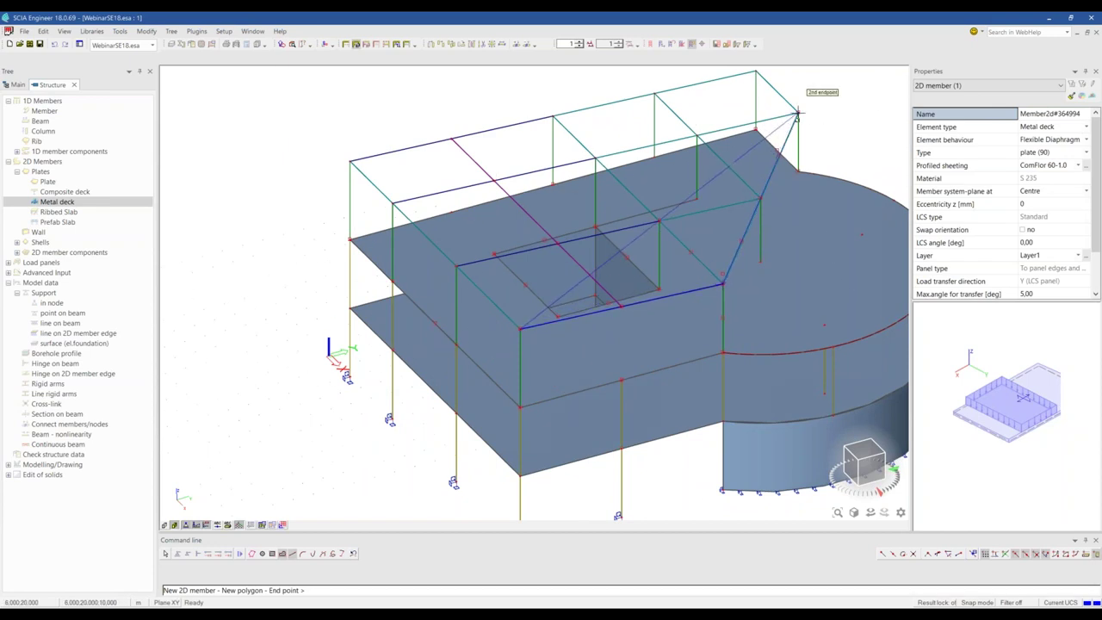
pyautogui.click(756, 71)
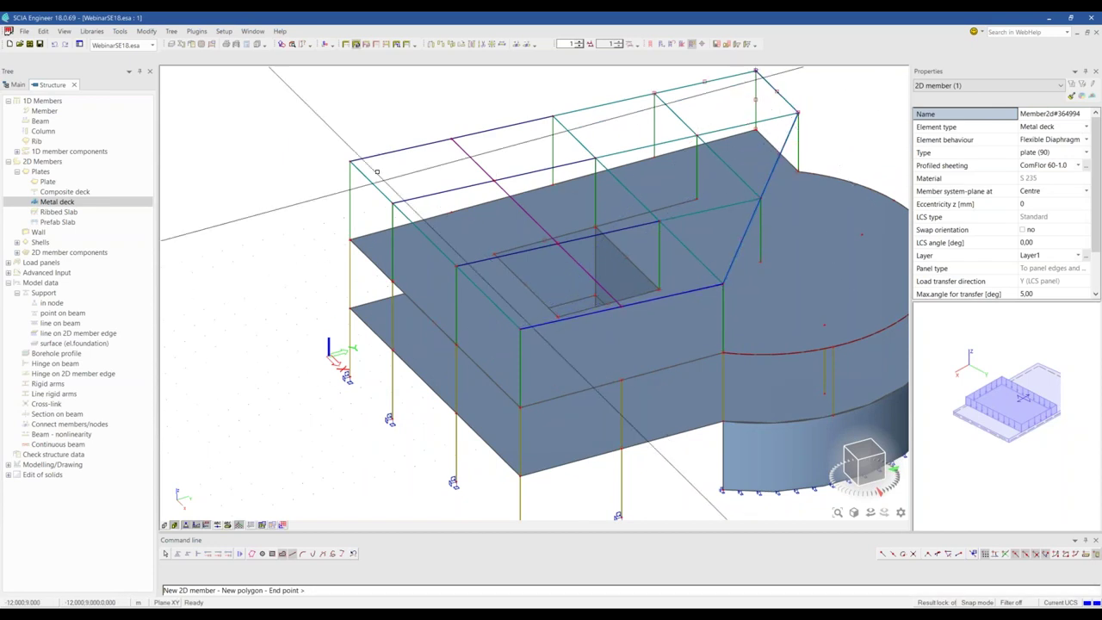
pyautogui.click(349, 161)
pyautogui.press('Escape')
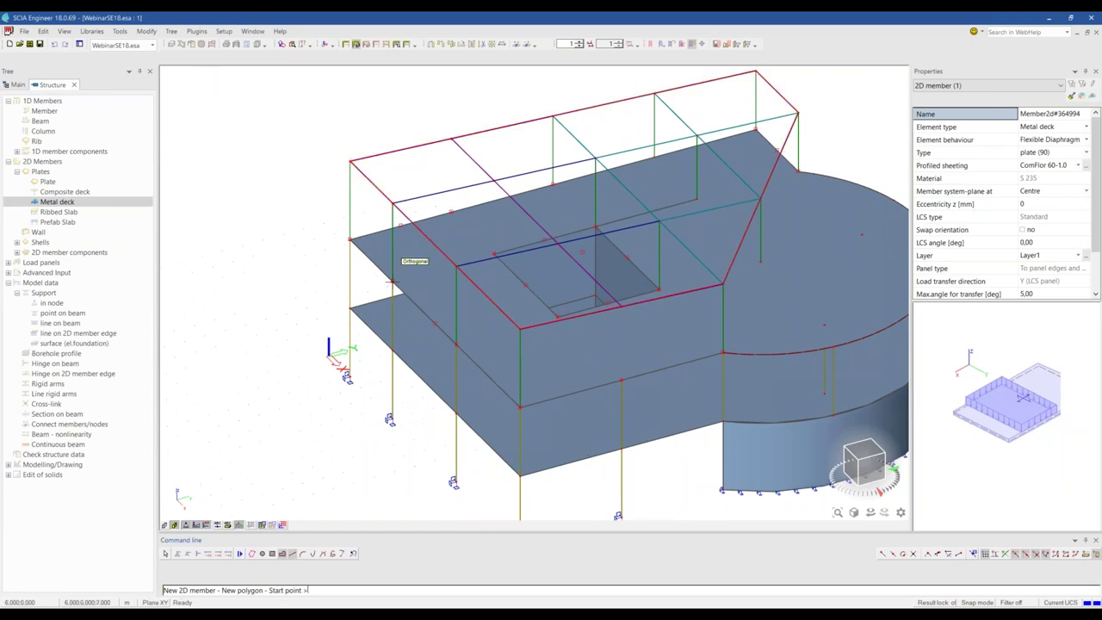
pyautogui.press('Escape')
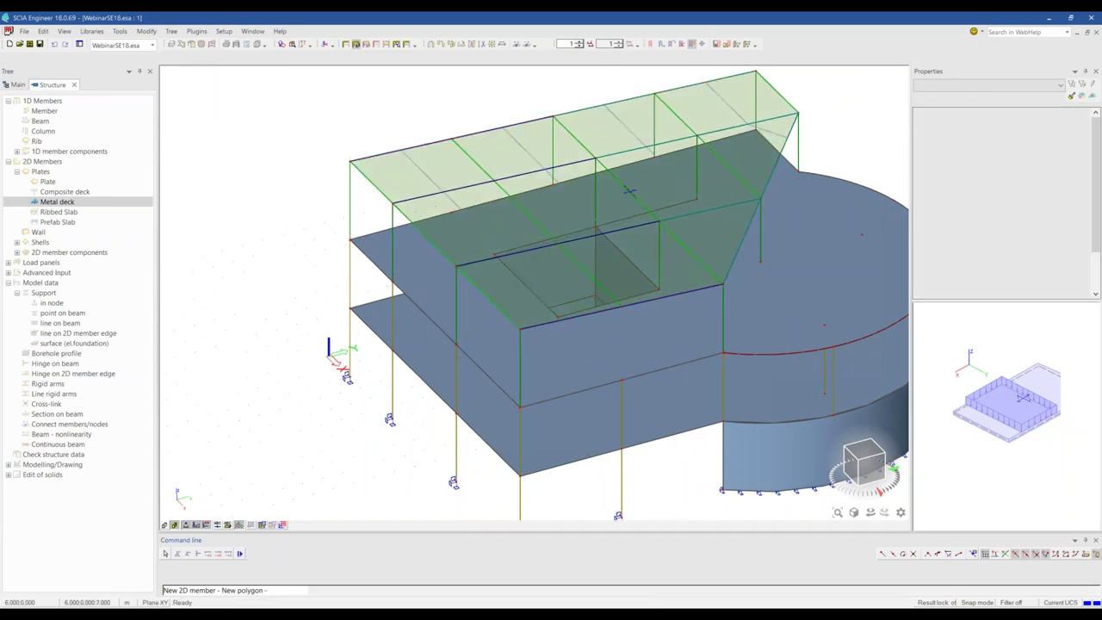
pyautogui.press('Escape')
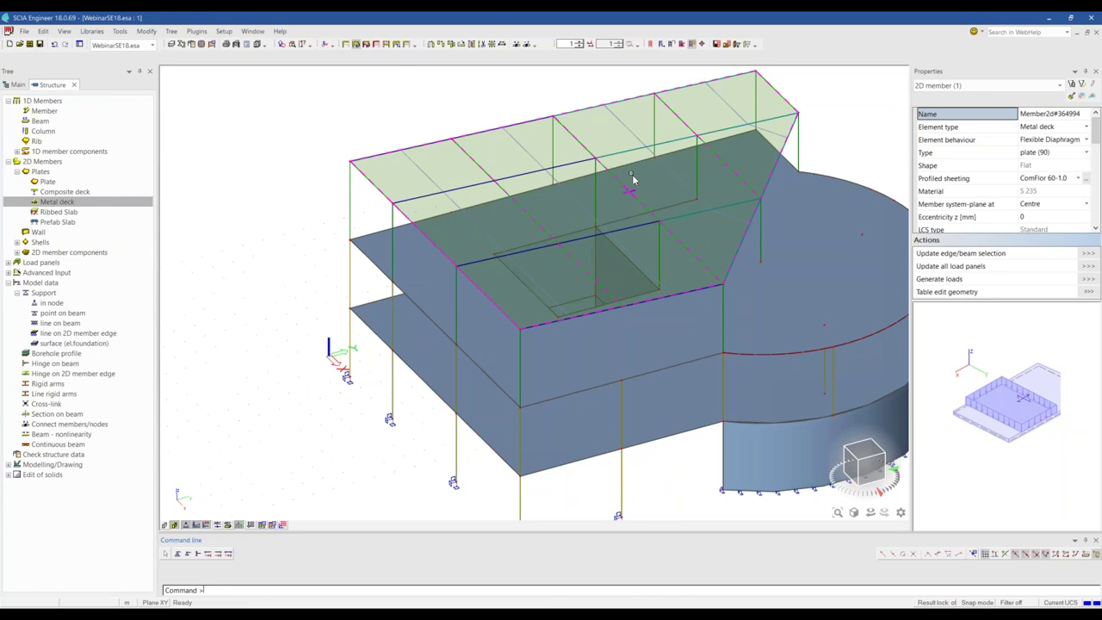
pyautogui.keyDown('ctrl'); pyautogui.moveTo(626, 189); pyautogui.dragTo(572, 206, button='right'); pyautogui.keyUp('ctrl')
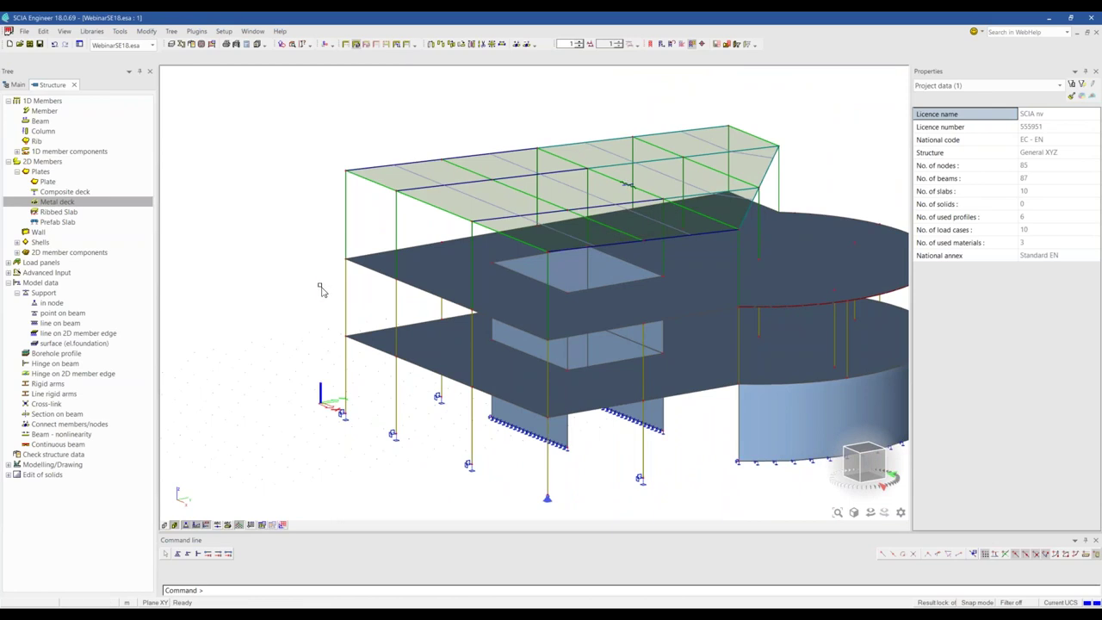
# Leave the structure input, open the loads and make DL1 the active load case.
pyautogui.click(74, 85)
pyautogui.doubleClick(34, 141)
pyautogui.click(138, 98)
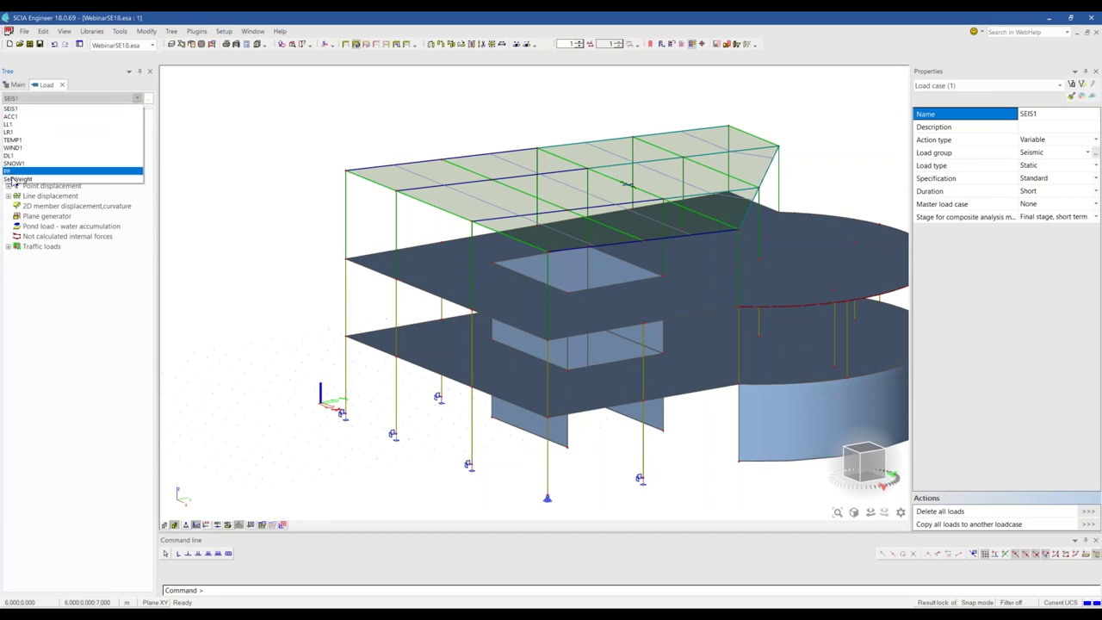
pyautogui.click(16, 111)
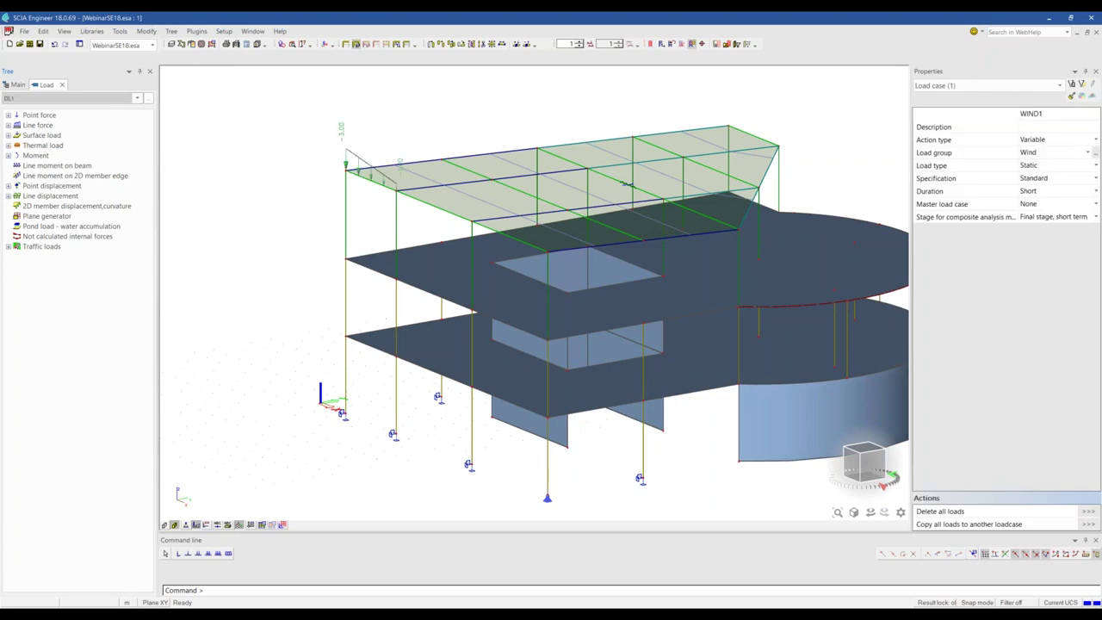
pyautogui.scroll(4, 357, 166)
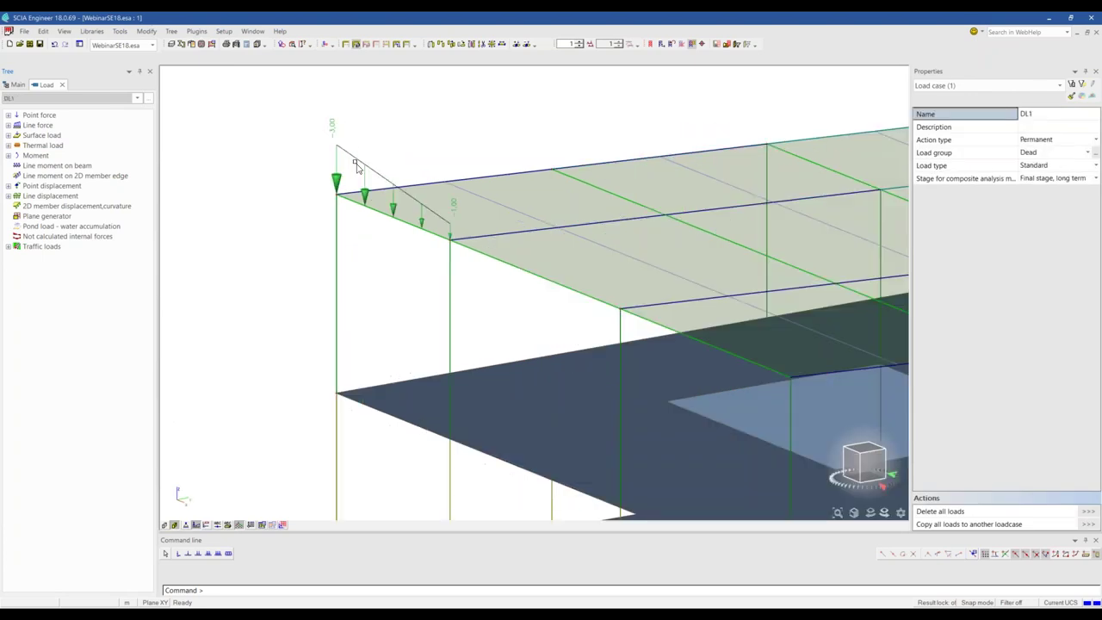
pyautogui.scroll(2, 360, 172)
pyautogui.scroll(-1, 341, 175)
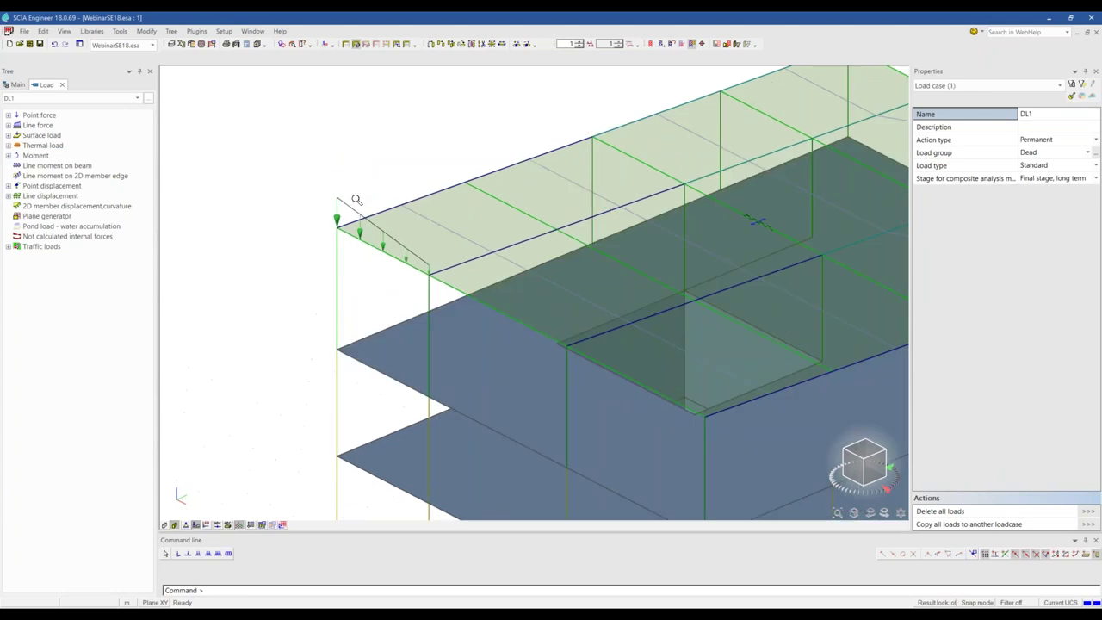
# Copy the trapezoidal line force on the roof's edge beam to the adjacent beam along the same edge.
pyautogui.click(353, 211)
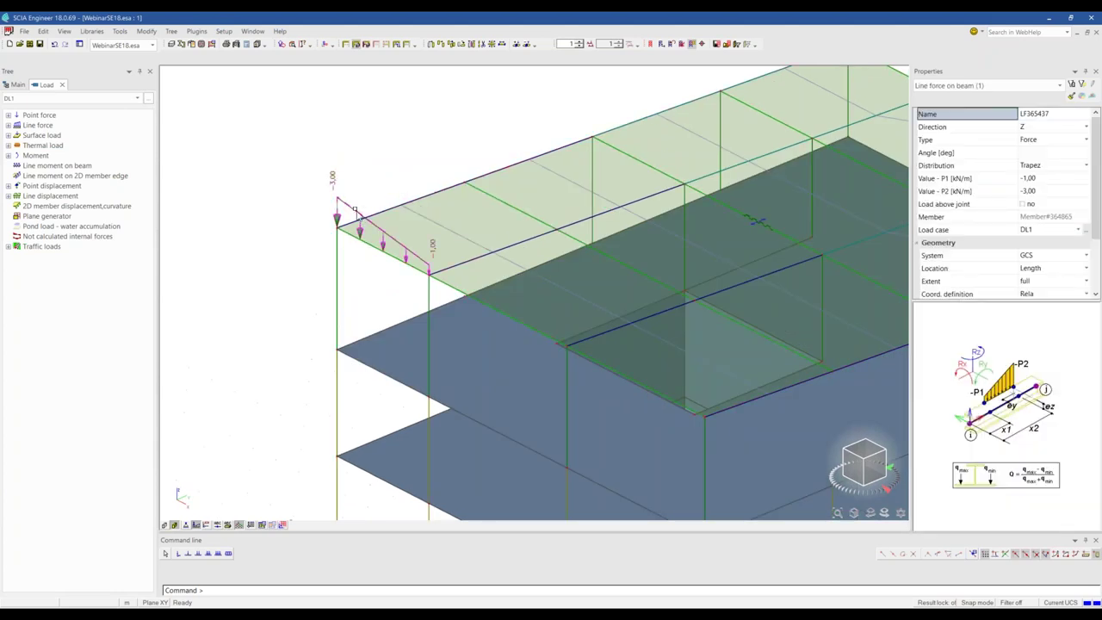
pyautogui.rightClick(346, 132)
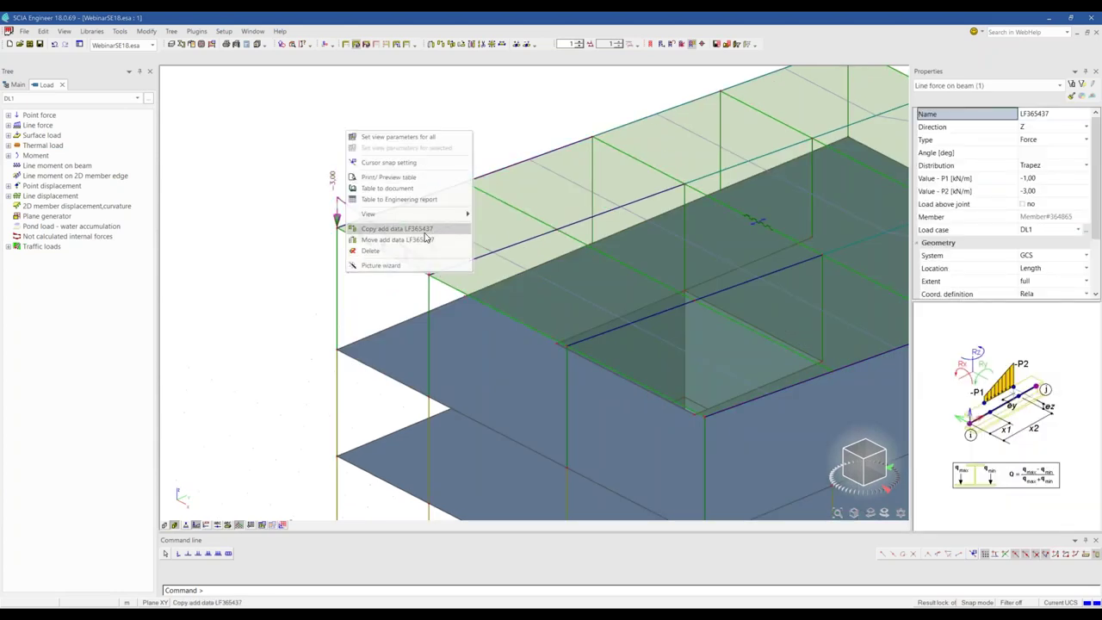
pyautogui.click(396, 229)
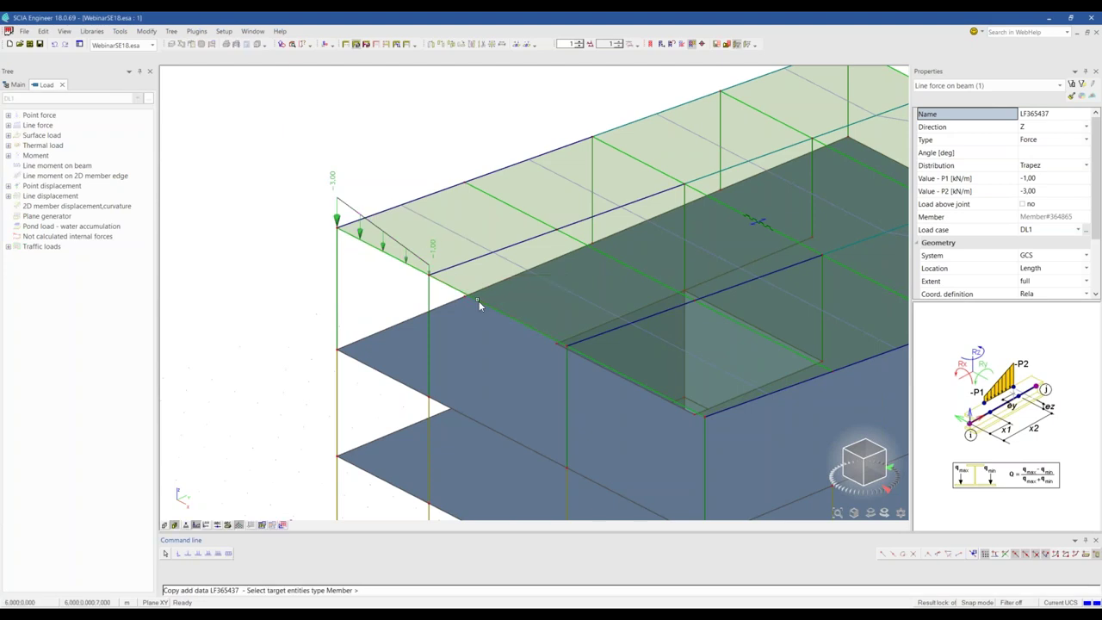
pyautogui.click(493, 310)
pyautogui.press('Escape')
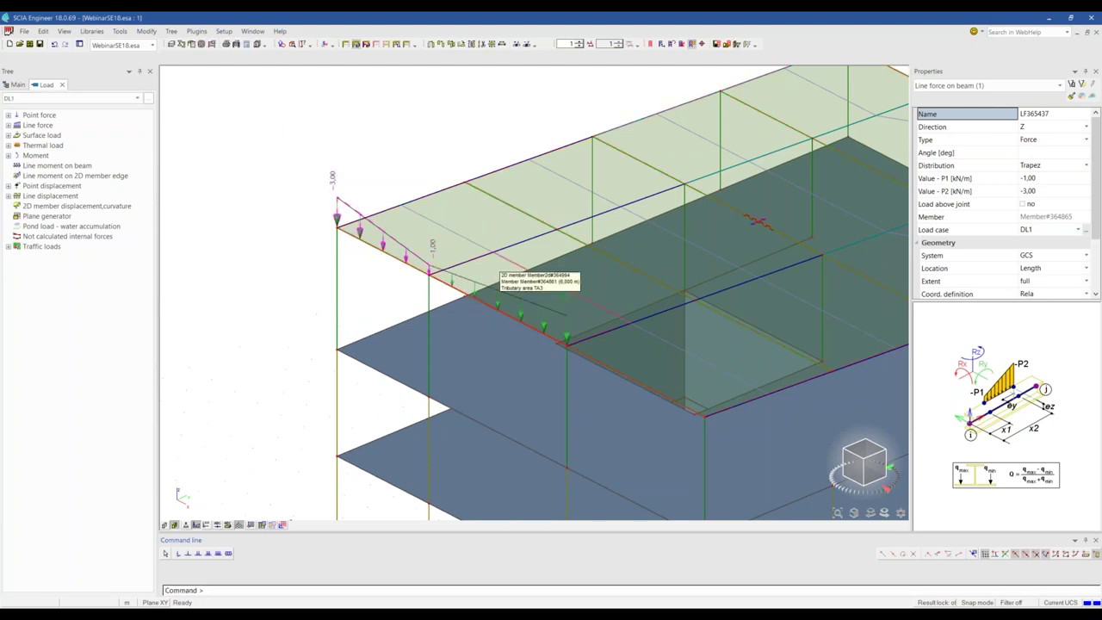
# Set the copied line force's relative position x1 to 0,250 and x2 to 0,750.
pyautogui.click(541, 307)
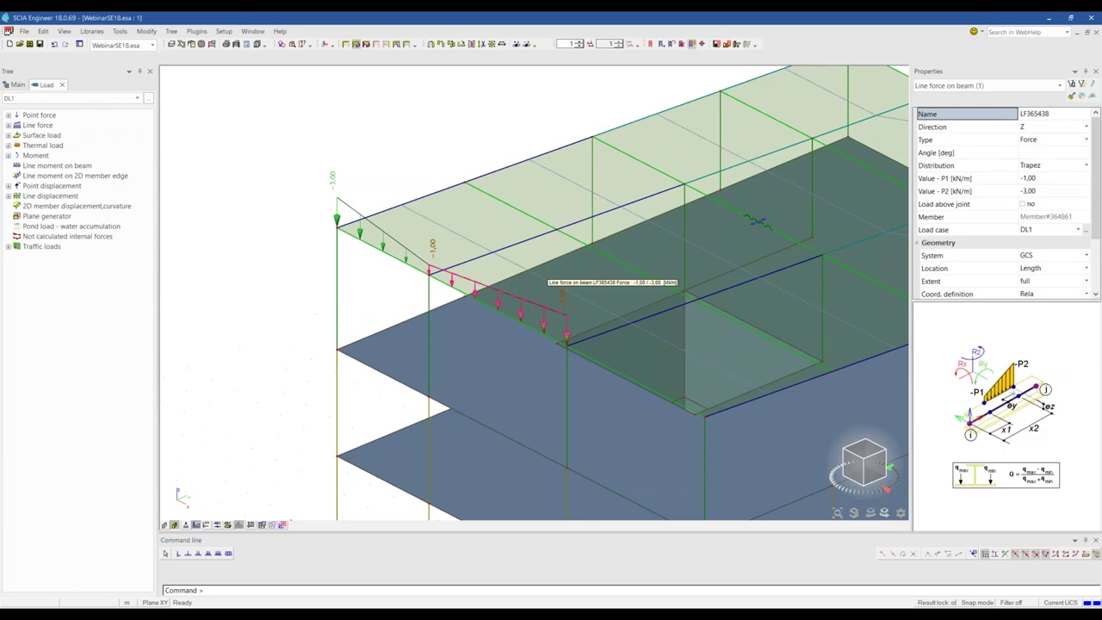
pyautogui.scroll(-3, 1005, 253)
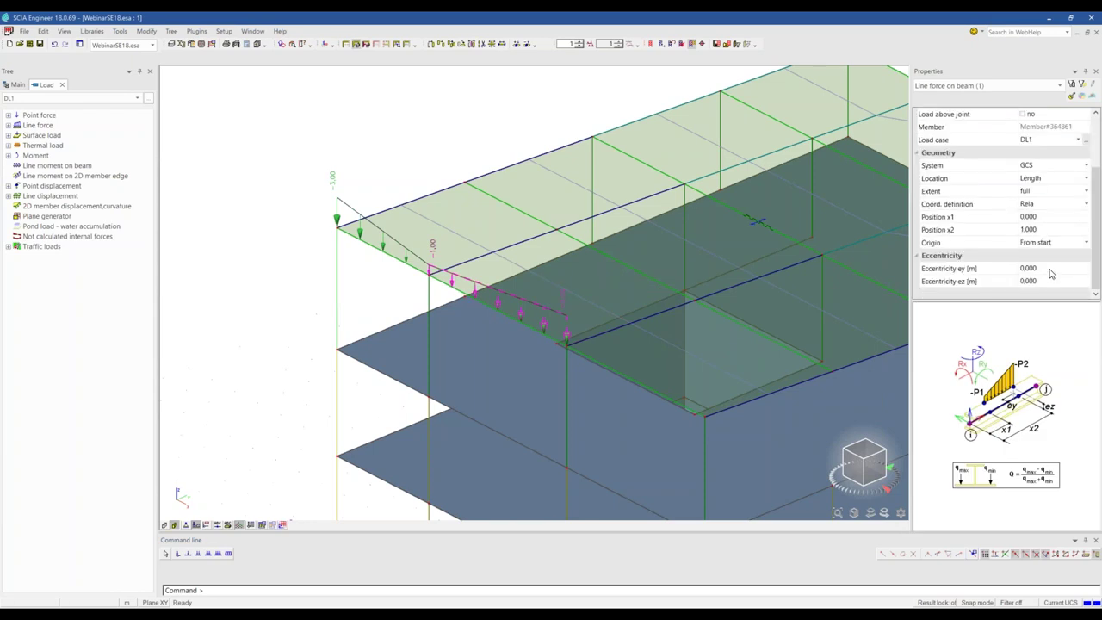
pyautogui.scroll(1, 1019, 199)
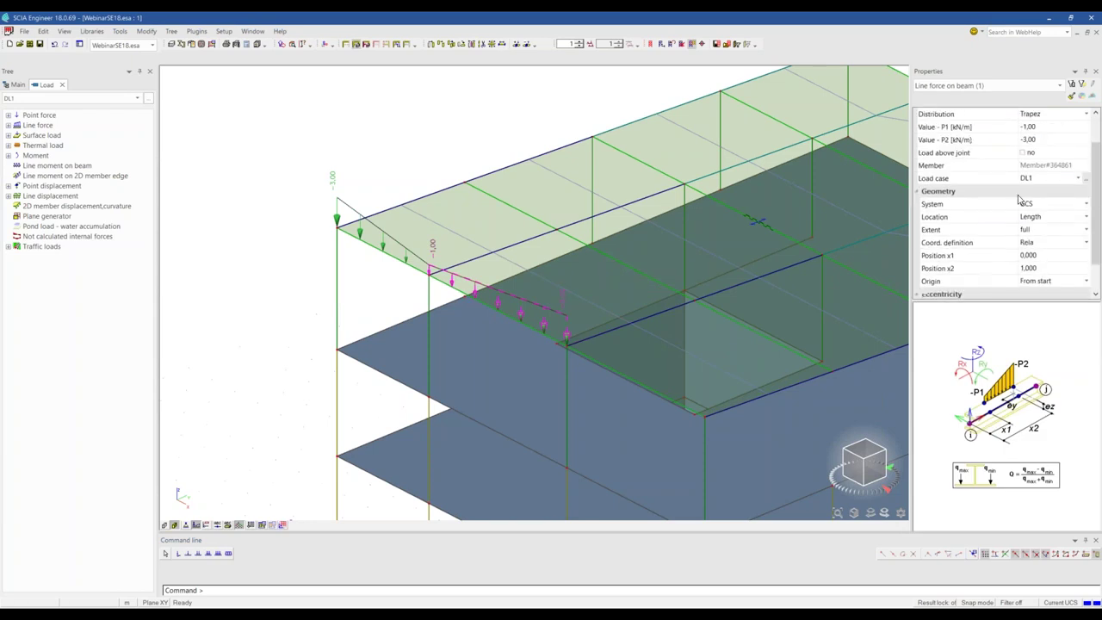
pyautogui.click(1040, 255)
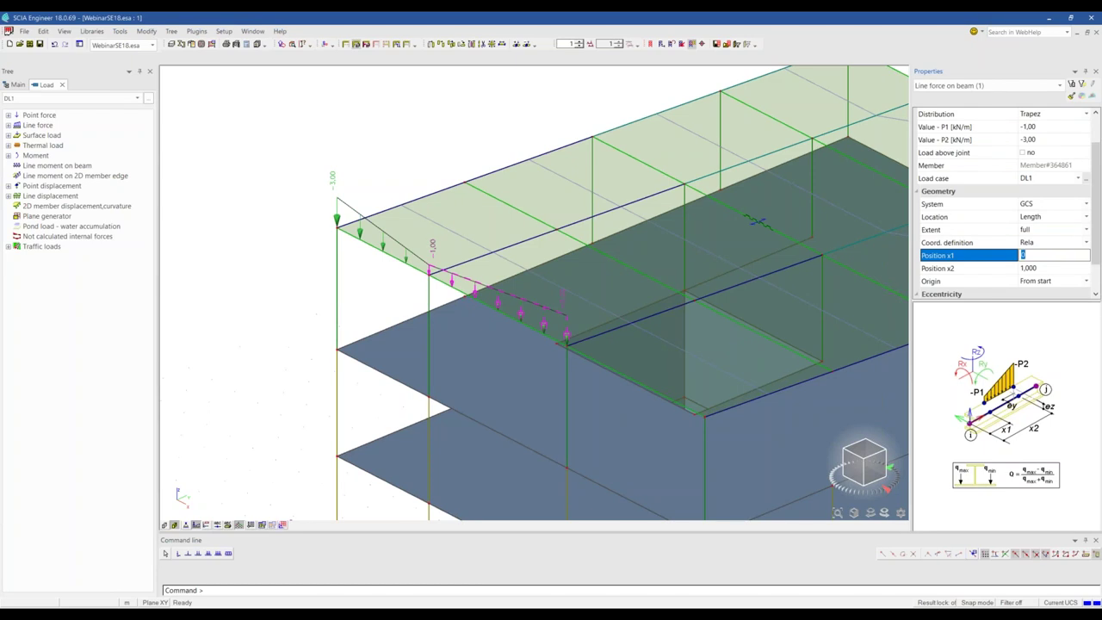
pyautogui.click(1055, 269)
pyautogui.write('0,750')
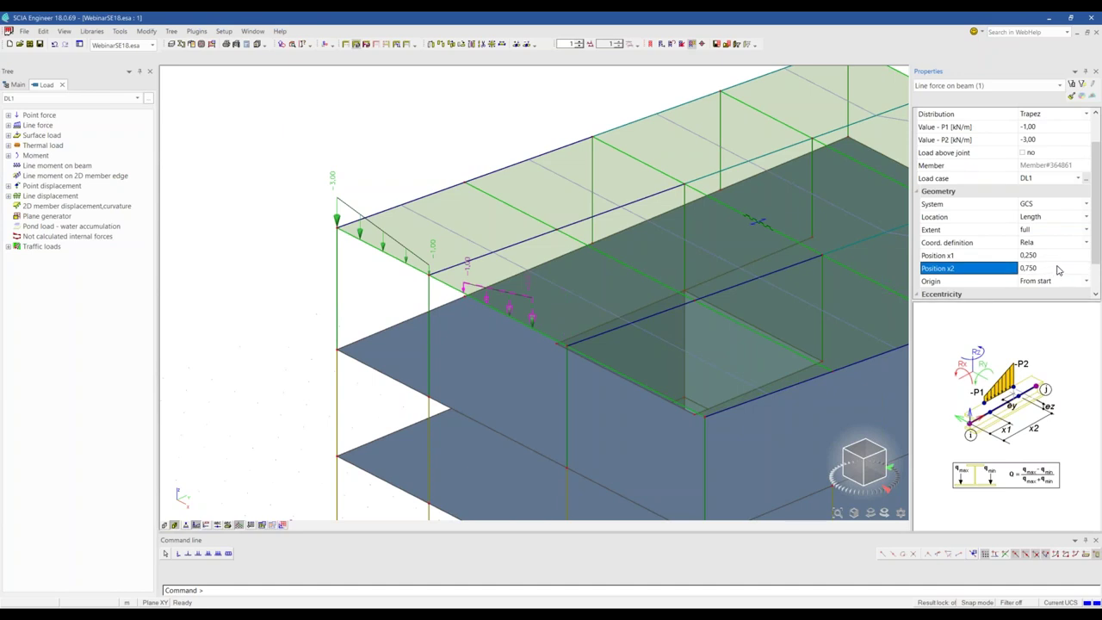
pyautogui.press('Return')
# Make SelfWeight the active load case, close the load input and return to an overview of the whole model.
pyautogui.scroll(-2, 457, 264)
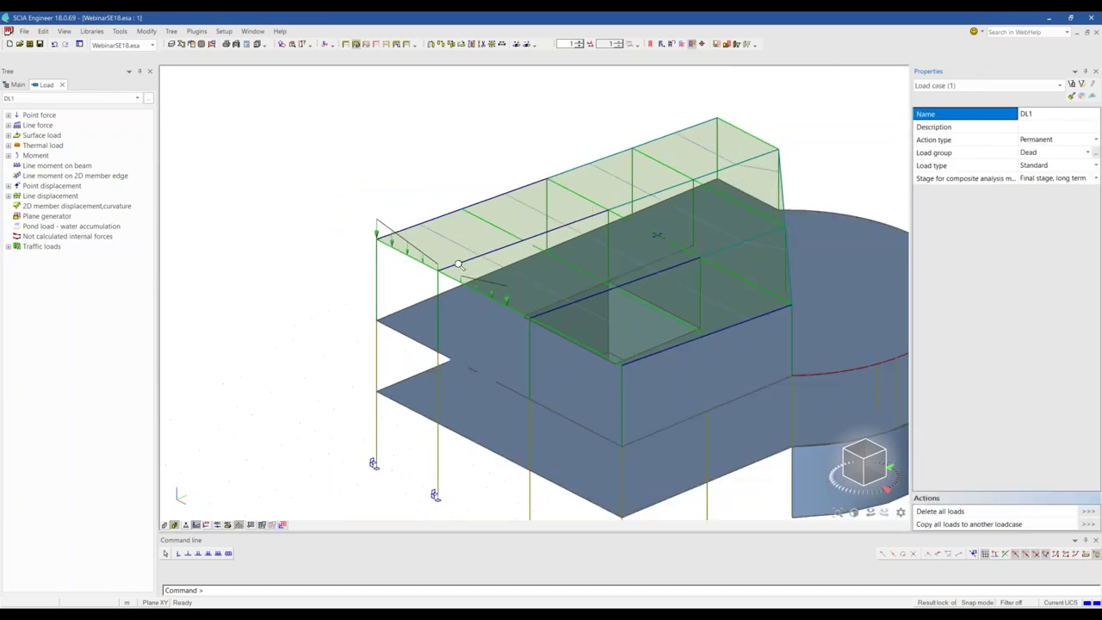
pyautogui.click(69, 97)
pyautogui.click(52, 175)
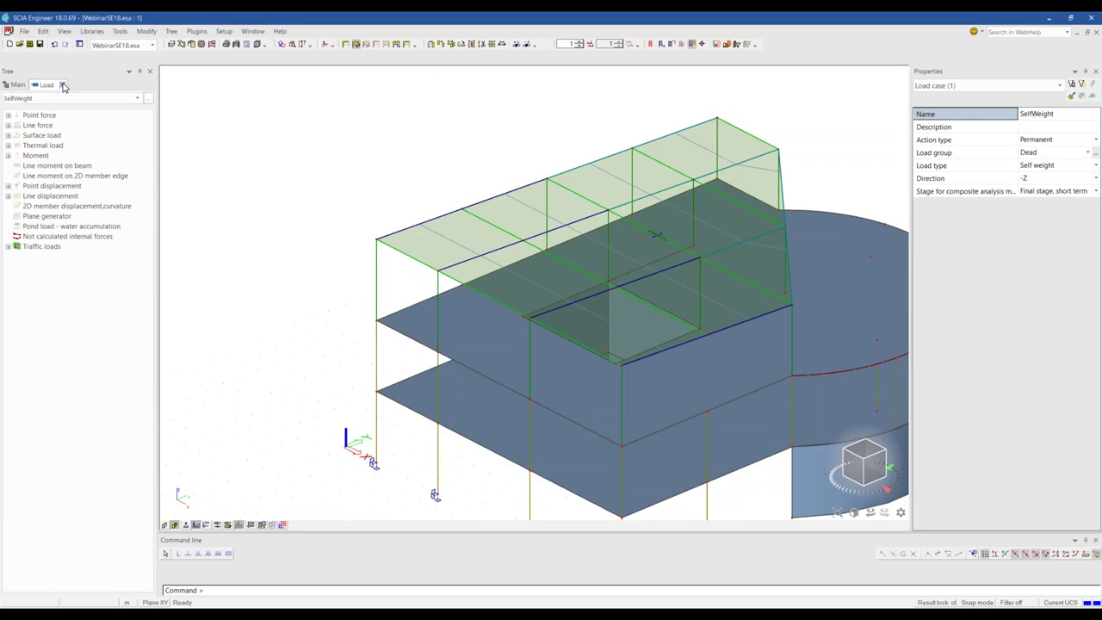
pyautogui.click(61, 84)
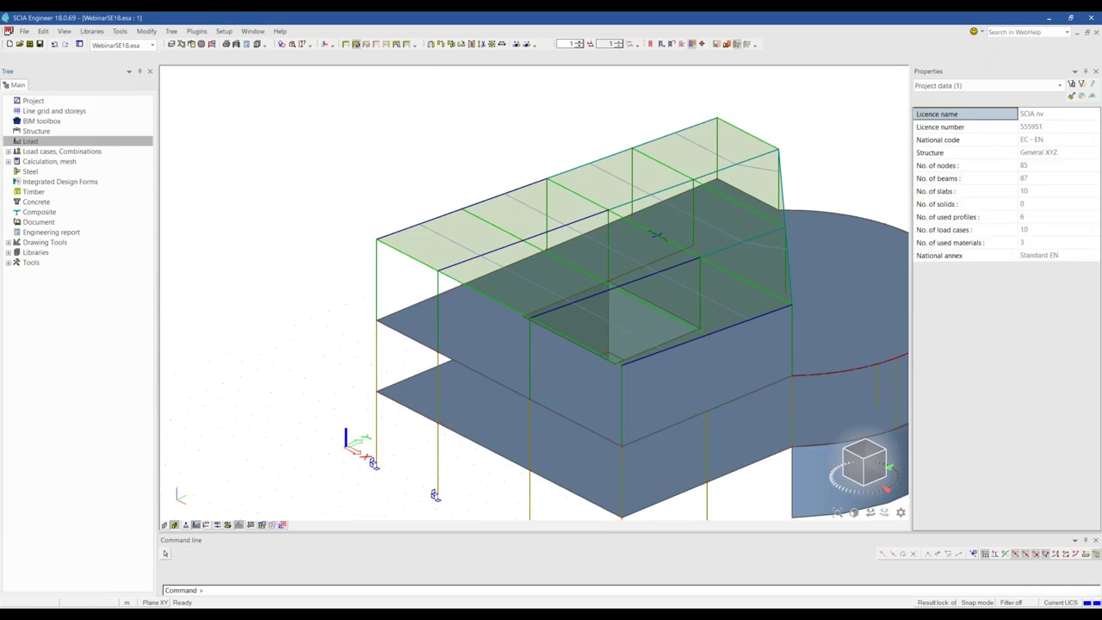
pyautogui.scroll(-3, 348, 163)
pyautogui.scroll(2, 355, 172)
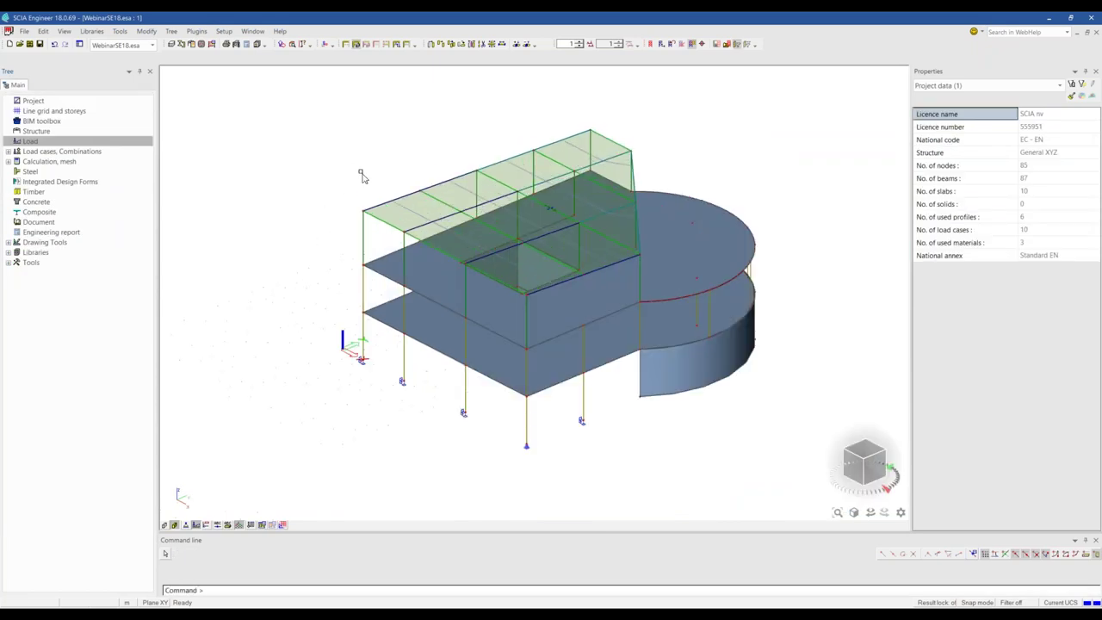
pyautogui.moveTo(413, 198)
pyautogui.keyDown('ctrl'); pyautogui.mouseDown(button='right')
pyautogui.moveTo(414, 187)
pyautogui.moveTo(417, 200)
pyautogui.mouseUp(button='right'); pyautogui.keyUp('ctrl')
pyautogui.keyDown('shift'); pyautogui.moveTo(422, 150); pyautogui.dragTo(545, 197, button='right'); pyautogui.keyUp('shift')
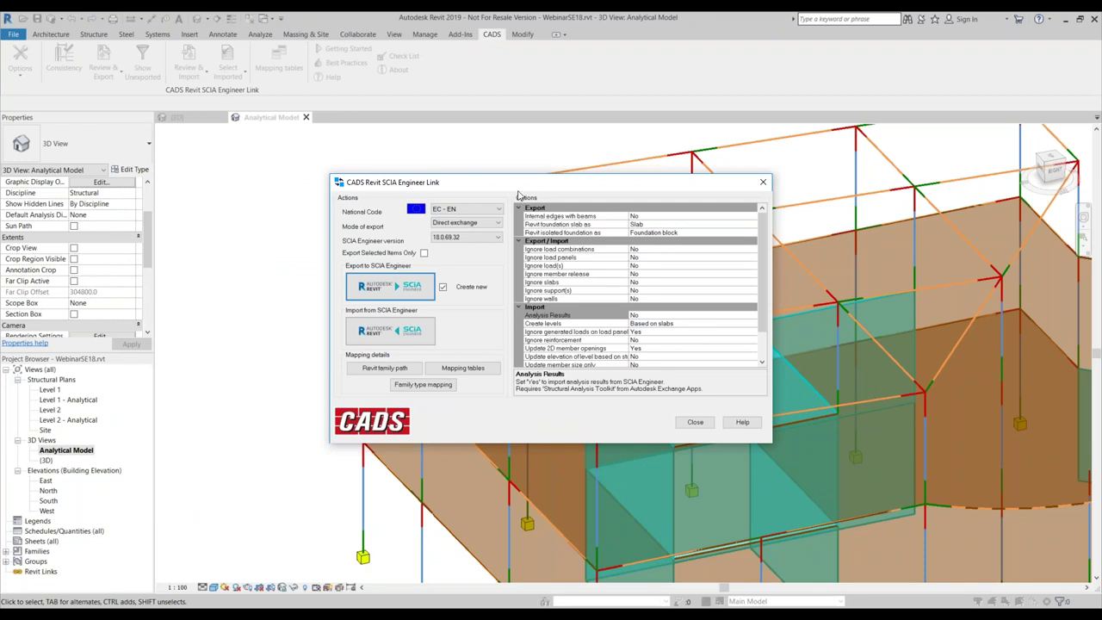
# Switch to Revit, review the import options of the CADS Revit SCIA Engineer Link and close them.
pyautogui.moveTo(519, 197); pyautogui.dragTo(503, 156)
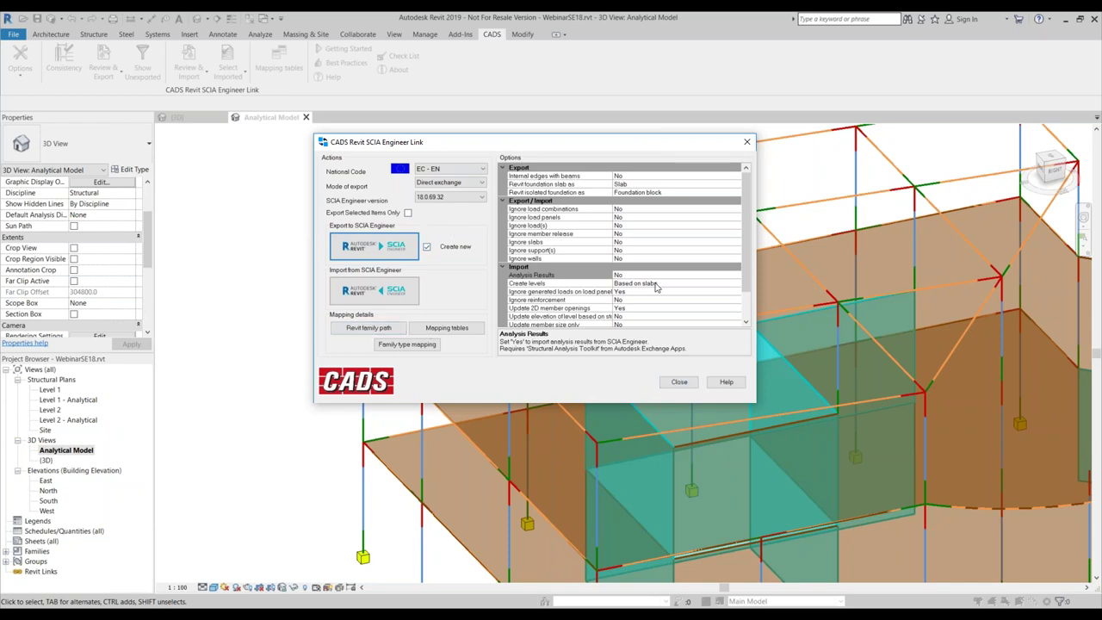
pyautogui.scroll(-2, 654, 285)
pyautogui.click(694, 382)
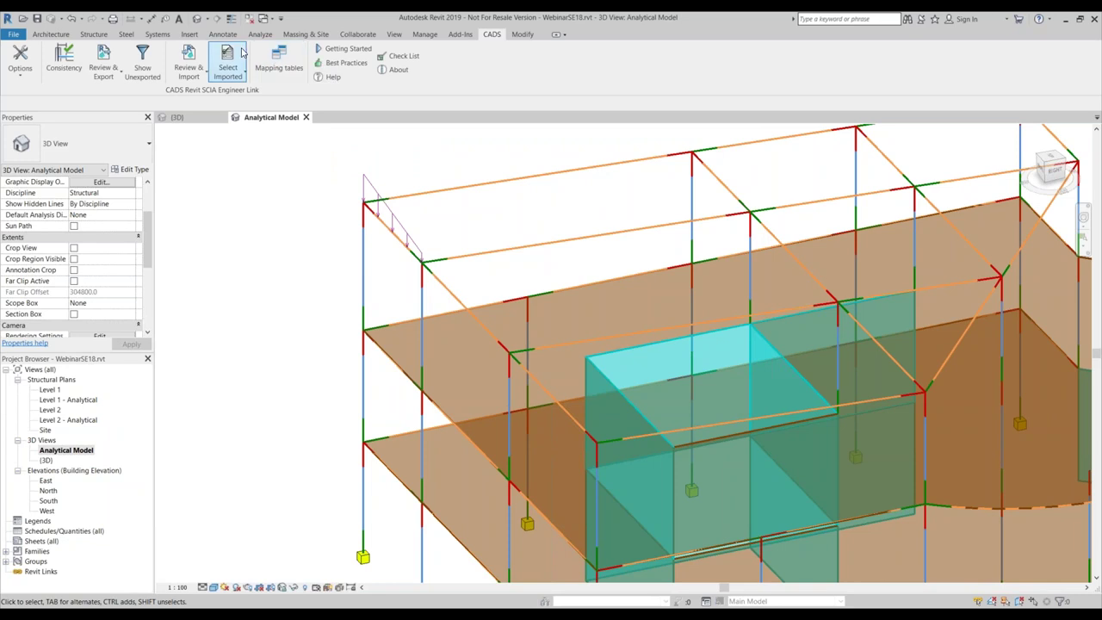
# Start a review and import of the SCIA Engineer model, examining the list of member changes and the roof load in the preview.
pyautogui.click(189, 69)
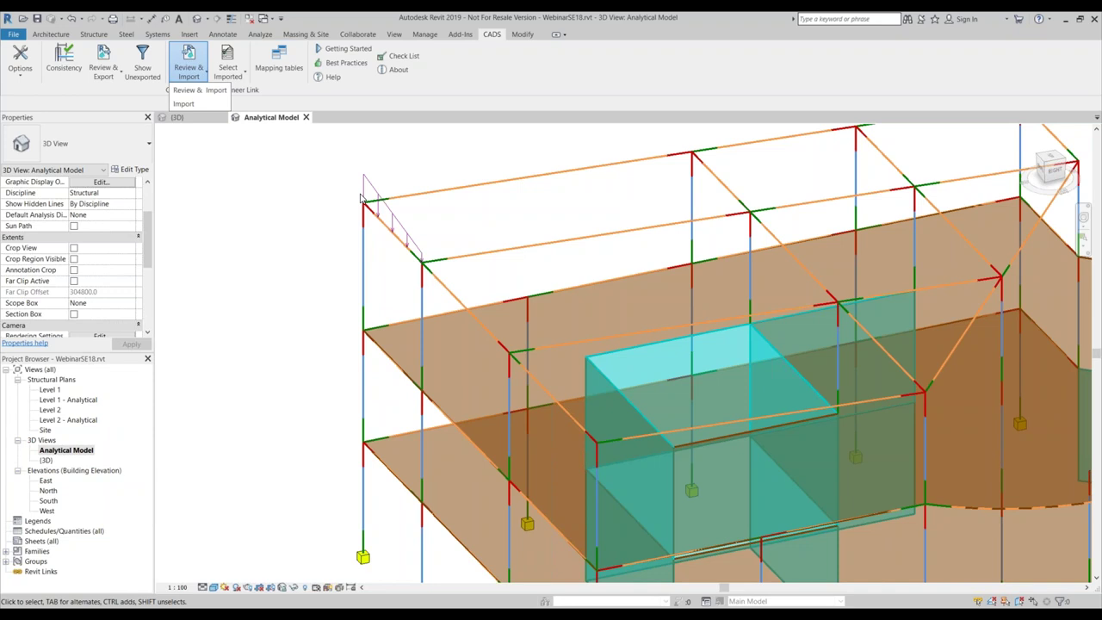
pyautogui.click(203, 103)
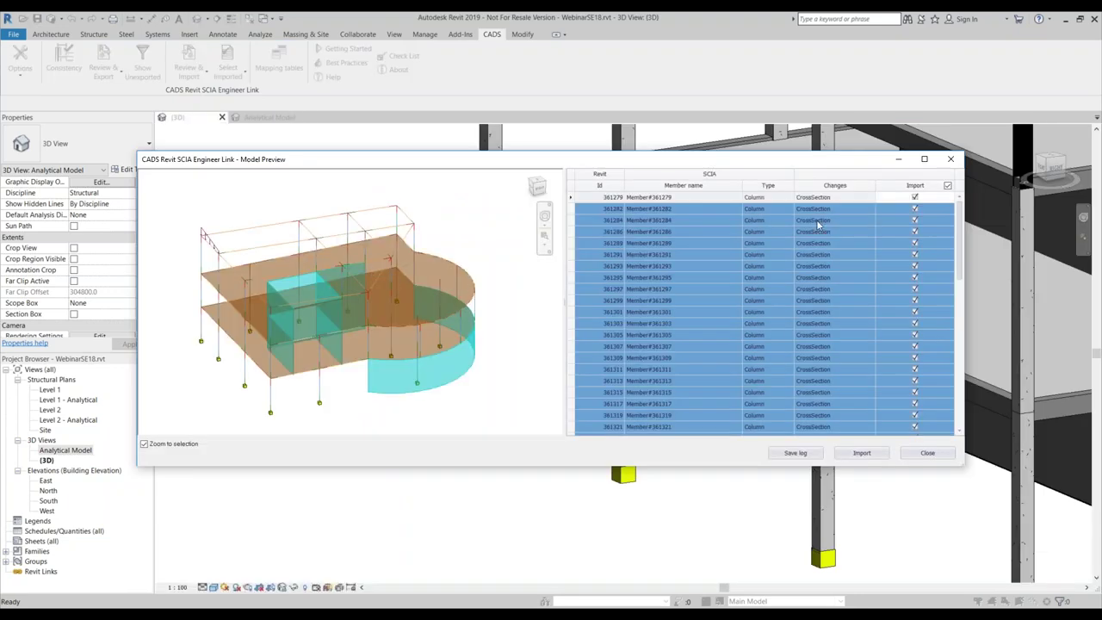
pyautogui.scroll(-10, 811, 222)
pyautogui.scroll(-5, 811, 235)
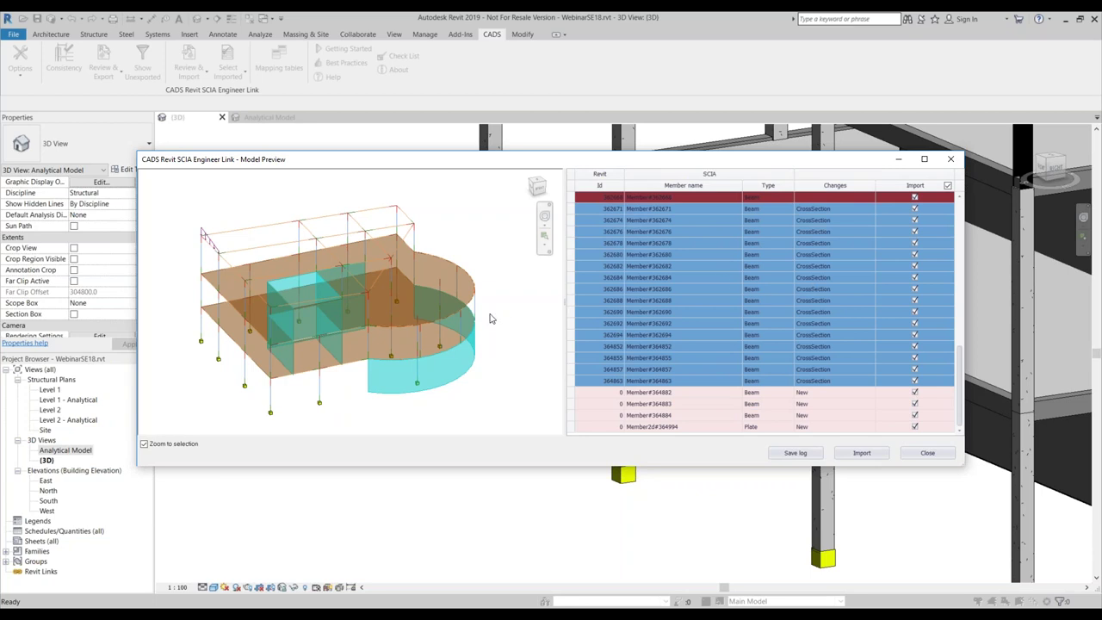
pyautogui.scroll(8, 256, 298)
pyautogui.click(373, 335)
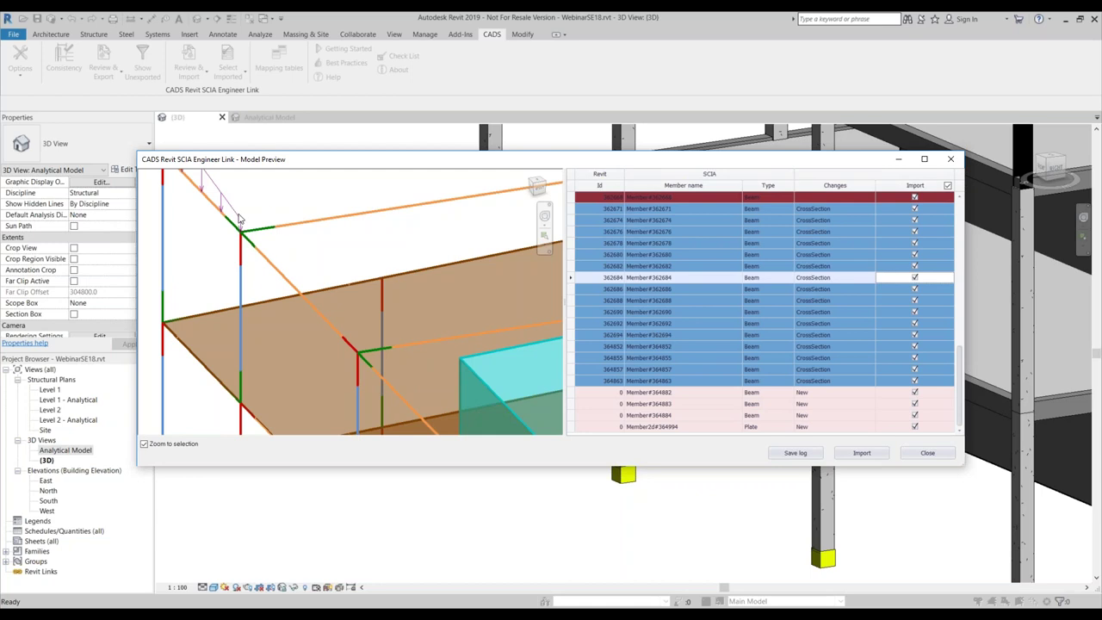
pyautogui.scroll(-5, 231, 204)
pyautogui.scroll(2, 226, 206)
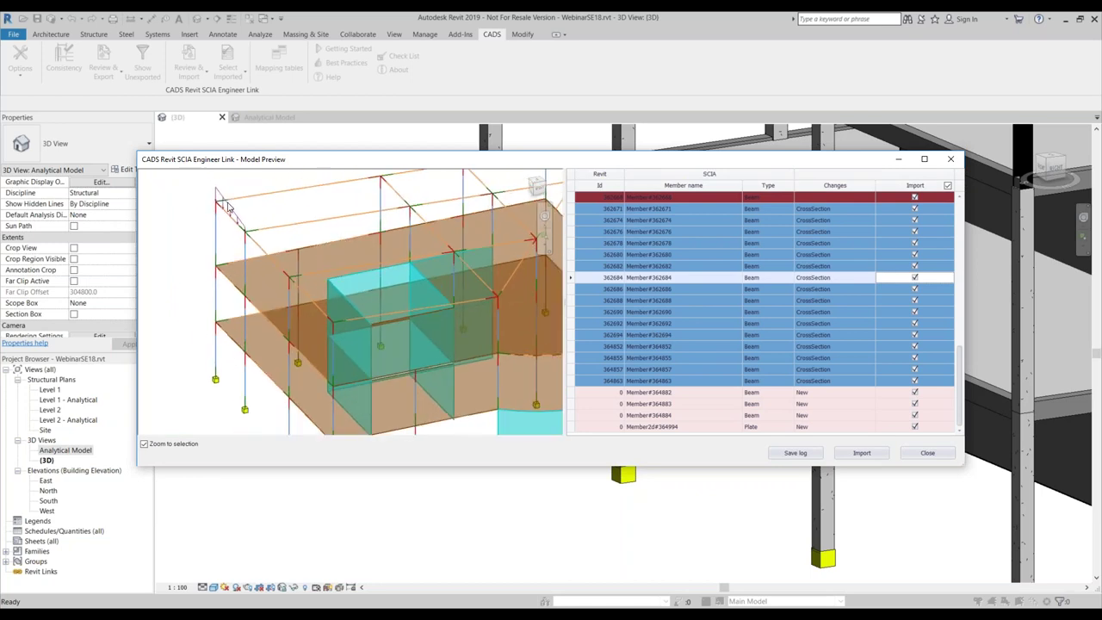
# Import the checked SCIA Engineer changes into the Revit model and close the import report.
pyautogui.click(861, 453)
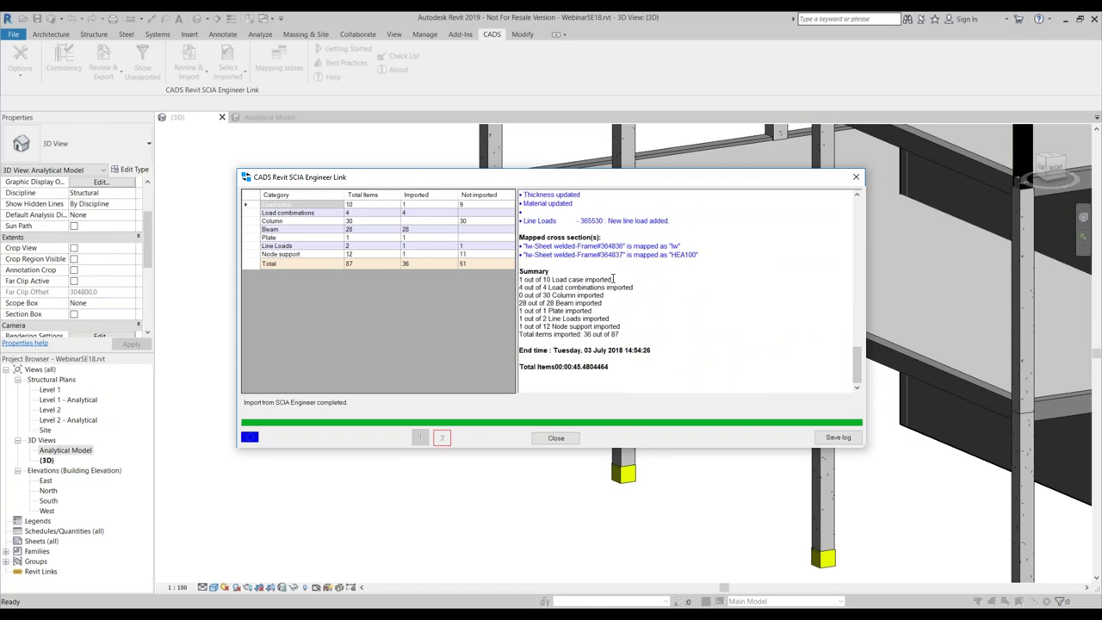
pyautogui.click(567, 439)
# Examine the imported boundary condition at the foot of the corner column in the 3D view.
pyautogui.scroll(-5, 449, 413)
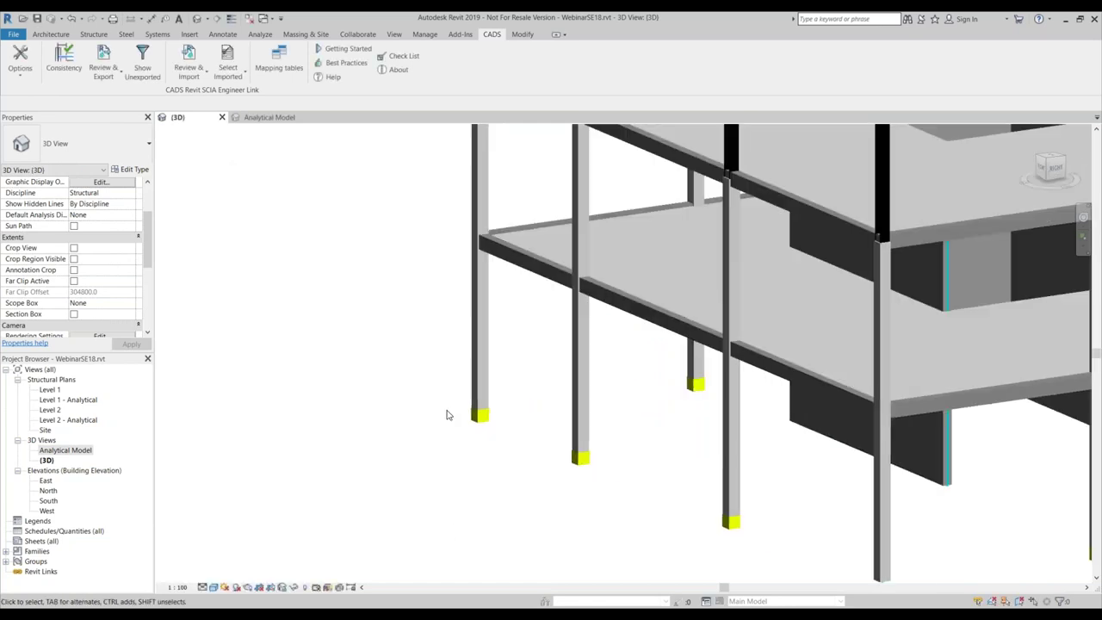
pyautogui.scroll(5, 616, 435)
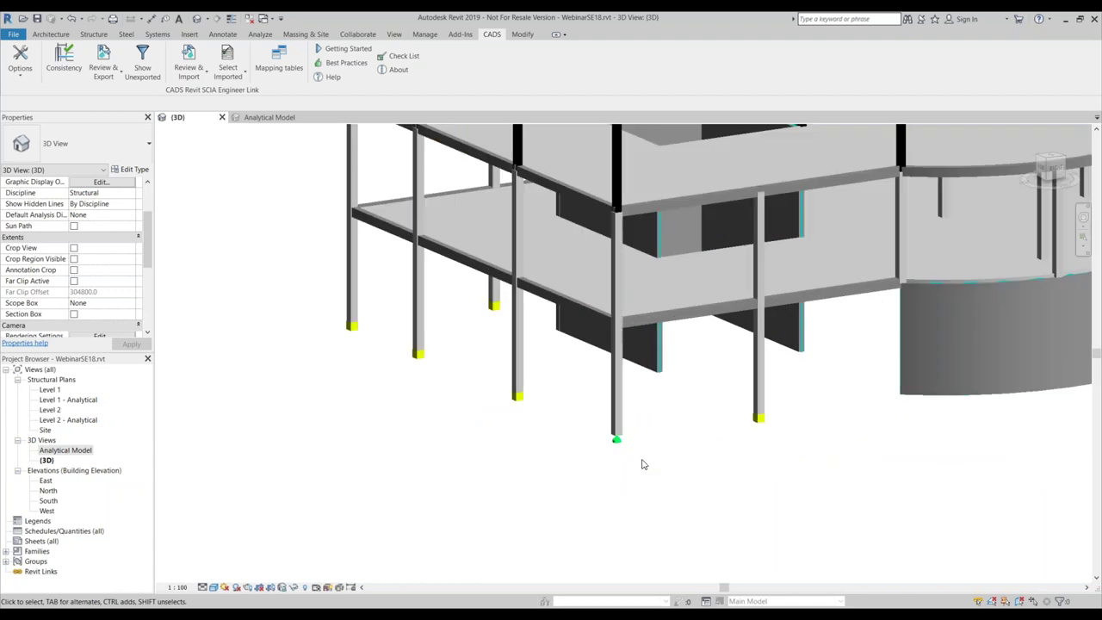
pyautogui.scroll(3, 619, 455)
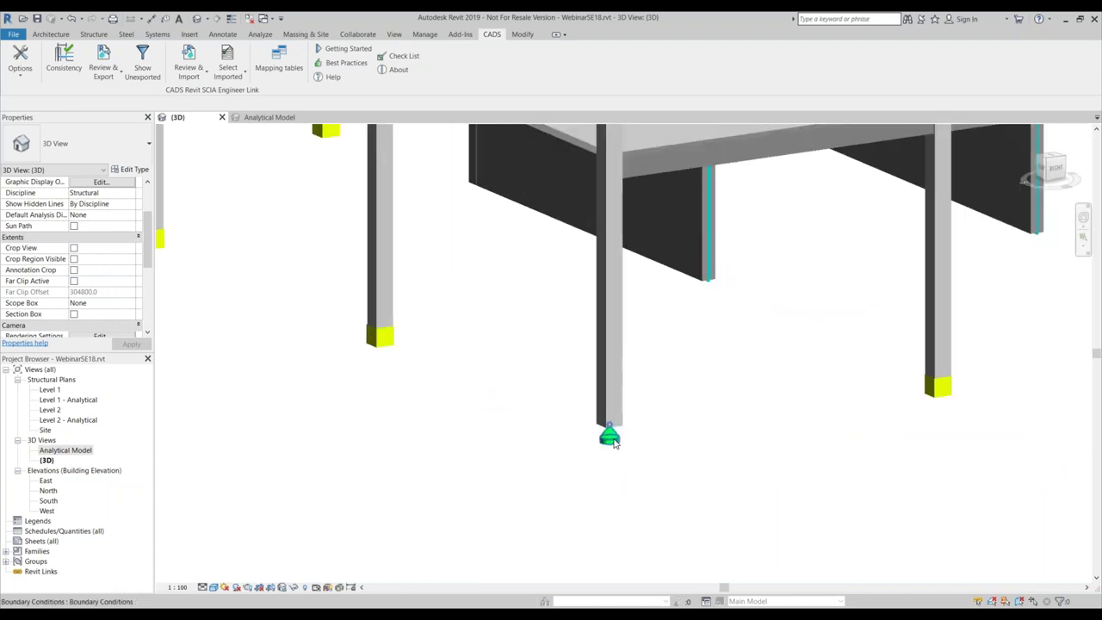
pyautogui.scroll(-2, 617, 455)
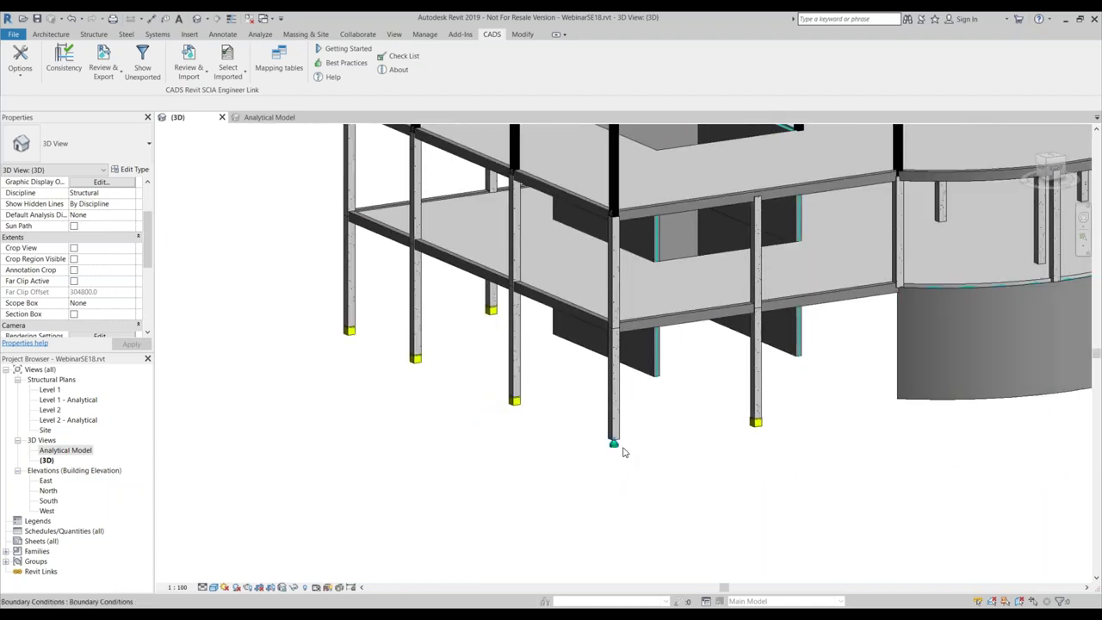
pyautogui.rightClick(654, 403)
pyautogui.press('Escape')
# Select the newly imported roof-edge line load, review its force values and clear the selection.
pyautogui.keyDown('shift'); pyautogui.moveTo(660, 401); pyautogui.dragTo(671, 417, button='middle'); pyautogui.keyUp('shift')
pyautogui.scroll(-5, 672, 417)
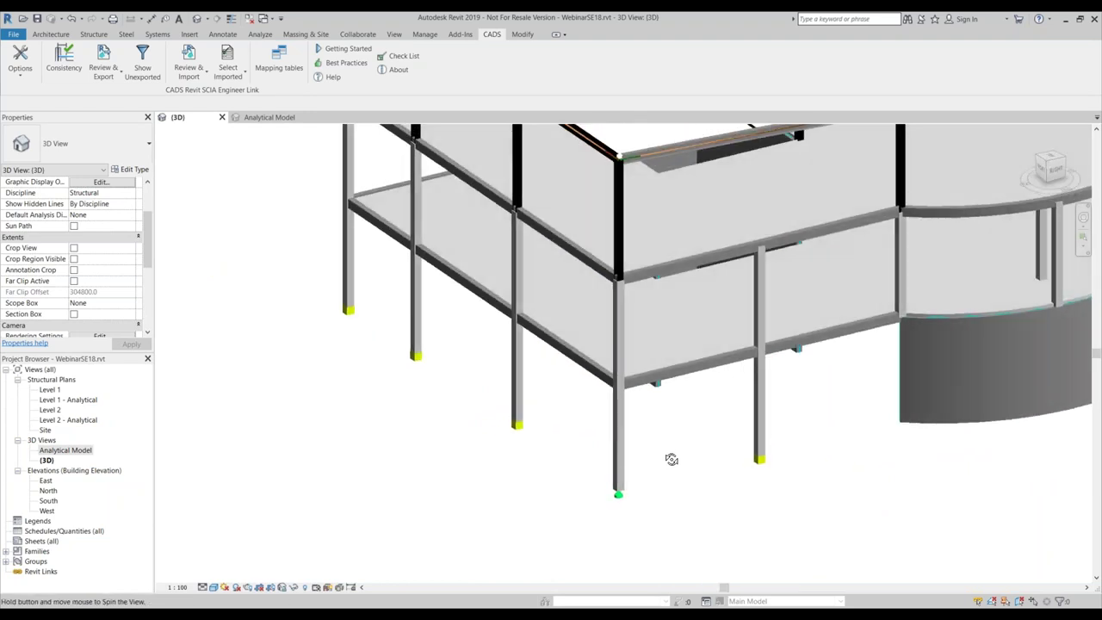
pyautogui.scroll(4, 624, 285)
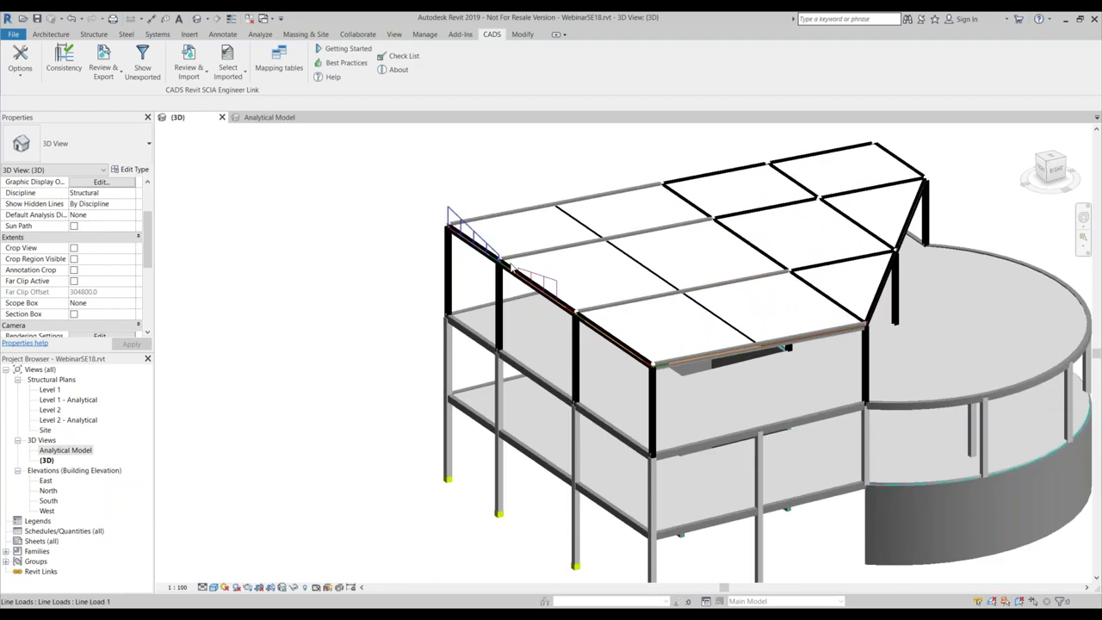
pyautogui.click(496, 330)
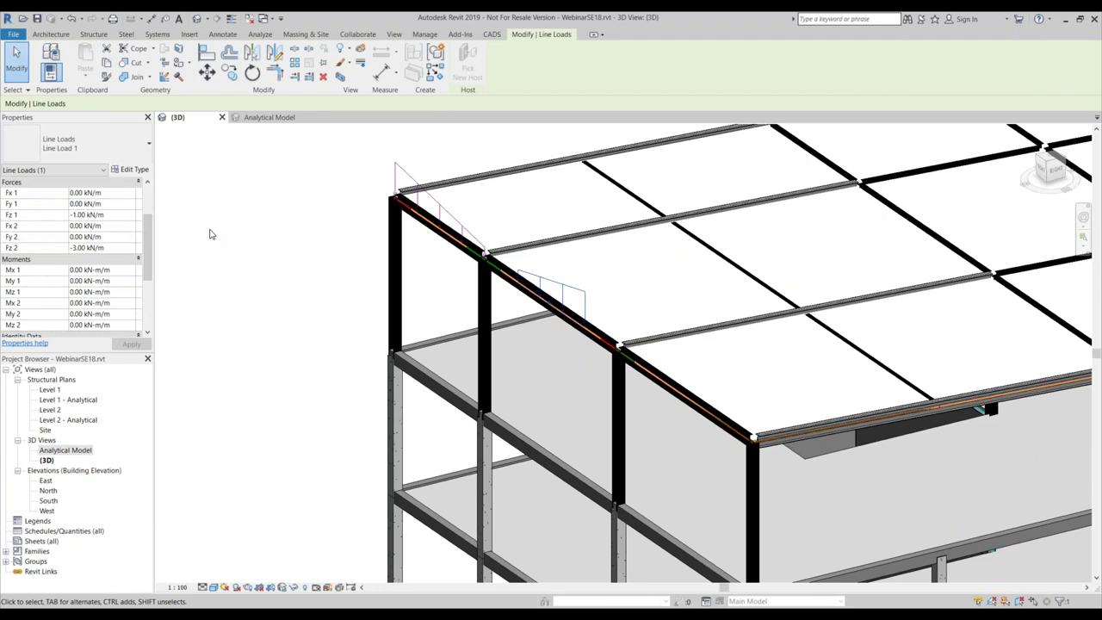
pyautogui.click(270, 237)
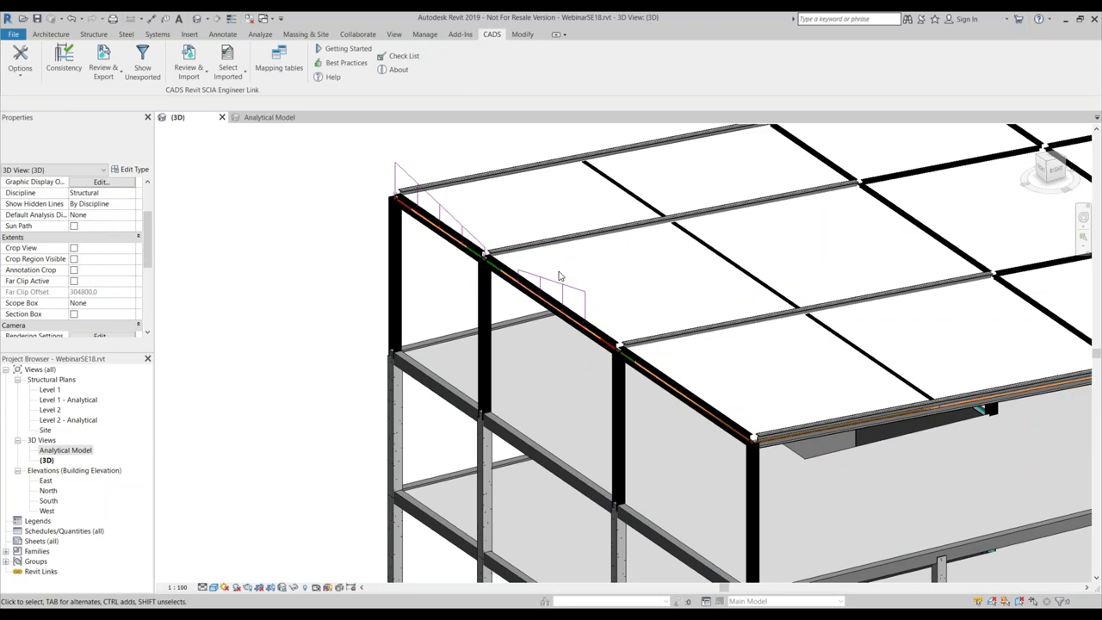
# Select the roof deck, check the floor type among the selected elements' properties, view the whole building and clear the selection.
pyautogui.scroll(-3, 590, 279)
pyautogui.scroll(3, 836, 320)
pyautogui.scroll(1, 836, 320)
pyautogui.press('Tab')
pyautogui.click(778, 334)
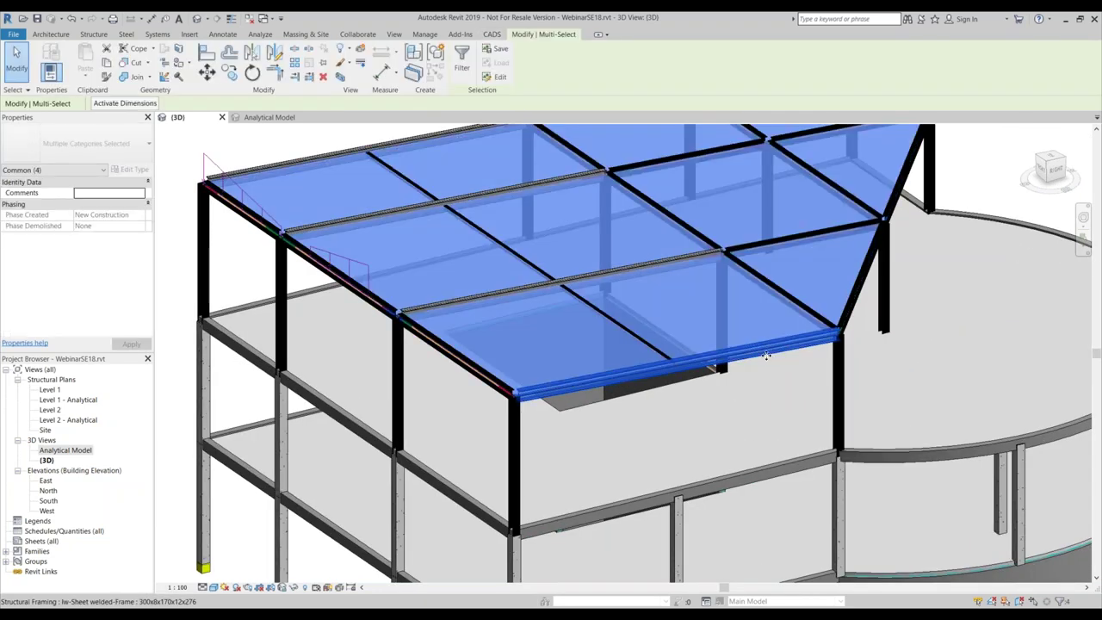
pyautogui.click(53, 169)
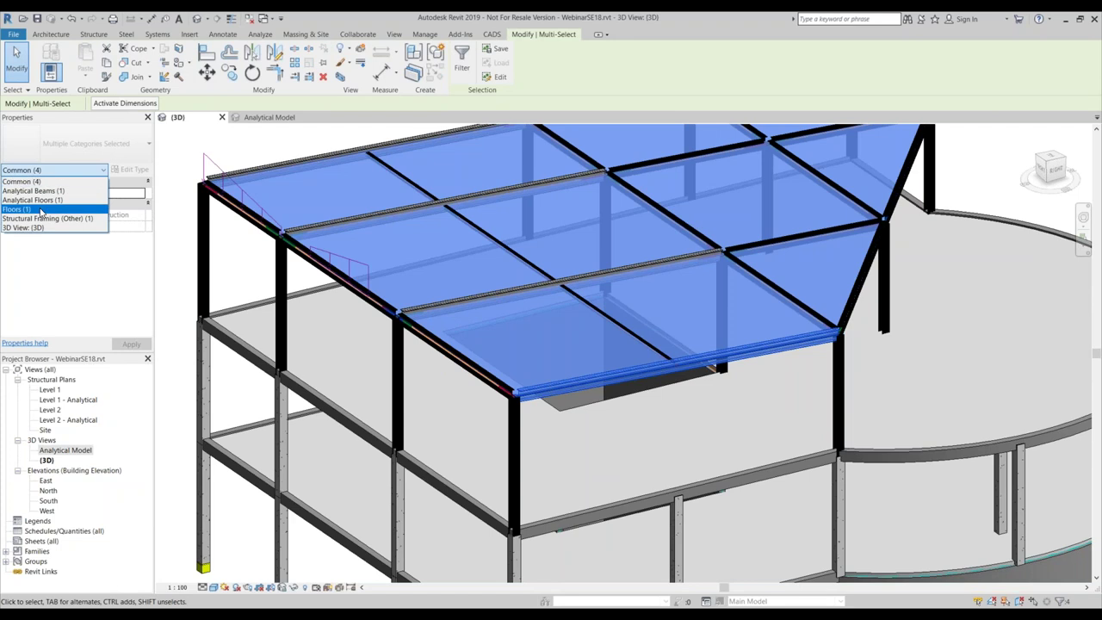
pyautogui.click(49, 210)
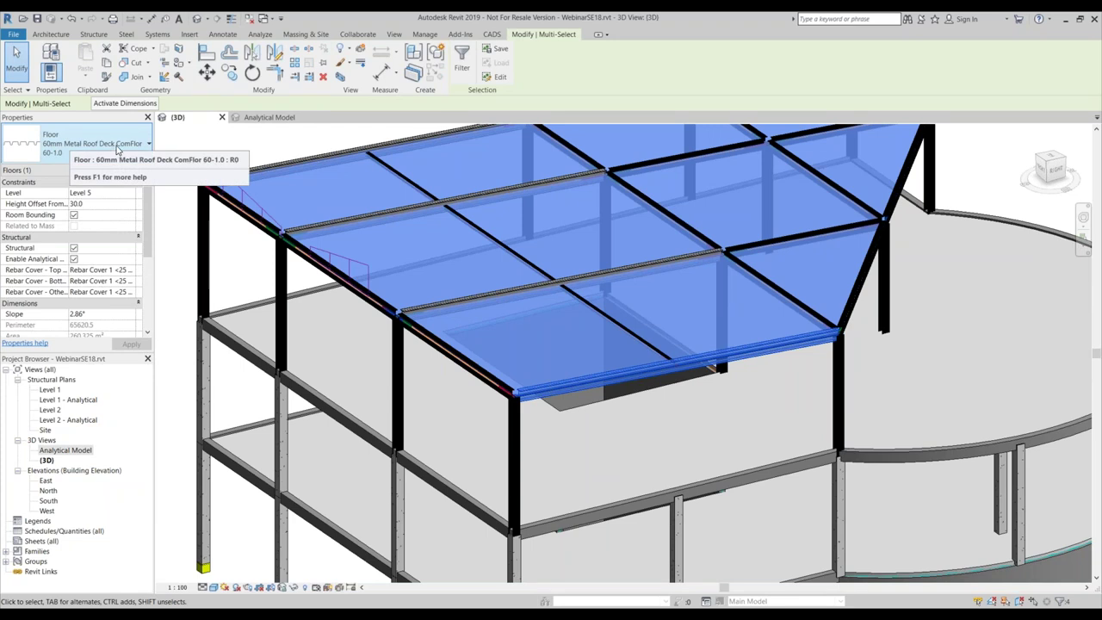
pyautogui.scroll(-3, 455, 295)
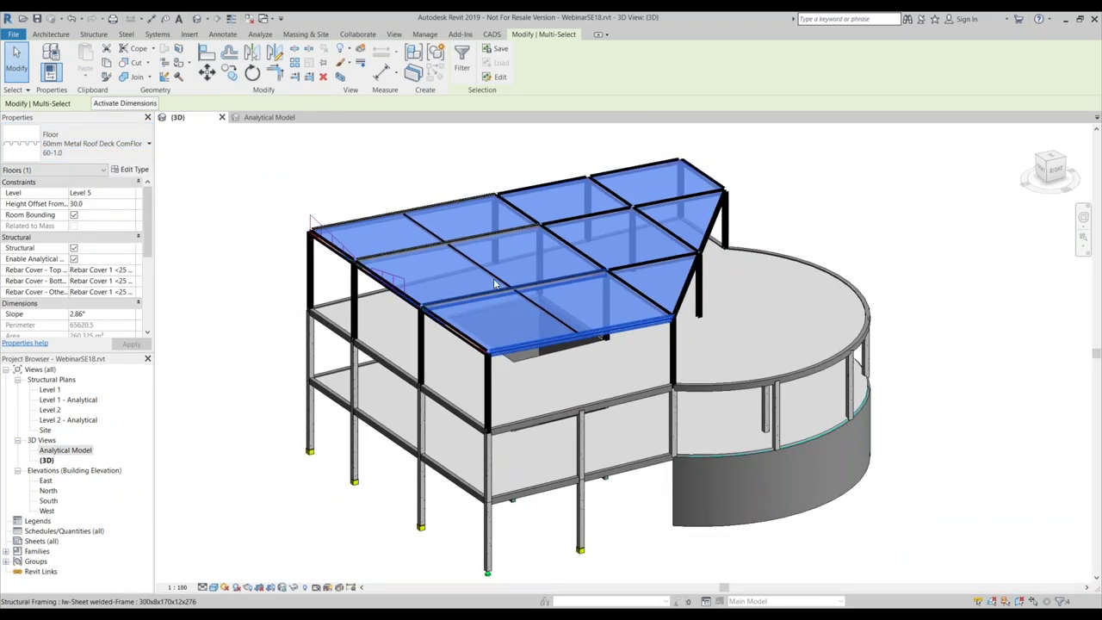
pyautogui.scroll(-2, 688, 293)
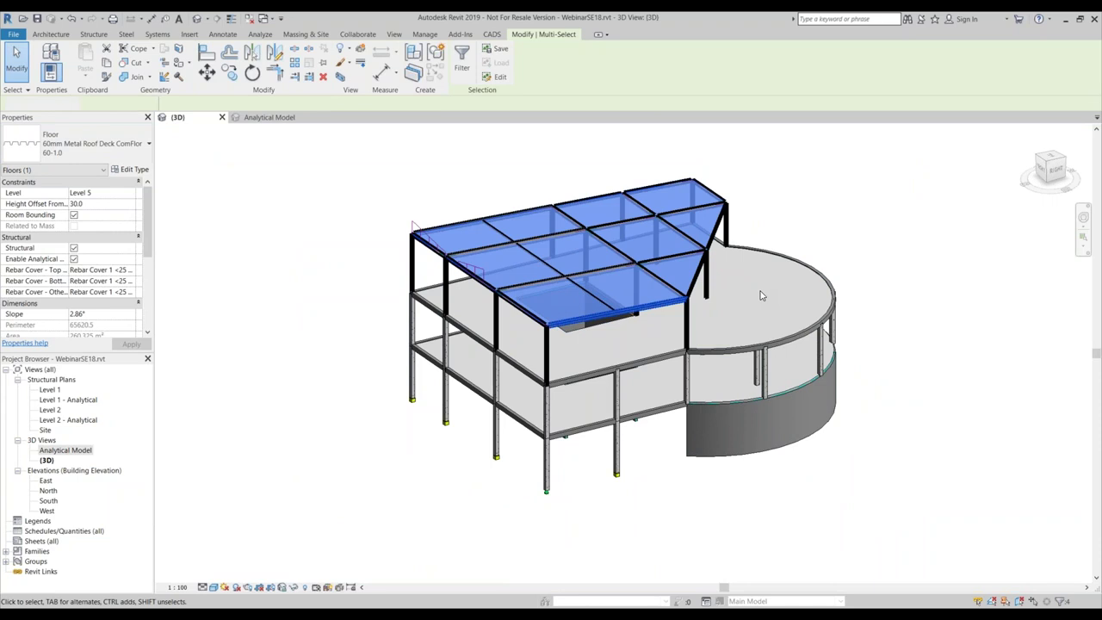
pyautogui.press('Escape')
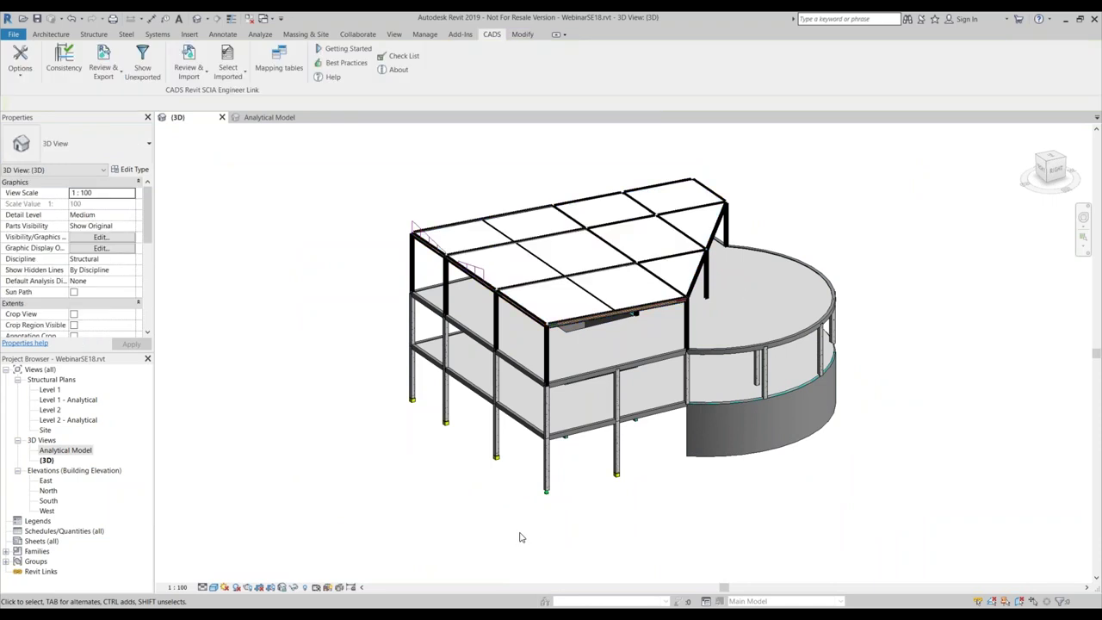
# Switch to SCIA Engineer and open the reinforcement input for 1D members in the Concrete service.
pyautogui.moveTo(351, 613)
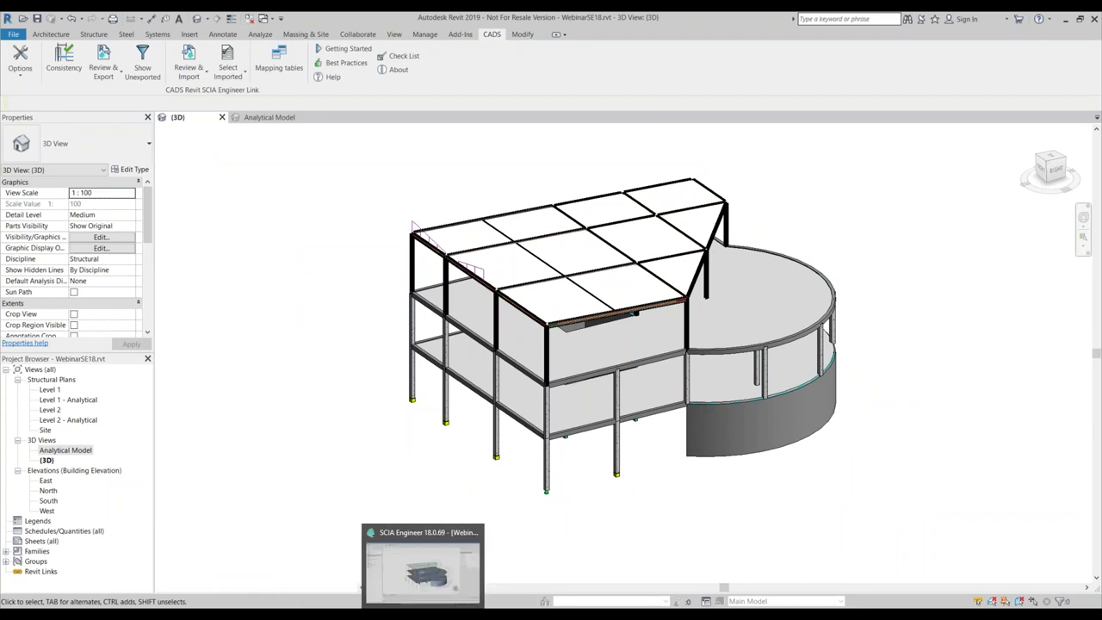
pyautogui.click(371, 569)
pyautogui.scroll(5, 482, 394)
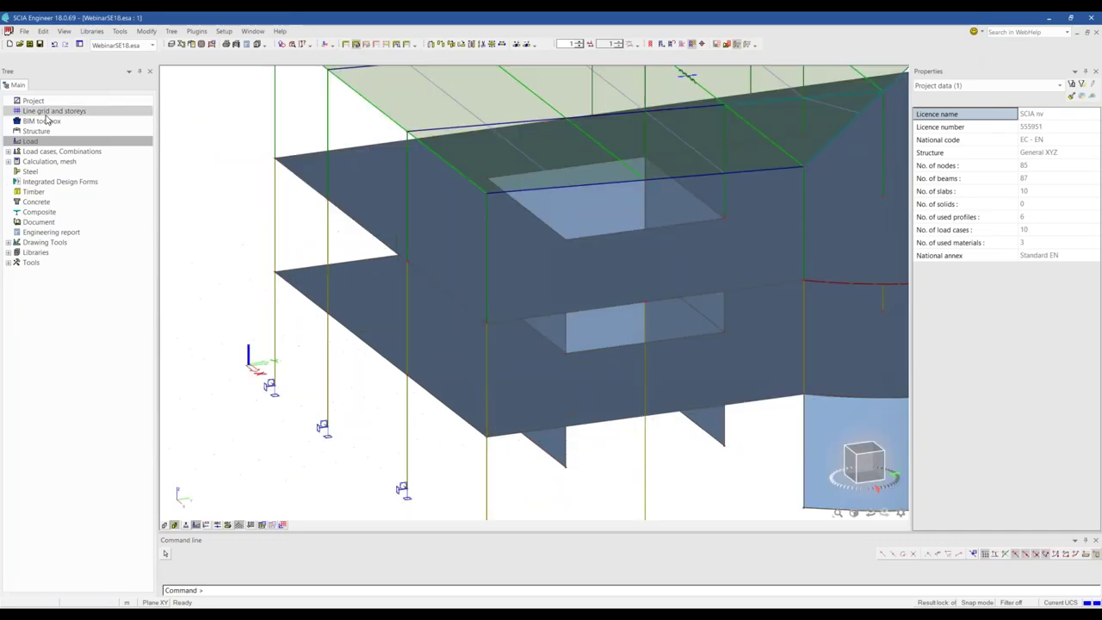
pyautogui.doubleClick(37, 203)
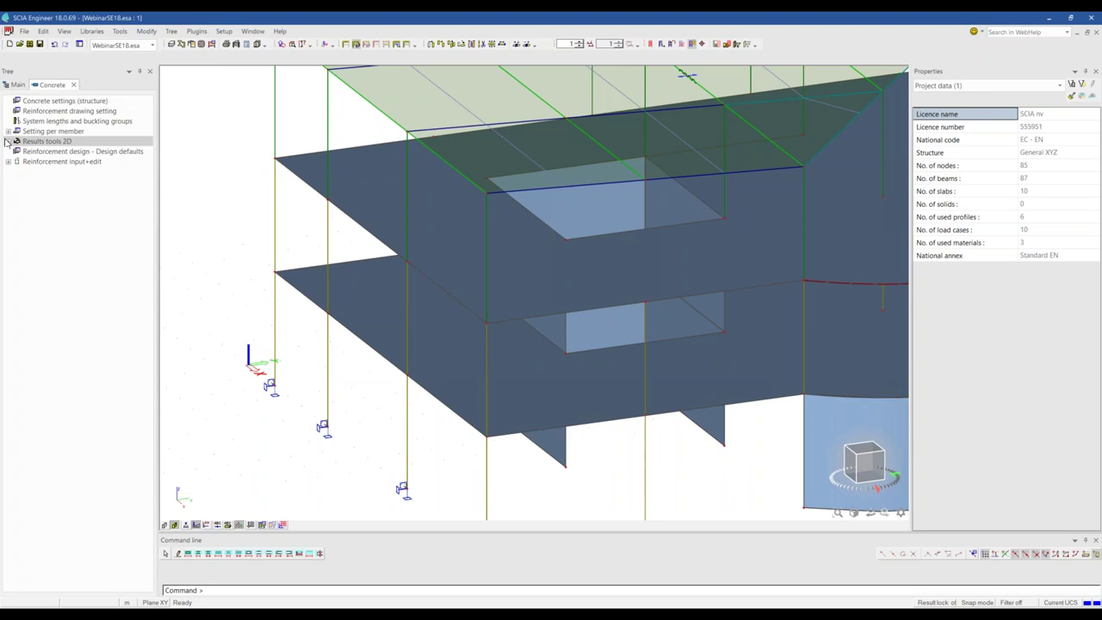
pyautogui.doubleClick(39, 161)
pyautogui.doubleClick(32, 173)
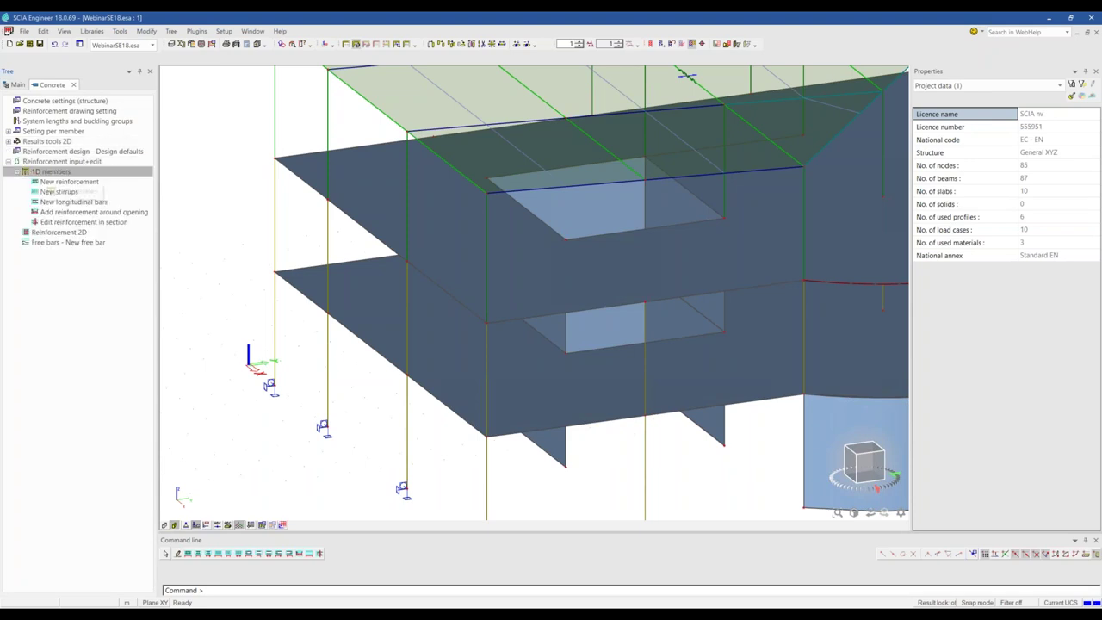
# Add new reinforcement along the full height of the lowest corner column, taking its parameters from the defined template.
pyautogui.doubleClick(69, 182)
pyautogui.scroll(-3, 515, 367)
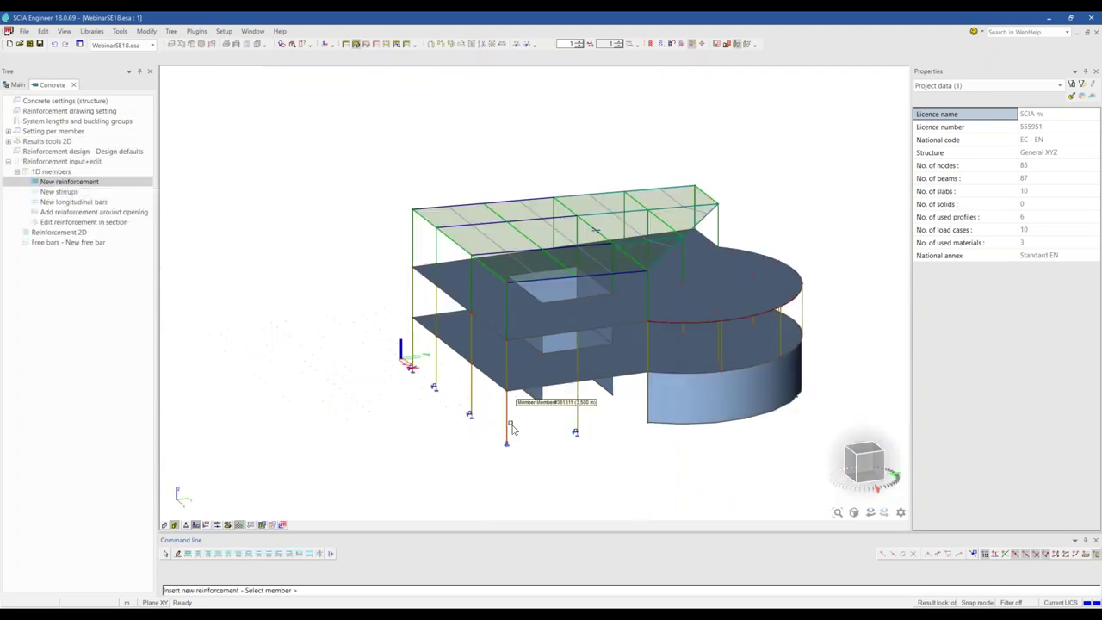
pyautogui.click(508, 422)
pyautogui.scroll(3, 511, 448)
pyautogui.click(511, 449)
pyautogui.click(512, 331)
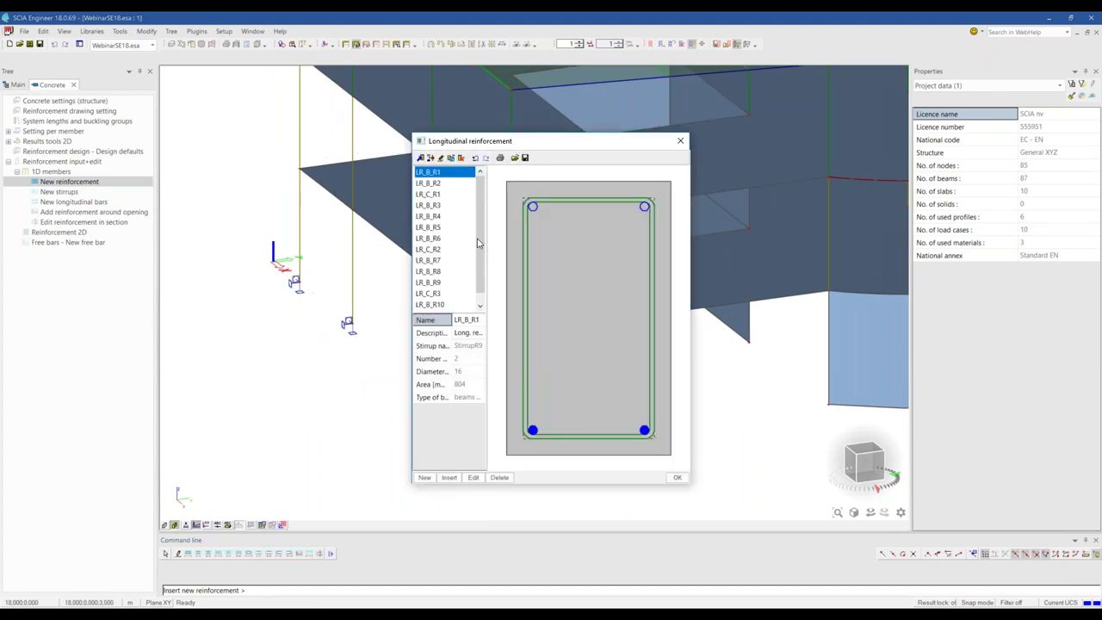
pyautogui.click(677, 477)
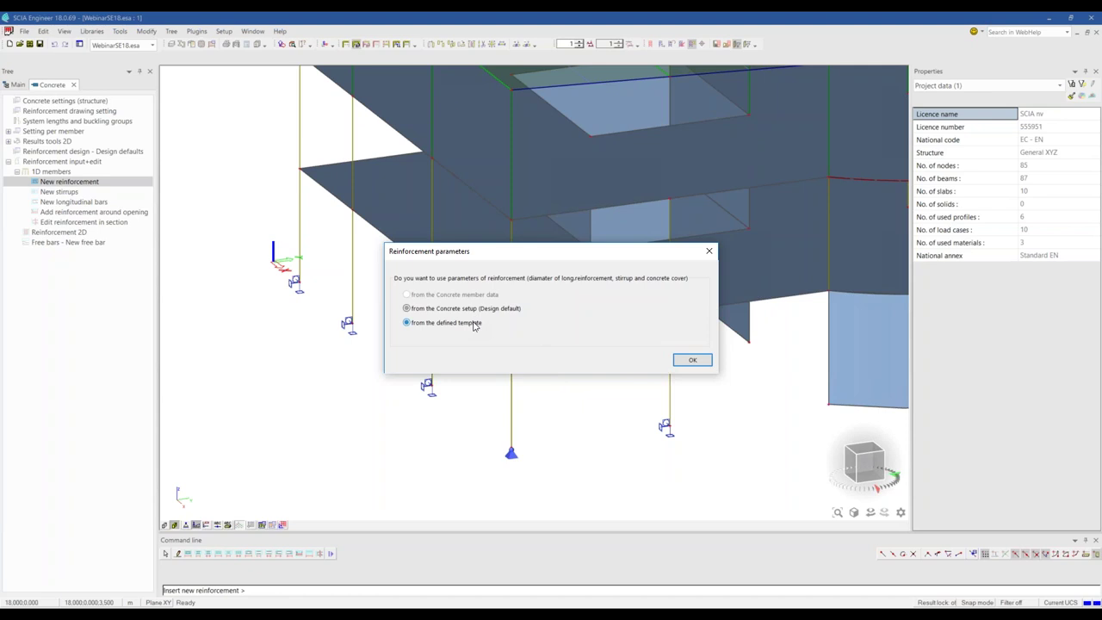
pyautogui.click(693, 360)
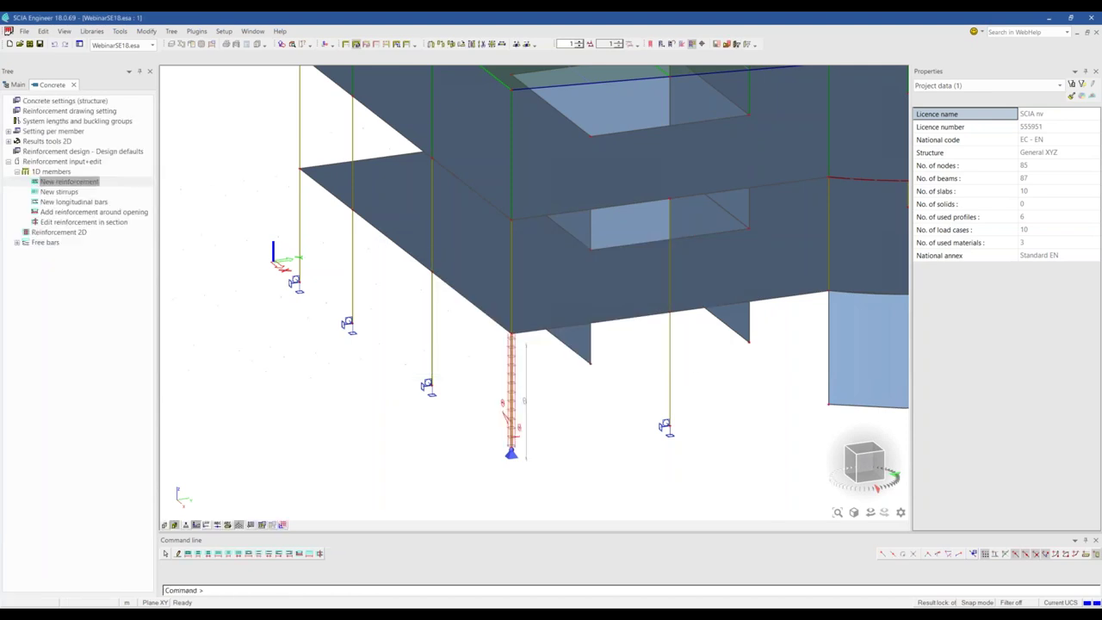
# Start new reinforcement on the lower slab's edge beam from the corner column to the next column, choosing the LR_B_R3 template.
pyautogui.doubleClick(77, 183)
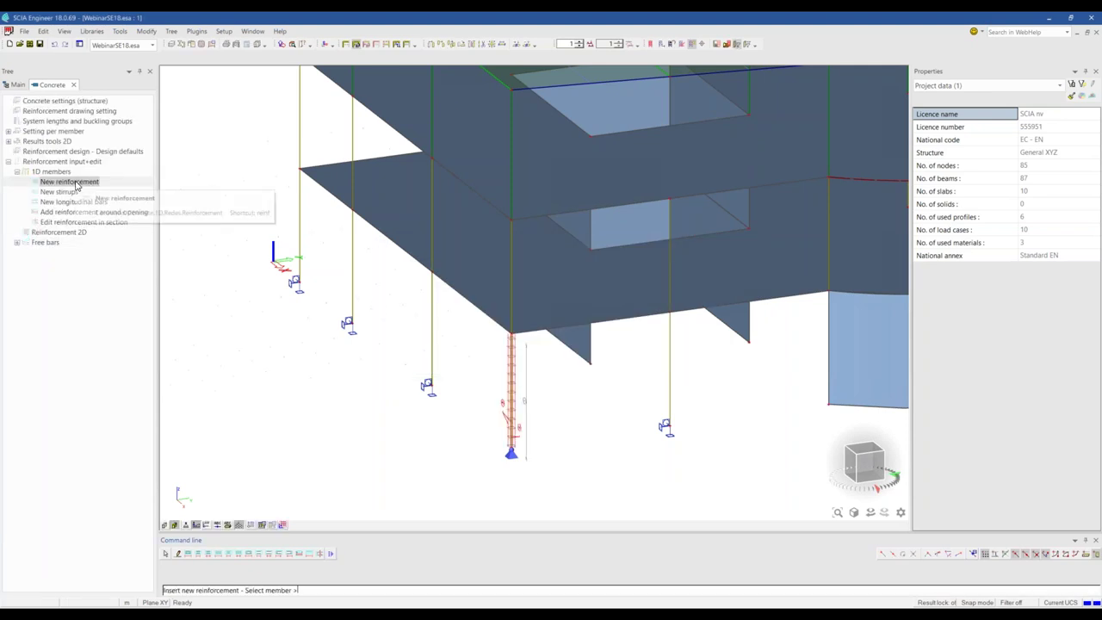
pyautogui.click(521, 331)
pyautogui.click(635, 334)
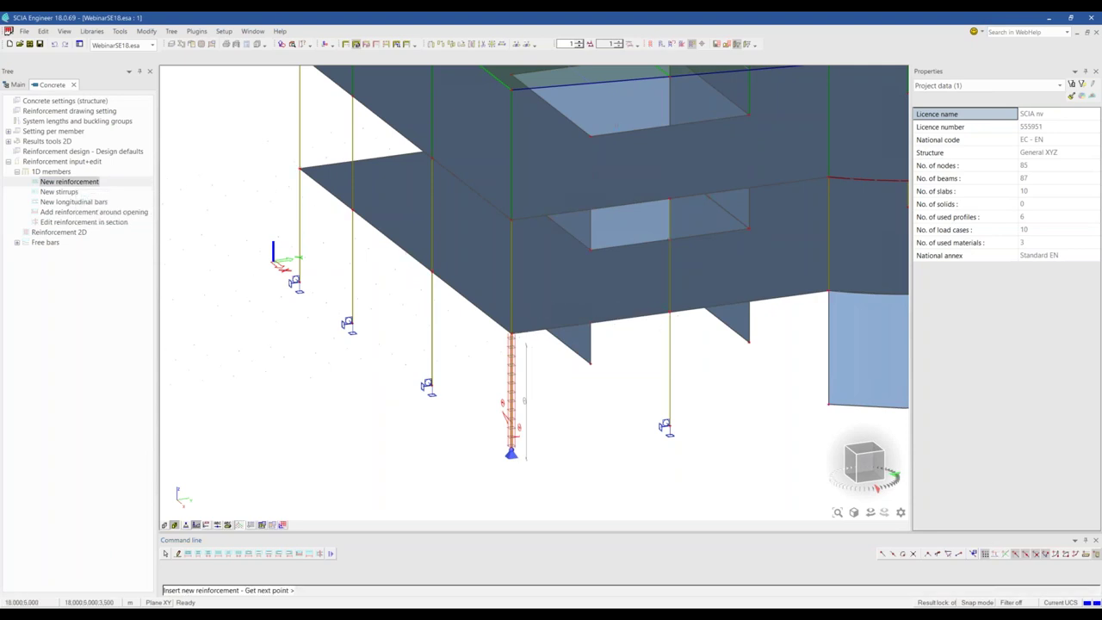
pyautogui.click(670, 312)
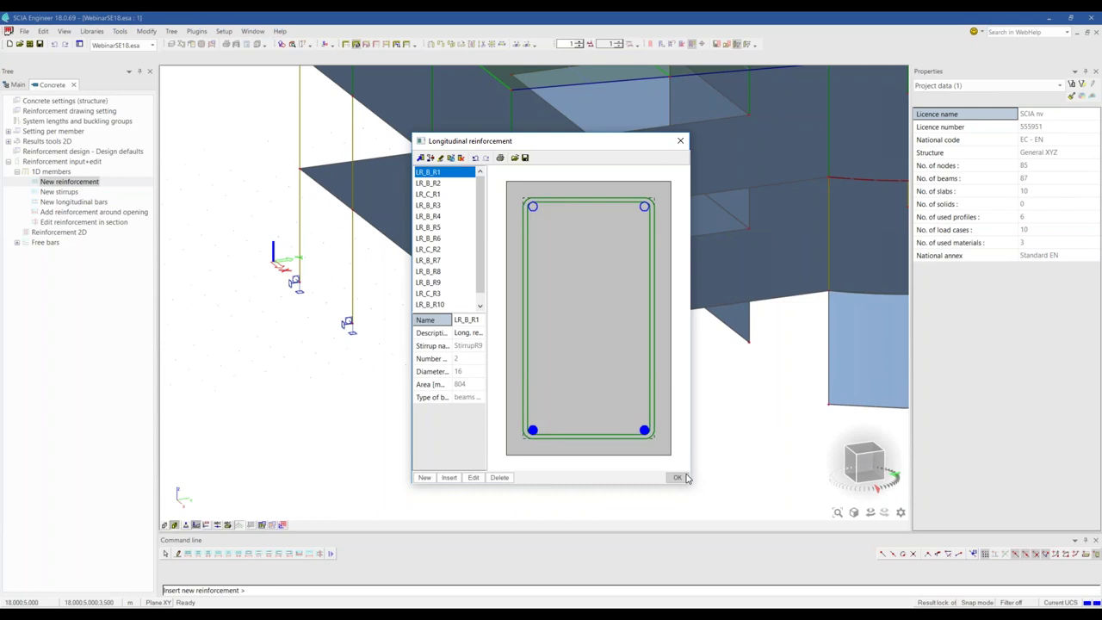
pyautogui.click(430, 238)
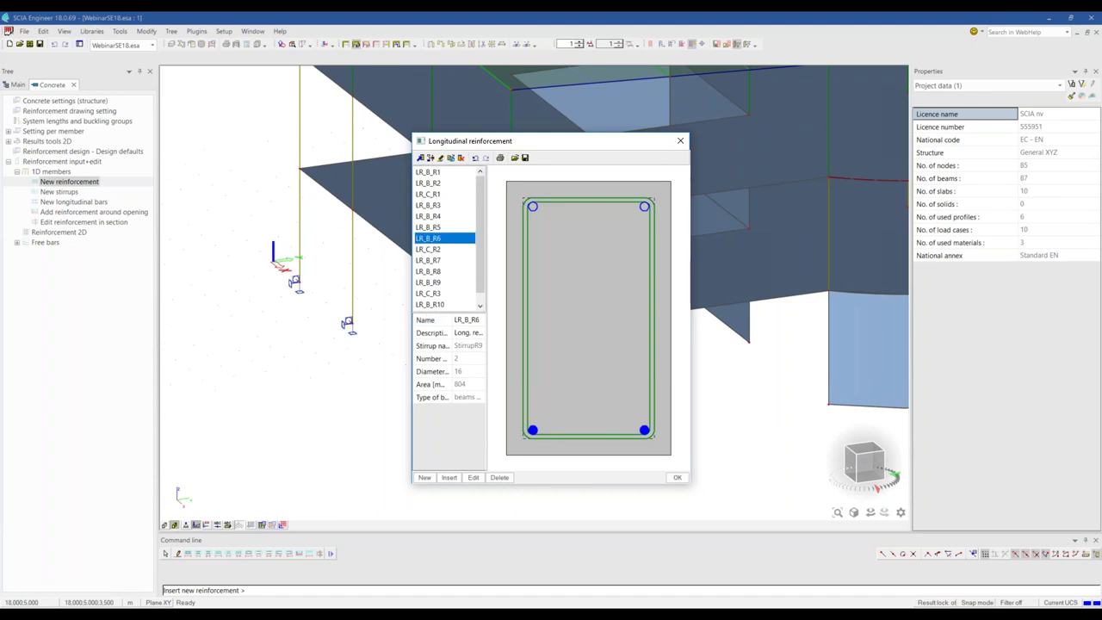
pyautogui.click(441, 228)
pyautogui.click(440, 206)
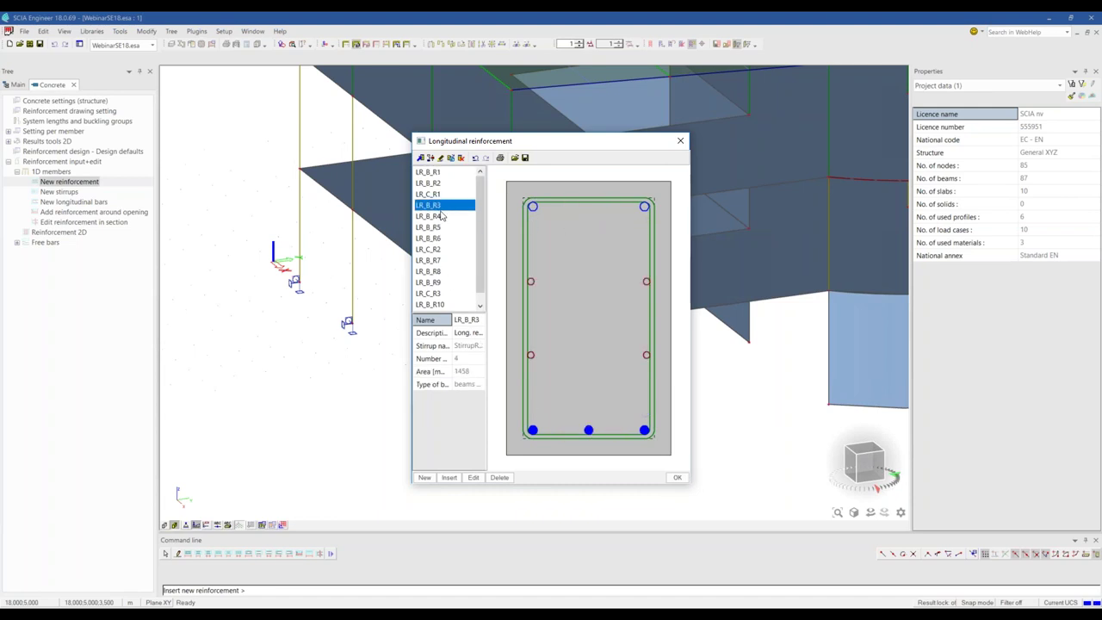
# Set the number of bars to 1 for layers L4-S1E1 and L3-S1E3 and apply the reinforcement to the edge beam.
pyautogui.click(475, 479)
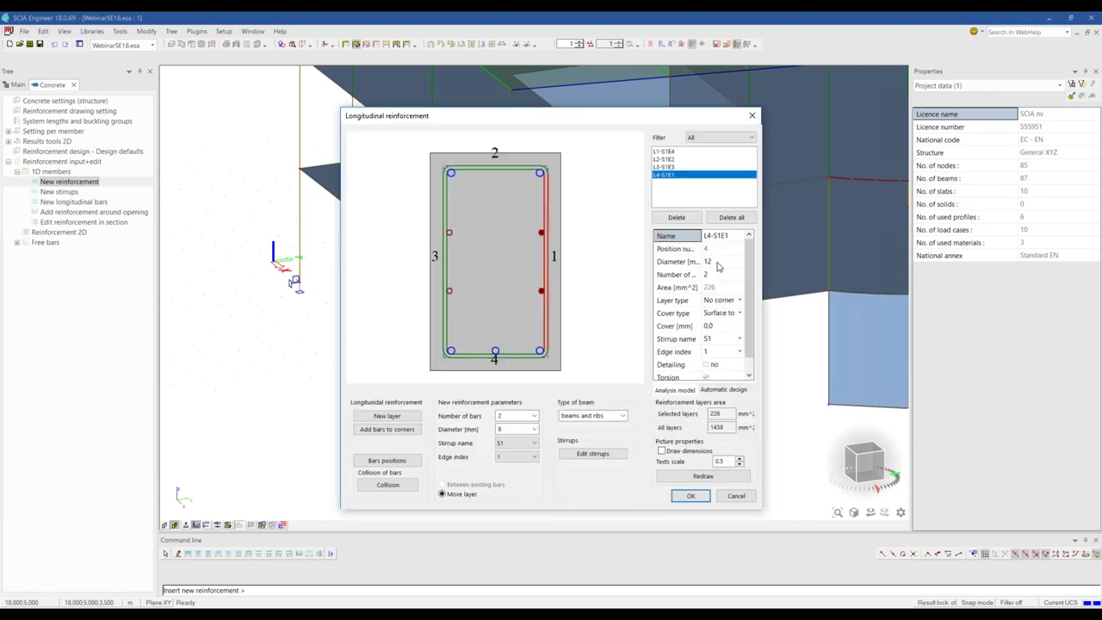
pyautogui.click(714, 275)
pyautogui.write('1')
pyautogui.press('Return')
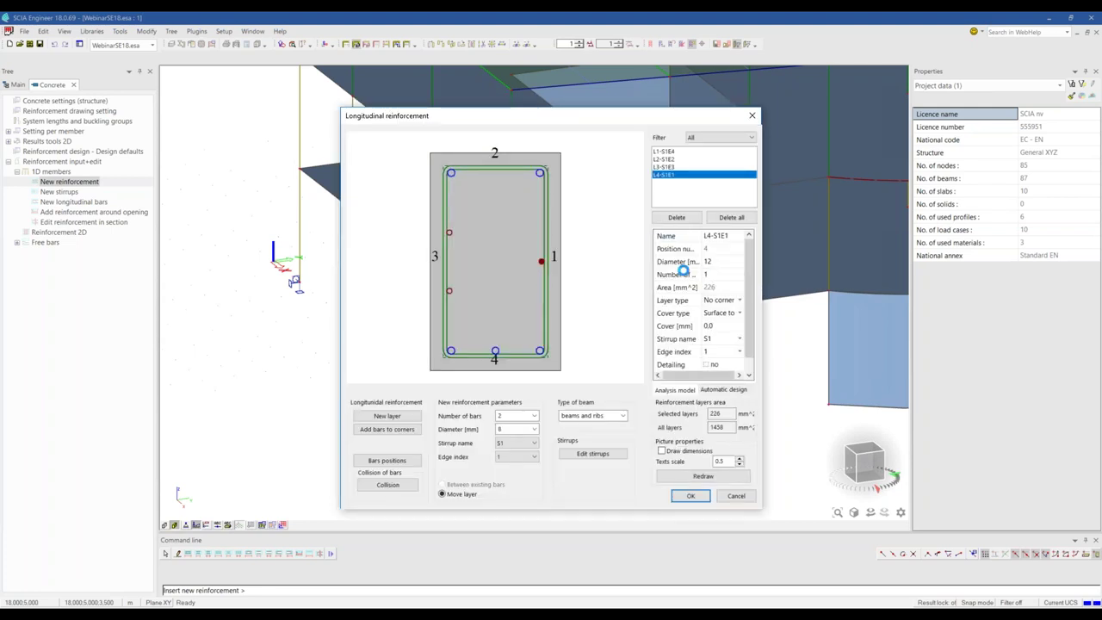
pyautogui.click(672, 166)
pyautogui.click(721, 275)
pyautogui.write('1')
pyautogui.press('Return')
pyautogui.click(690, 496)
pyautogui.click(677, 479)
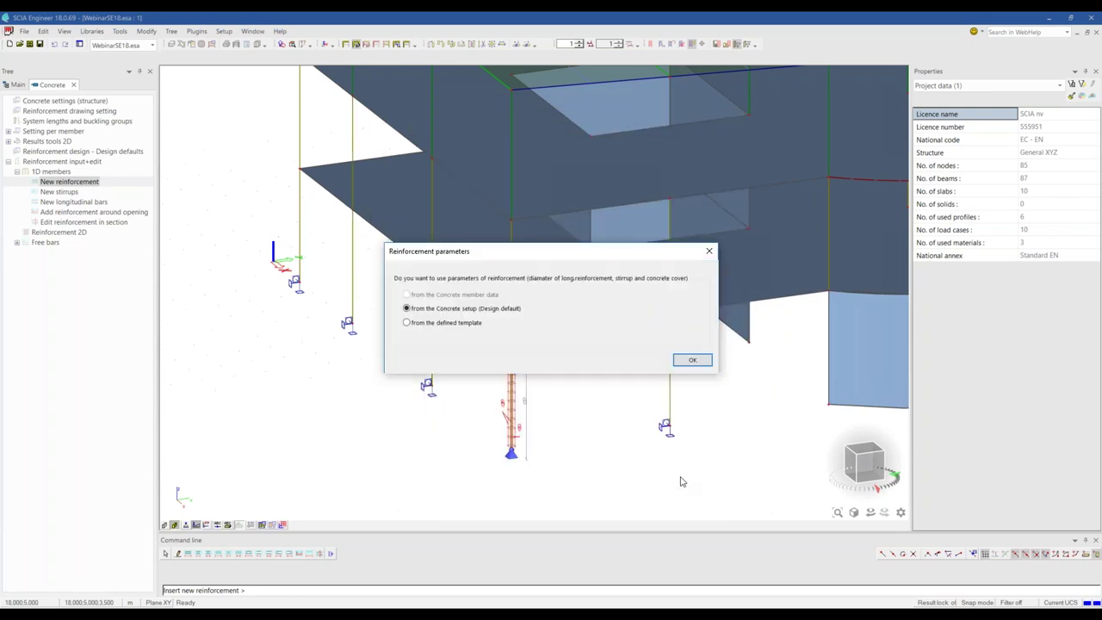
pyautogui.click(693, 361)
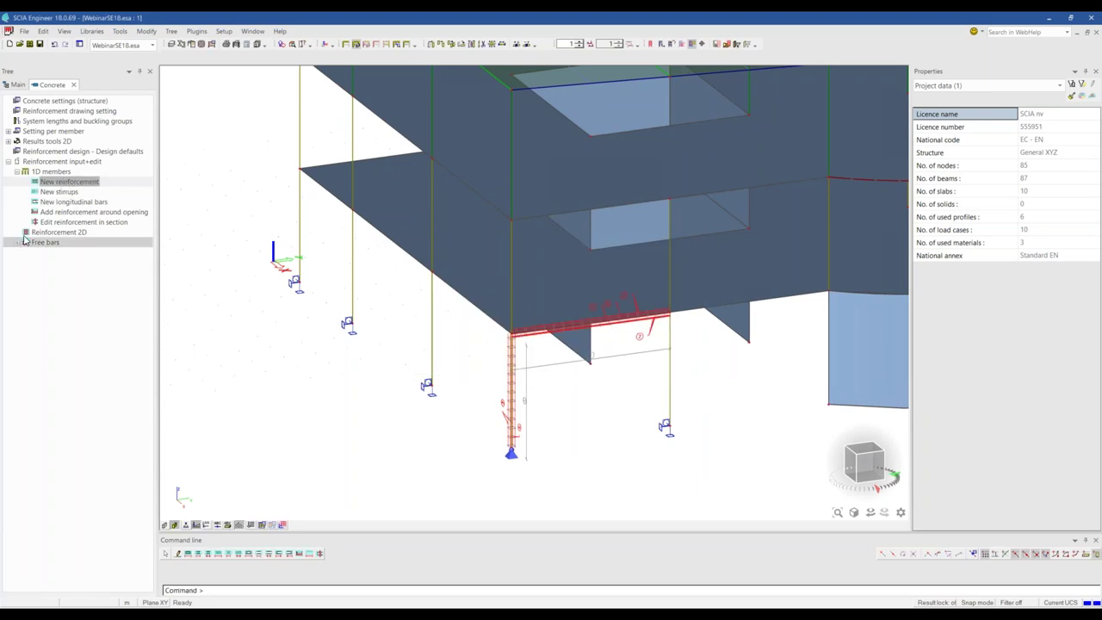
# Try to add 2D reinforcement with 12 mm bars in both directions to the lower slab, using its outline.
pyautogui.doubleClick(59, 233)
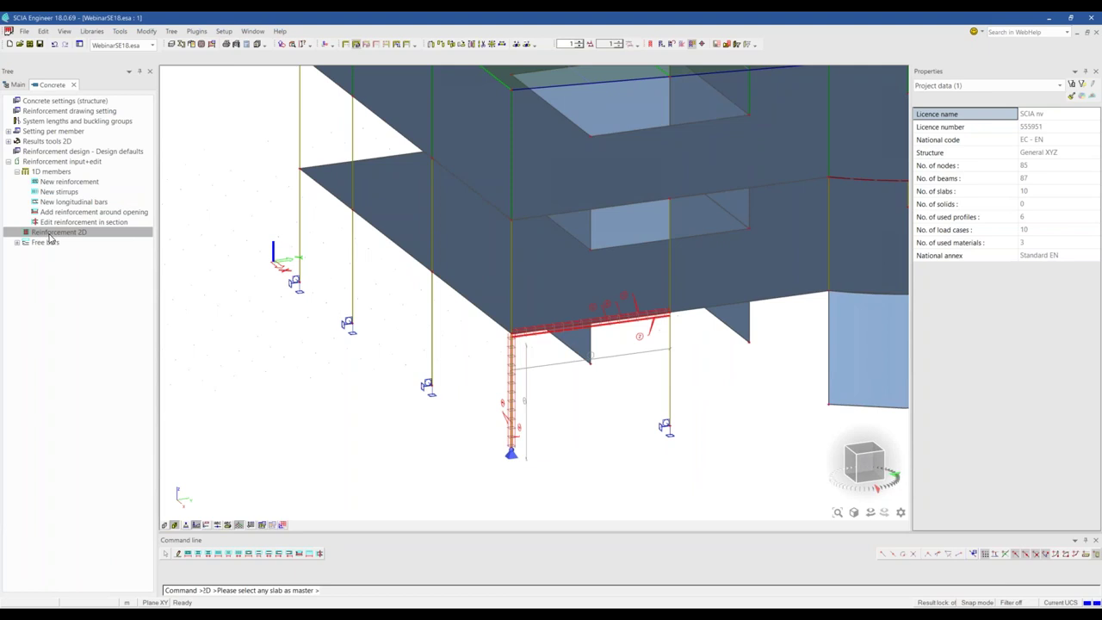
pyautogui.click(780, 307)
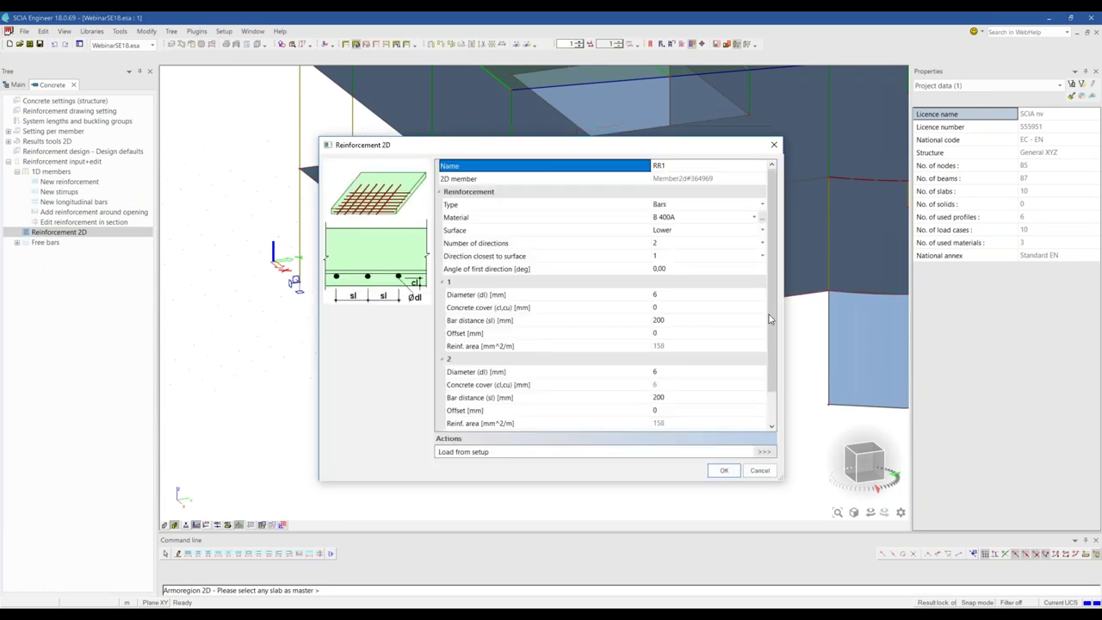
pyautogui.click(665, 296)
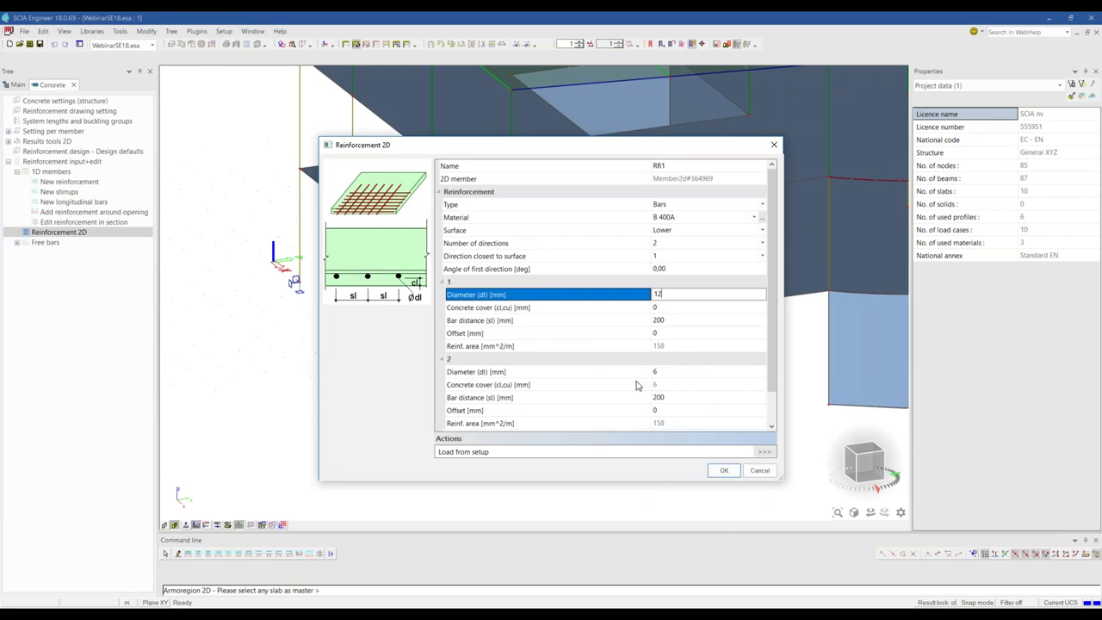
pyautogui.click(676, 372)
pyautogui.write('12')
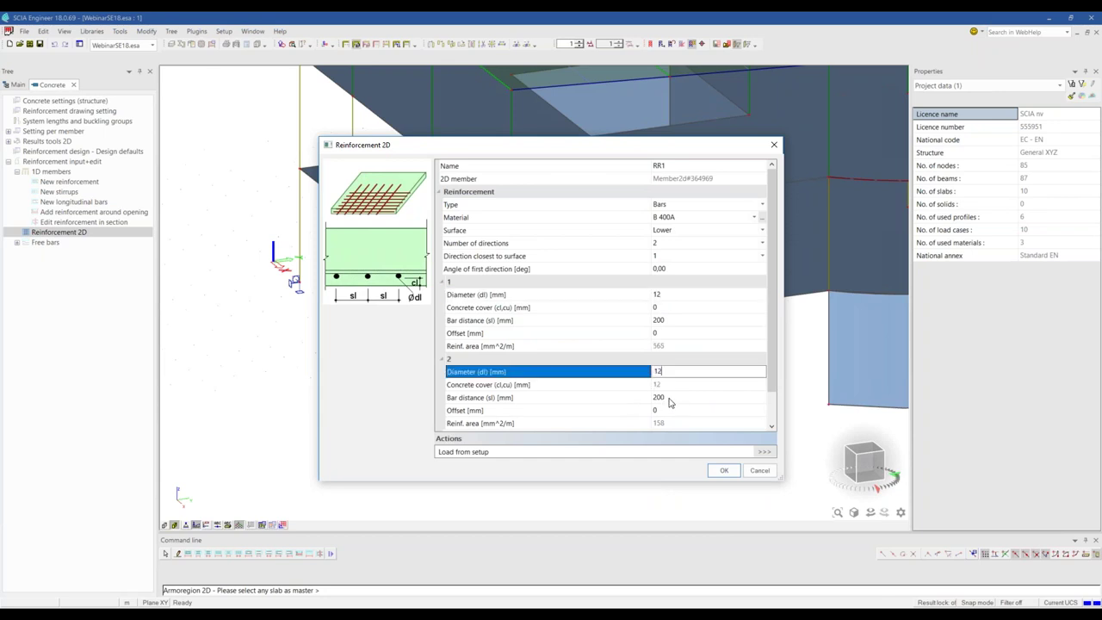
pyautogui.click(724, 470)
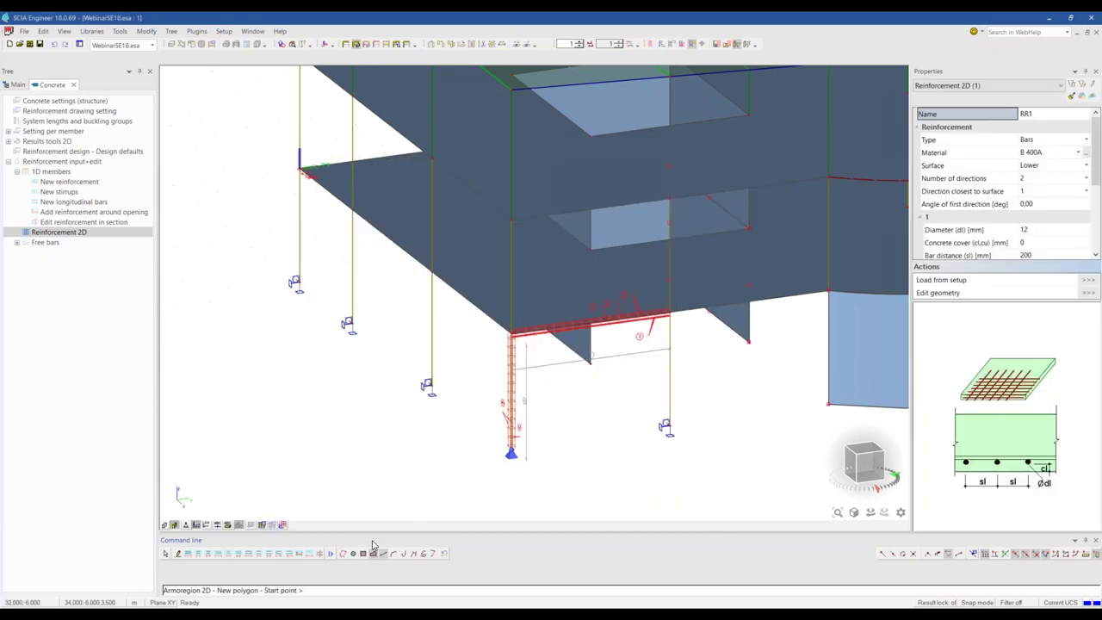
pyautogui.click(342, 552)
pyautogui.click(793, 305)
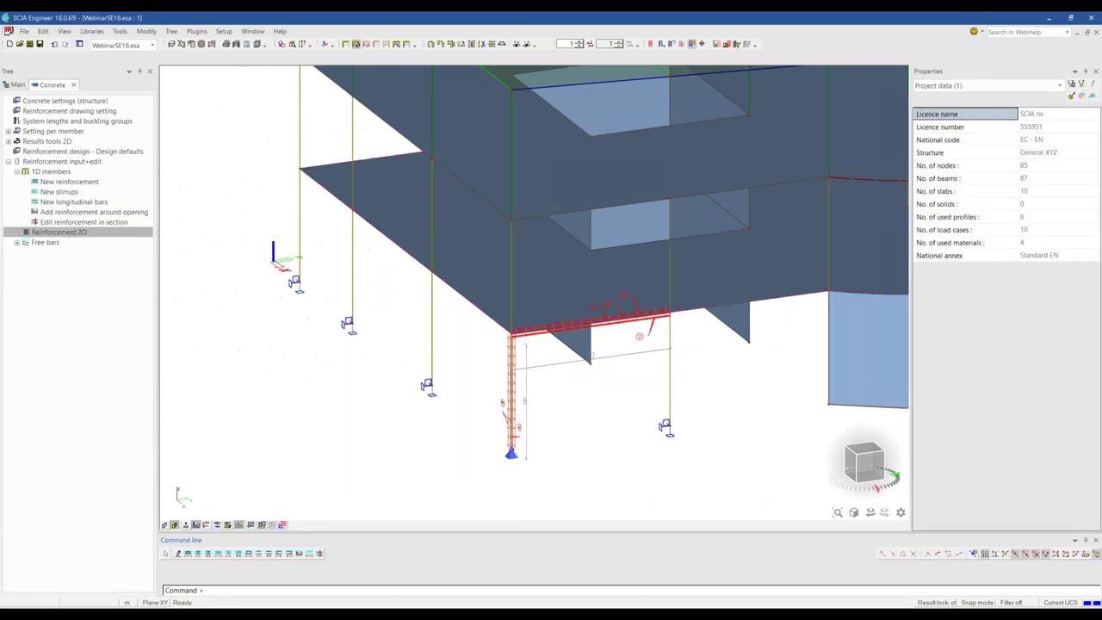
# Turn off surface shading and start 2D reinforcement on the lower slab with a 12 mm bar diameter in both directions.
pyautogui.click(173, 525)
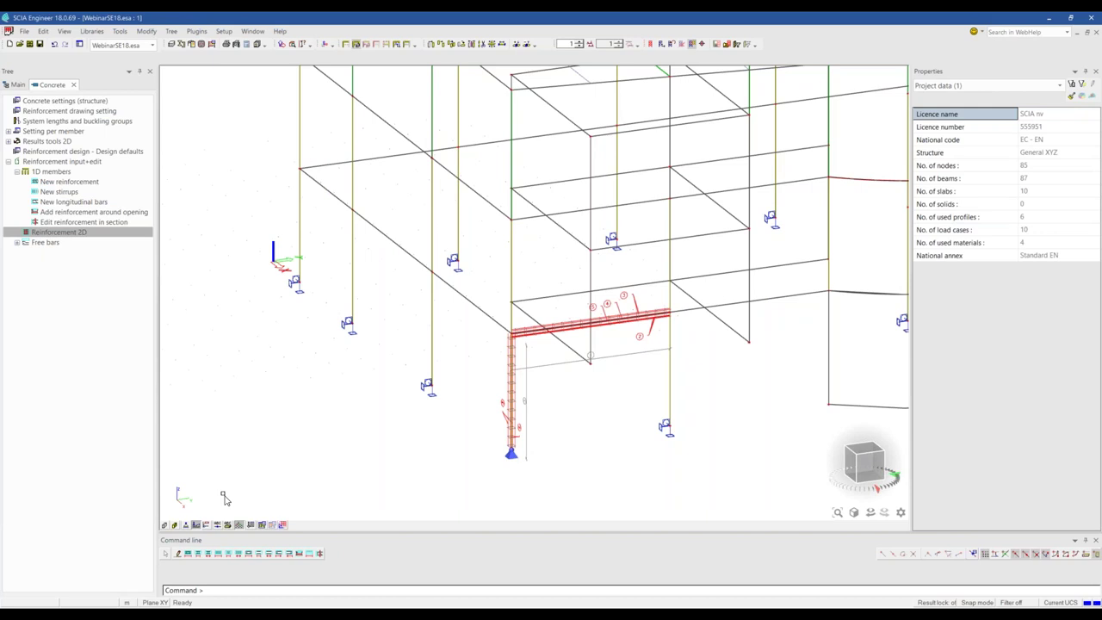
pyautogui.scroll(-2, 593, 278)
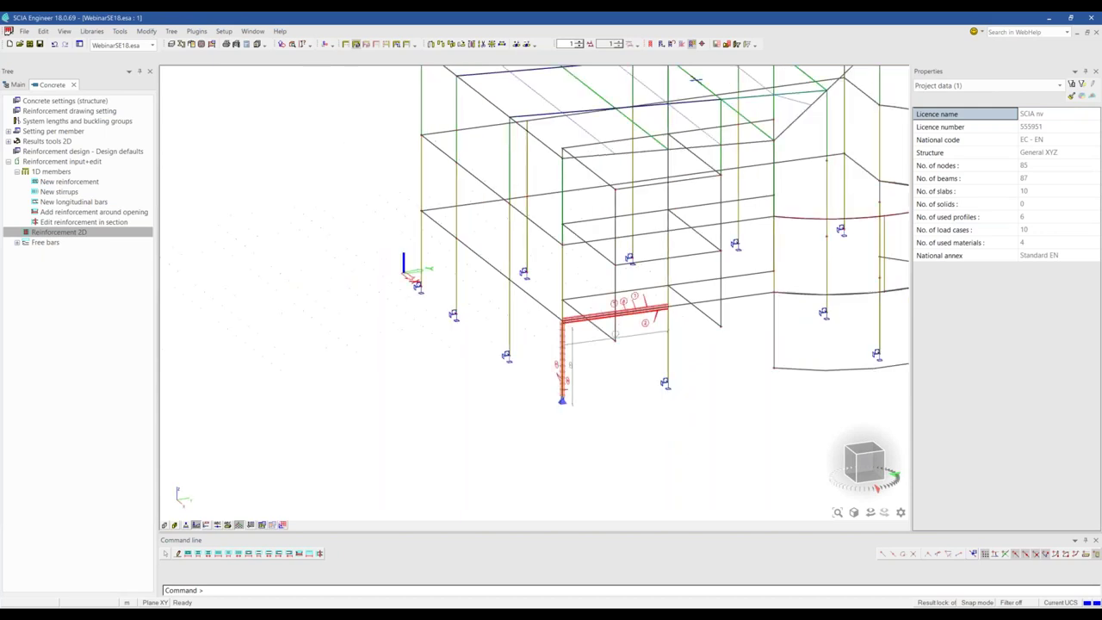
pyautogui.doubleClick(59, 233)
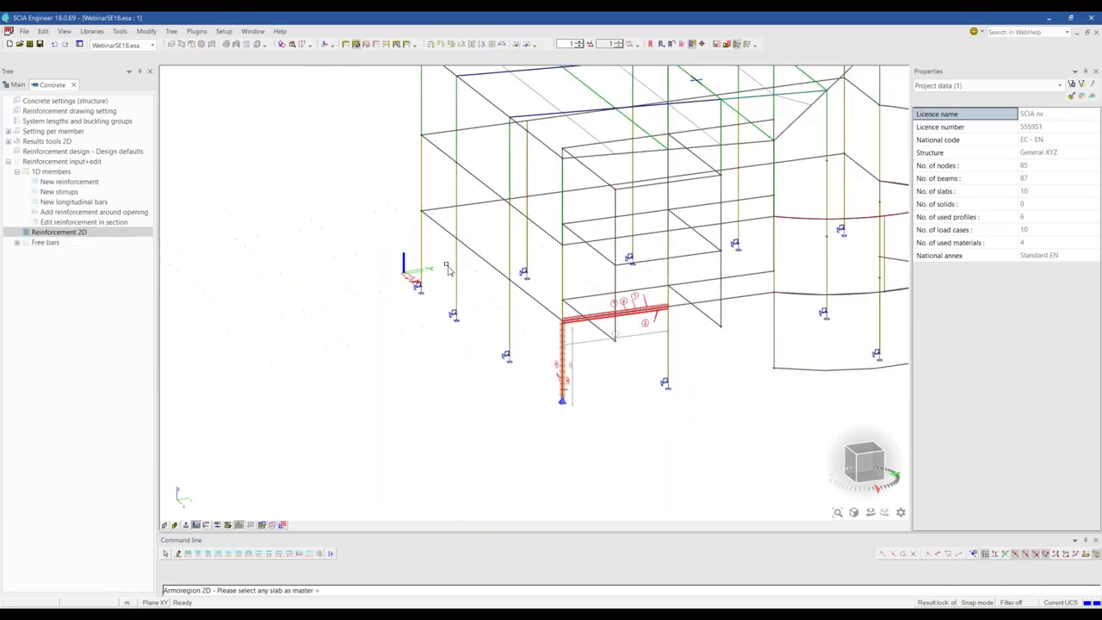
pyautogui.click(749, 297)
pyautogui.click(685, 296)
pyautogui.write('1')
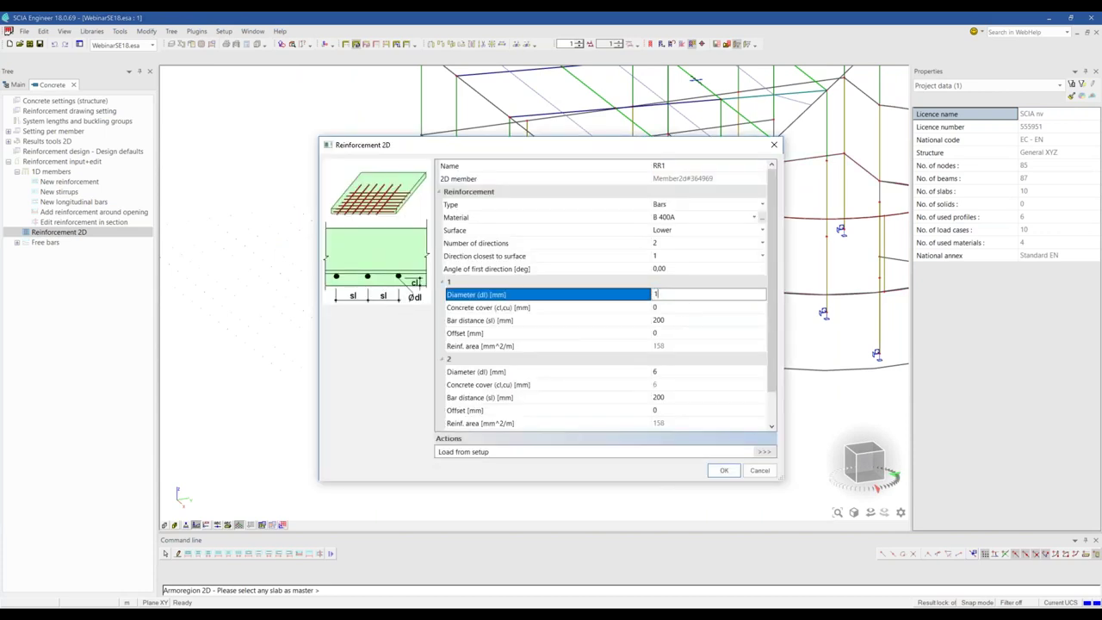
pyautogui.click(668, 371)
pyautogui.write('12')
pyautogui.press('Return')
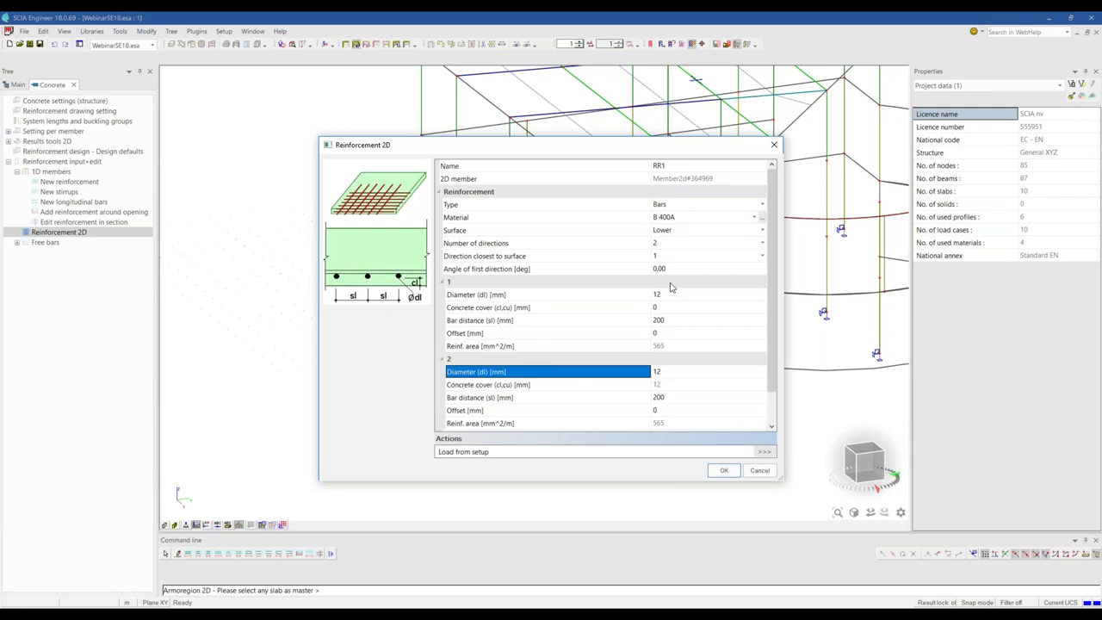
# Apply the 2D reinforcement to the whole lower slab by picking the slab's own outline as the closed polygon.
pyautogui.click(726, 471)
pyautogui.click(342, 553)
pyautogui.click(752, 300)
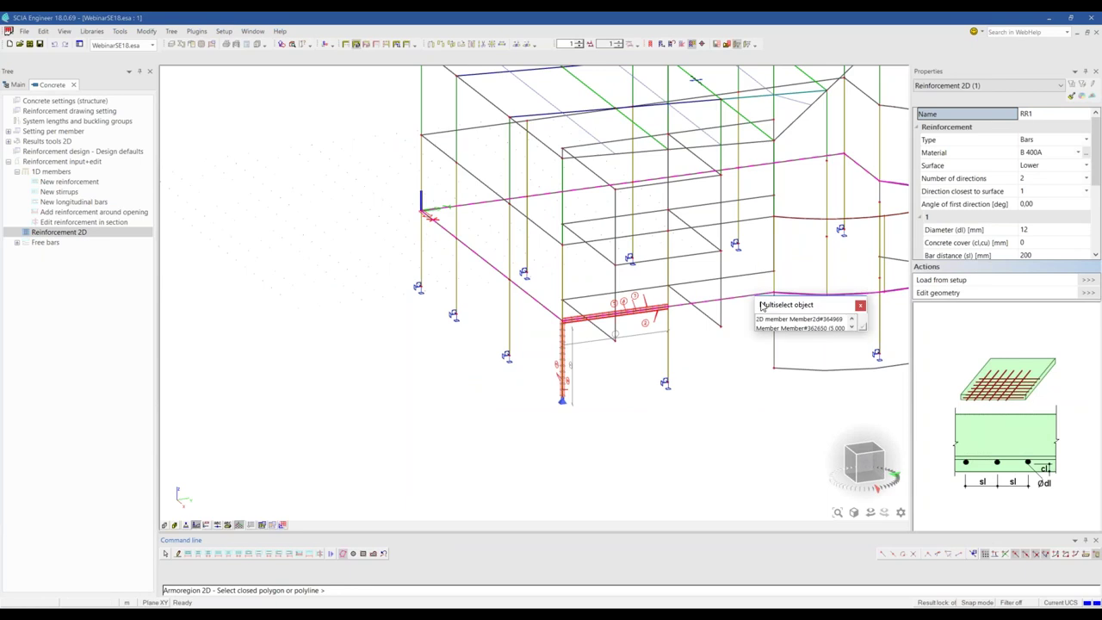
pyautogui.click(792, 316)
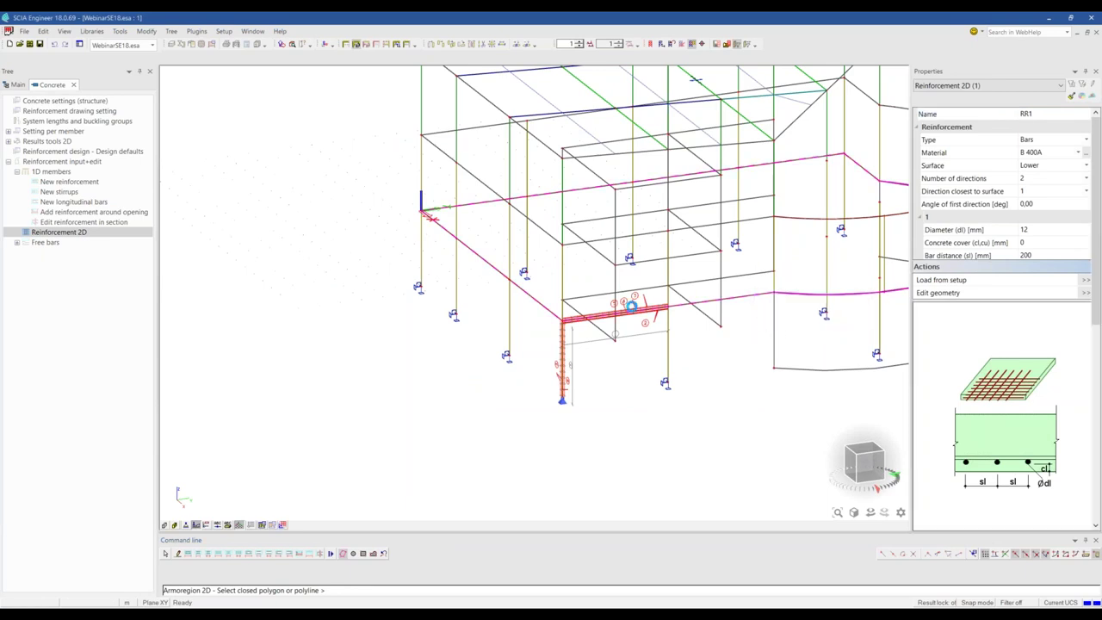
pyautogui.press('Escape')
pyautogui.press('Escape')
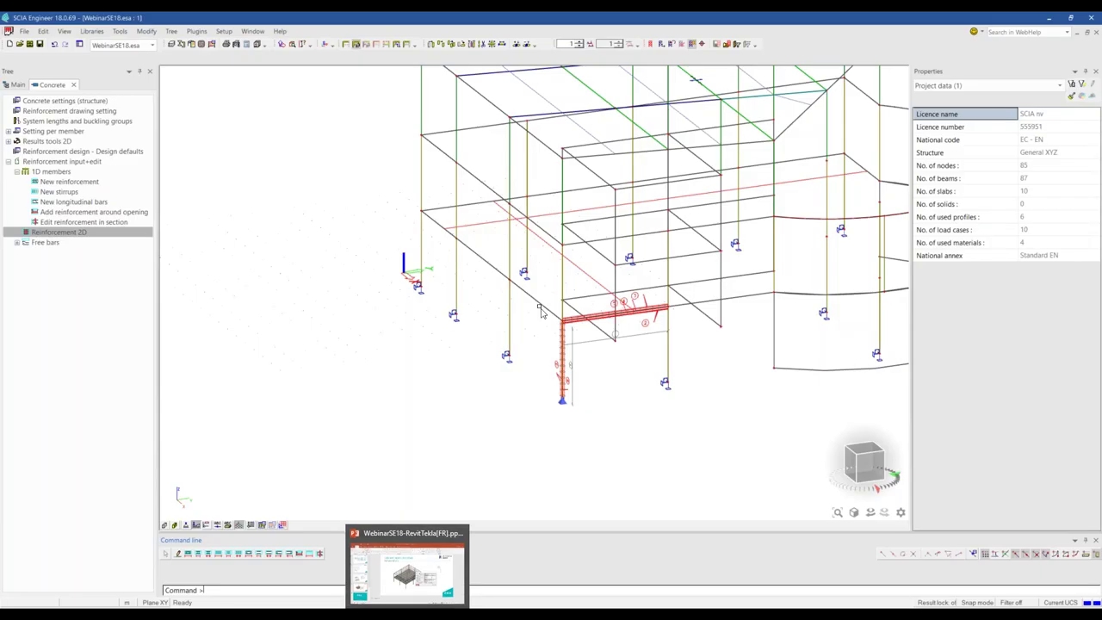
# Select the slab, edge beam and corner column together with their reinforcement for the transfer.
pyautogui.scroll(5, 540, 311)
pyautogui.click(699, 223)
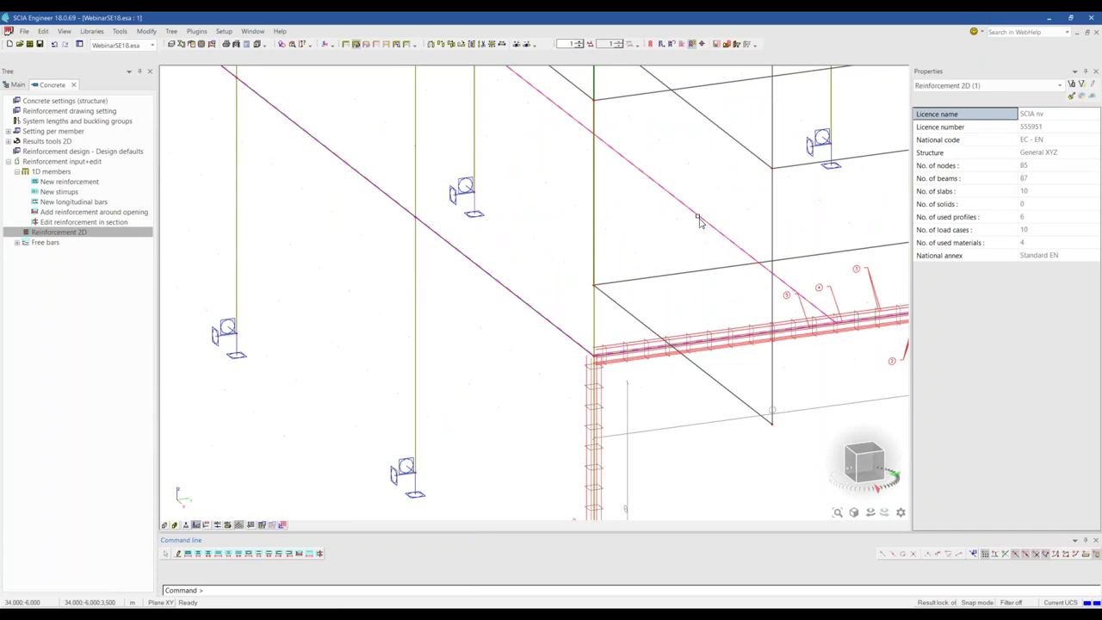
pyautogui.click(608, 356)
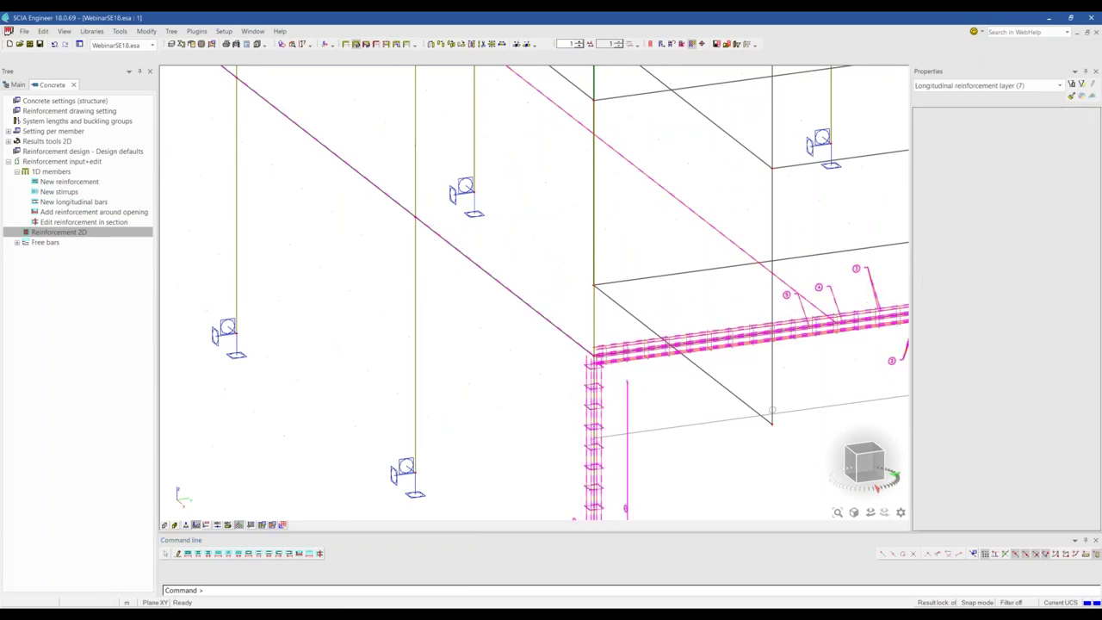
pyautogui.click(555, 318)
pyautogui.scroll(-4, 555, 319)
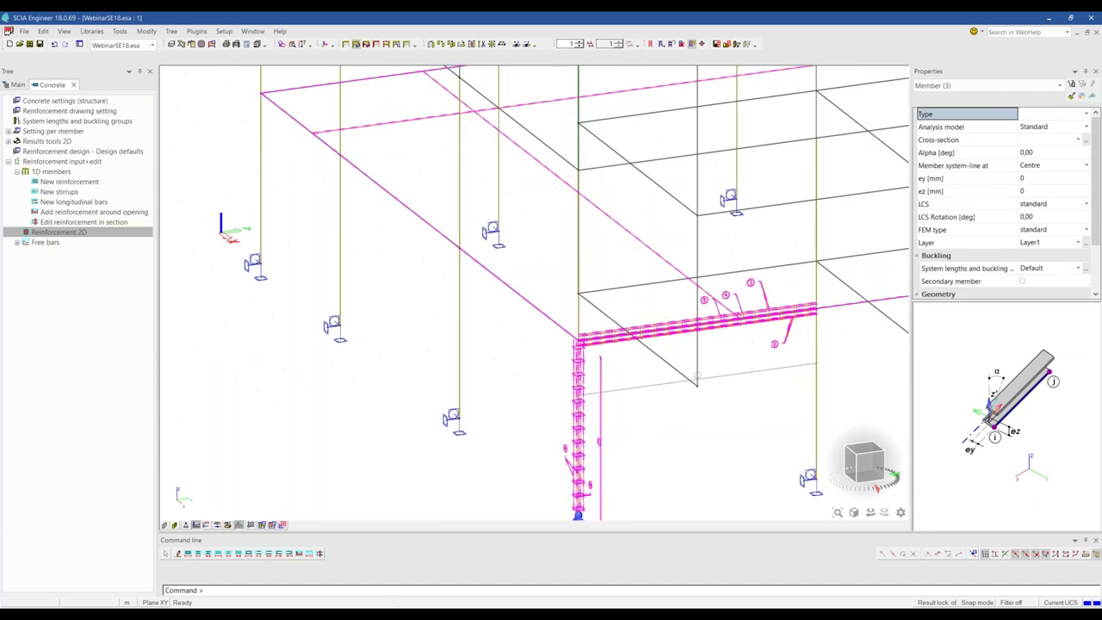
# Switch to Revit and try to import the selected reinforced members from SCIA Engineer through the CADS link.
pyautogui.click(356, 545)
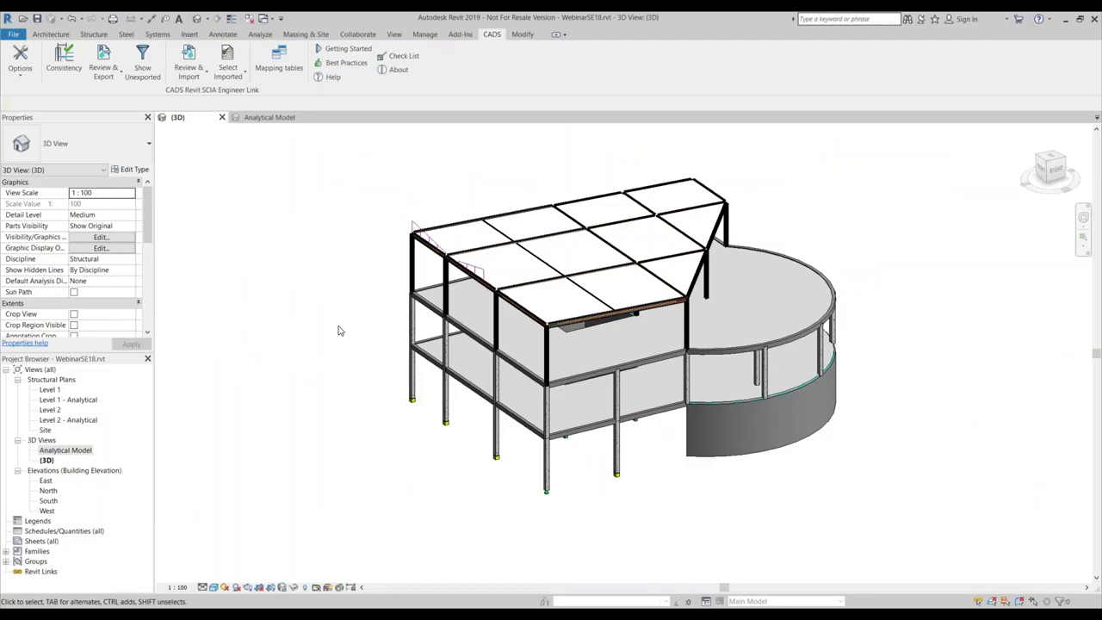
pyautogui.click(19, 60)
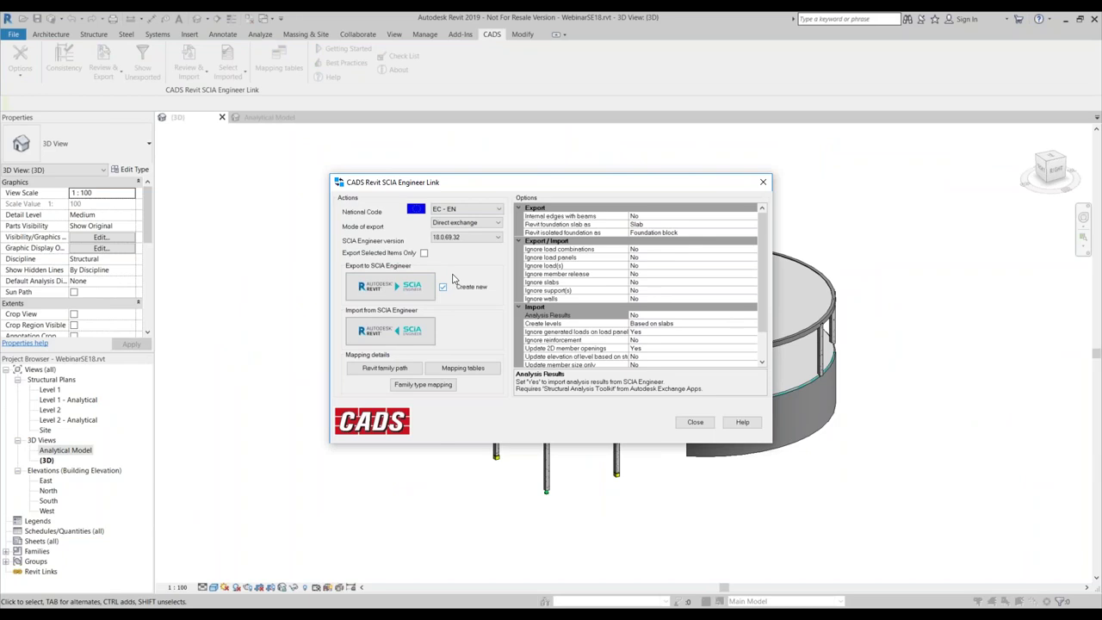
pyautogui.click(390, 332)
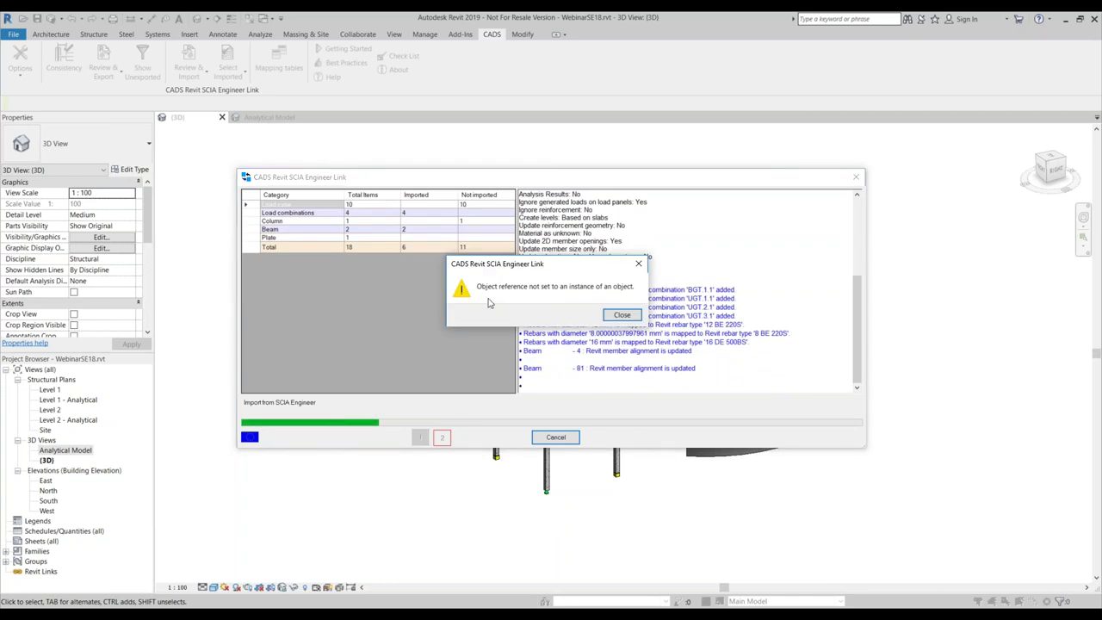
pyautogui.click(621, 315)
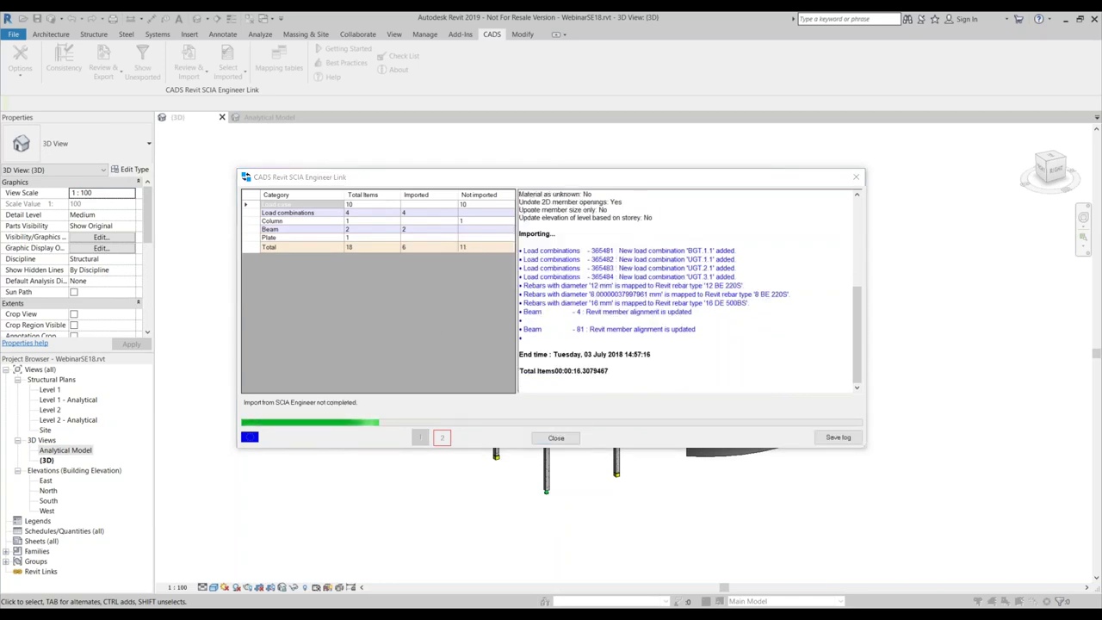
pyautogui.click(556, 438)
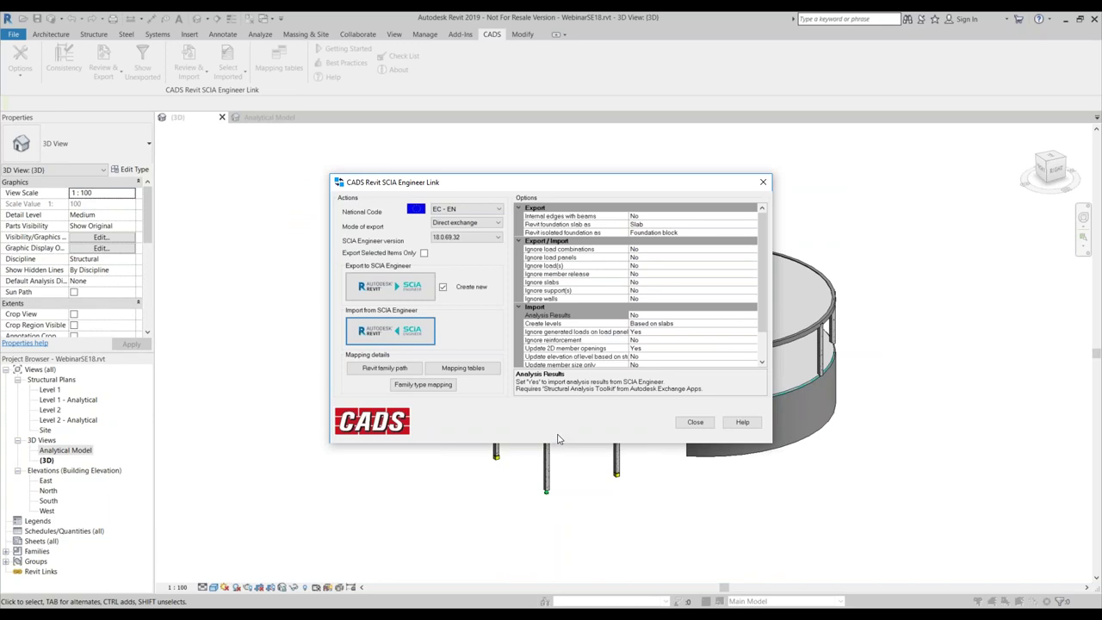
pyautogui.click(697, 428)
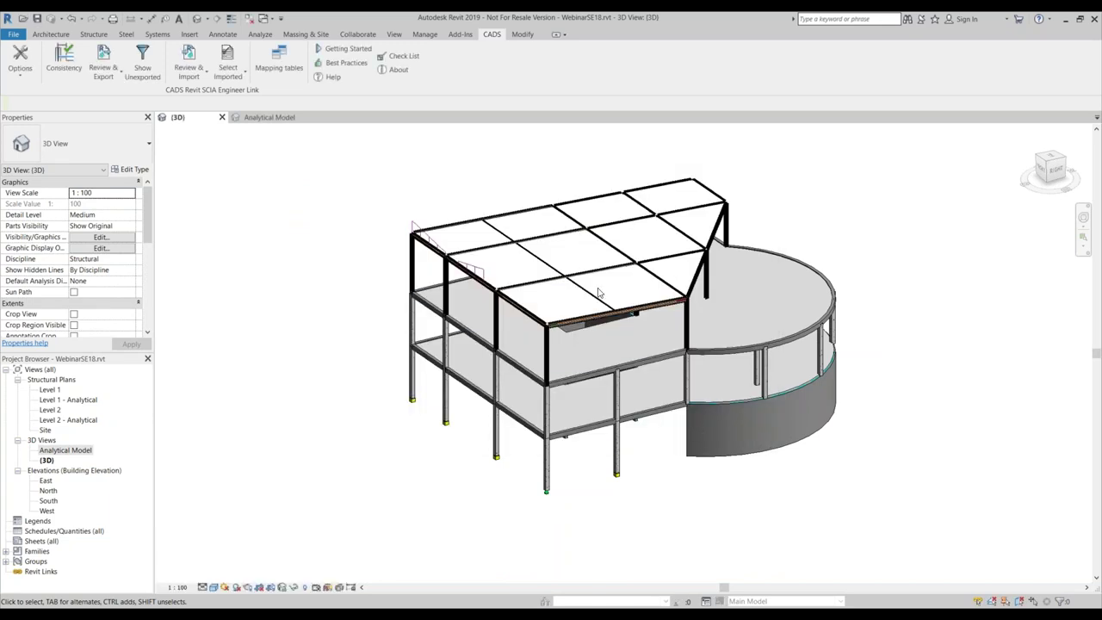
# Examine the corner column, edge beam and lower slab in Revit's 3D view and switch back to SCIA Engineer.
pyautogui.scroll(-3, 564, 398)
pyautogui.scroll(3, 564, 398)
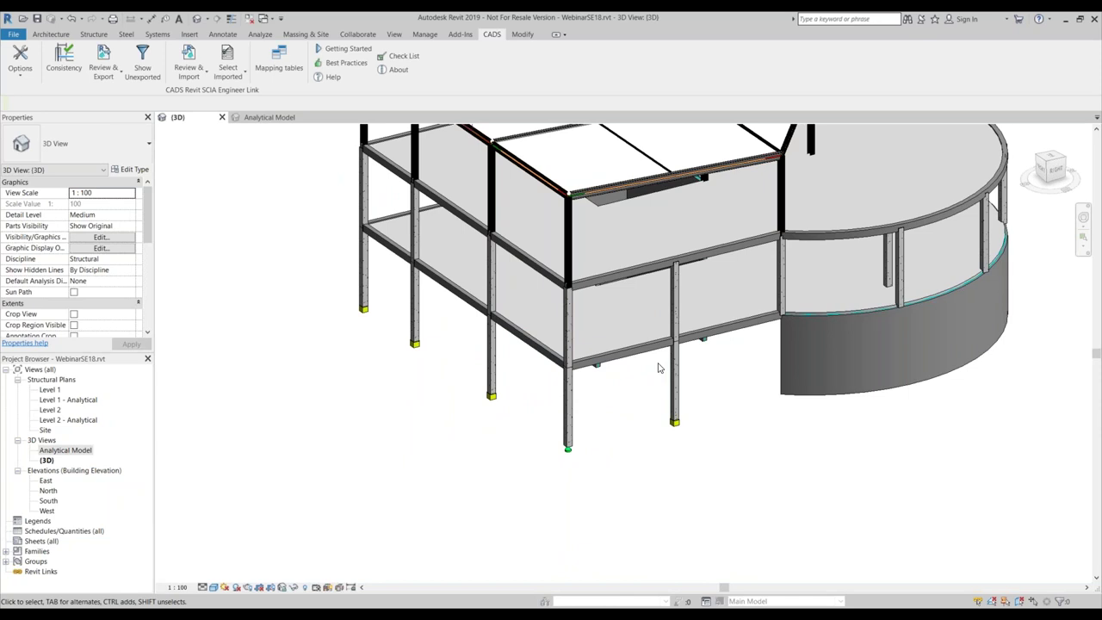
pyautogui.moveTo(351, 607)
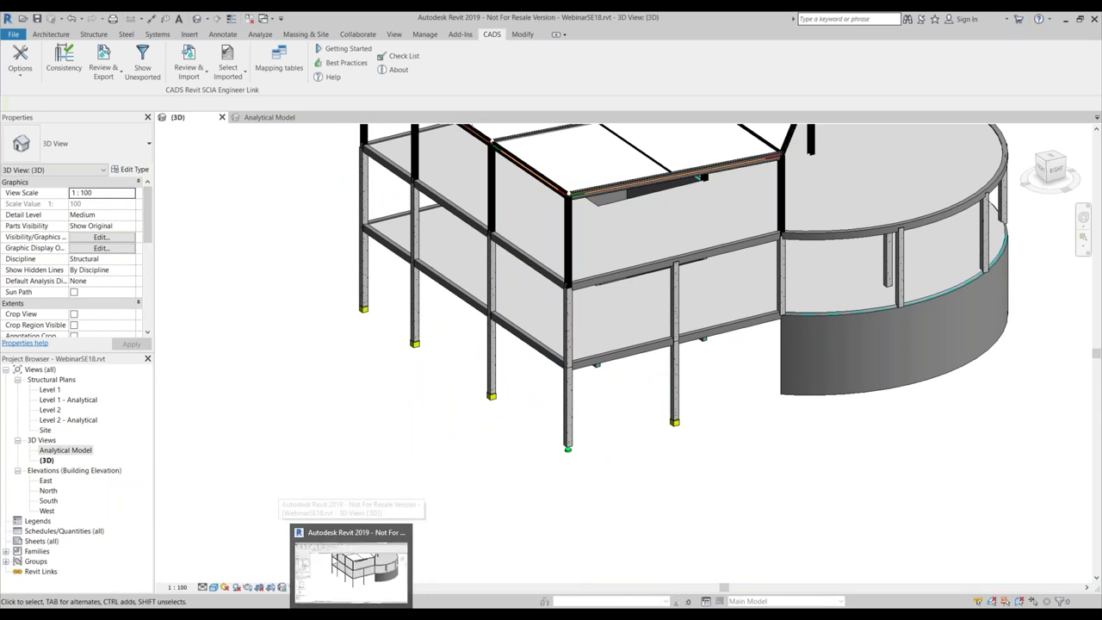
pyautogui.hotkey('alt', 'Tab')
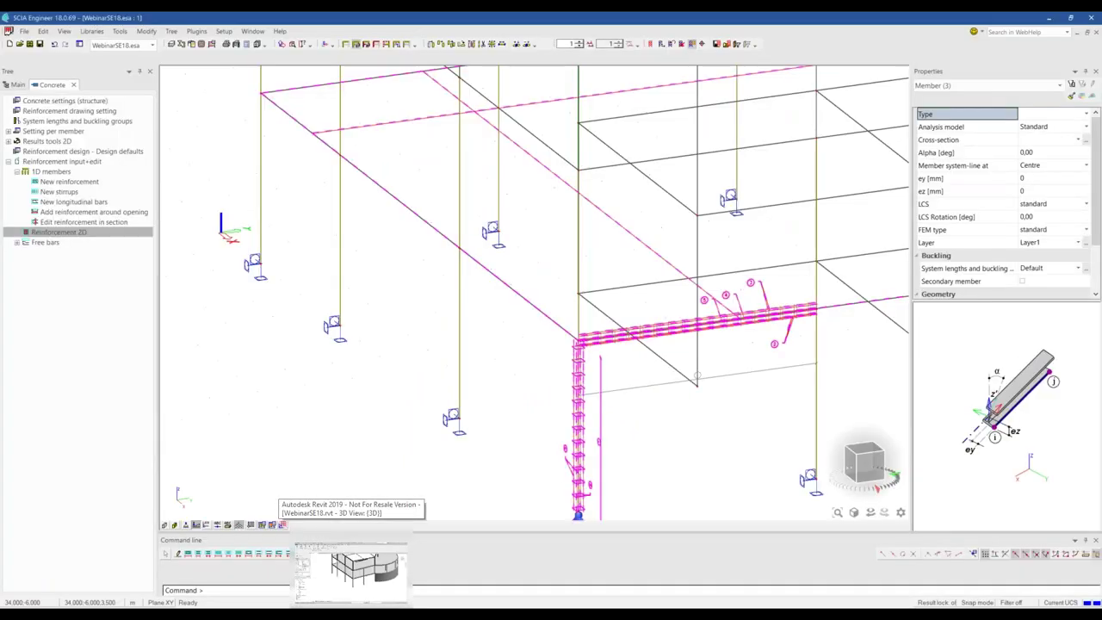